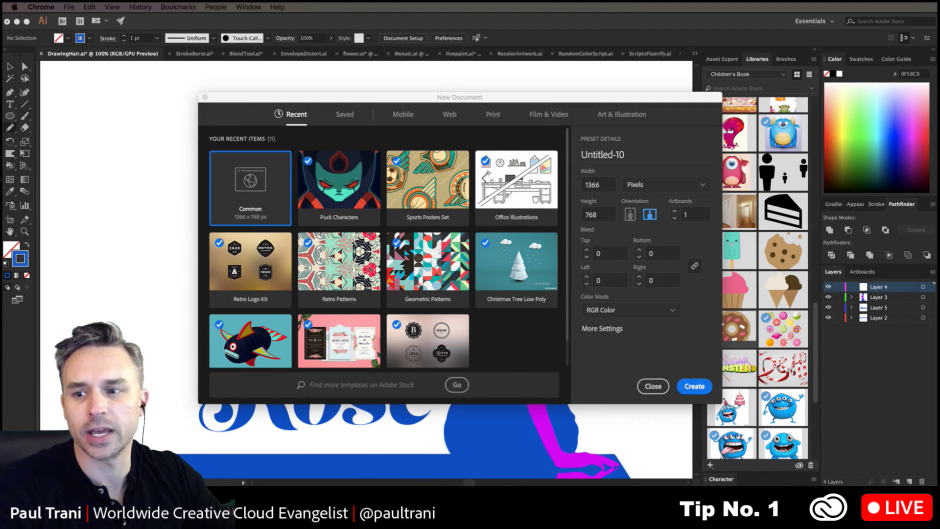
Step: Close the New Document dialog and enable the legacy File New interface, Scale Corners and Scale Strokes & Effects in the general preferences
click(313, 98)
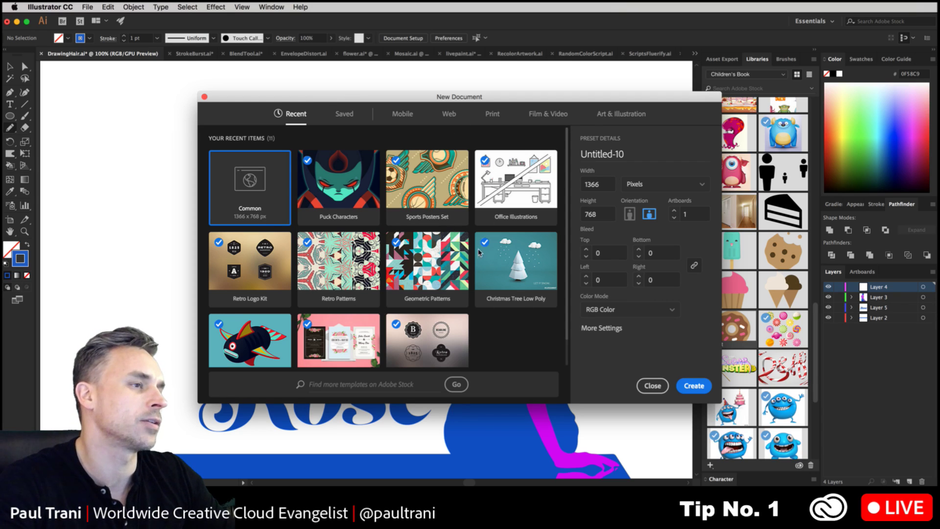
click(655, 390)
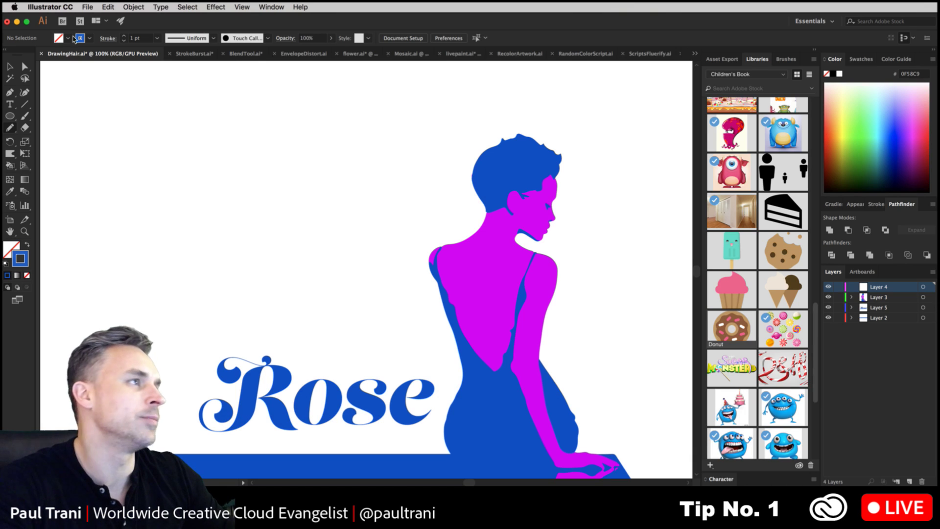
click(48, 4)
mouse_move(52, 34)
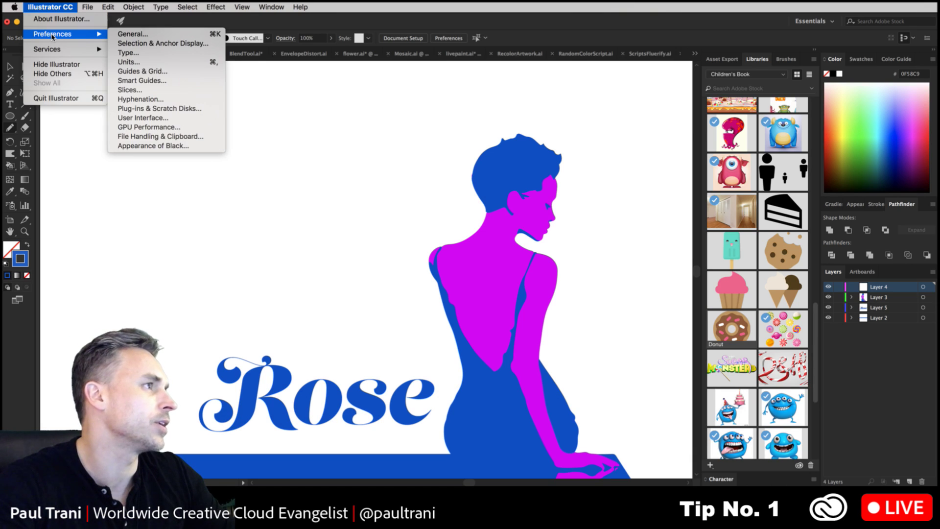
click(159, 36)
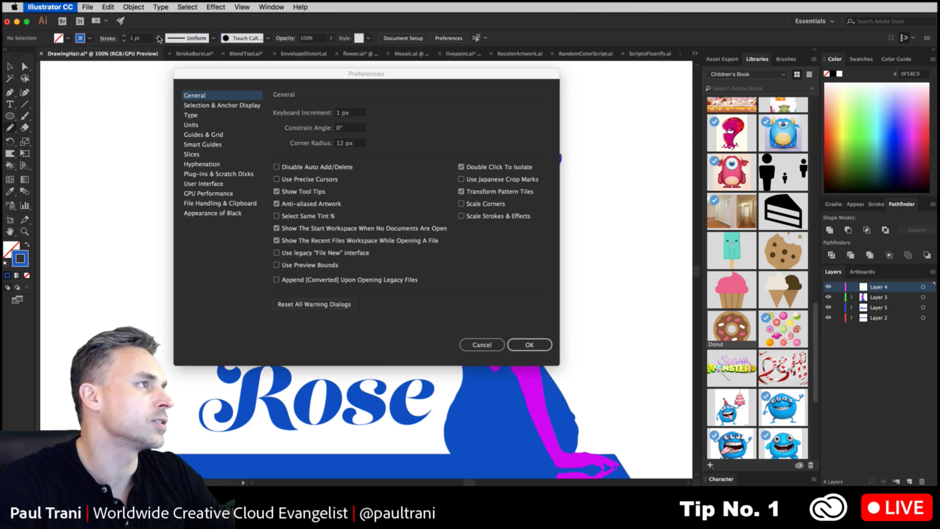
drag(277, 77, 336, 100)
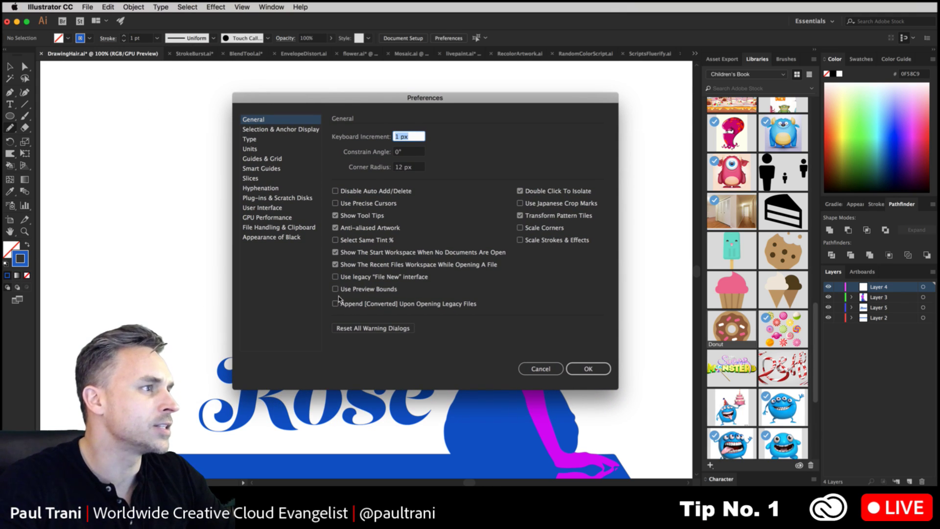
click(335, 277)
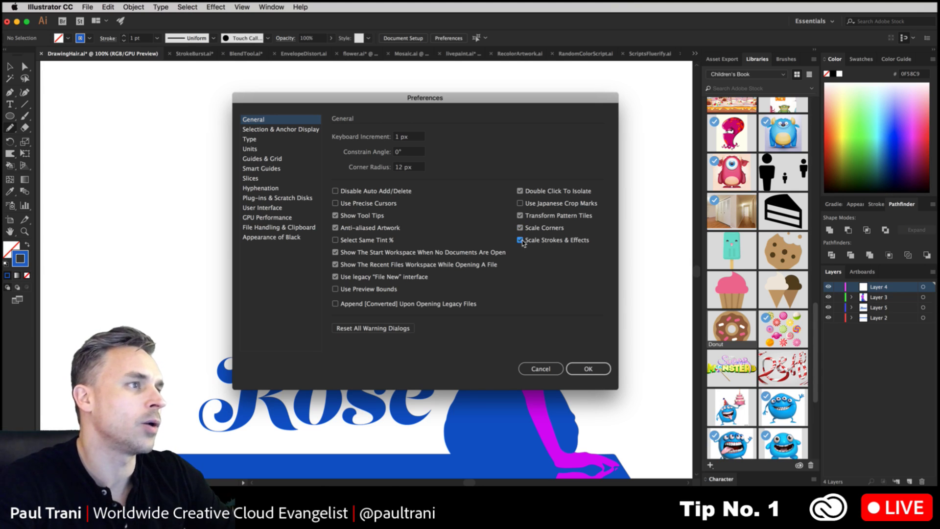
click(587, 369)
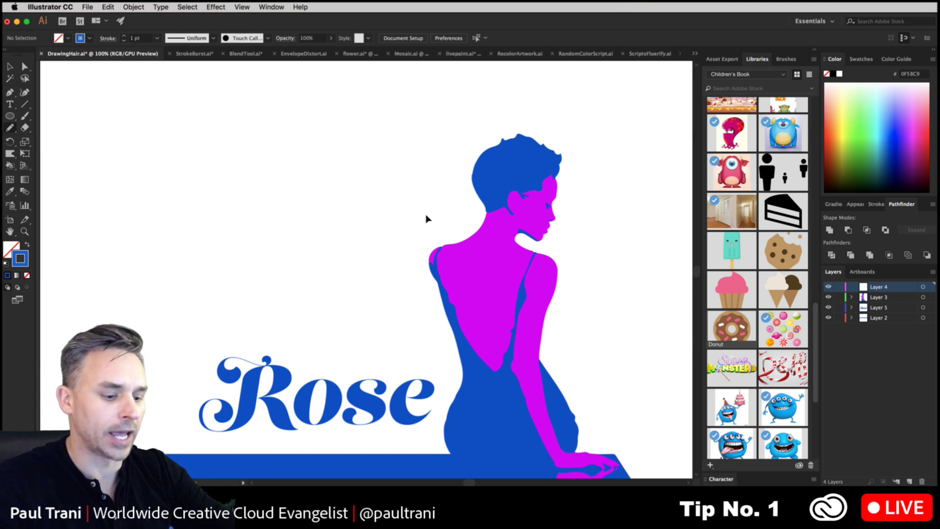
Step: Review the Pencil tool options and accept them with the fidelity at Accurate
key(super+equal)
scroll(431, 235, up, 3)
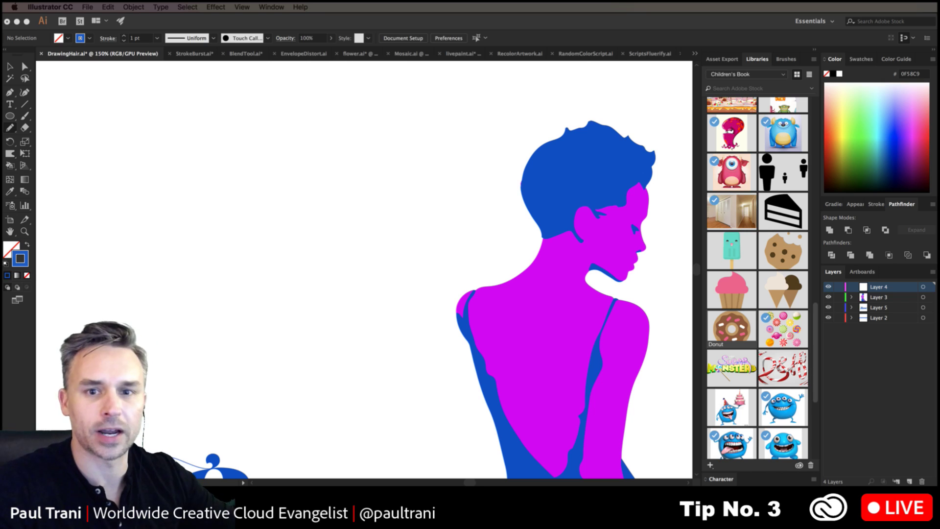
click(533, 189)
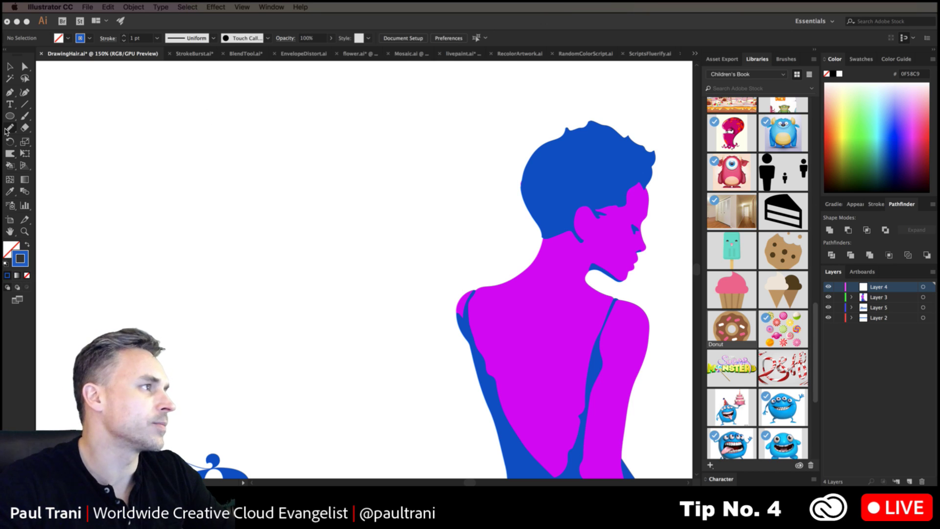
click(7, 130)
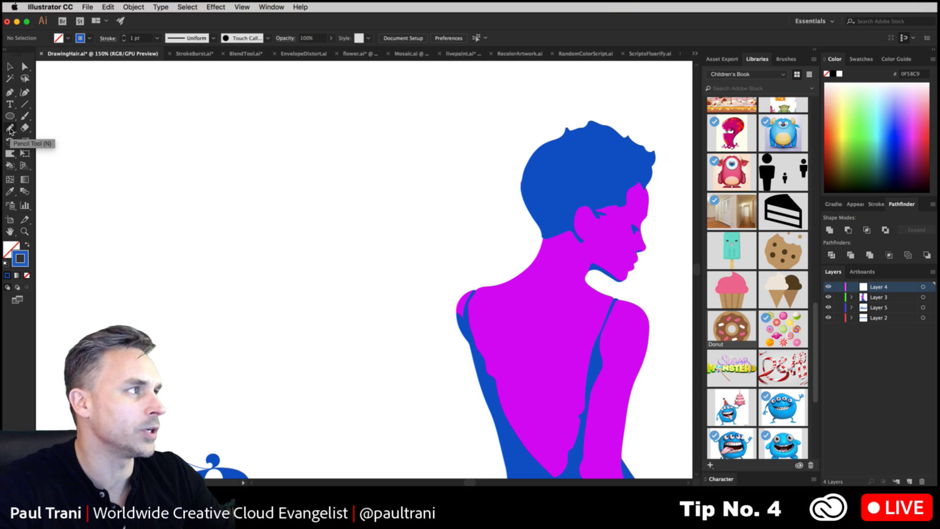
double_click(9, 130)
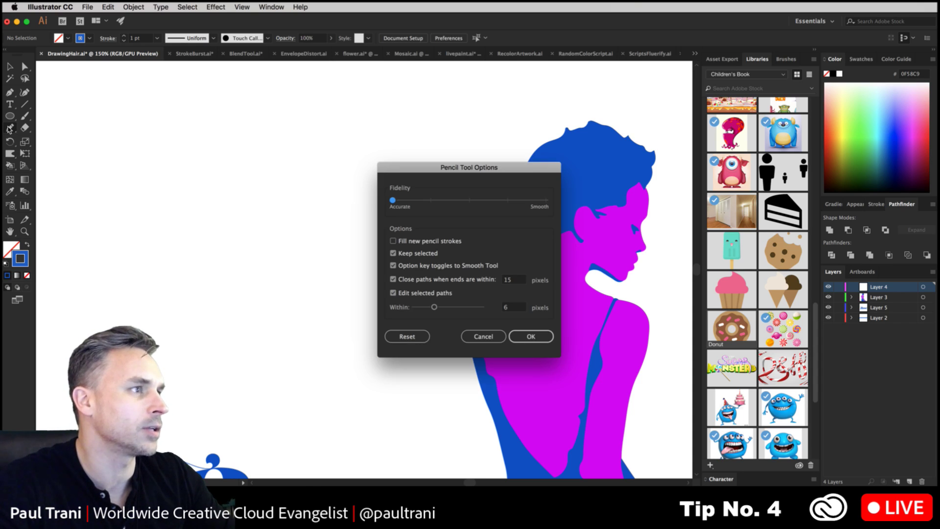
drag(467, 170, 463, 156)
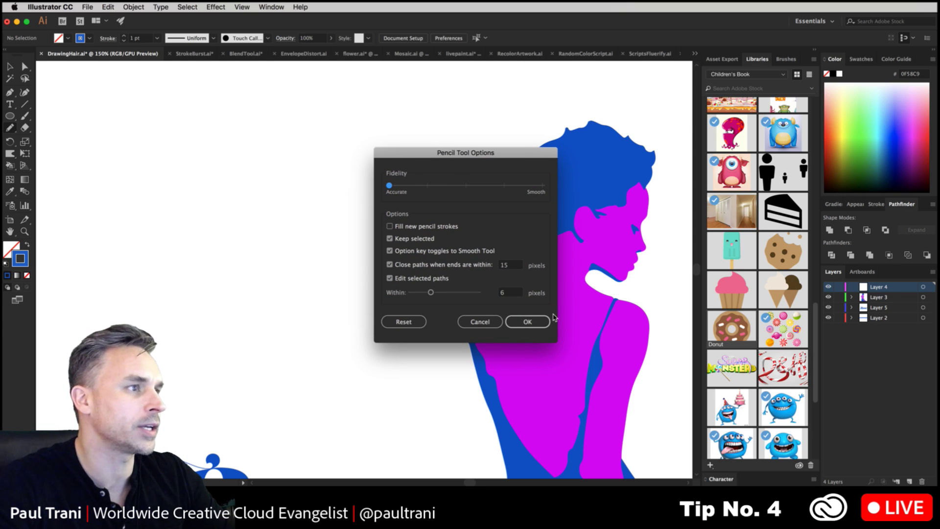
click(527, 321)
Step: Draw four thin freehand test strands streaming back from the woman's hair with the Pencil tool, and delete them
drag(547, 206, 310, 176)
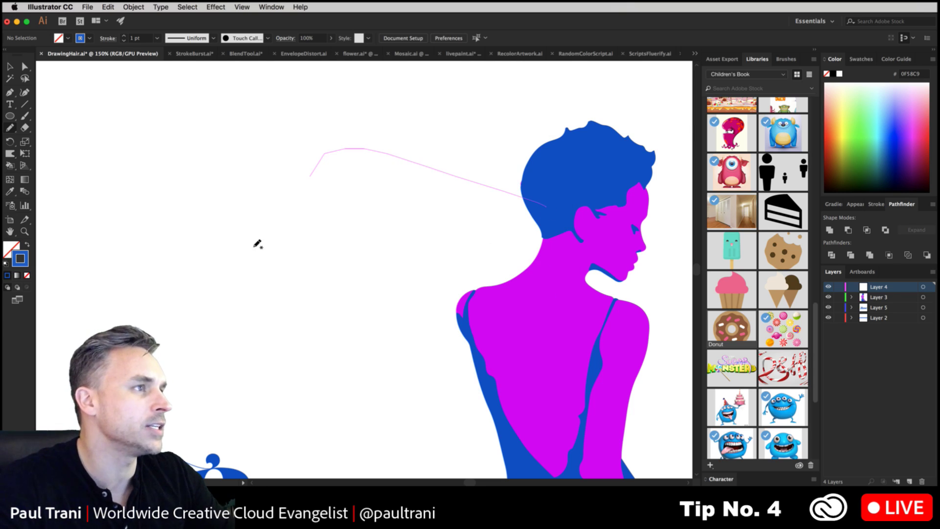
drag(257, 244, 135, 239)
mouse_move(536, 175)
mouse_down()
mouse_move(224, 145)
mouse_move(189, 164)
mouse_up()
mouse_move(539, 204)
mouse_down()
mouse_move(481, 240)
mouse_move(354, 214)
mouse_move(233, 212)
mouse_up()
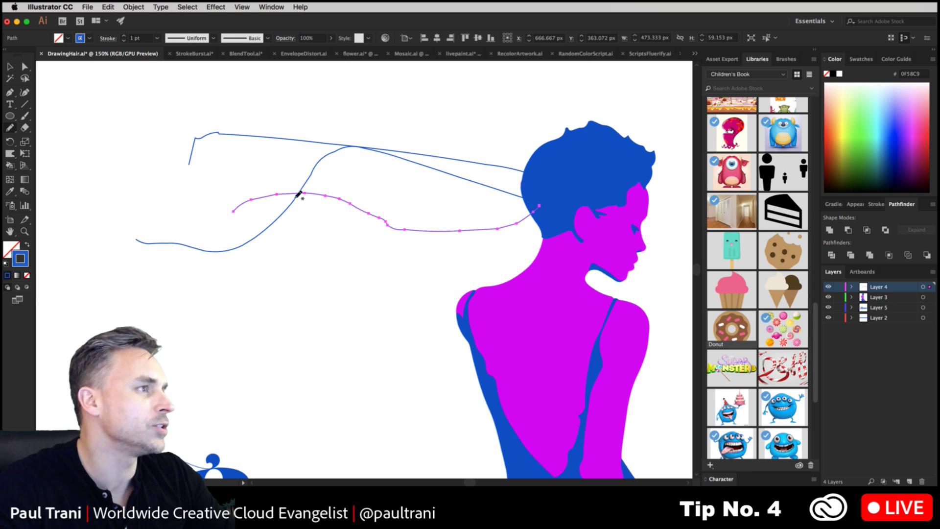
mouse_move(553, 155)
mouse_down()
mouse_move(374, 116)
mouse_move(302, 124)
mouse_up()
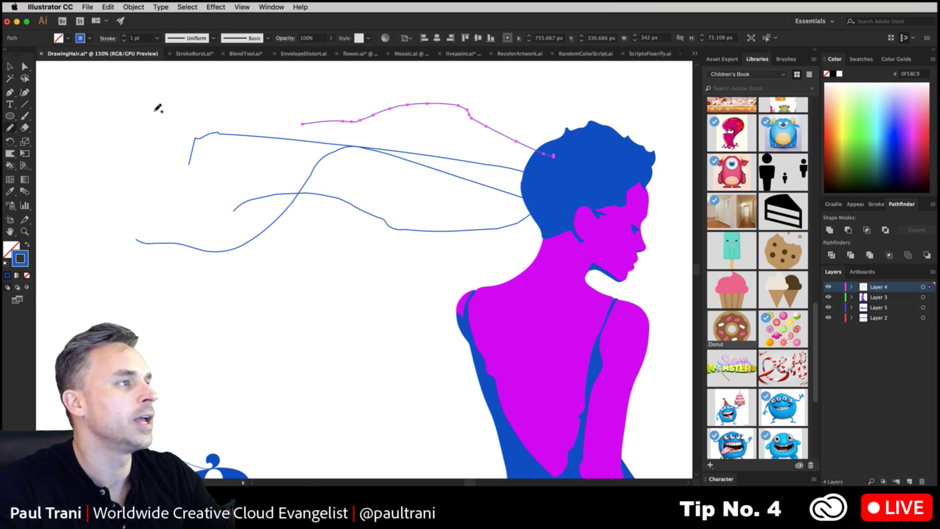
click(17, 69)
drag(184, 77, 354, 249)
key(Delete)
Step: Set the Pencil tool's fidelity to its Smooth extreme
click(10, 129)
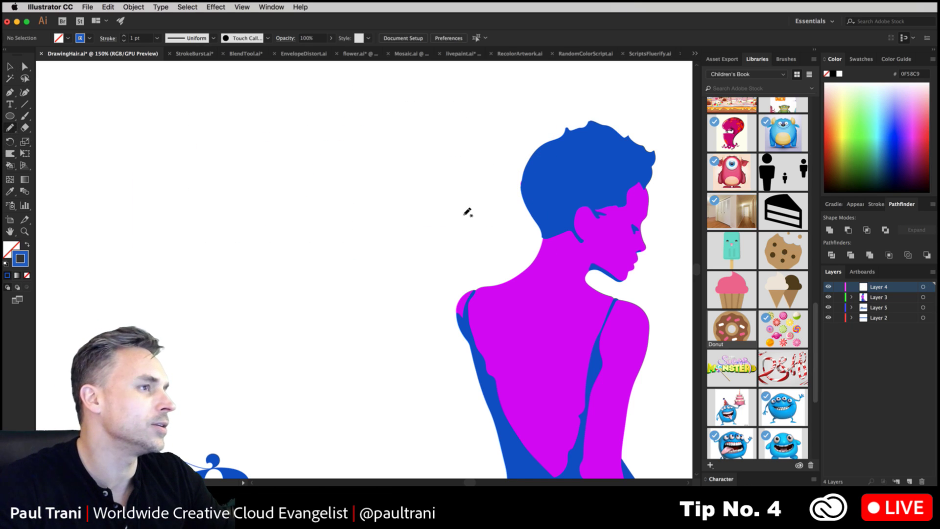
double_click(12, 130)
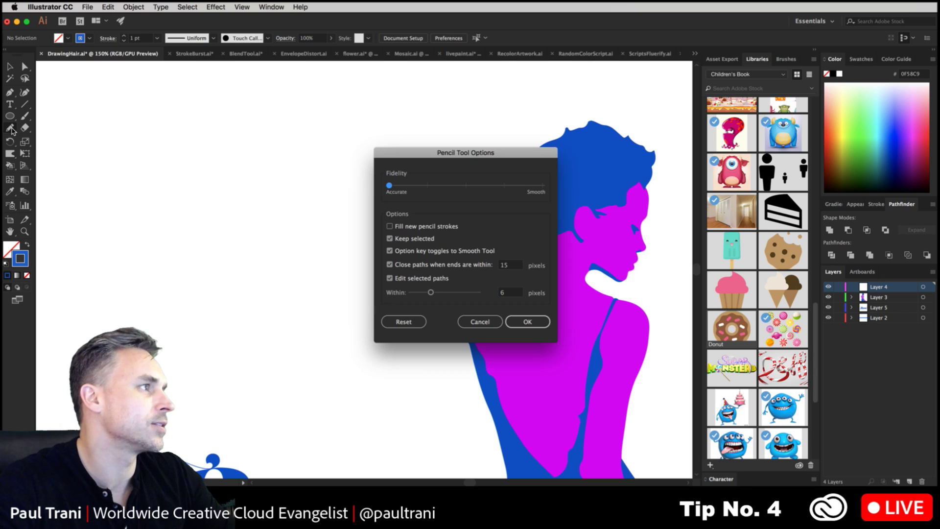
mouse_move(467, 186)
mouse_down()
mouse_move(387, 186)
mouse_move(571, 194)
mouse_up()
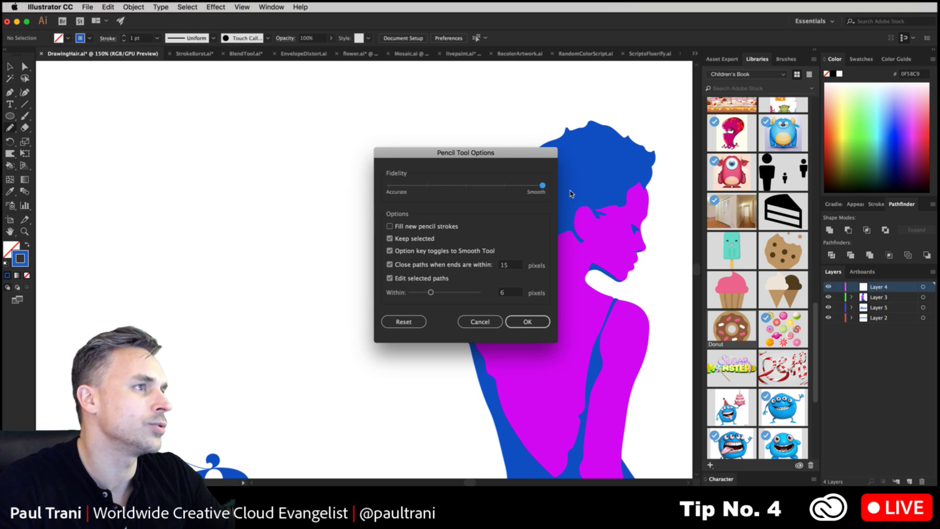
click(527, 322)
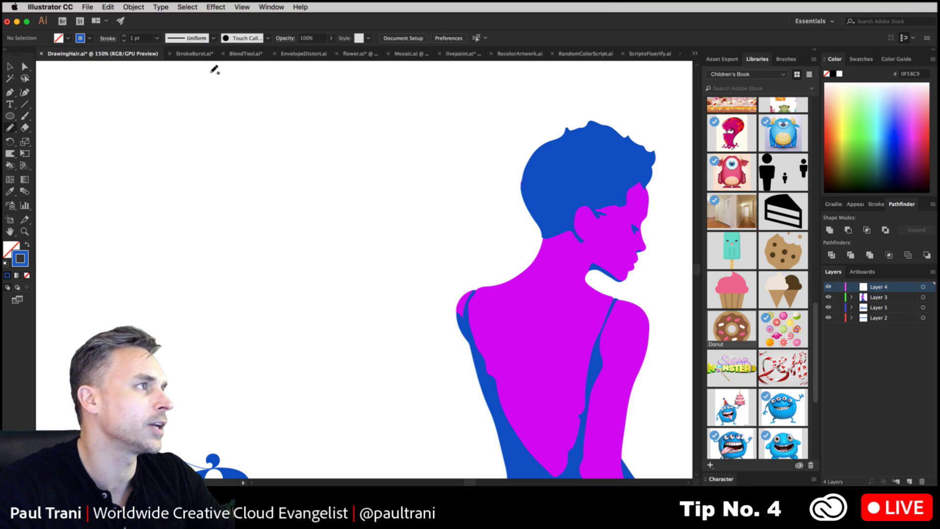
Step: Set the stroke weight for new pencil paths to 13 pt
click(125, 35)
click(124, 35)
click(125, 36)
click(124, 36)
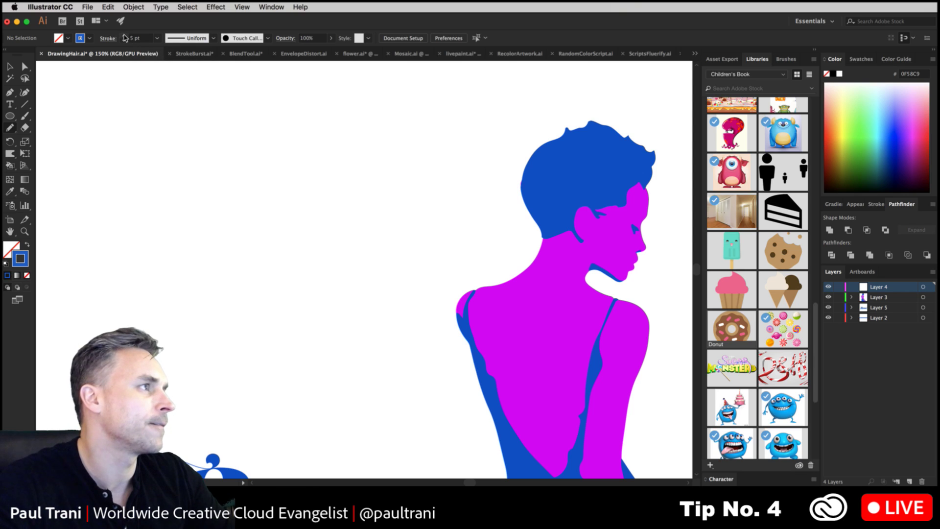
click(125, 36)
click(125, 36)
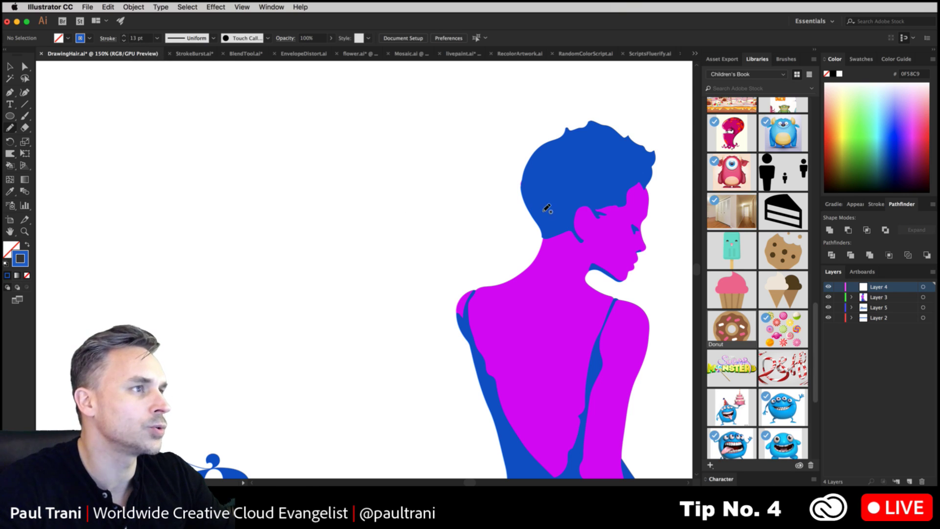
Step: Draw five wavy hair strands flowing back from the woman's head with the Pencil tool, redrawing the kinked fifth one as a smooth curve
mouse_move(544, 206)
mouse_down()
mouse_move(512, 231)
mouse_move(339, 202)
mouse_move(218, 223)
mouse_up()
mouse_move(555, 191)
mouse_down()
mouse_move(376, 139)
mouse_move(237, 170)
mouse_up()
mouse_move(584, 164)
mouse_down()
mouse_move(429, 112)
mouse_move(326, 112)
mouse_up()
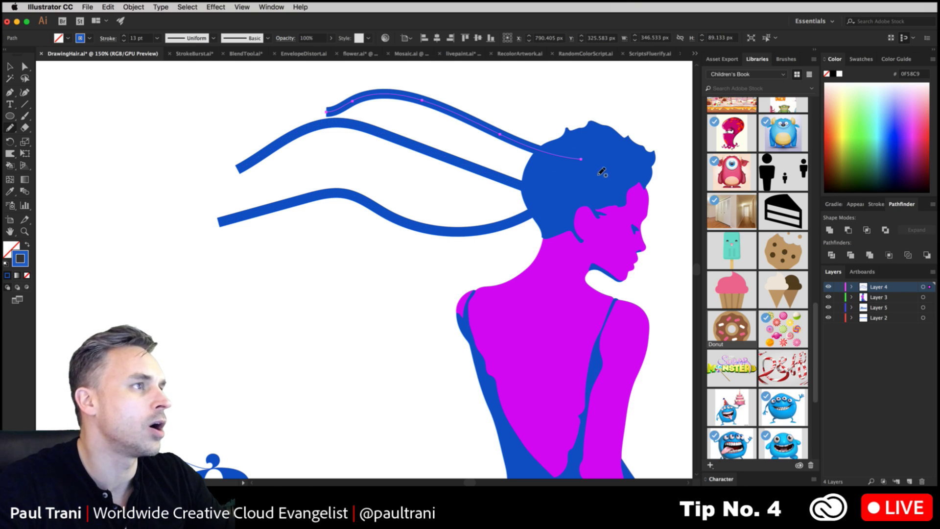
mouse_move(606, 177)
mouse_down()
mouse_move(404, 104)
mouse_move(365, 104)
mouse_up()
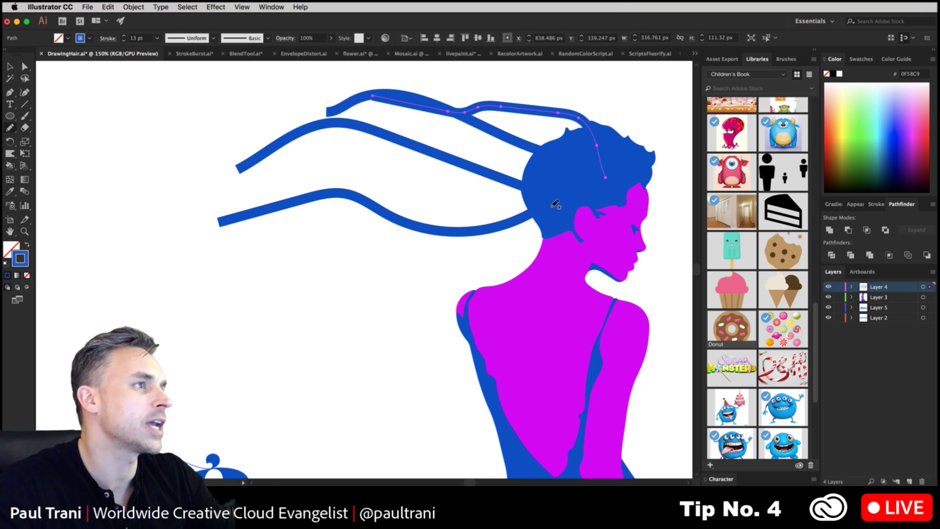
mouse_move(549, 199)
mouse_down()
mouse_move(379, 181)
mouse_move(263, 177)
mouse_move(198, 128)
mouse_up()
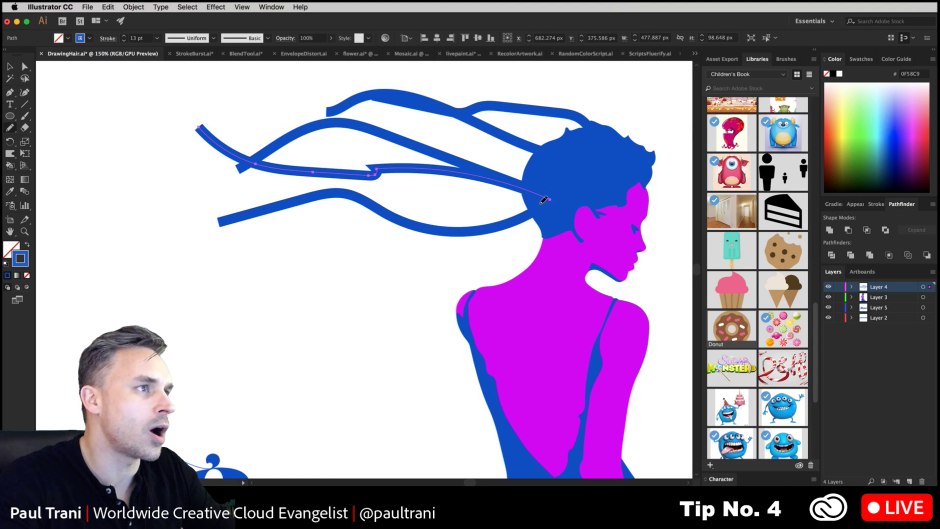
mouse_move(542, 200)
mouse_down()
mouse_move(493, 193)
mouse_move(377, 196)
mouse_move(220, 126)
mouse_up()
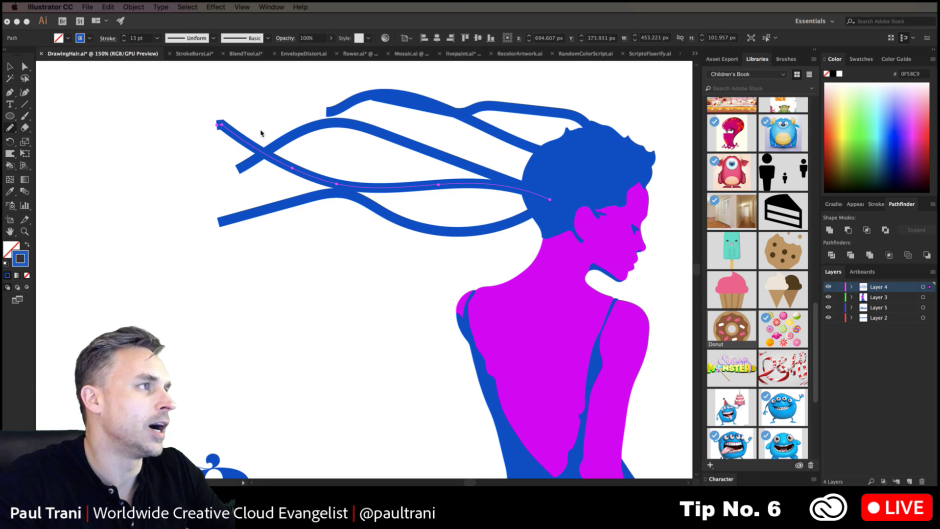
Step: Undo the accidental pencil edit and select all five hair strands together
click(17, 75)
mouse_move(177, 98)
mouse_down()
mouse_move(414, 220)
mouse_move(449, 251)
mouse_up()
key(super+z)
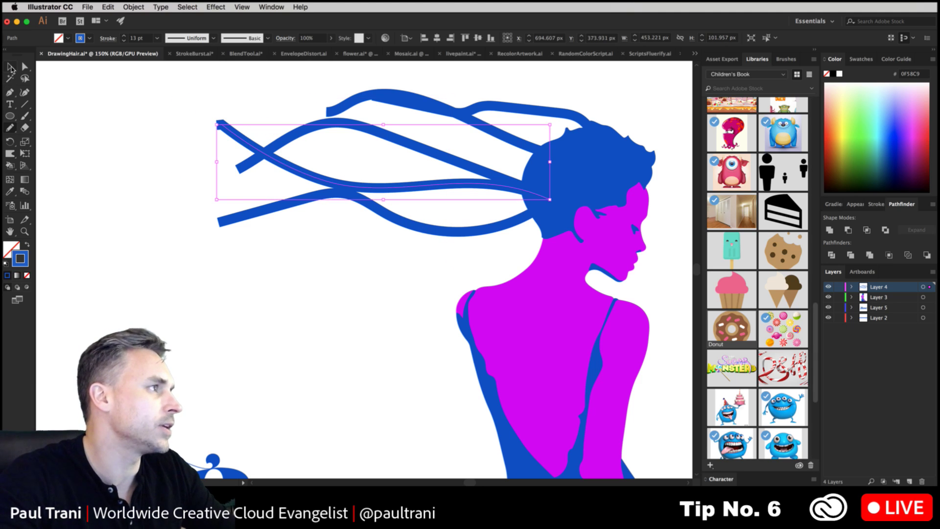
click(10, 68)
mouse_move(147, 89)
mouse_down()
mouse_move(351, 157)
mouse_move(487, 255)
mouse_up()
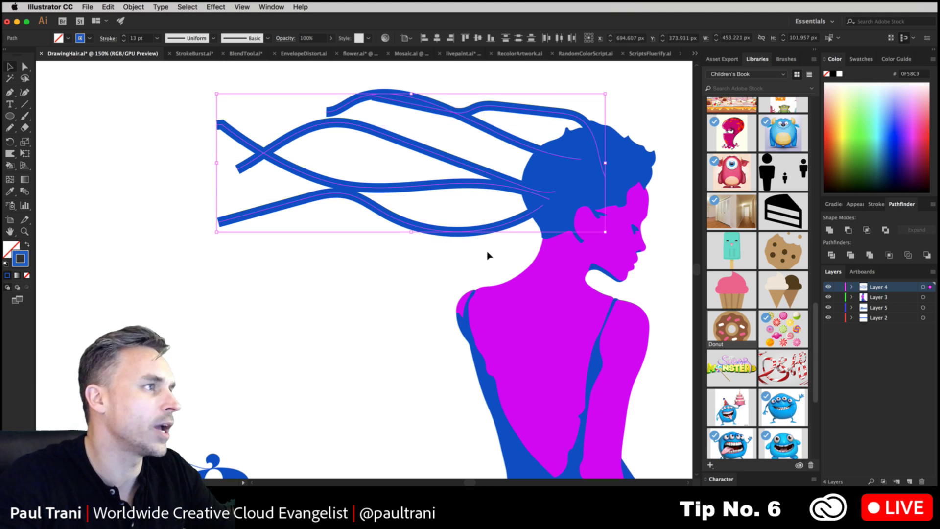
Step: Try a lens-shaped variable width profile on the selected hair strands, and undo it
click(213, 39)
click(186, 70)
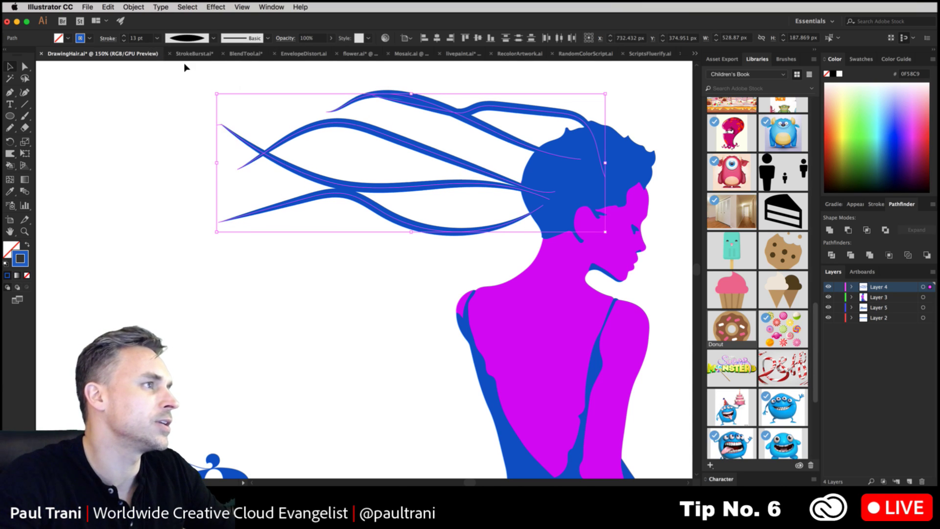
key(super+z)
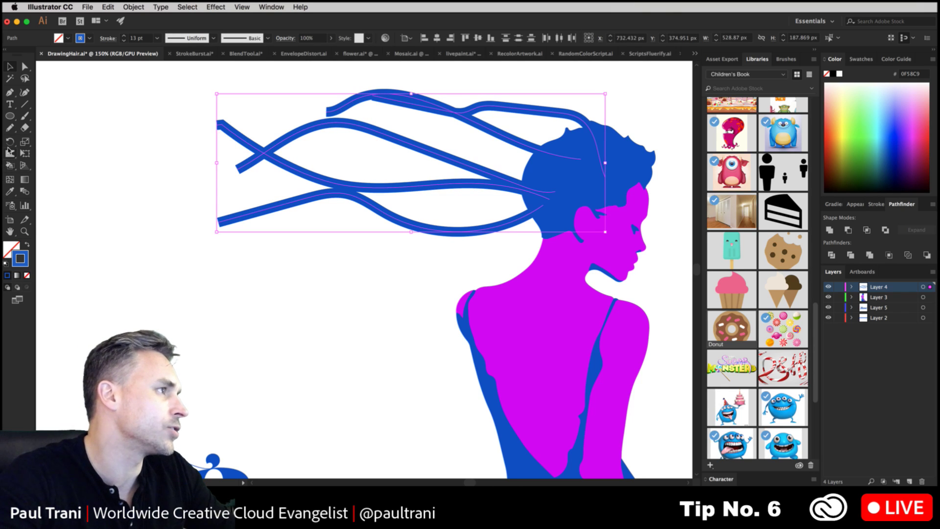
Step: Taper the outer tips of the three lower hair strands to 0 px with the Width tool and thicken the lower strands toward the head
drag(13, 156, 39, 154)
drag(219, 223, 218, 223)
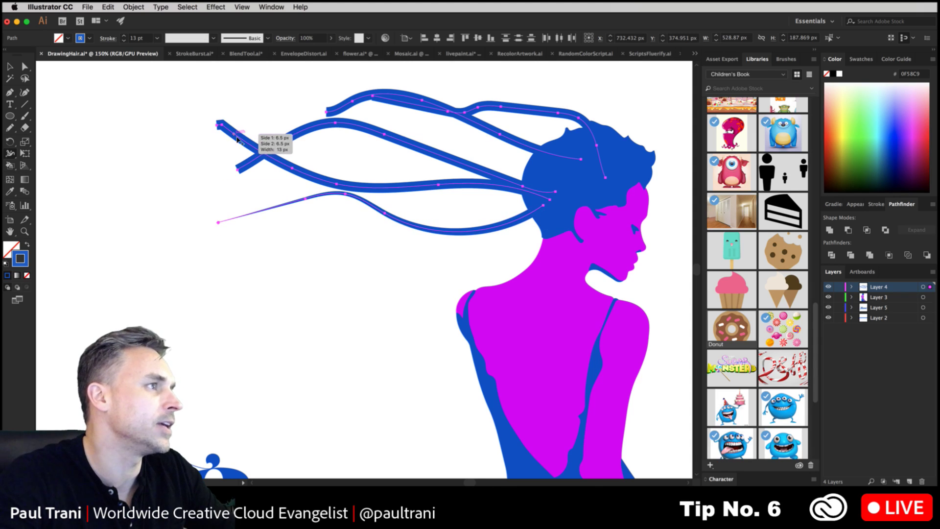
mouse_move(239, 168)
mouse_down()
mouse_move(228, 166)
mouse_move(237, 169)
mouse_up()
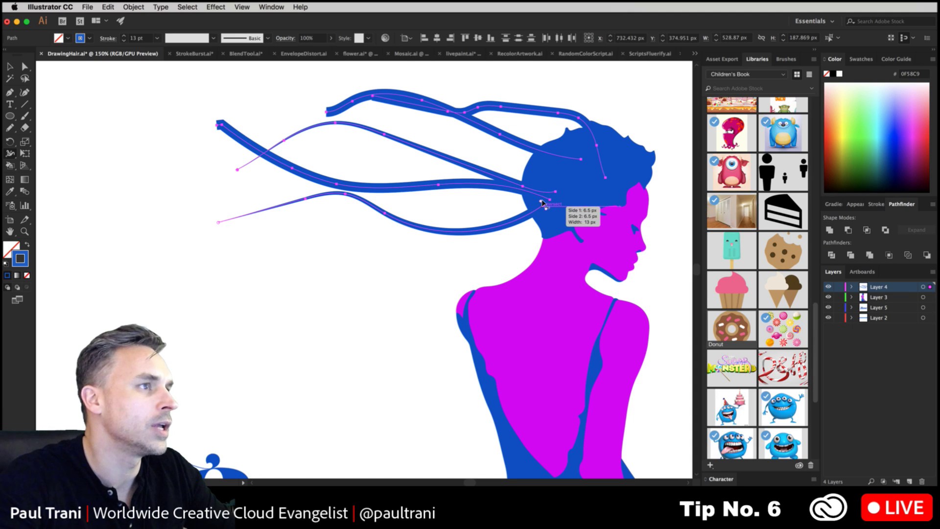
mouse_move(546, 205)
mouse_down()
mouse_move(552, 218)
mouse_move(545, 197)
mouse_move(520, 185)
mouse_move(520, 156)
mouse_up()
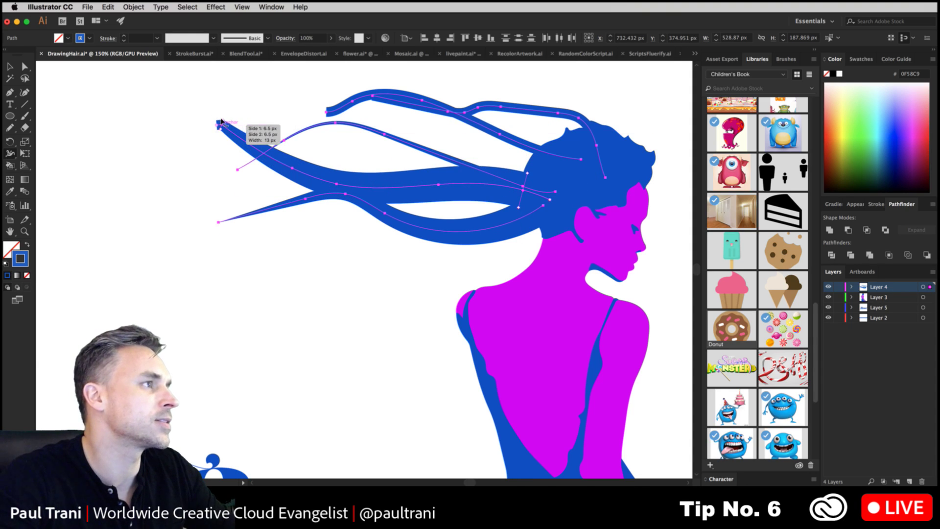
drag(222, 121, 219, 123)
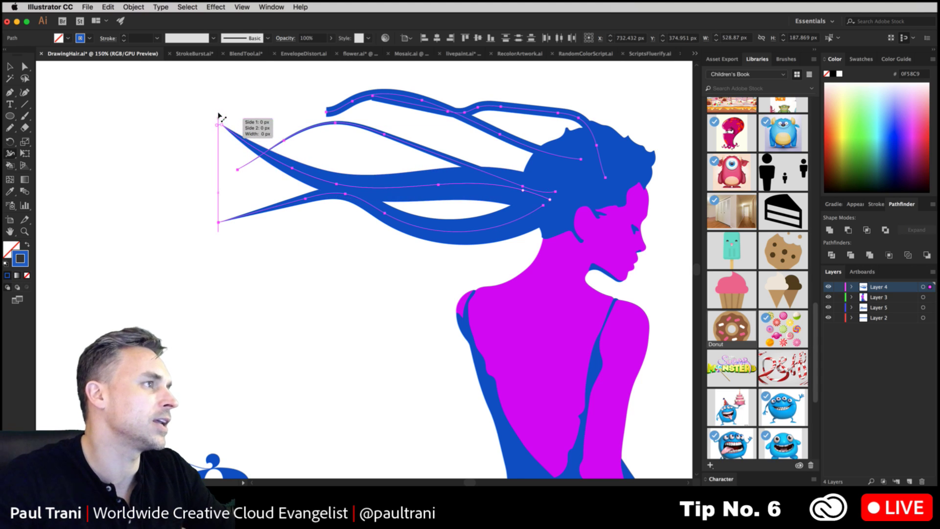
Step: Widen the uppermost long hair strand toward the head and taper its outer tip to a point with the Width tool
drag(443, 155, 442, 151)
click(499, 136)
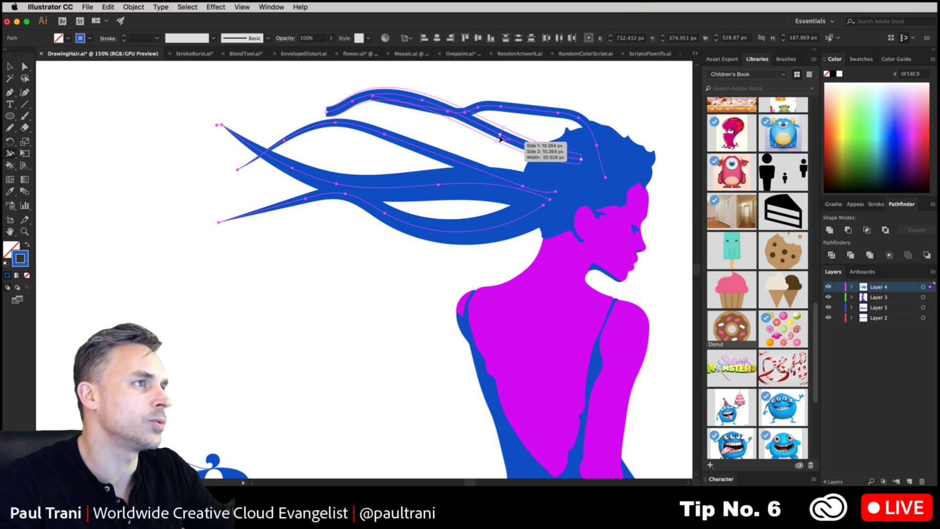
drag(329, 108, 428, 115)
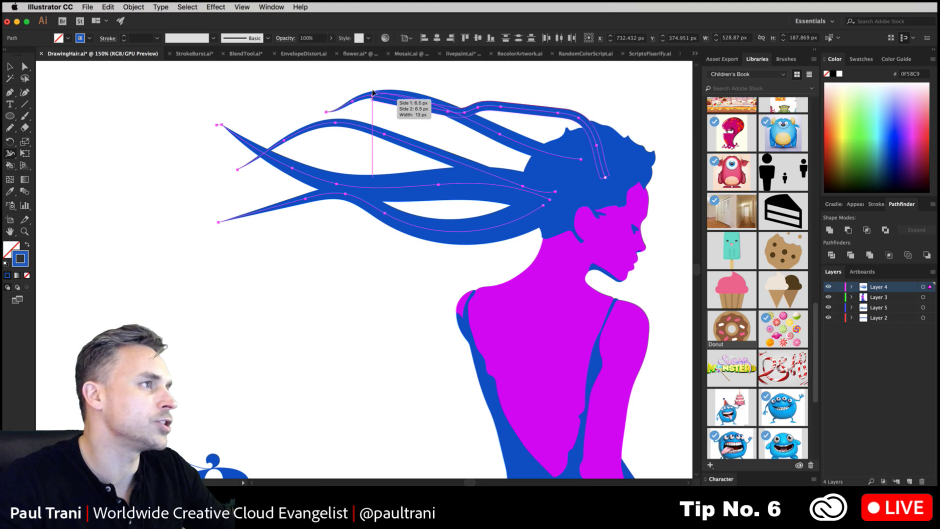
Step: Review the Pencil tool's options for fidelity and for editing selected paths, and accept them
super+click(407, 157)
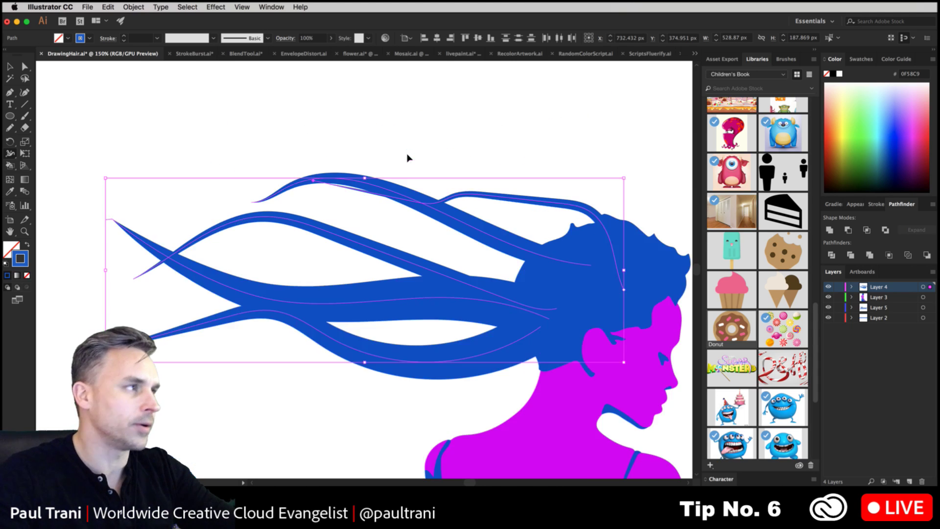
scroll(177, 174, left, 4)
scroll(177, 174, down, 3)
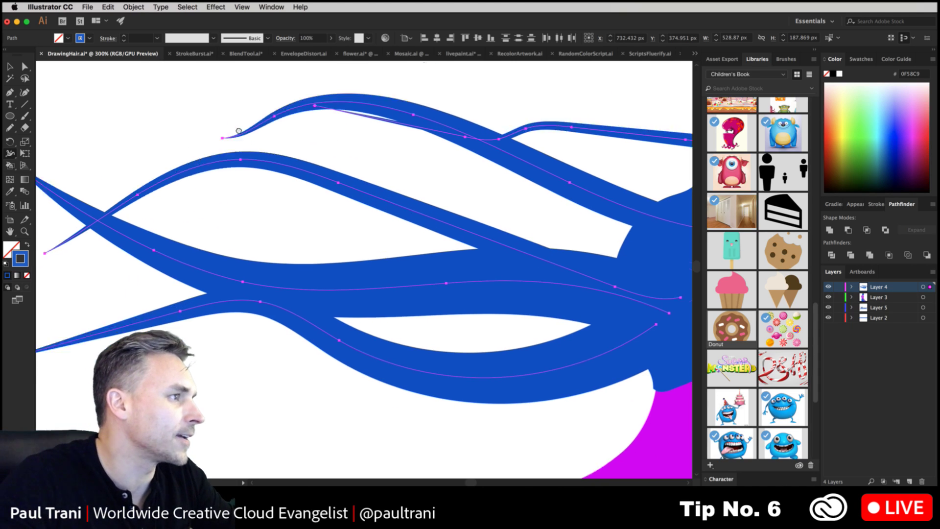
click(10, 129)
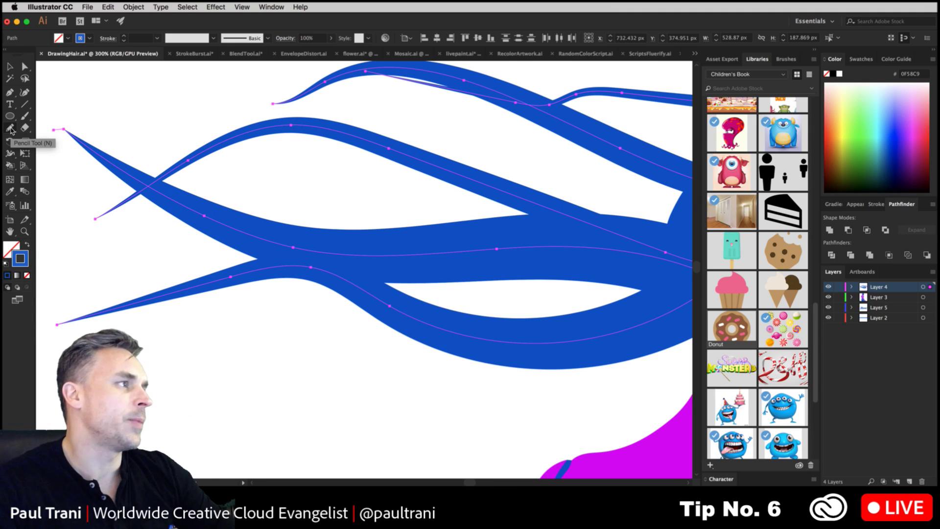
double_click(10, 129)
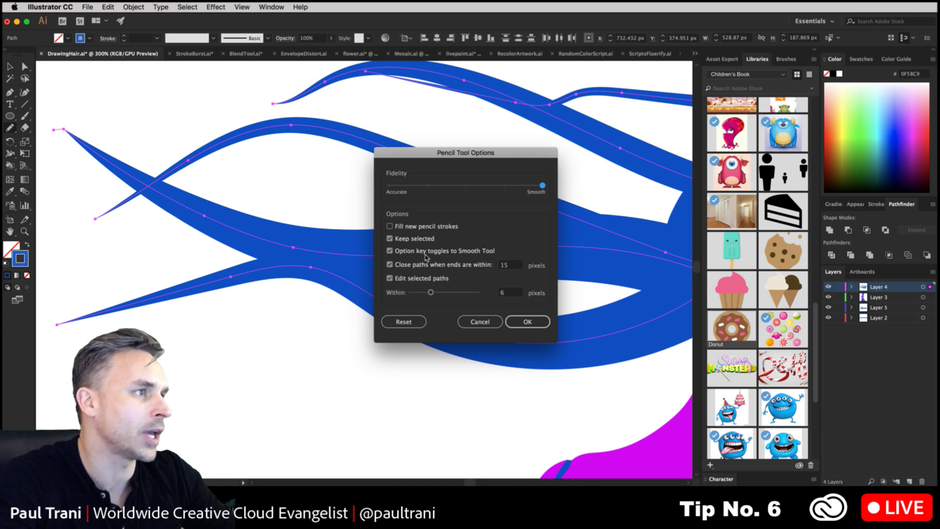
click(528, 322)
Step: Select all artwork and redraw parts of the upper outline of the hair shape on the head with the Pencil tool
drag(523, 319, 276, 251)
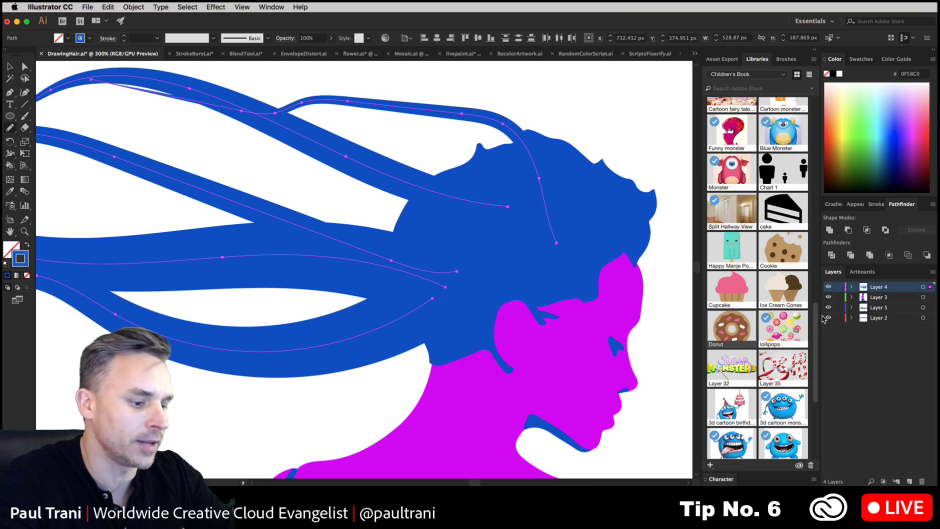
key(super+a)
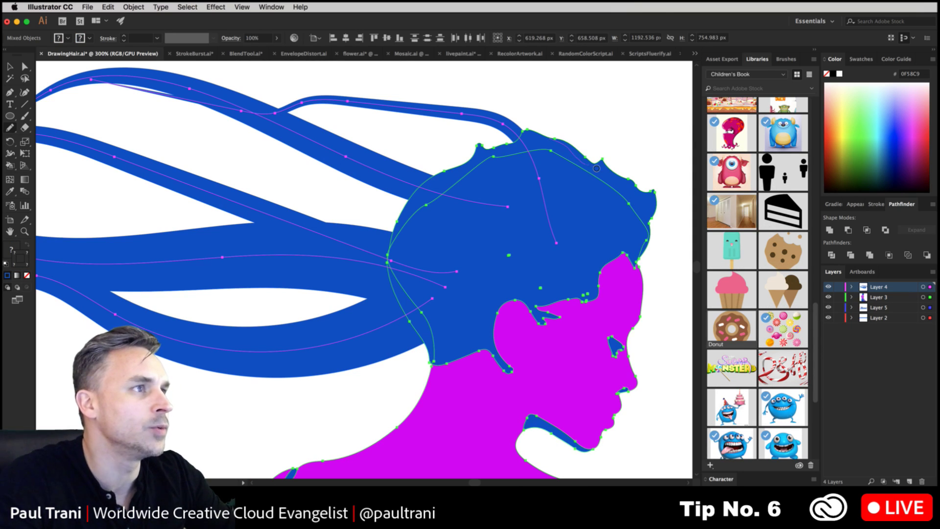
drag(597, 168, 642, 192)
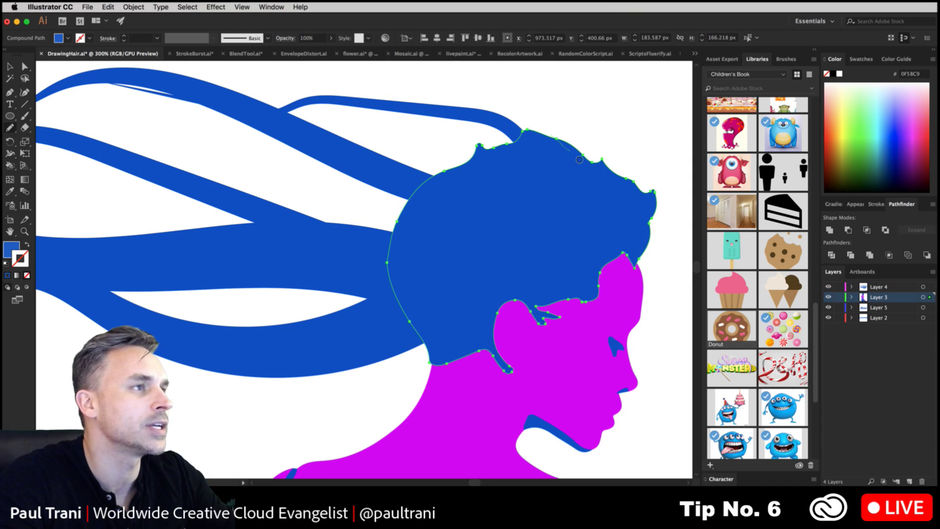
mouse_move(580, 160)
mouse_down()
mouse_move(615, 168)
mouse_move(621, 190)
mouse_move(647, 187)
mouse_move(650, 224)
mouse_up()
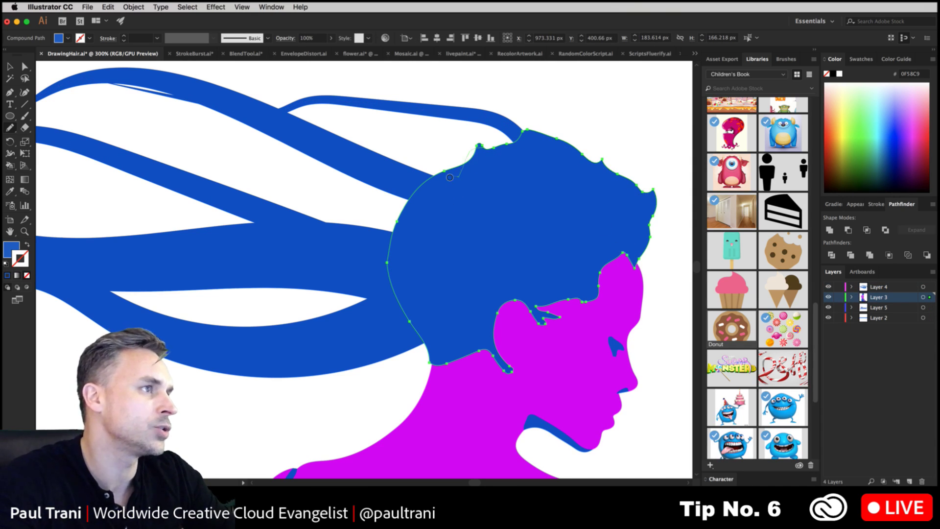
Step: Deepen the curve of the lowest hair strand by pulling both direction handles of its segment nearest the head downward
drag(264, 180, 466, 184)
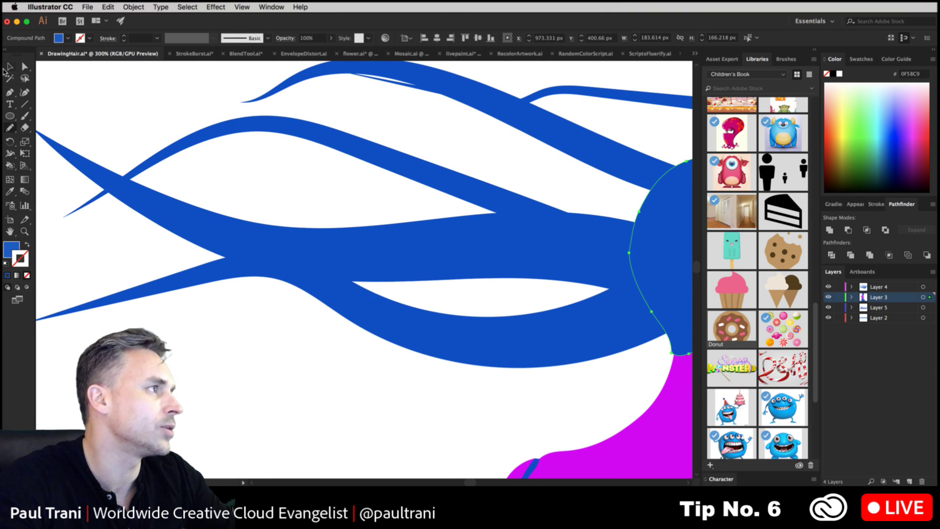
click(10, 67)
click(206, 228)
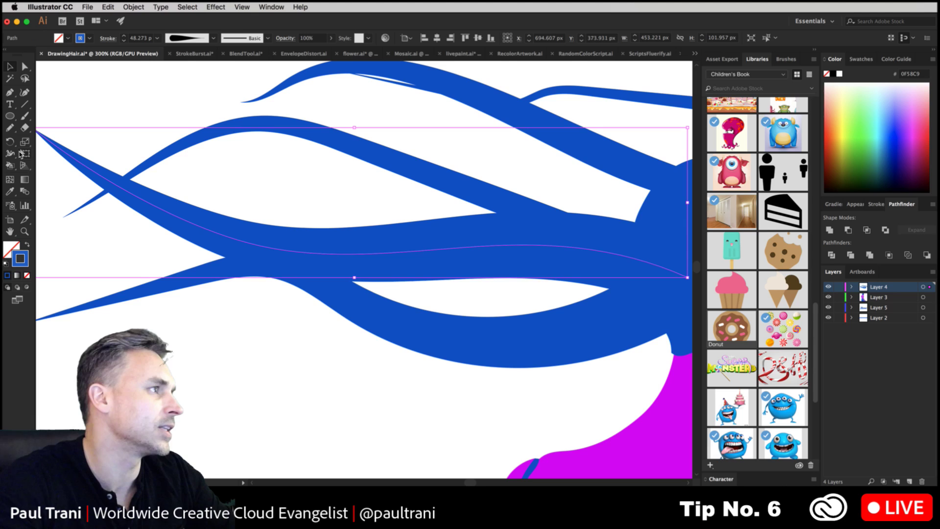
click(9, 128)
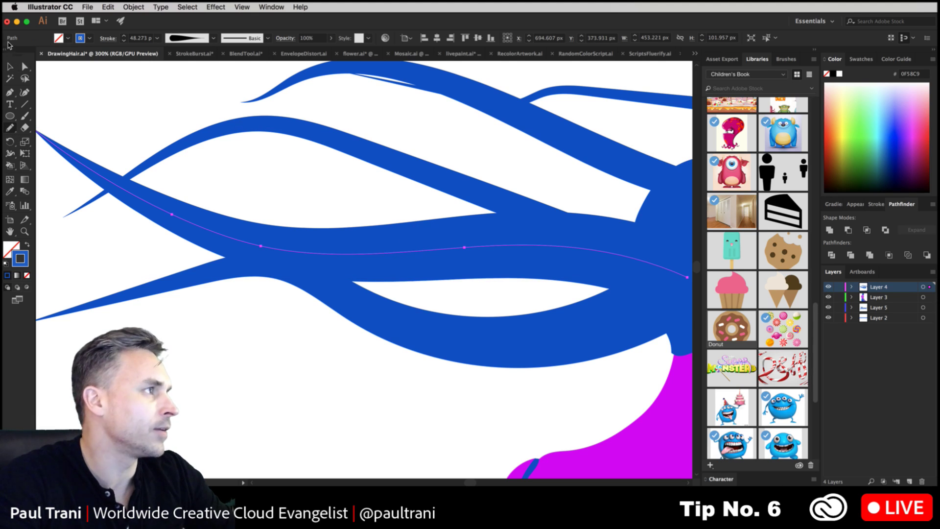
click(23, 67)
click(466, 333)
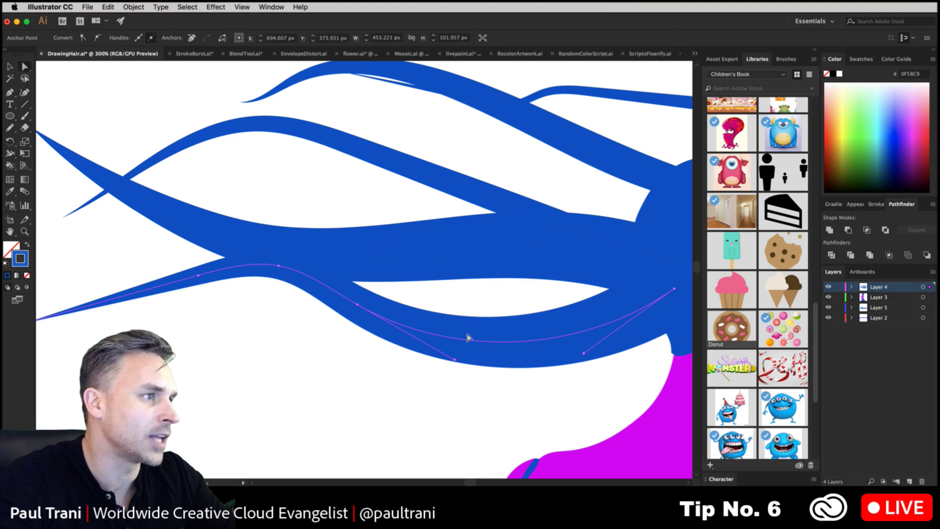
drag(456, 358, 412, 402)
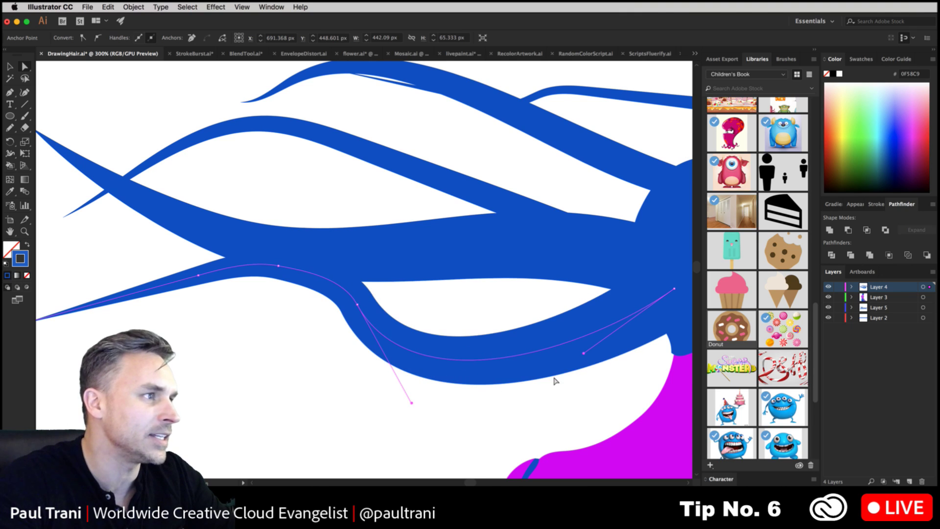
drag(585, 352, 597, 416)
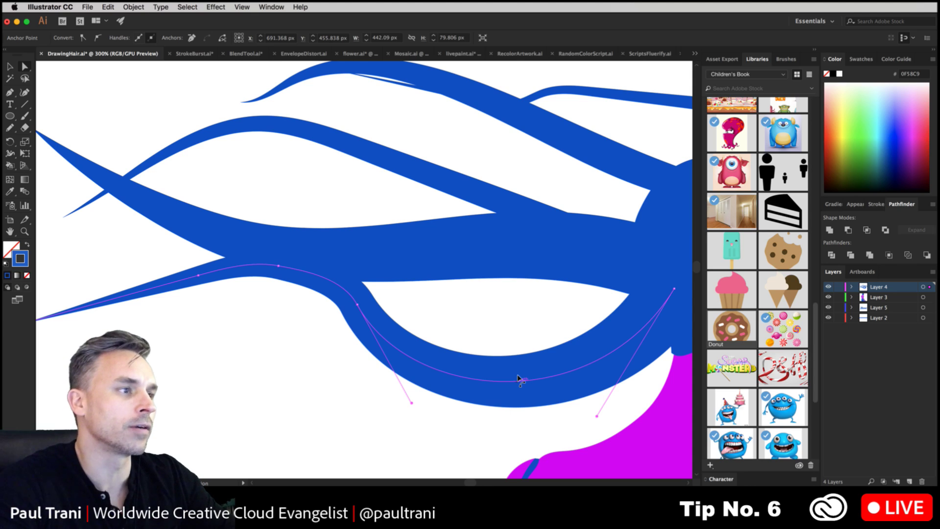
Step: Undo the accidental move of the lowest strand, bend its segment near the head slightly downward, and deselect it
mouse_move(520, 380)
mouse_down()
mouse_move(526, 337)
mouse_move(524, 392)
mouse_up()
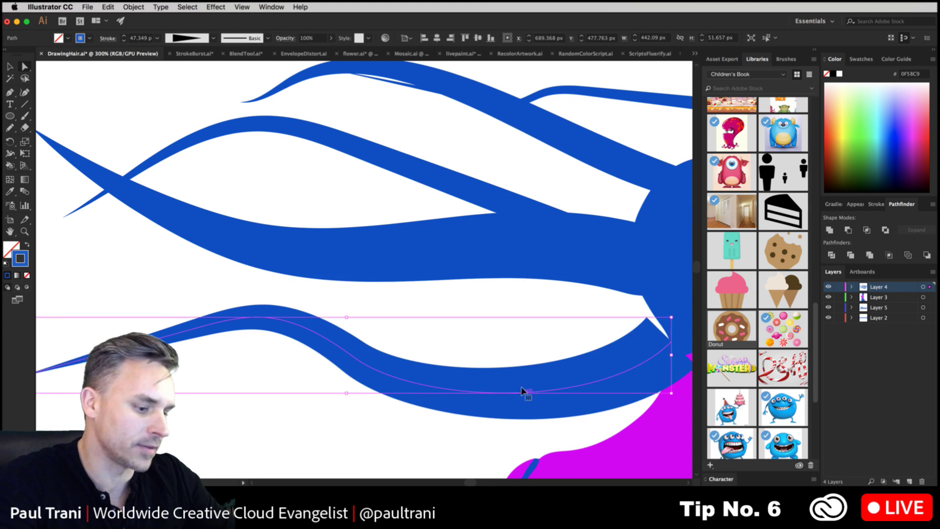
key(super+z)
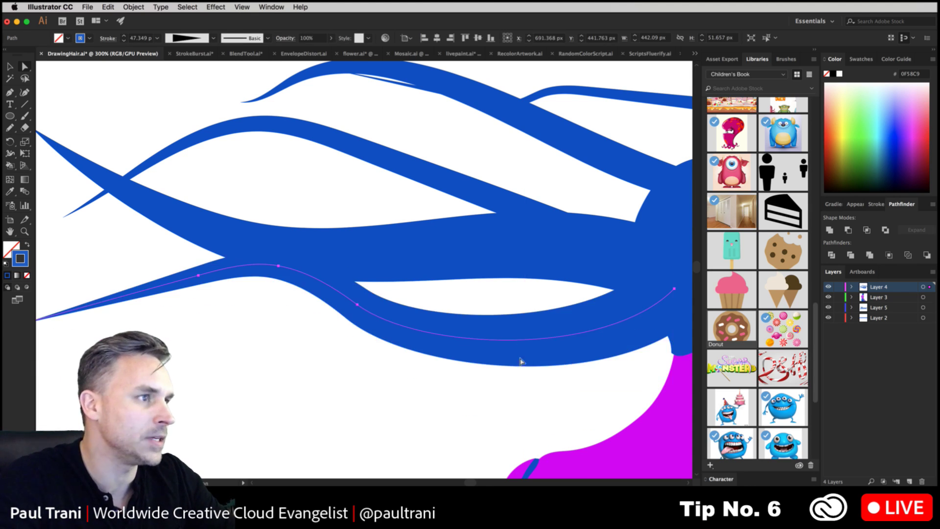
click(481, 404)
click(399, 322)
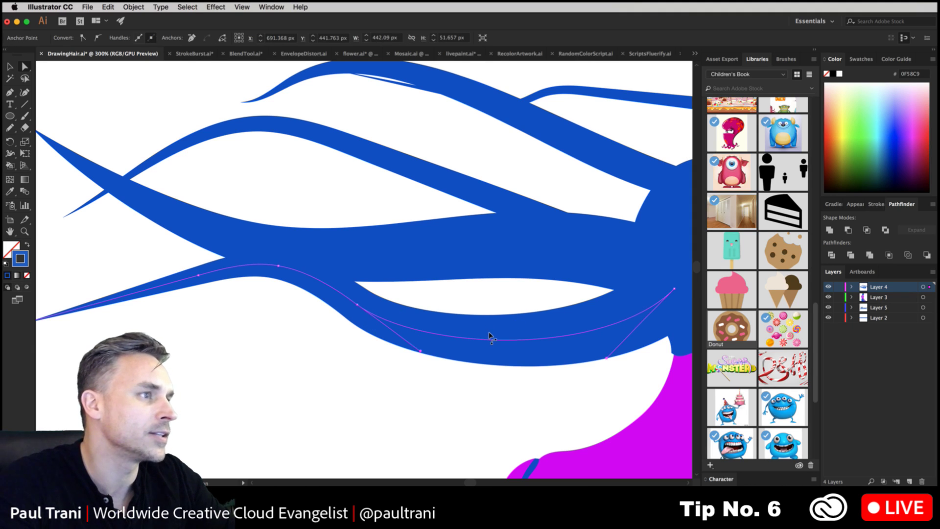
mouse_move(491, 337)
mouse_down()
mouse_move(493, 349)
mouse_move(508, 341)
mouse_up()
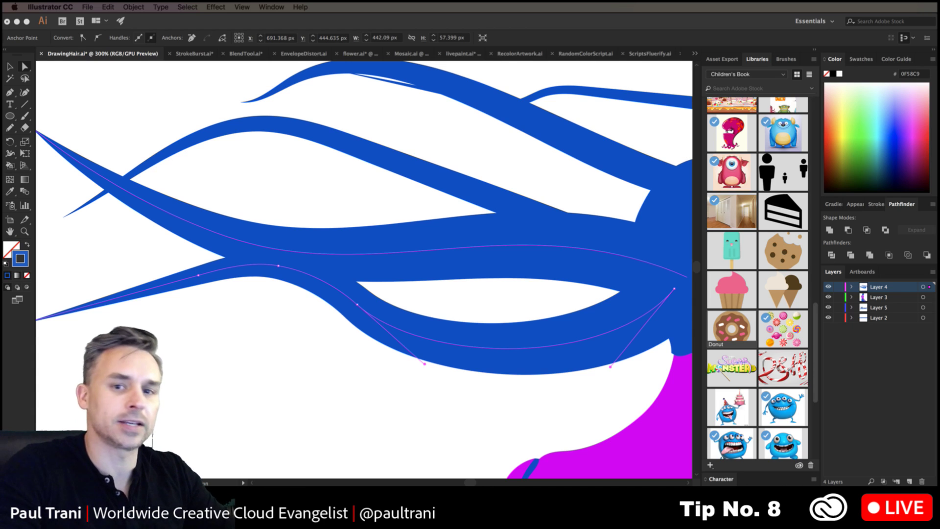
click(285, 307)
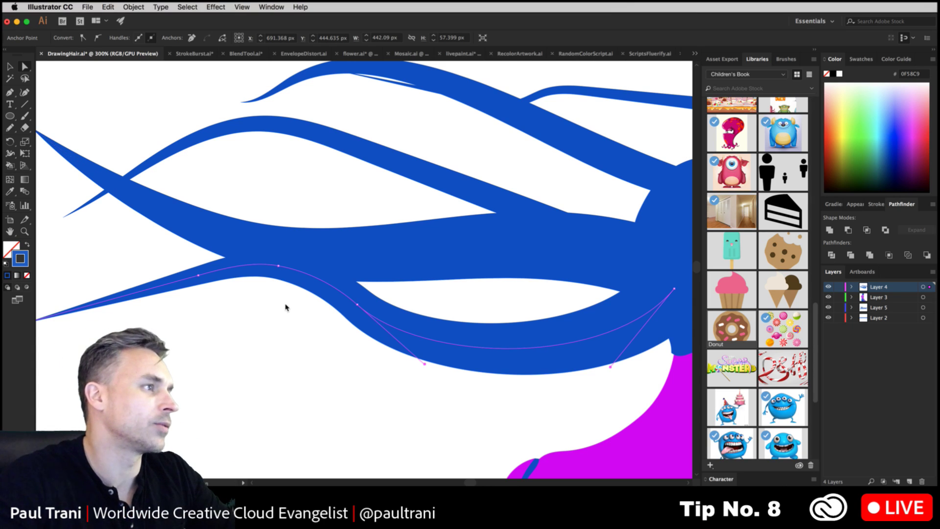
key(v)
click(183, 365)
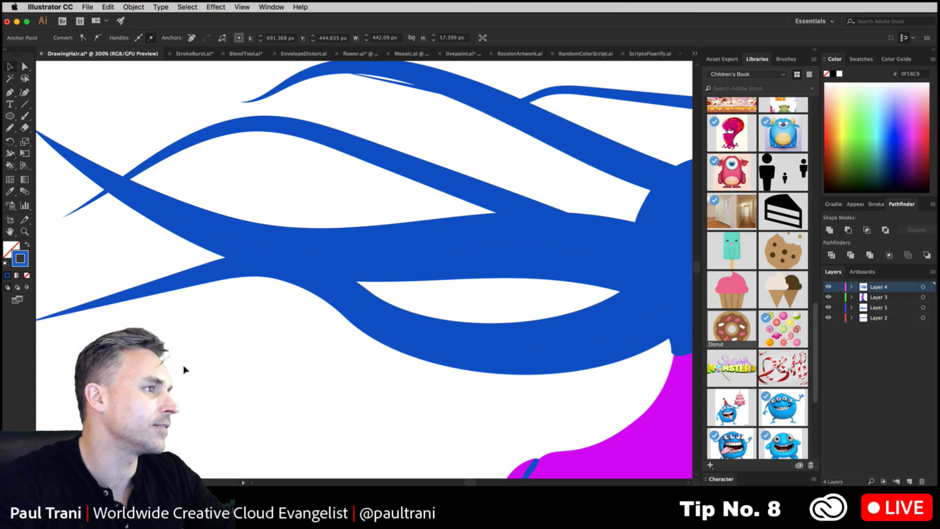
Step: Draw four thin loose hair strands arching back from the top of the head with the Pencil tool
key(super+1)
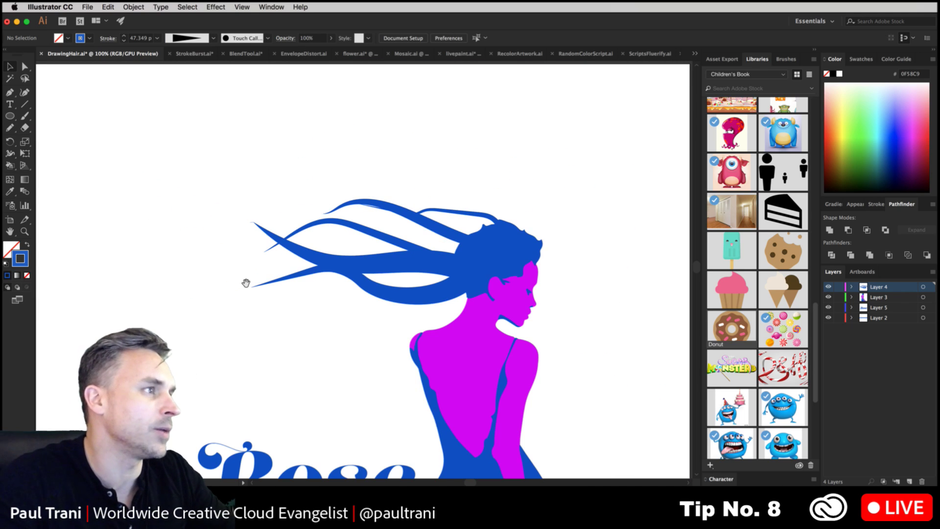
key(n)
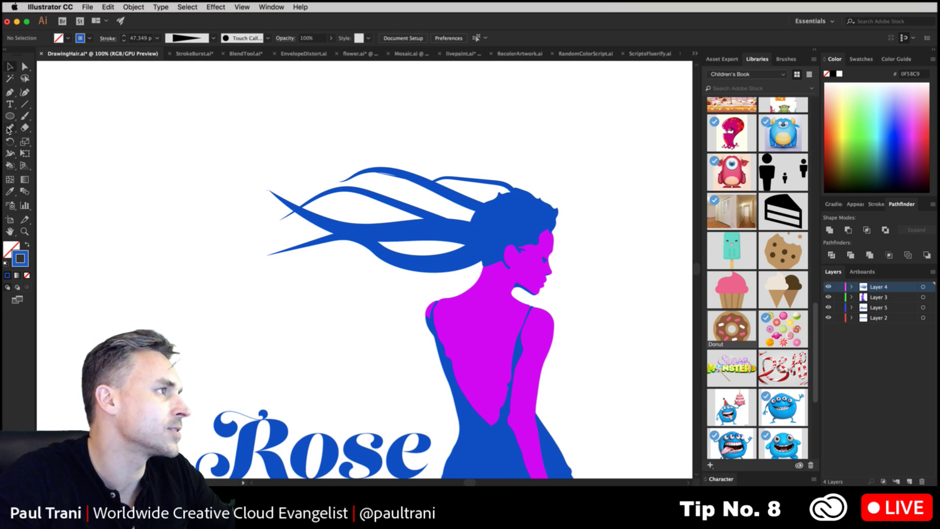
mouse_move(395, 200)
mouse_down()
mouse_move(448, 192)
mouse_move(514, 220)
mouse_up()
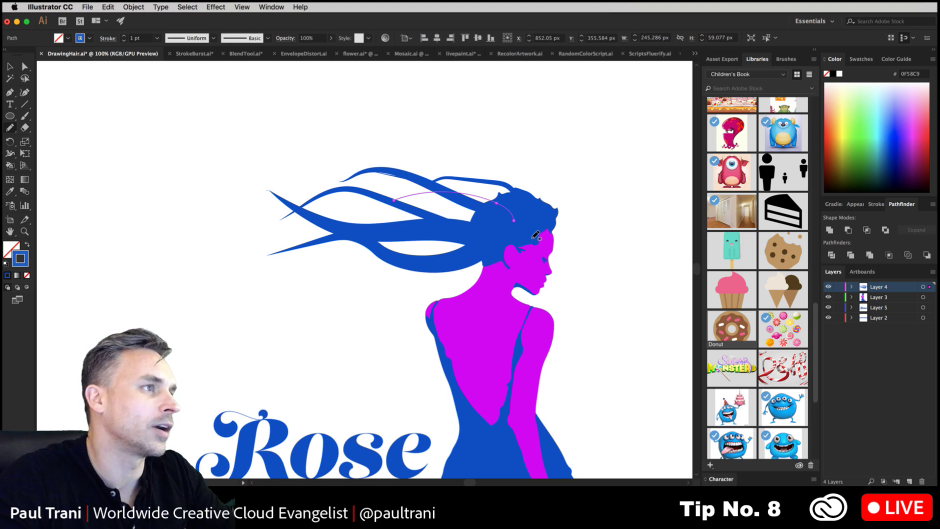
mouse_move(447, 185)
mouse_down()
mouse_move(489, 171)
mouse_move(534, 208)
mouse_up()
drag(405, 208, 494, 220)
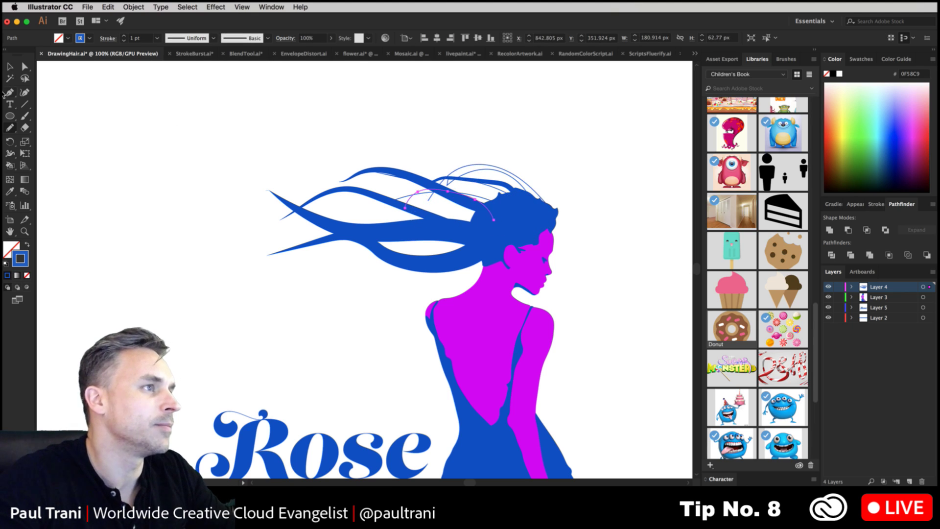
Step: Delete the inner of the two thin arcs above the head and leave nothing selected
click(9, 69)
key(super+equal)
key(super+equal)
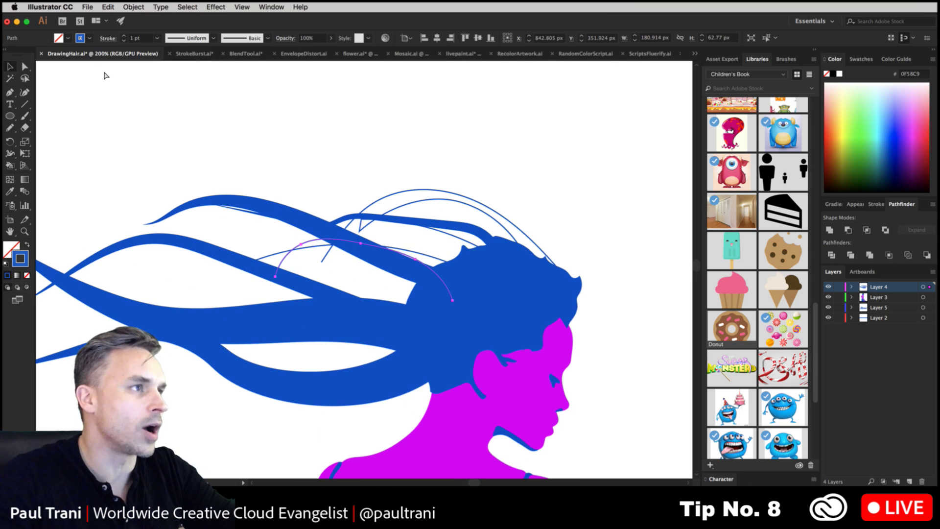
drag(289, 163, 335, 150)
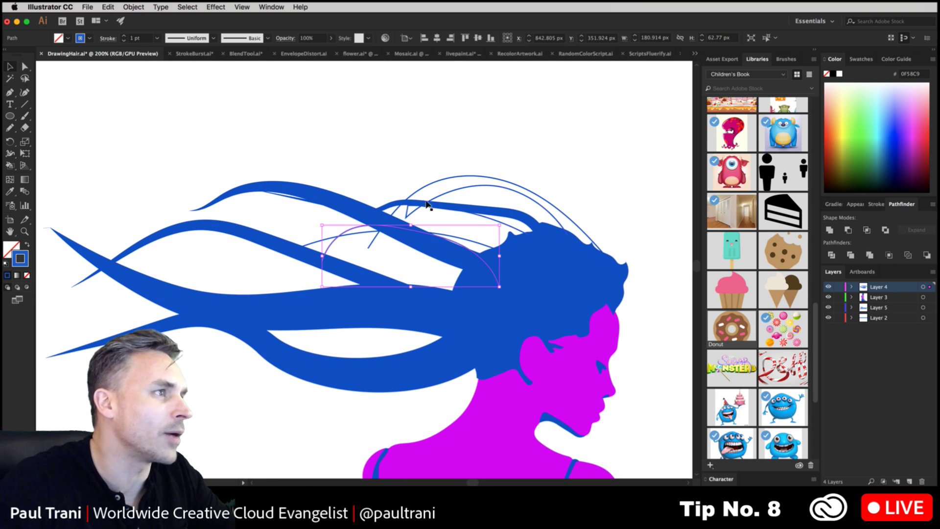
key(super+shift+a)
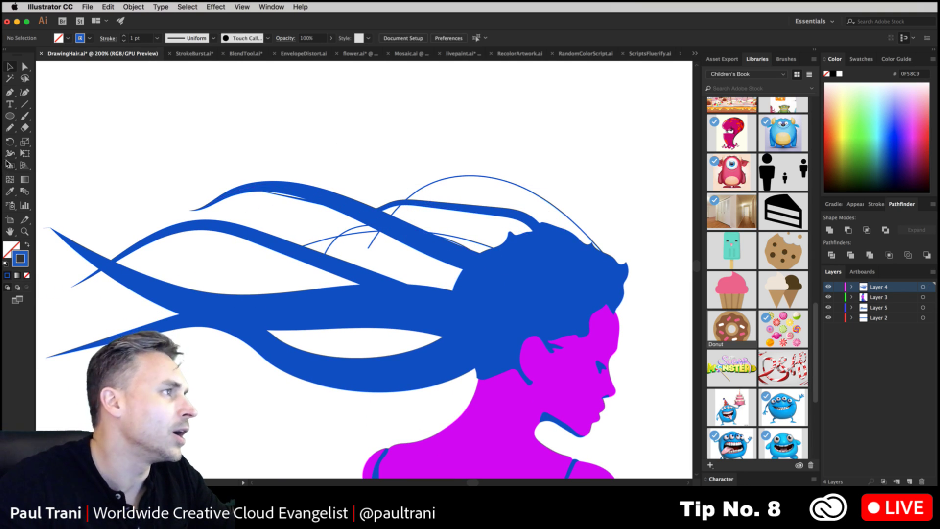
Step: Draw two thin strands sweeping back from the crown and middle of the head with the Pencil tool, undoing a kinked attempt
click(9, 128)
mouse_move(364, 182)
mouse_down()
mouse_move(382, 173)
mouse_move(564, 261)
mouse_up()
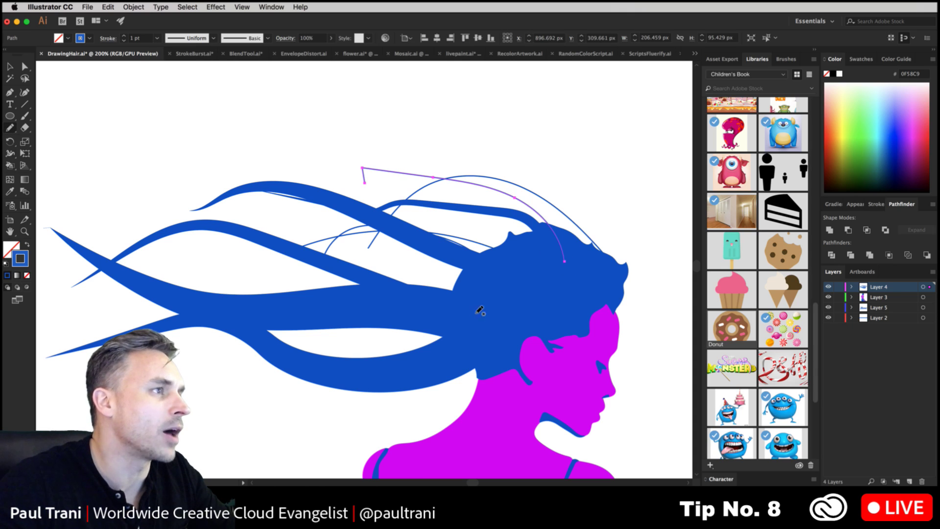
mouse_move(497, 303)
mouse_down()
mouse_move(213, 240)
mouse_move(242, 251)
mouse_up()
key(super+z)
key(super+z)
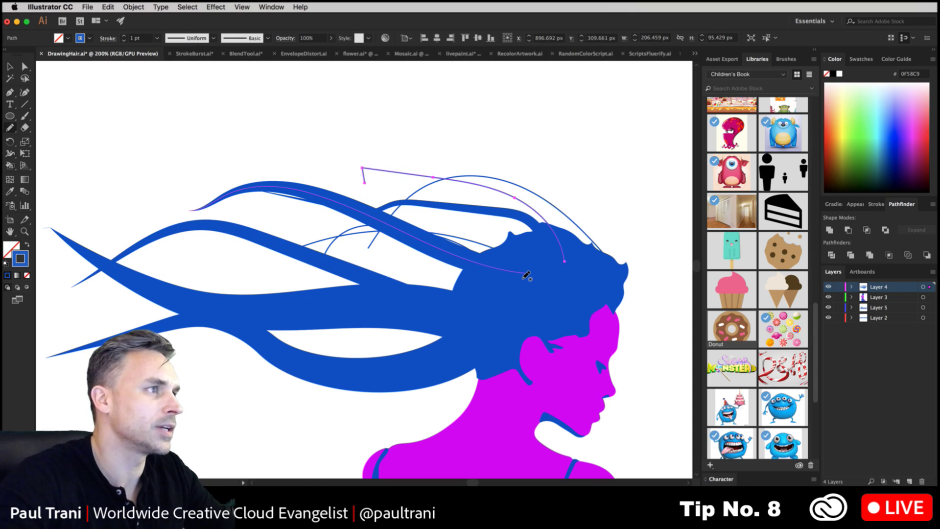
key(super+shift+z)
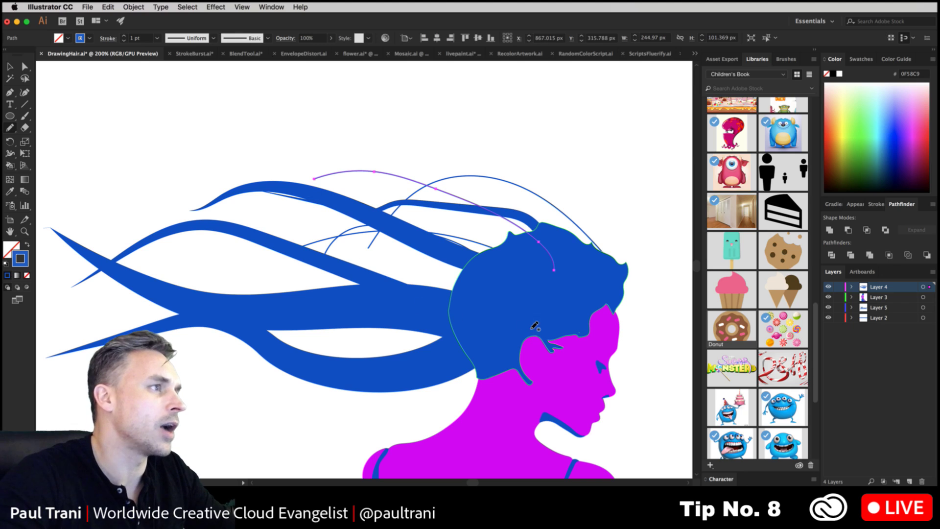
key(super+shift+z)
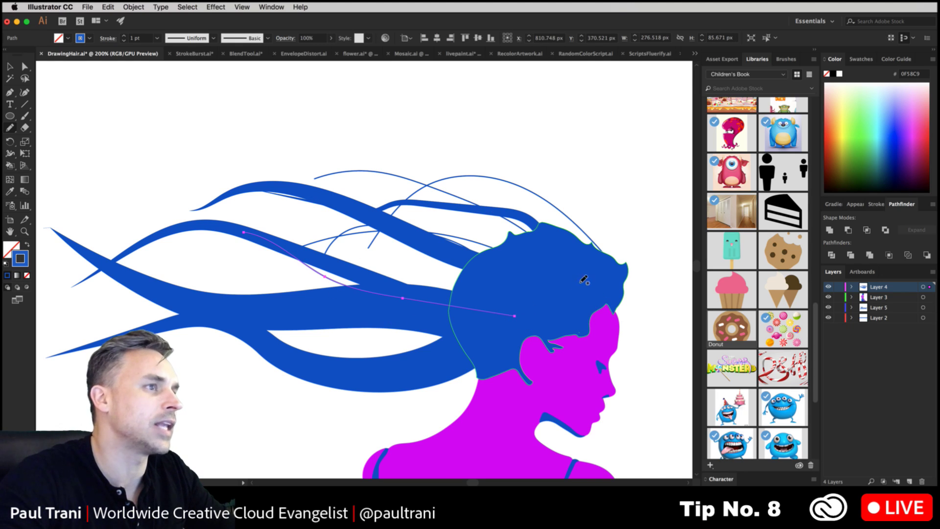
Step: Add three more long thin strands flowing back from the forehead, crown and middle of the head with the Pencil tool
mouse_move(627, 278)
mouse_down()
mouse_move(541, 183)
mouse_move(413, 162)
mouse_up()
mouse_move(531, 286)
mouse_down()
mouse_move(378, 189)
mouse_move(320, 170)
mouse_up()
mouse_move(507, 303)
mouse_down()
mouse_move(478, 329)
mouse_move(225, 242)
mouse_up()
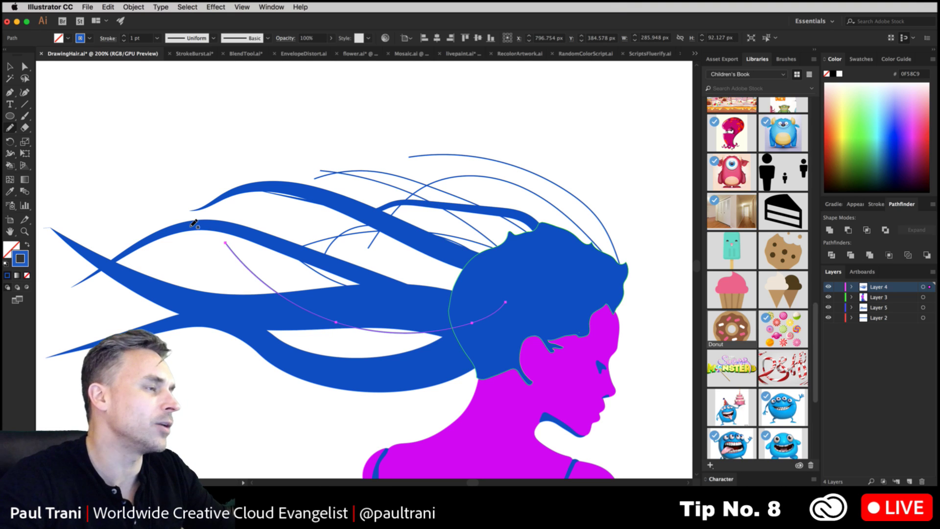
Step: Select every strand sharing the newest thin strand's stroke color and clear that selection
click(10, 66)
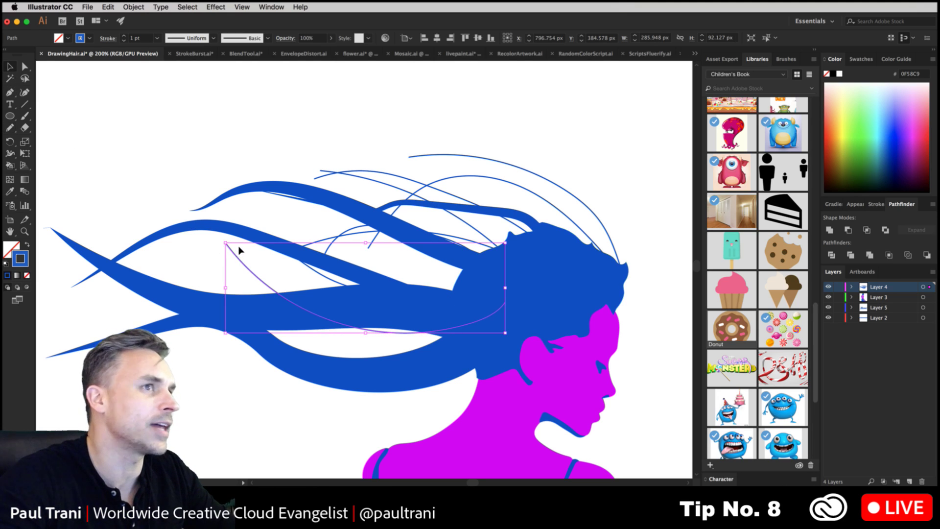
click(187, 7)
mouse_move(195, 101)
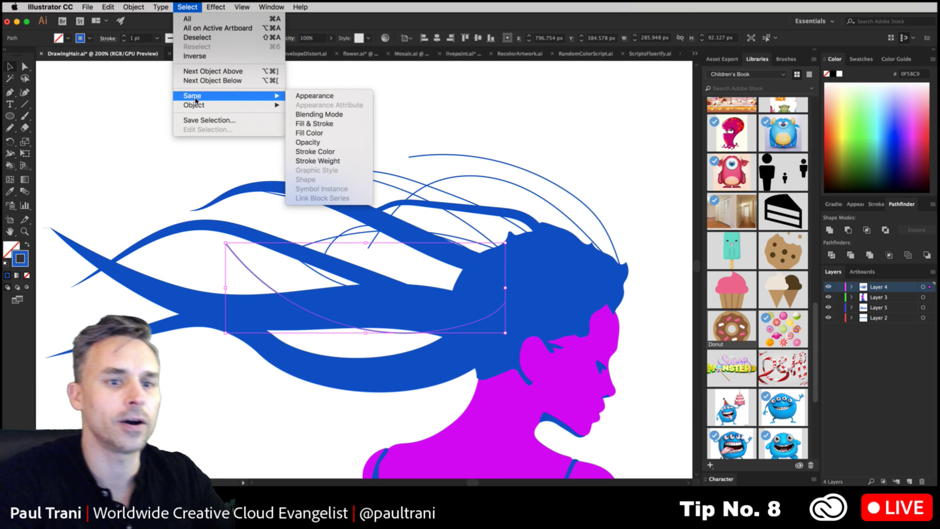
key(super+Tab)
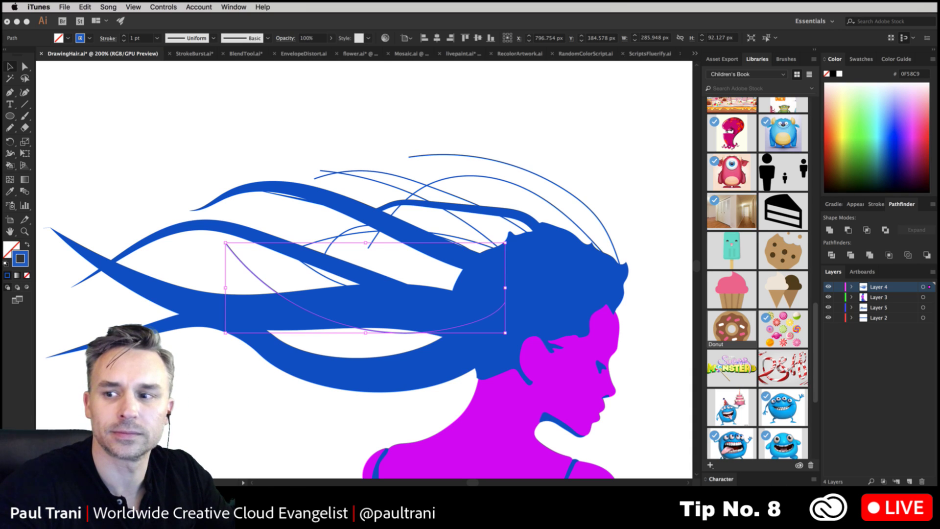
click(288, 26)
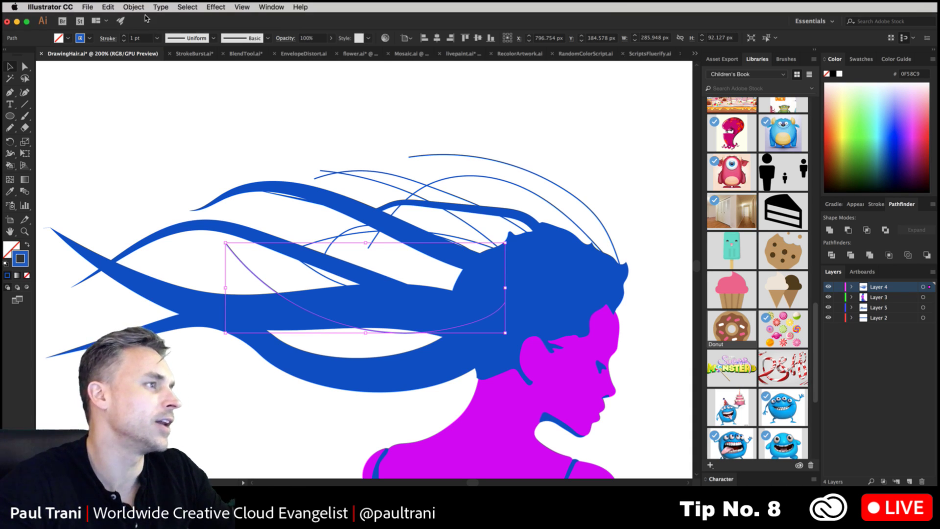
click(182, 7)
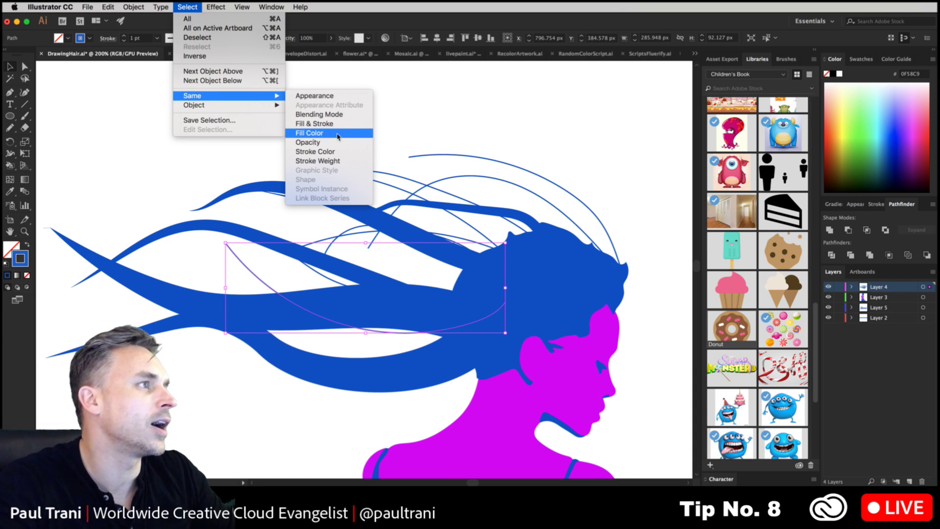
click(337, 152)
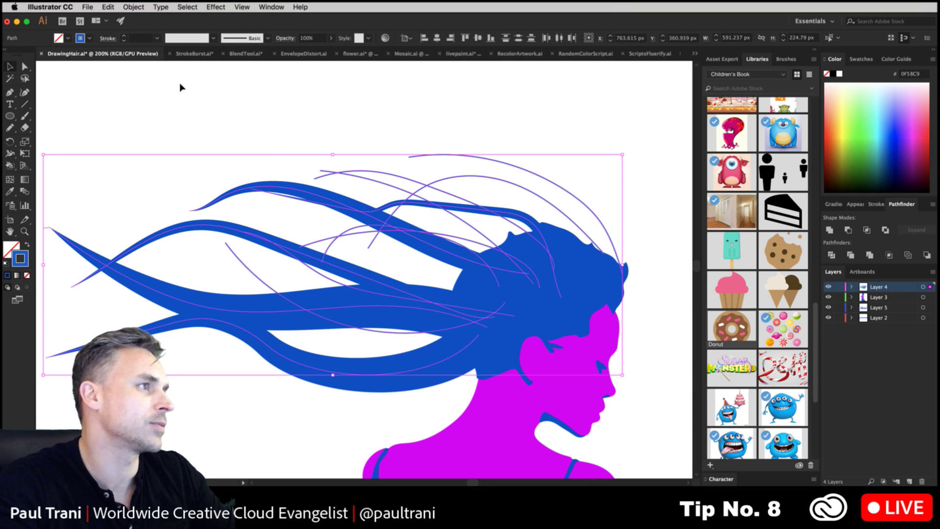
click(320, 137)
Step: Select all thin loose strands by their matching stroke weight and set their stroke to 9 pt
click(377, 169)
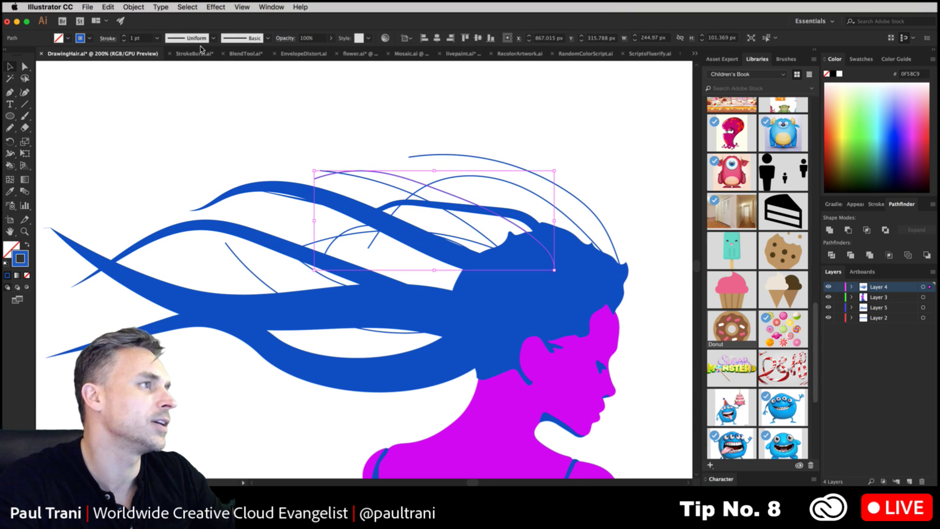
click(188, 7)
mouse_move(194, 96)
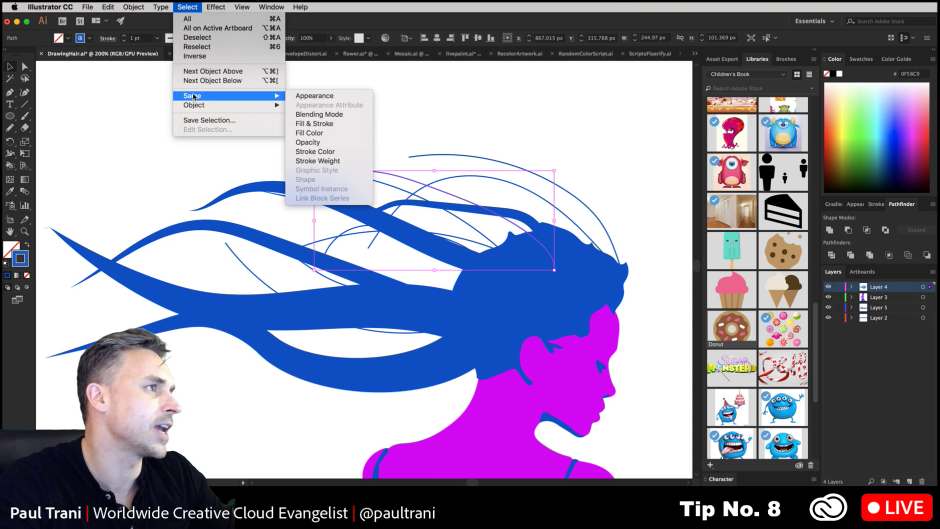
click(345, 162)
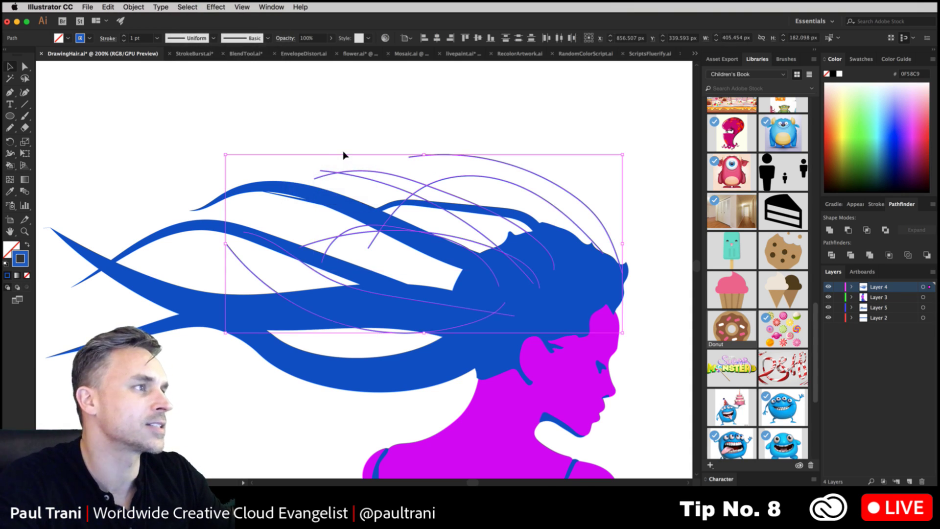
click(123, 36)
click(123, 35)
click(123, 36)
click(123, 36)
click(123, 36)
click(124, 35)
click(124, 36)
click(124, 36)
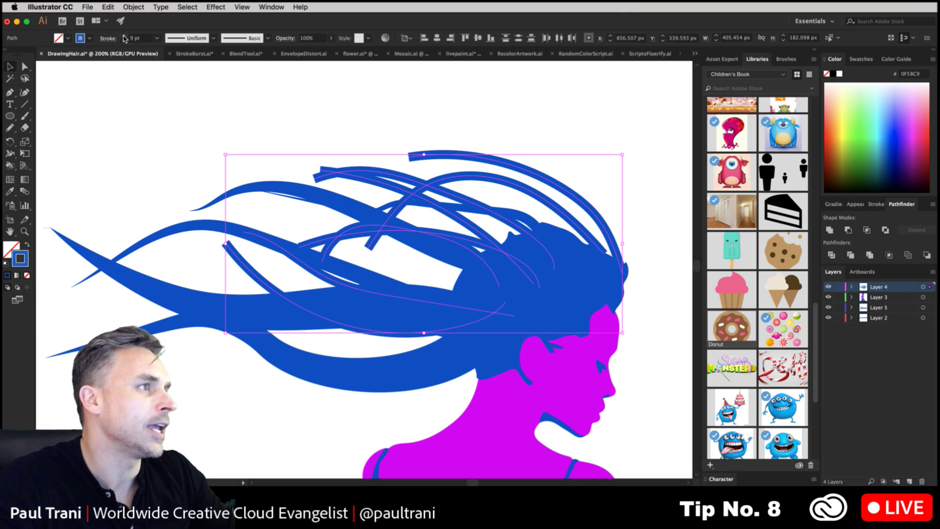
Step: Apply the oval width profile tapering at both ends to the selected loose strands and leave nothing selected
click(211, 40)
click(182, 66)
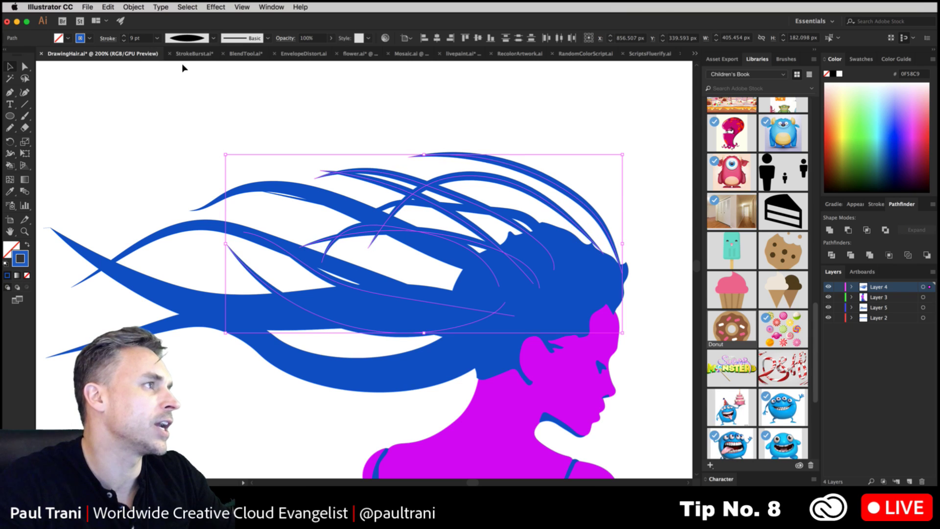
click(230, 120)
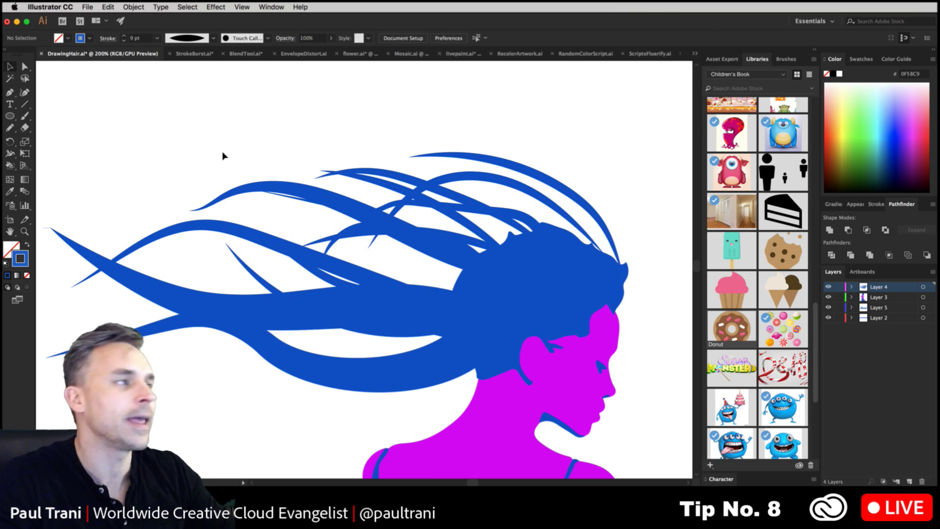
Step: Save the tapered width of the long wavy middle strand as a variable width profile named Width Profile1
click(190, 224)
click(212, 38)
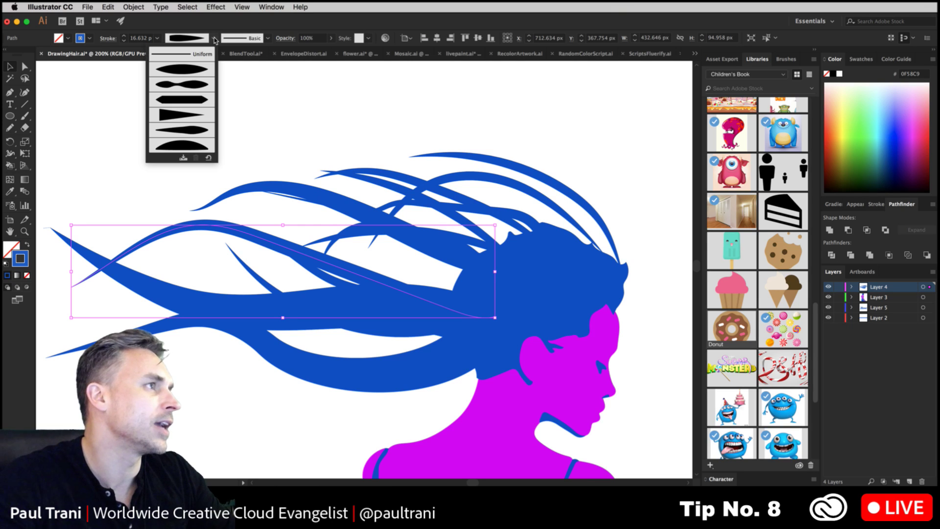
click(184, 159)
click(542, 267)
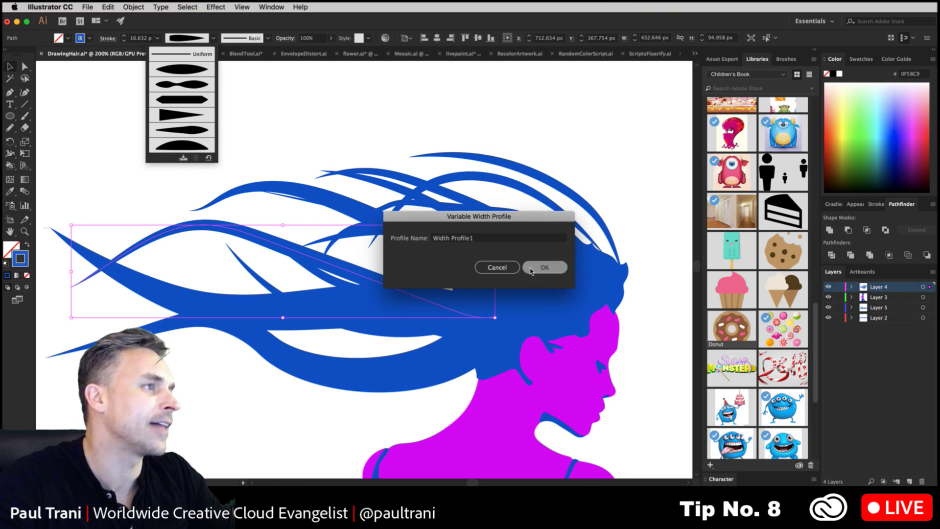
Step: Move the outermost arched strand down and back, closer to the crown of the head, and deselect it
click(466, 153)
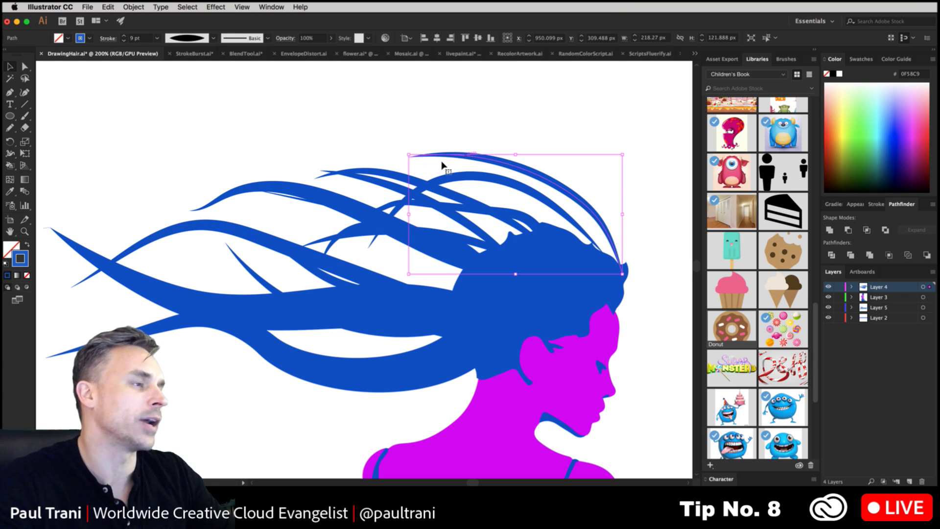
click(313, 124)
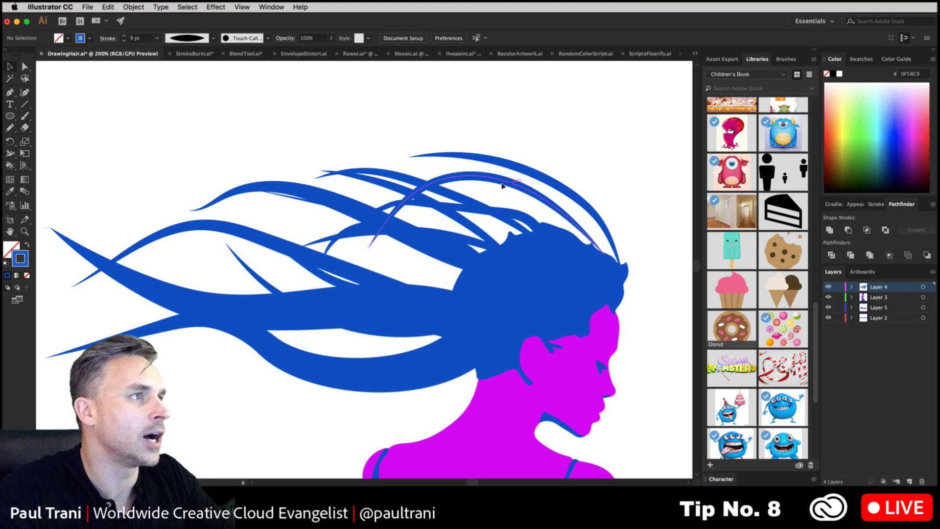
drag(511, 169, 479, 192)
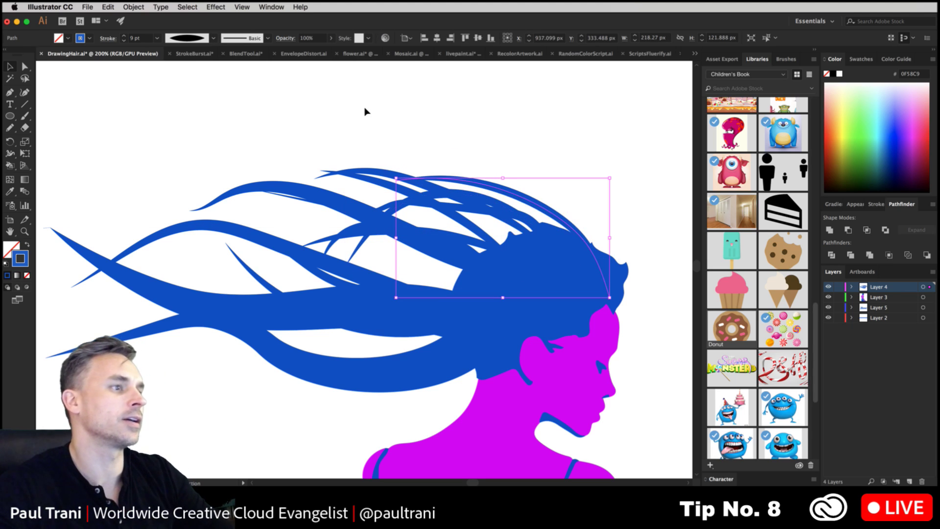
click(368, 112)
Step: Show the transparency grid behind the figure and the title lettering
drag(264, 132, 329, 109)
key(super+minus)
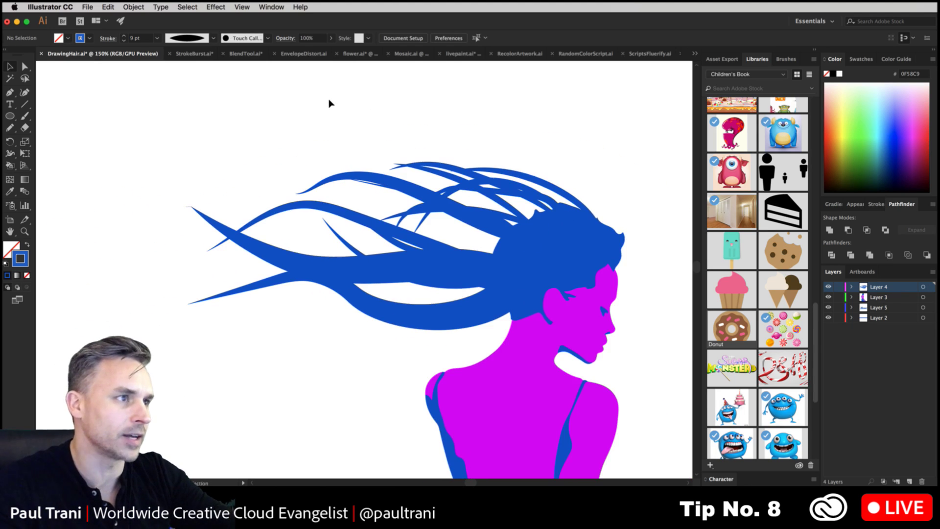
scroll(329, 101, down, 5)
scroll(233, 264, down, 2)
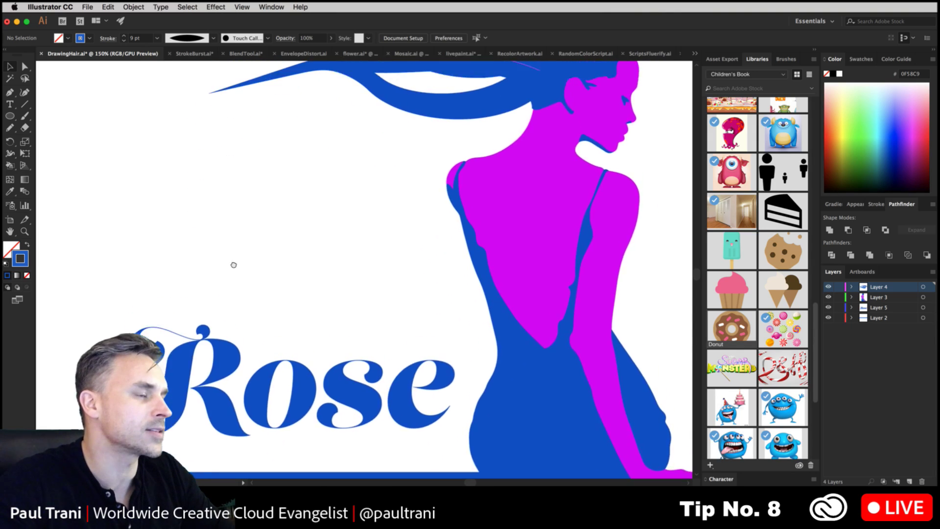
scroll(223, 294, up, 3)
scroll(233, 245, left, 3)
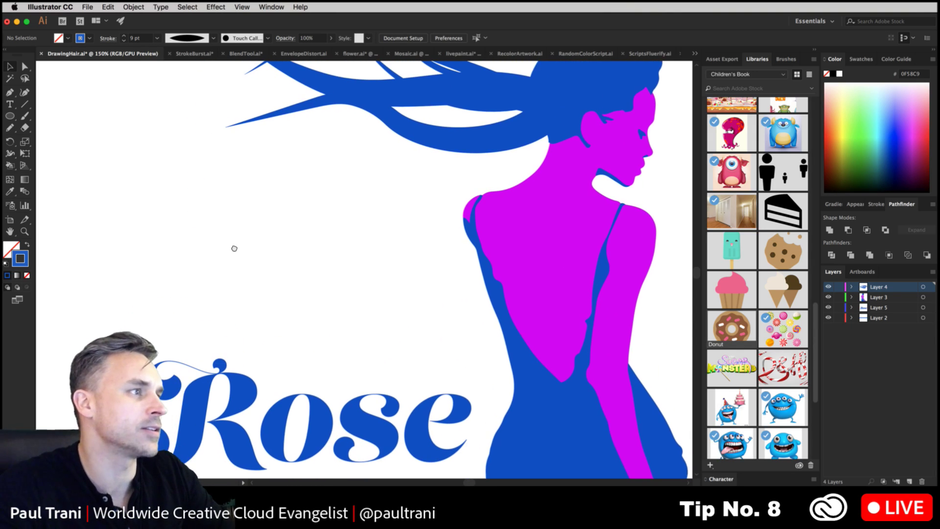
click(240, 8)
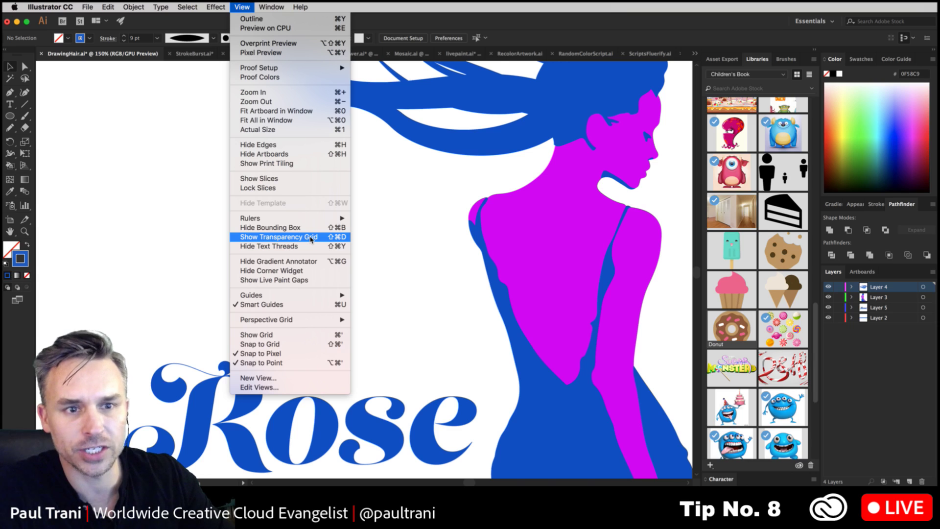
click(310, 237)
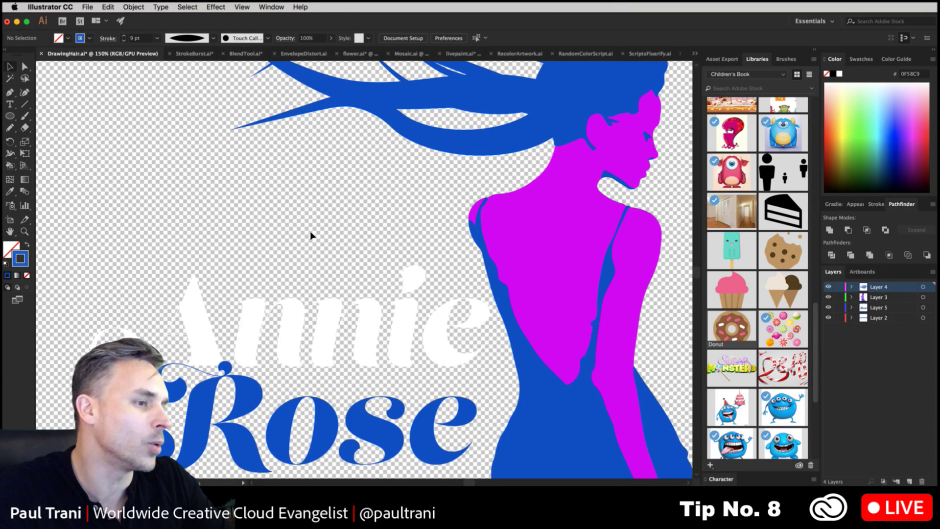
Step: Change the white upper word of the title to Museo Sans Rounded and shift it right above the blue word
key(super+equal)
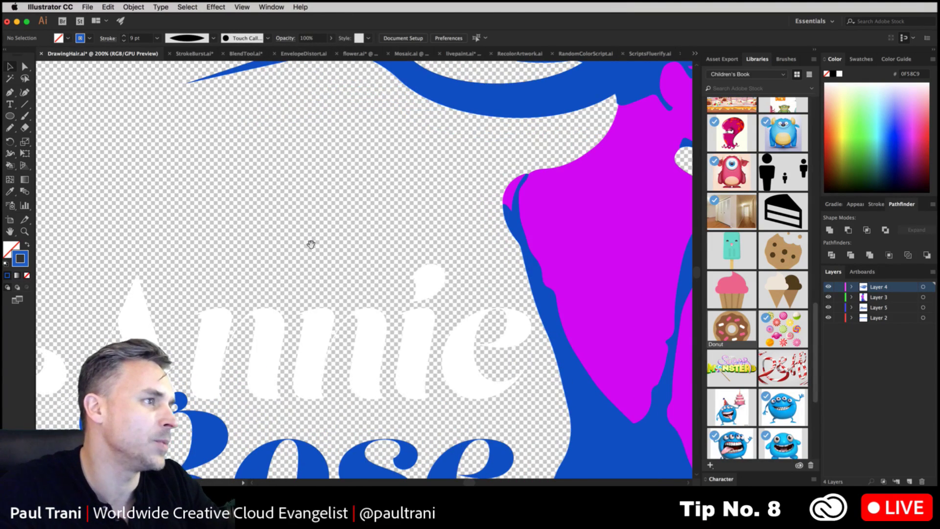
drag(311, 244, 349, 152)
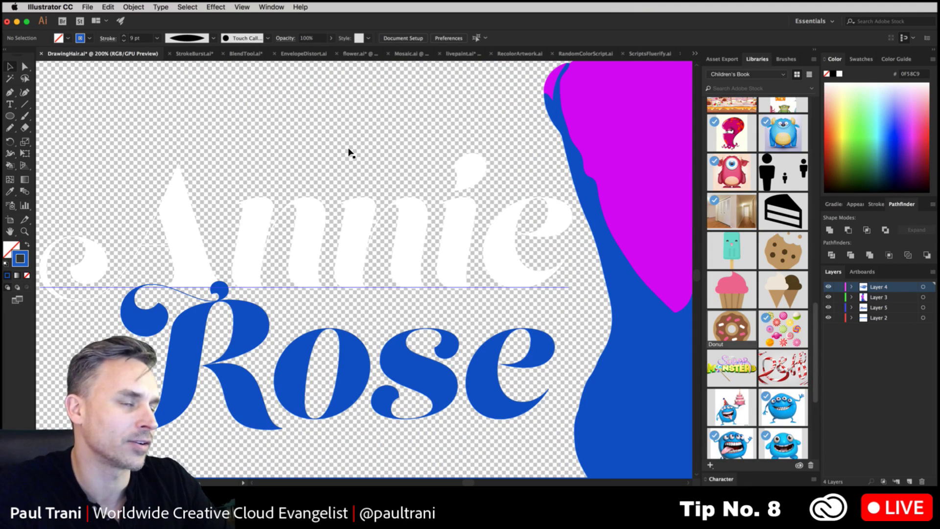
click(303, 234)
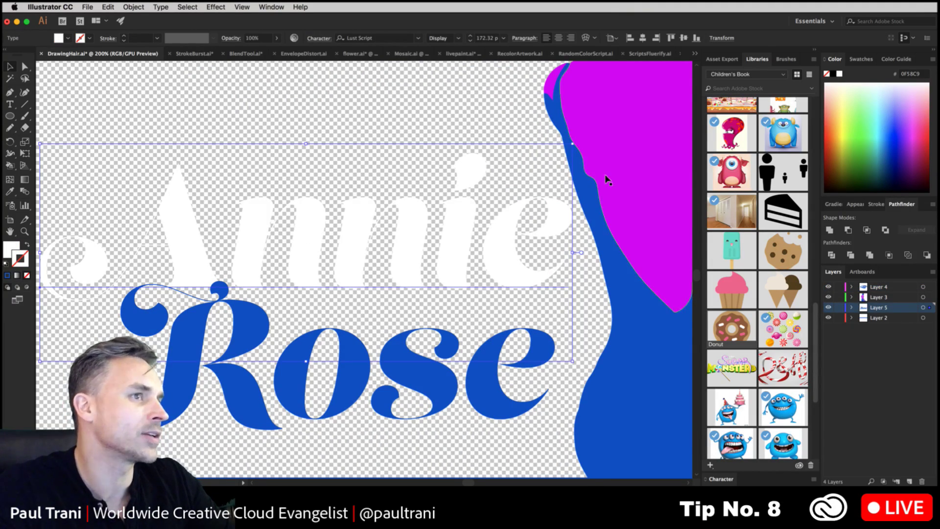
click(418, 39)
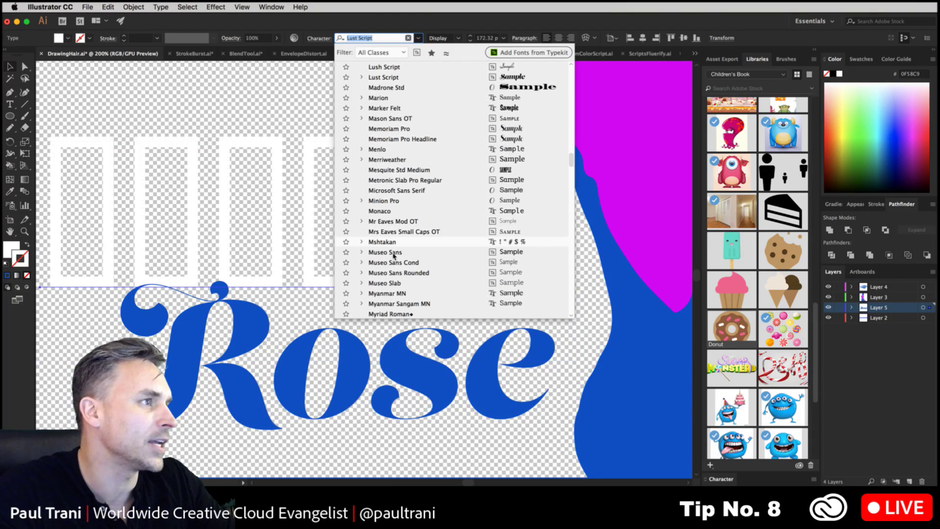
click(394, 270)
drag(253, 219, 337, 219)
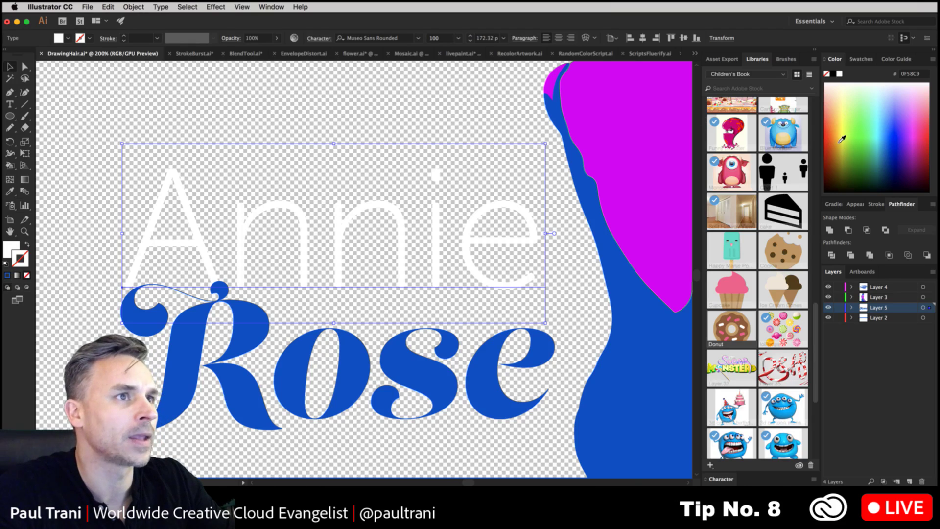
Step: Give the upper title word an aqua fill (0FFFDA) with no stroke
drag(844, 137, 878, 137)
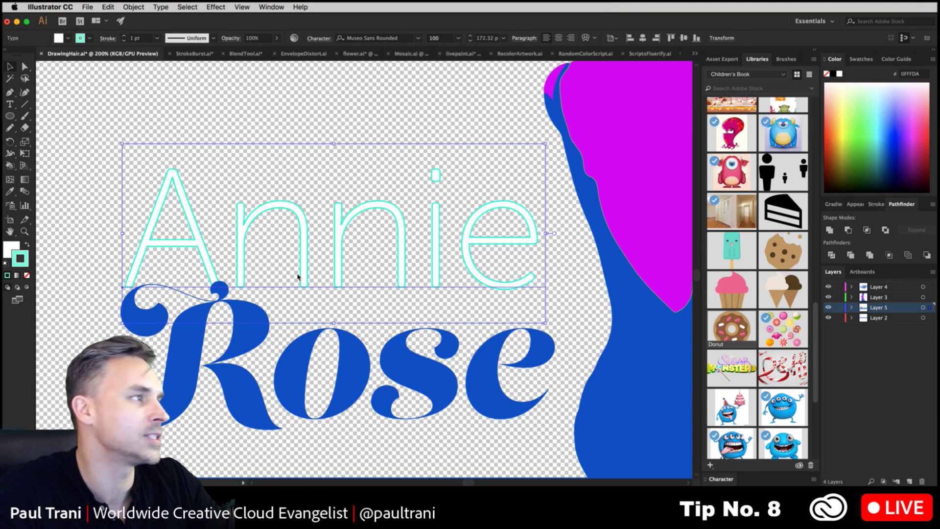
click(27, 245)
click(27, 276)
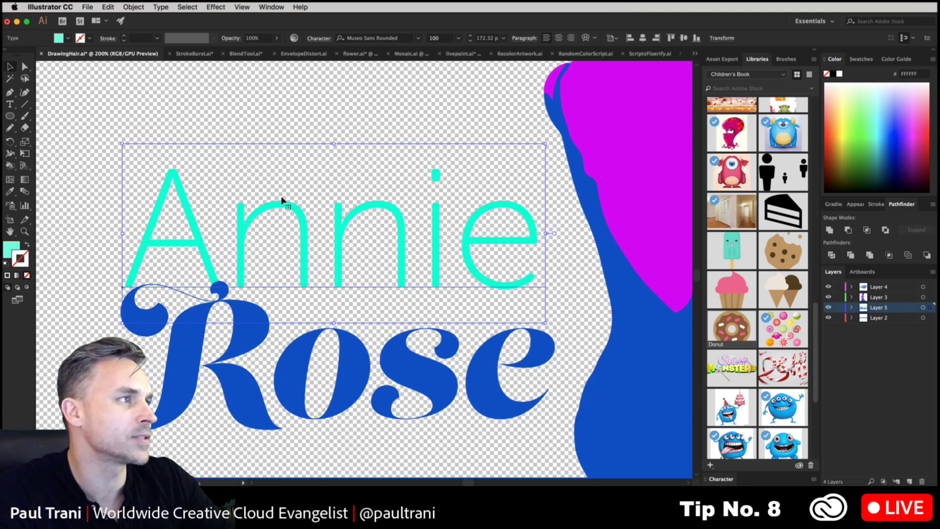
Step: Move the upper title word slightly up and right, and scale it down to 99.2 pt against its lower-right corner
drag(282, 200, 301, 186)
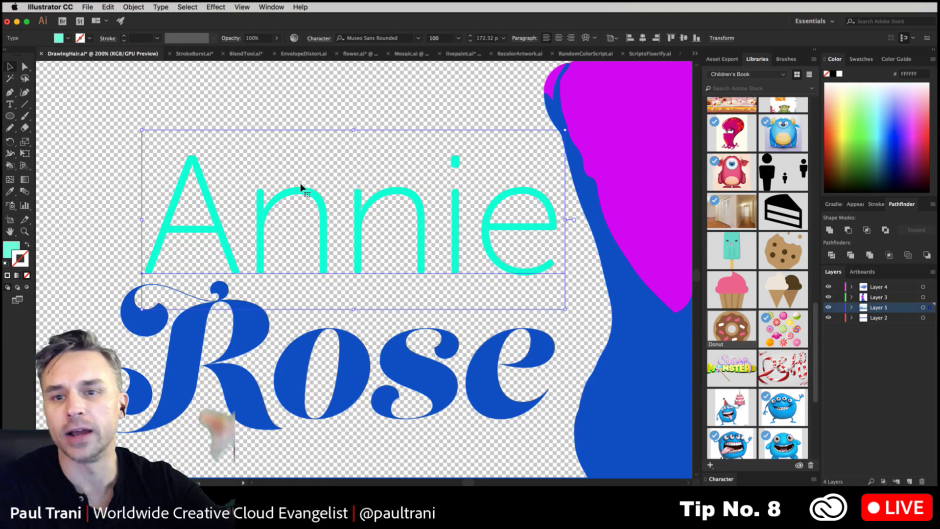
drag(299, 186, 301, 186)
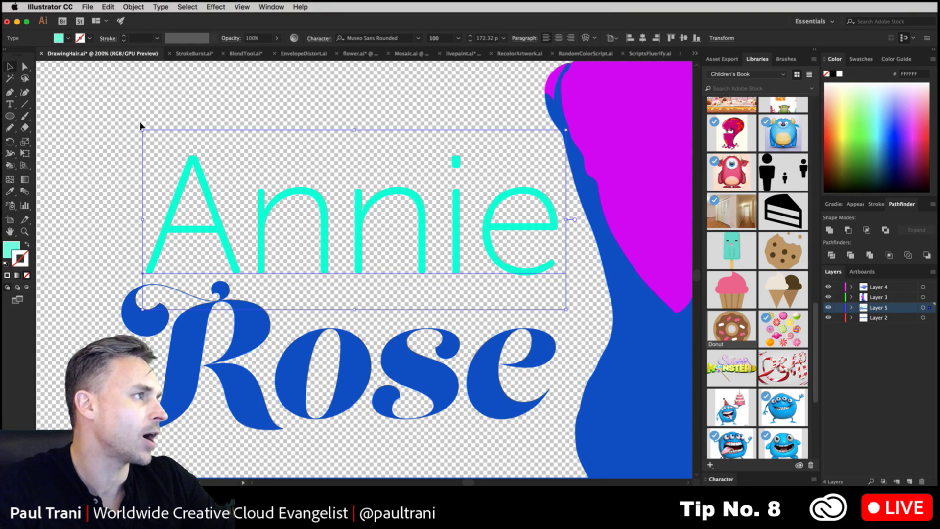
drag(145, 131, 324, 207)
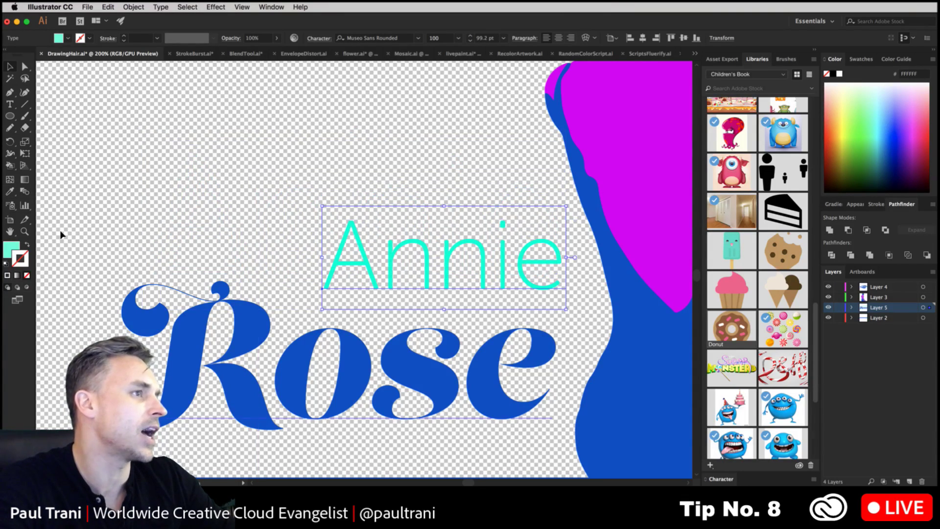
Step: Copy the blue lower word's color and type style onto the upper title word with the Eyedropper tool
click(10, 191)
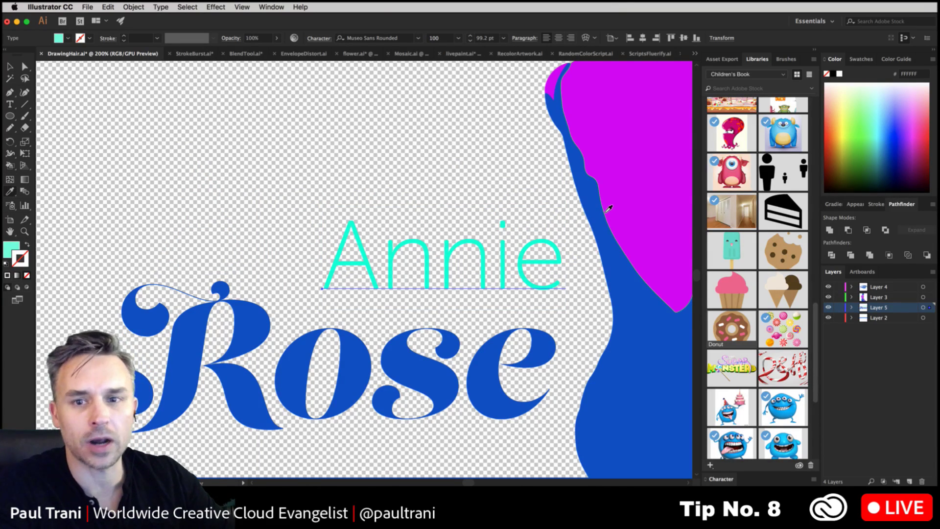
click(411, 375)
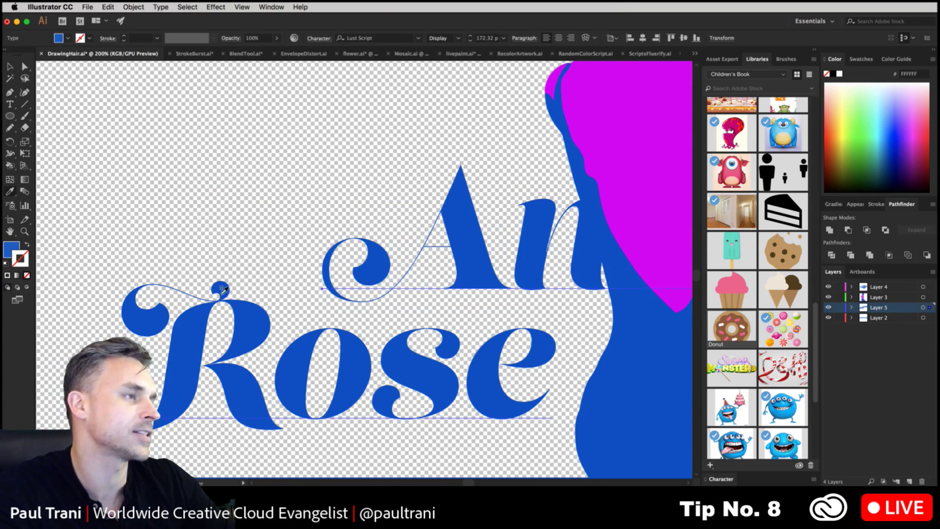
click(9, 67)
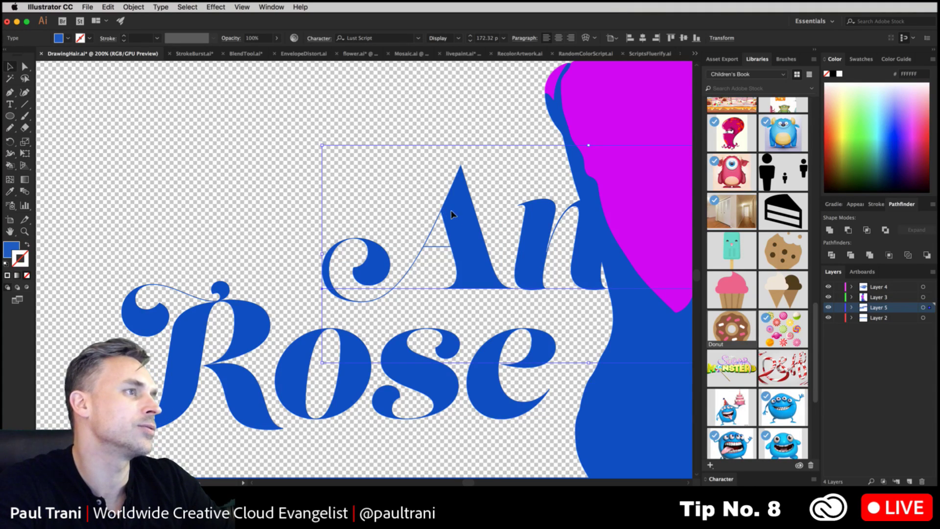
Step: Move the upper title word left so it sits above the lower word, and hide the transparency grid
drag(451, 214, 280, 202)
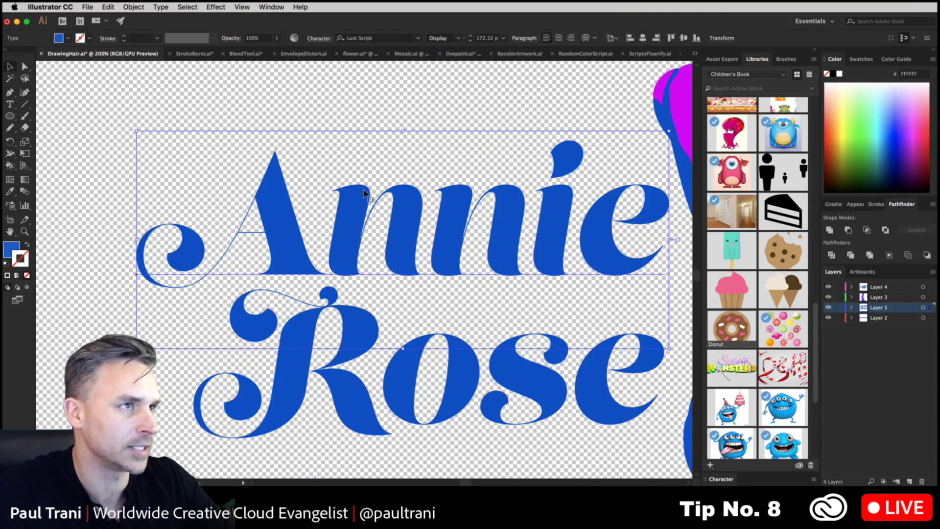
scroll(768, 180, up, 10)
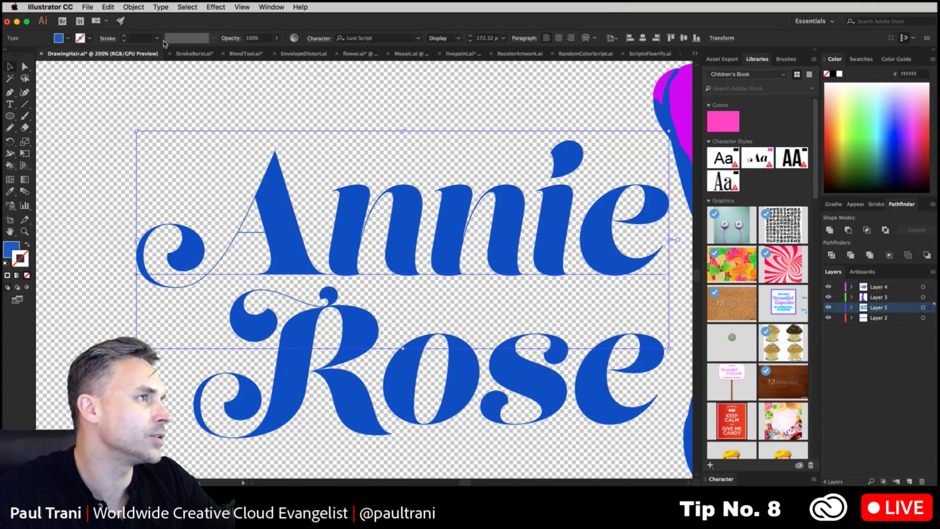
click(236, 8)
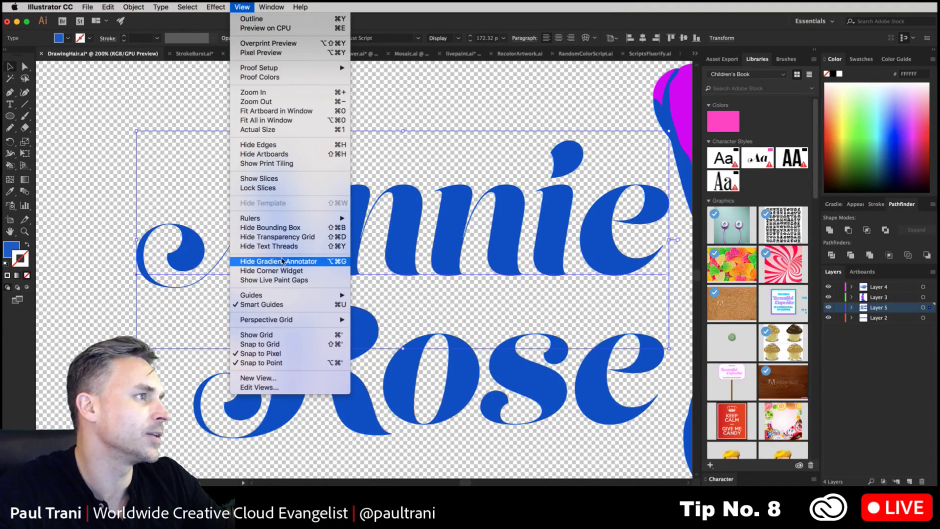
click(282, 238)
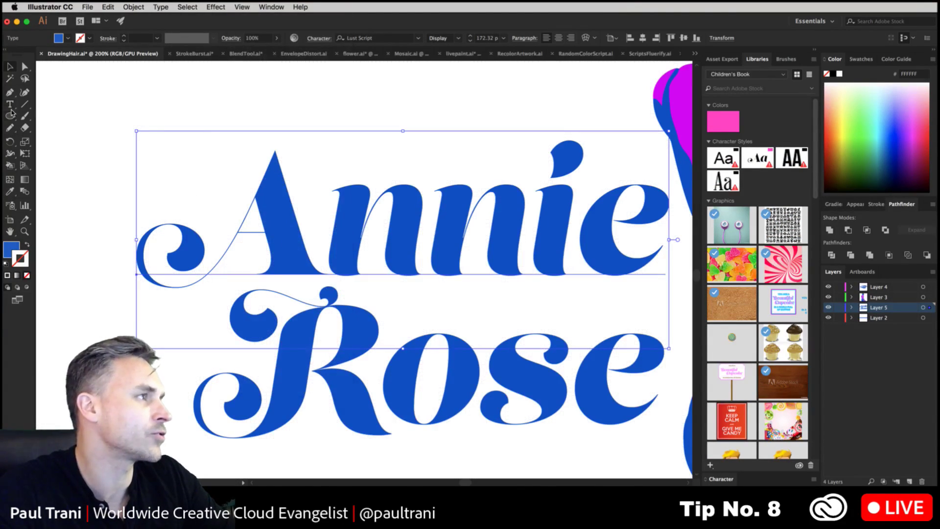
Step: With the Touch Type tool, lower the last two letters of the upper title word and rotate the final e clockwise
drag(11, 109, 92, 176)
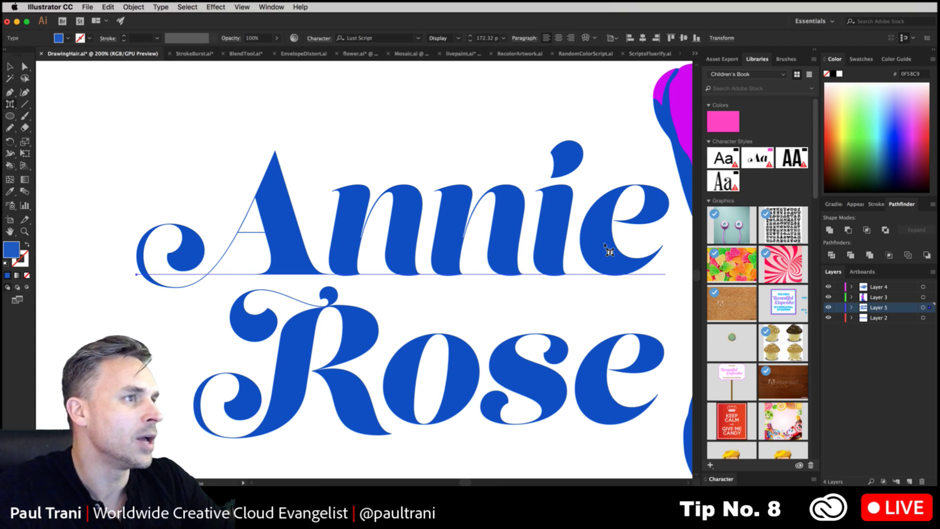
drag(608, 247, 606, 245)
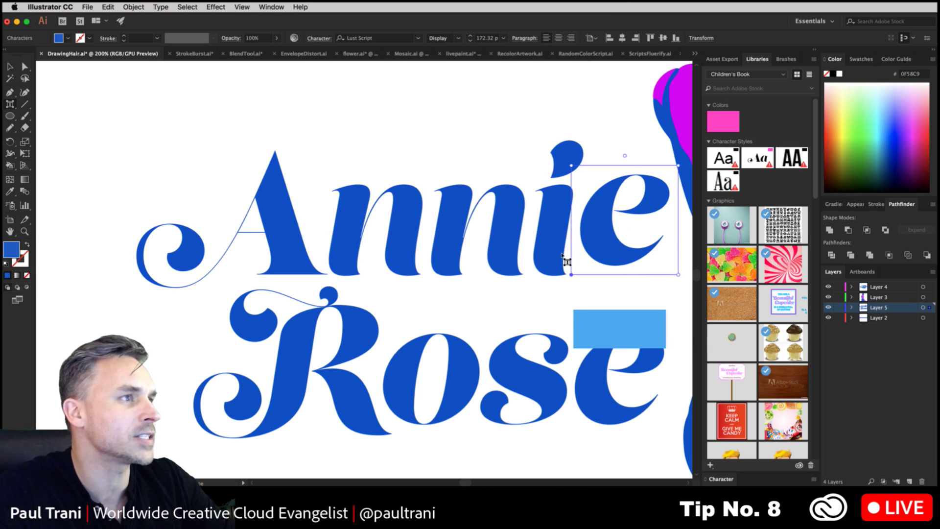
click(549, 238)
drag(550, 258, 601, 295)
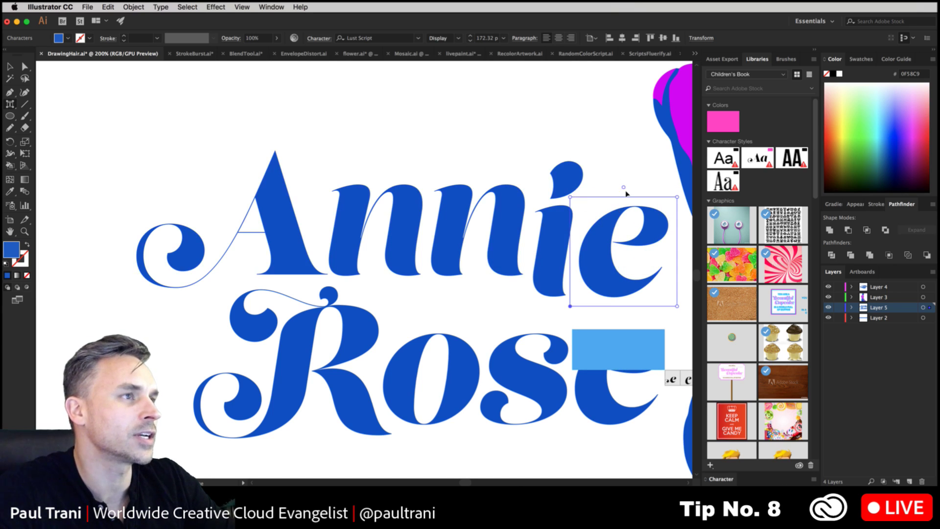
drag(623, 187, 596, 252)
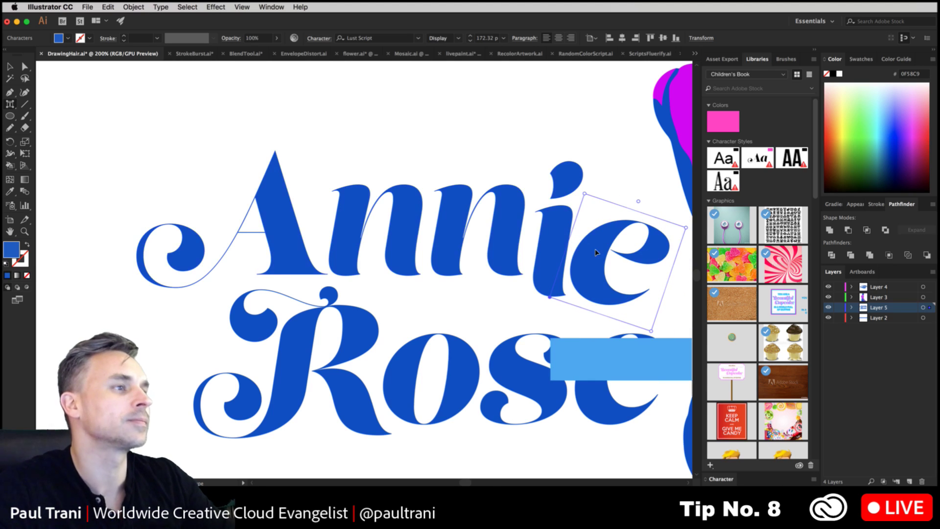
Step: Tilt the upper word's capital A counterclockwise and lower it slightly, and drop the second n below the first
click(273, 211)
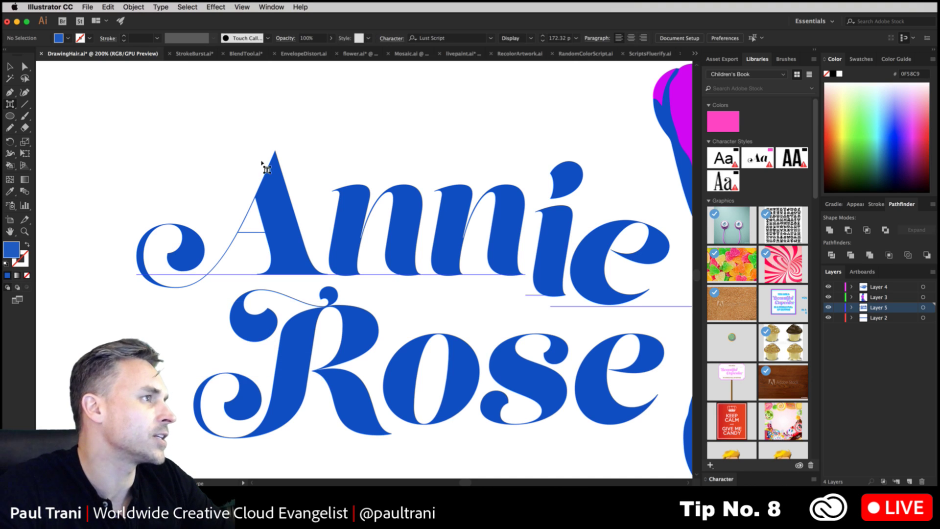
drag(234, 126, 218, 128)
drag(278, 188, 279, 198)
click(484, 234)
drag(485, 228, 477, 255)
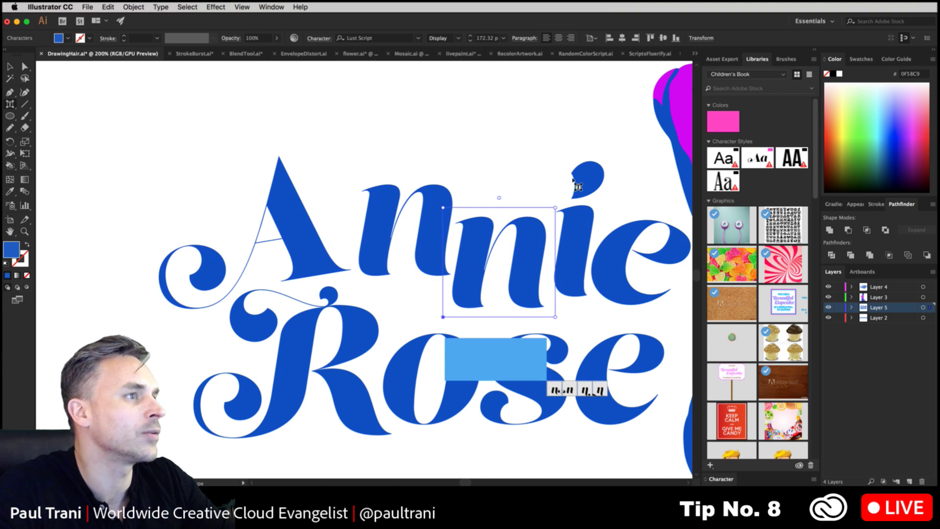
click(219, 187)
click(218, 187)
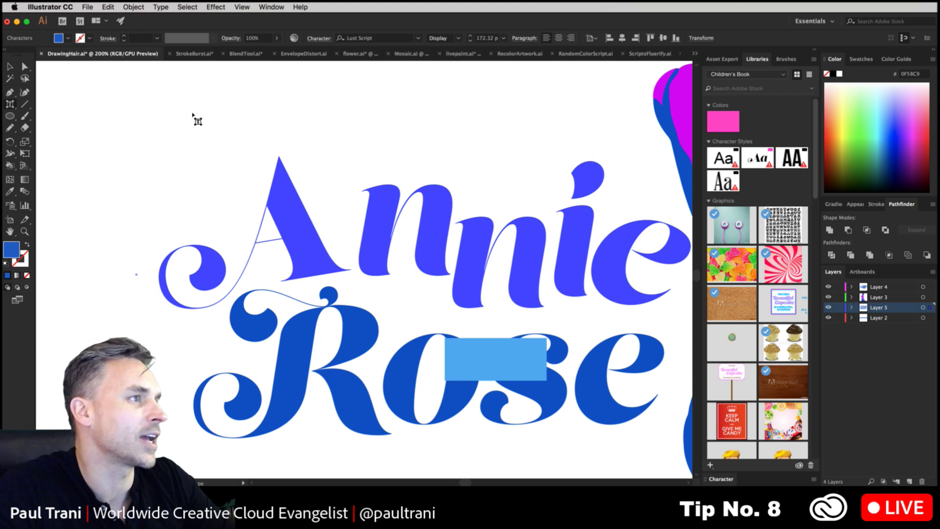
key(Escape)
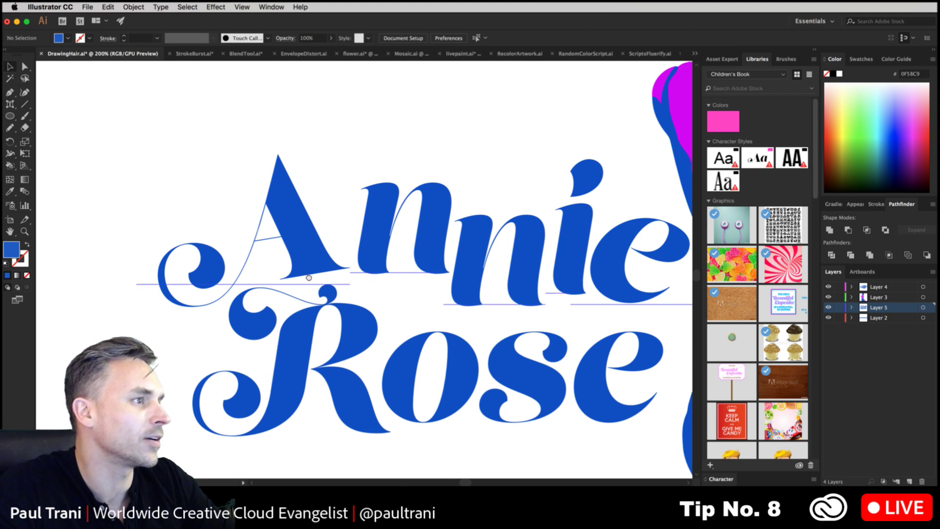
Step: Move the whole upper title word up and left to open a gap above the lower word
scroll(259, 195, down, 5)
scroll(260, 196, up, 3)
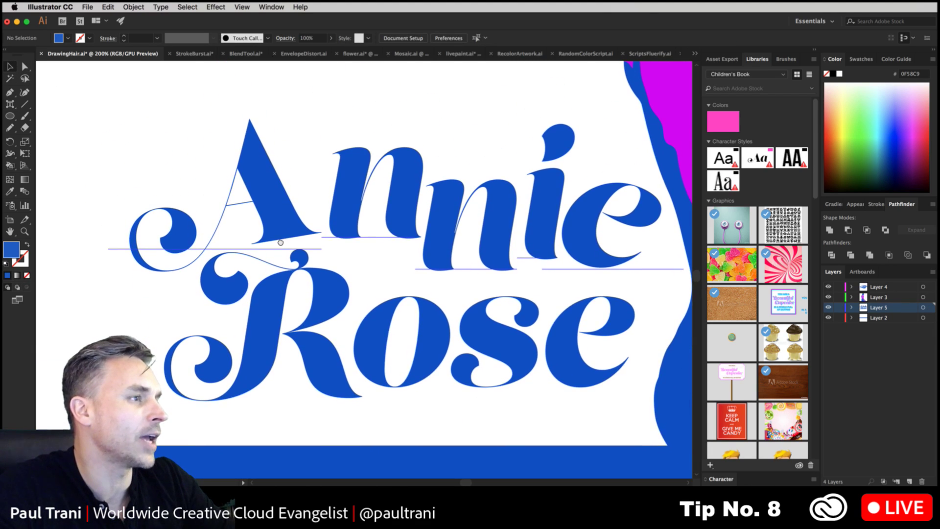
drag(243, 172, 212, 139)
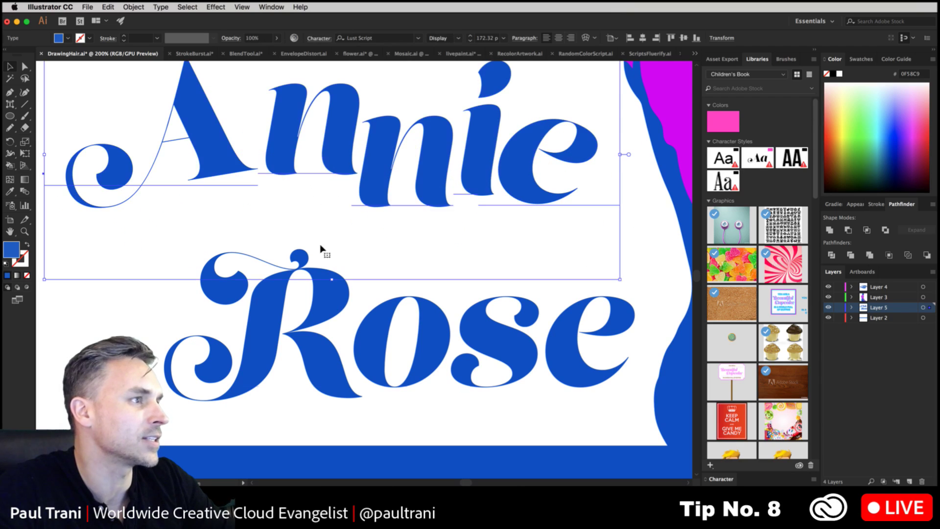
Step: Swap the lower title word's o for its swash alternate glyph and its e for the alternate with the deeper bowl
click(347, 314)
double_click(362, 329)
drag(366, 343, 428, 350)
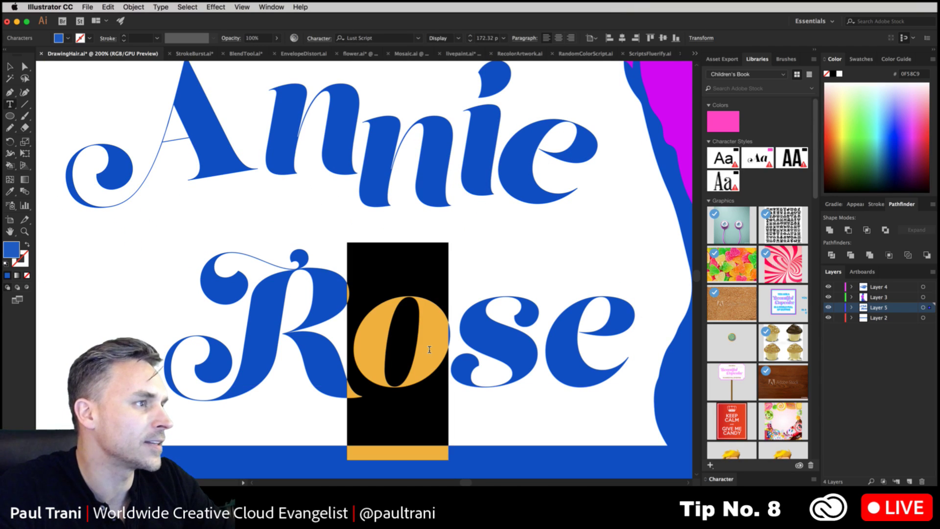
scroll(429, 352, down, 1)
scroll(429, 356, down, 15)
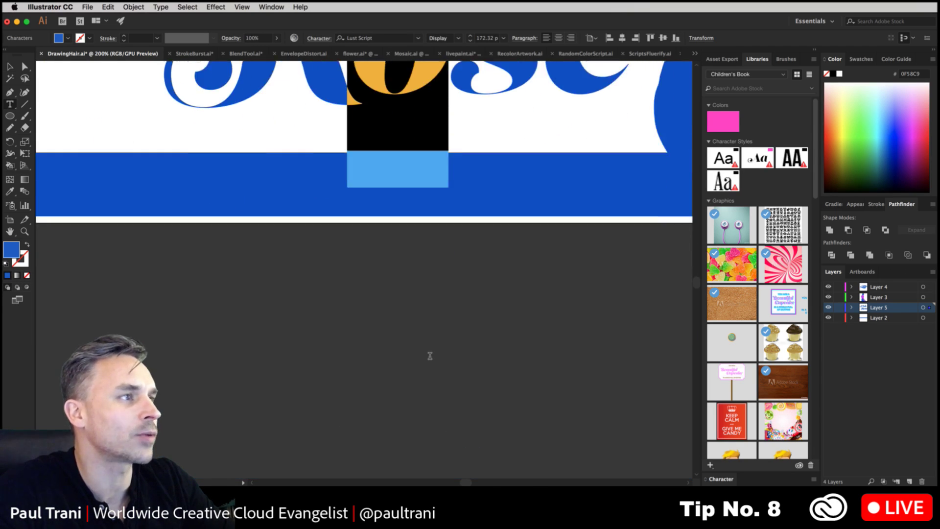
scroll(430, 355, up, 15)
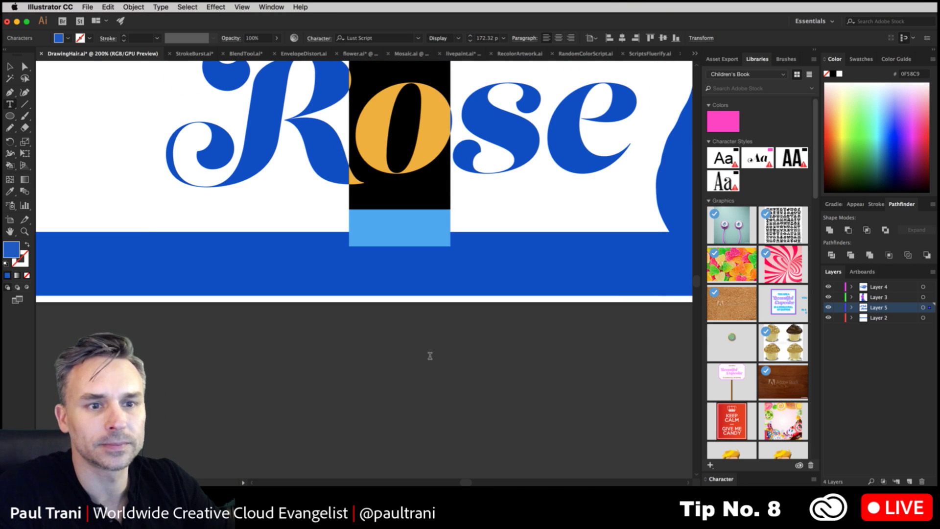
scroll(430, 355, up, 2)
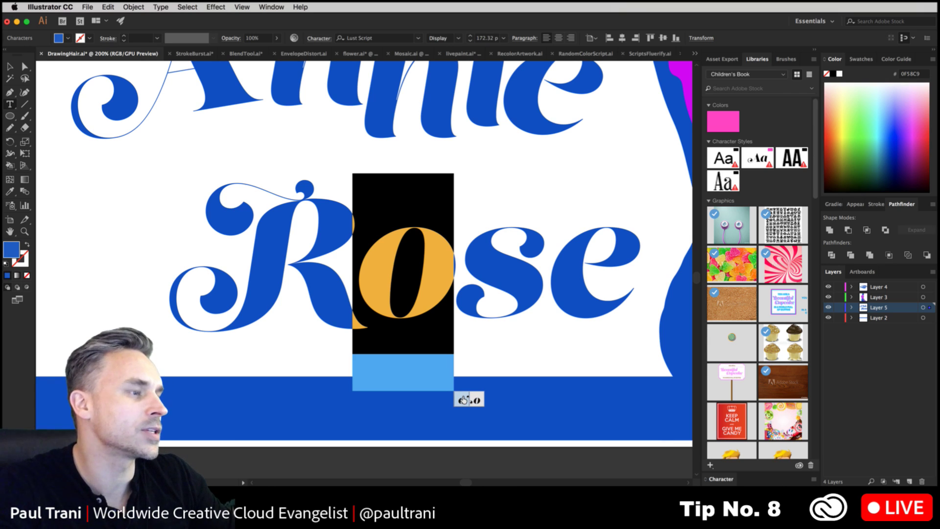
click(462, 399)
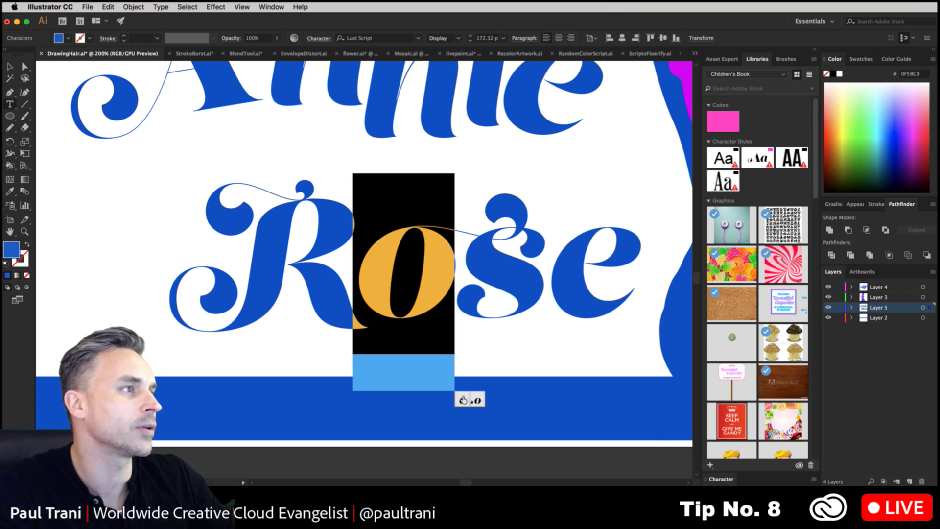
drag(558, 259, 632, 271)
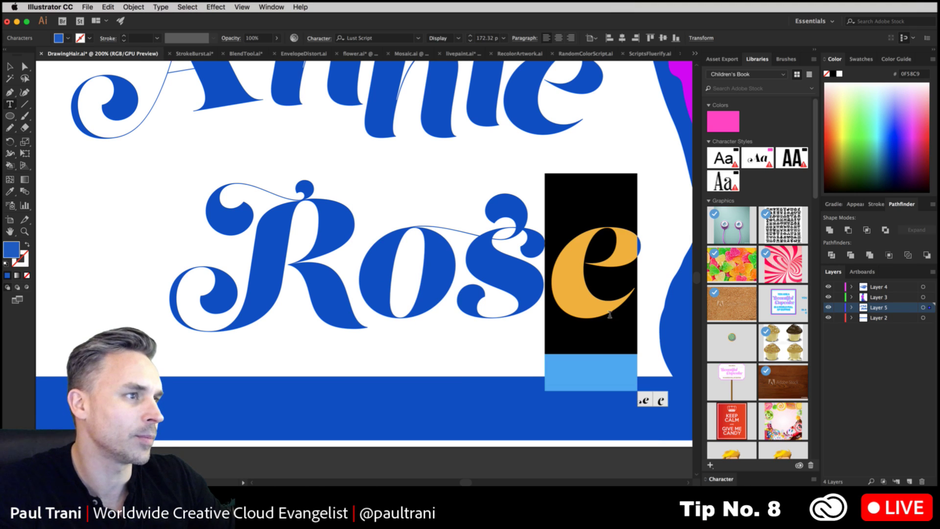
click(661, 400)
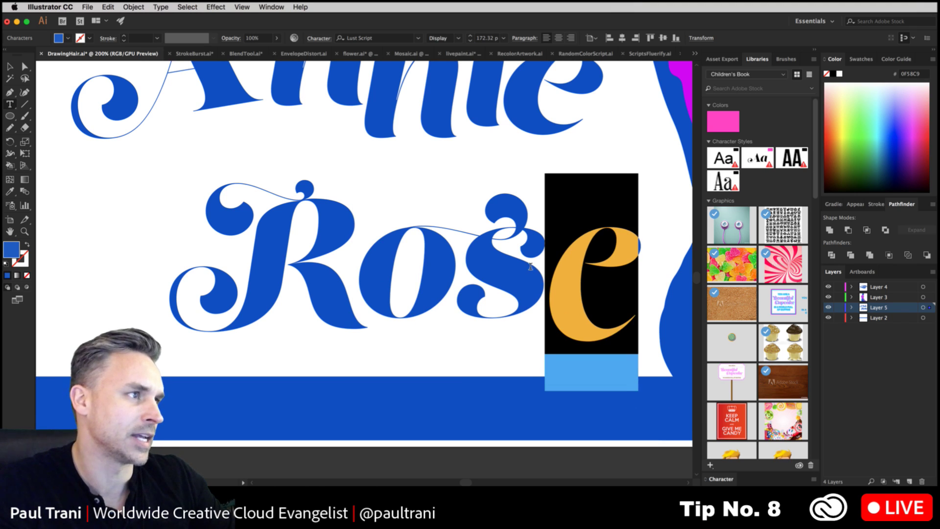
Step: Replace the i in the upper title word with the alternate glyph that has a long curled tail
scroll(530, 266, up, 3)
click(475, 182)
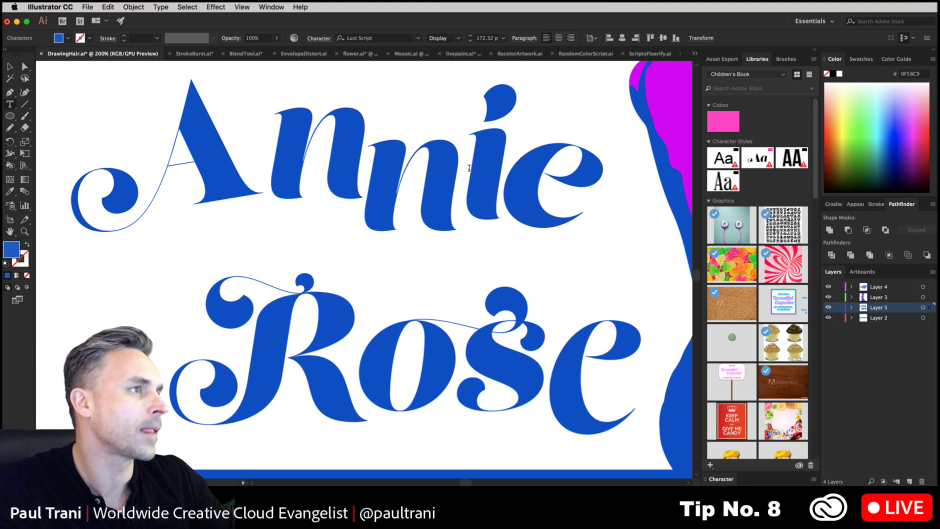
drag(469, 168, 500, 173)
click(455, 219)
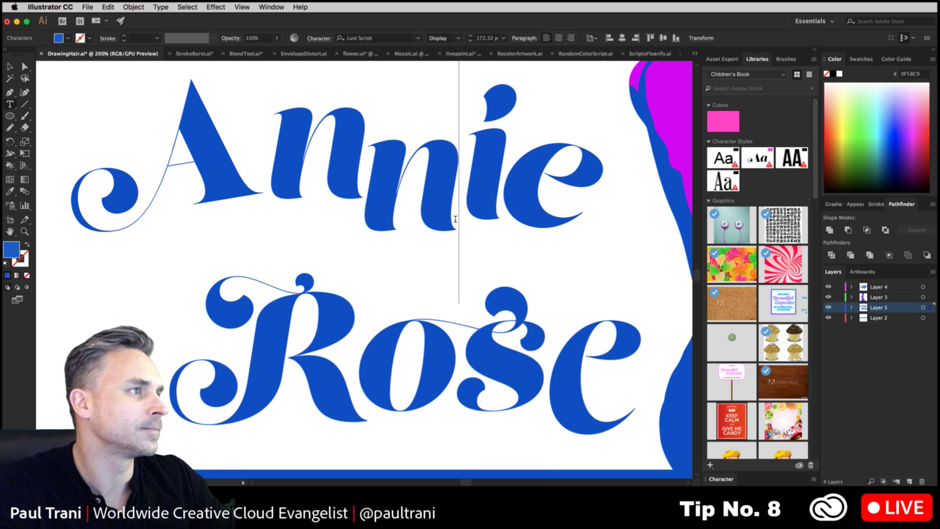
drag(455, 219, 490, 211)
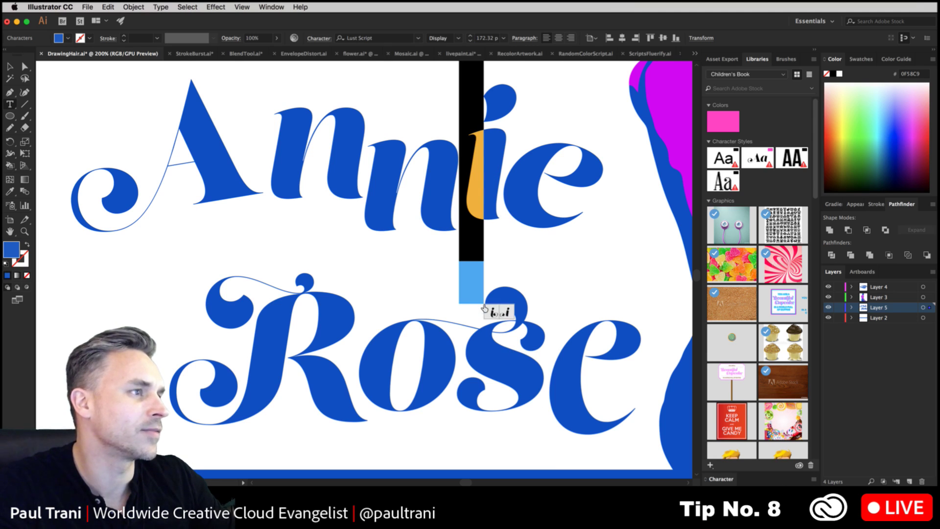
click(495, 311)
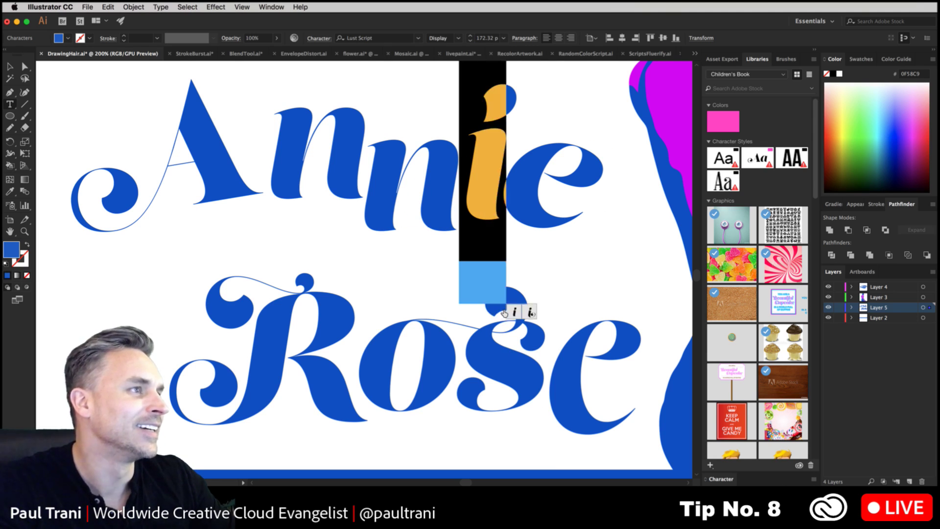
click(514, 312)
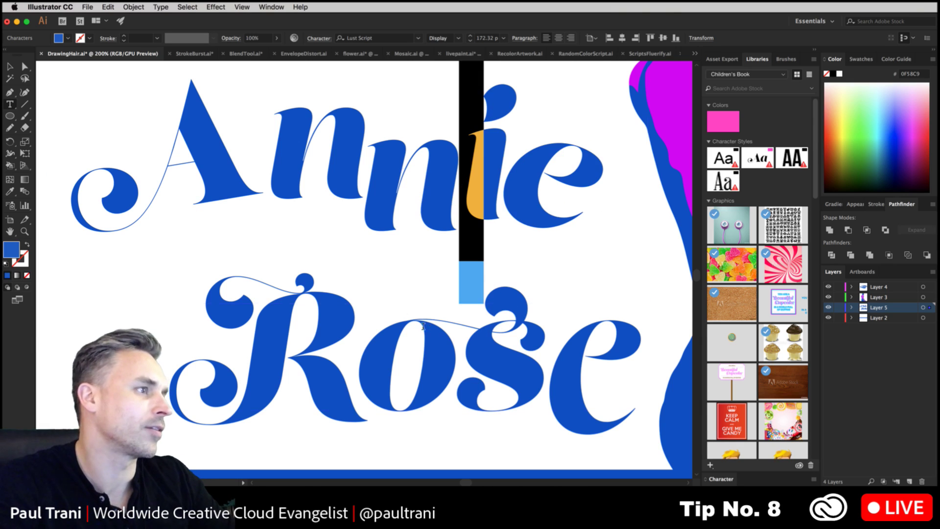
click(495, 312)
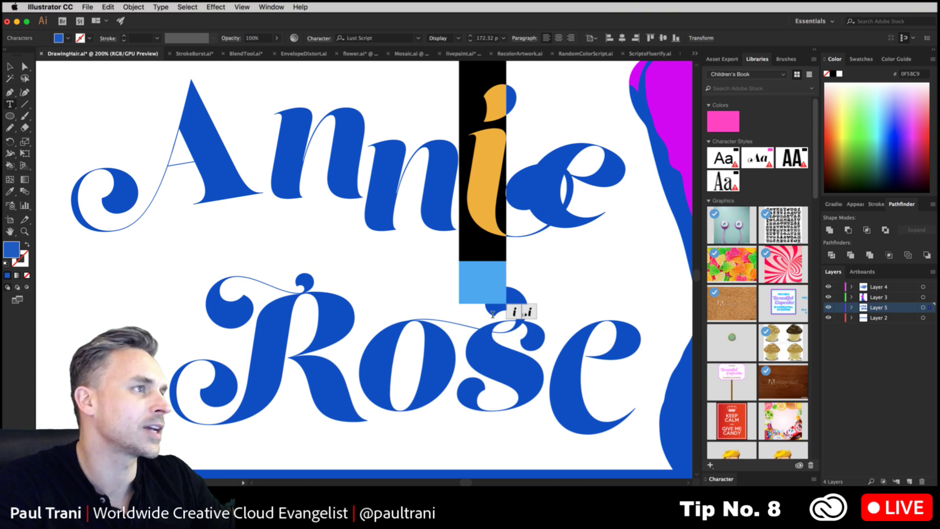
Step: With the Touch Type tool, move the upper word's final e down and right, clear of the i's curled tail
drag(546, 194, 612, 205)
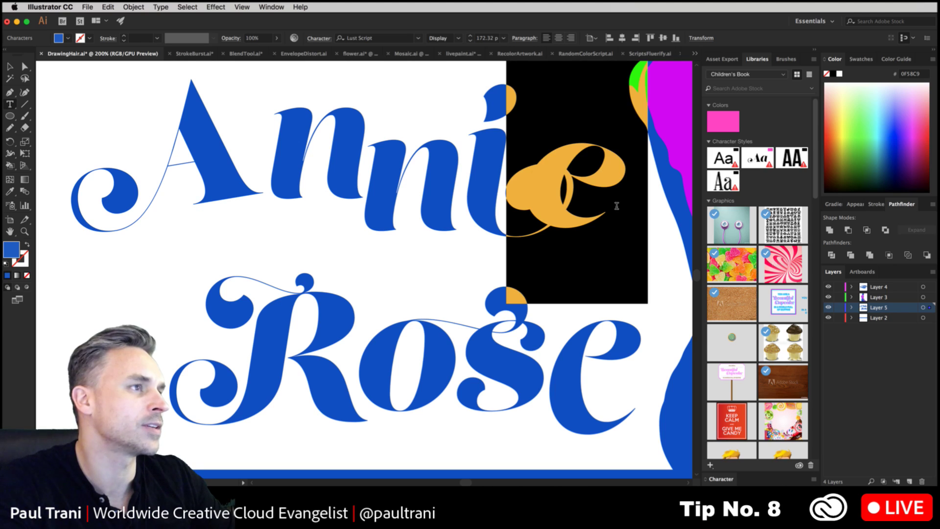
drag(8, 105, 47, 176)
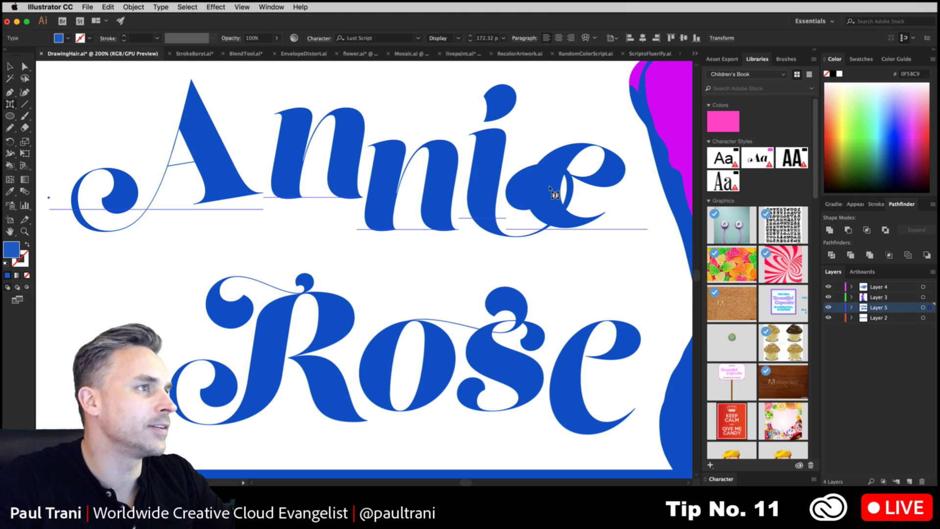
drag(552, 195, 582, 261)
click(248, 265)
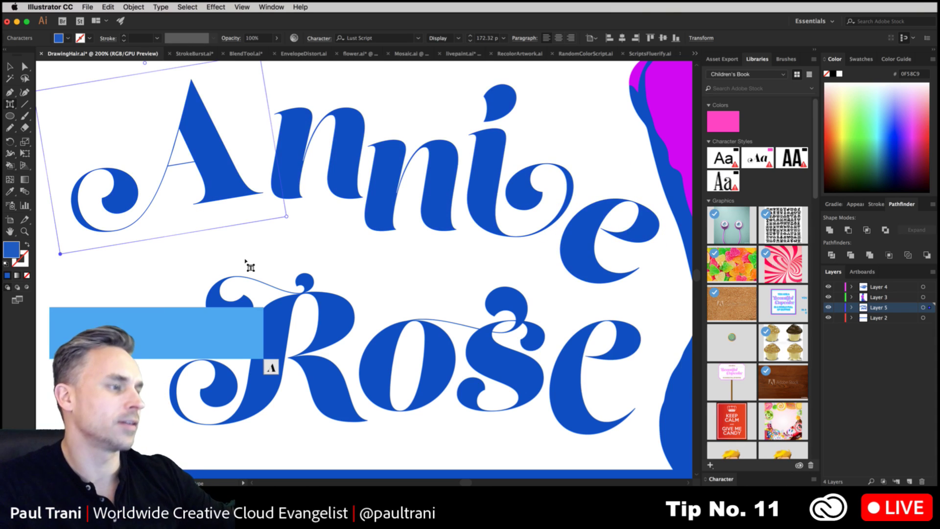
key(super+minus)
click(439, 163)
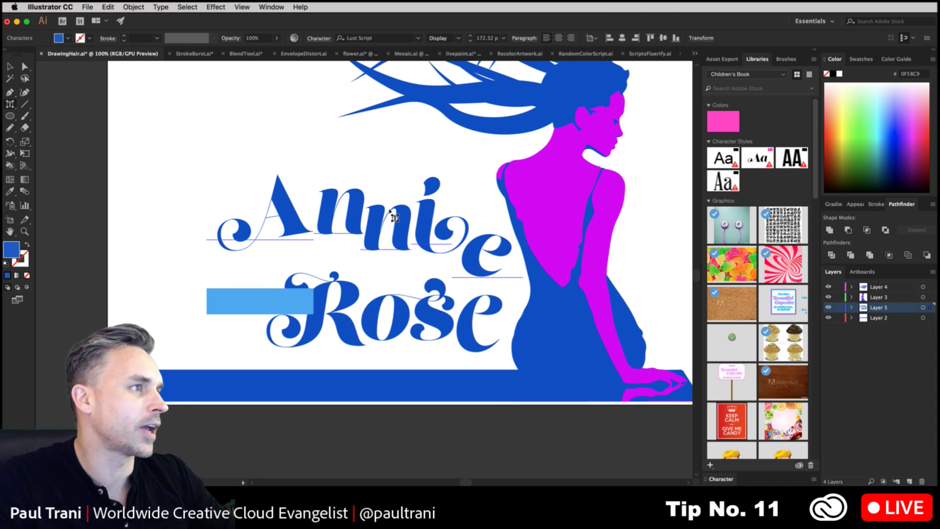
drag(322, 200, 234, 256)
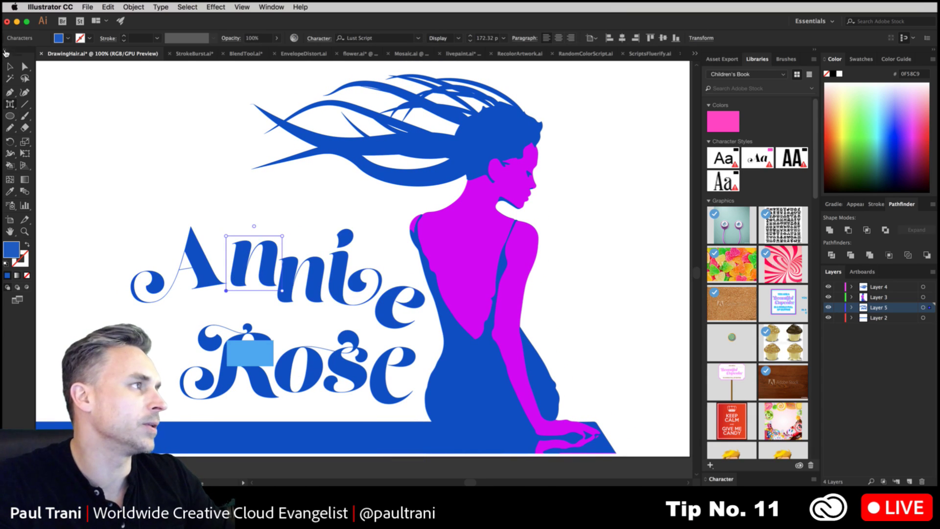
Step: Deselect the title lettering and switch to the StrokeBurst.ai document
key(Escape)
drag(200, 119, 275, 144)
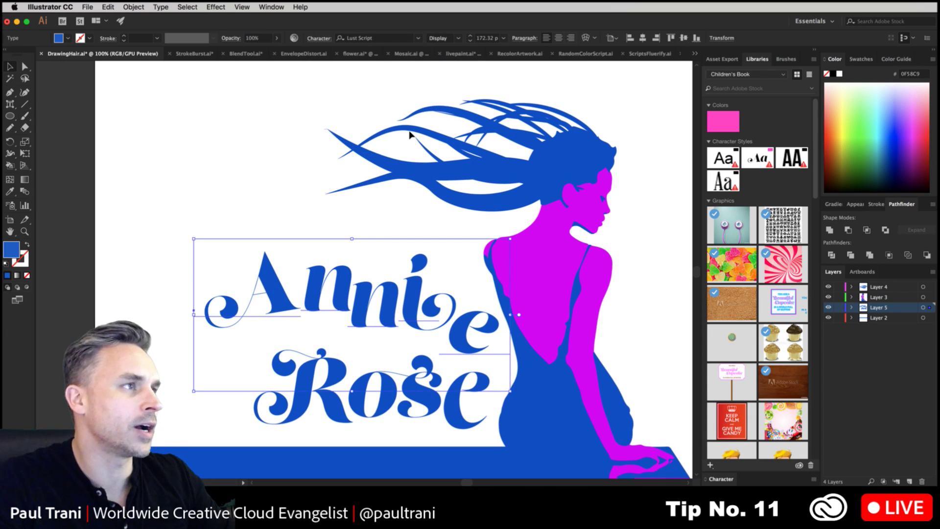
click(253, 187)
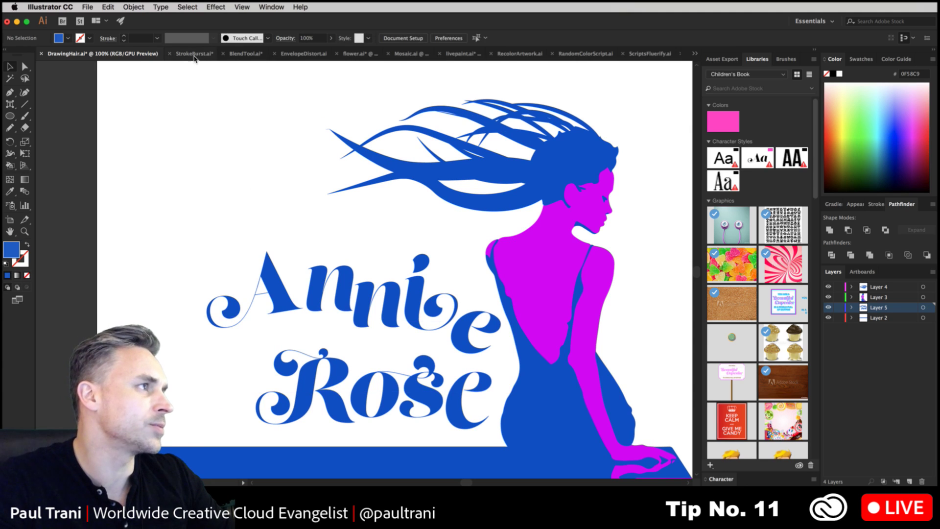
click(194, 55)
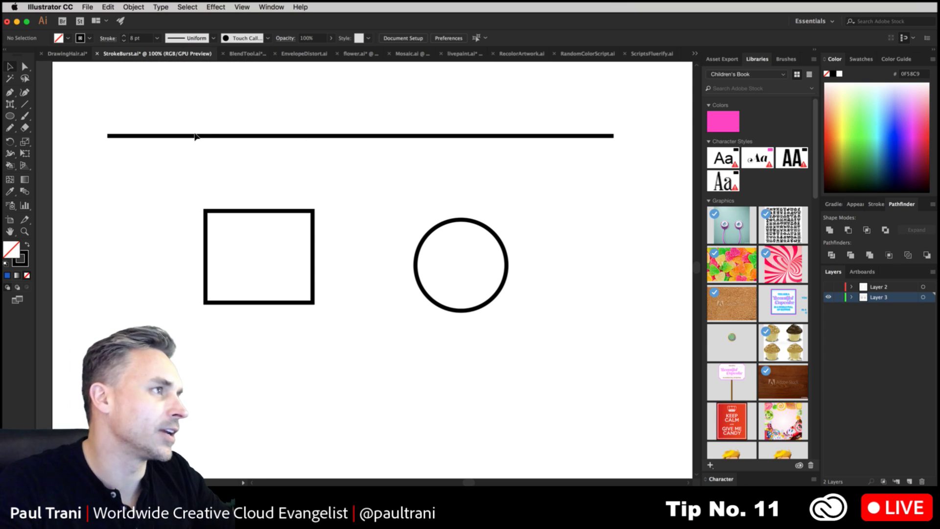
Step: Select the line, rectangle and circle together, set their stroke weight to 14 pt, and move them slightly up and left
drag(174, 121, 487, 331)
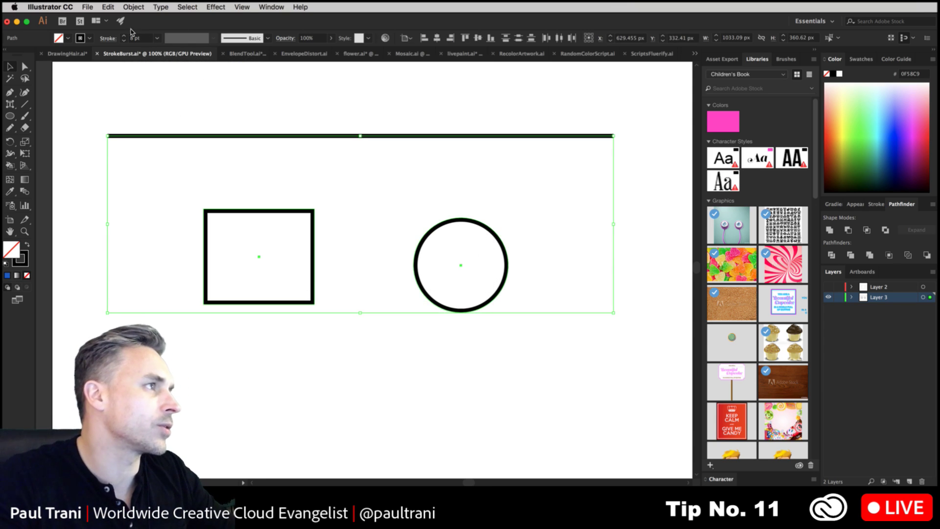
click(123, 36)
click(123, 35)
click(124, 35)
click(123, 36)
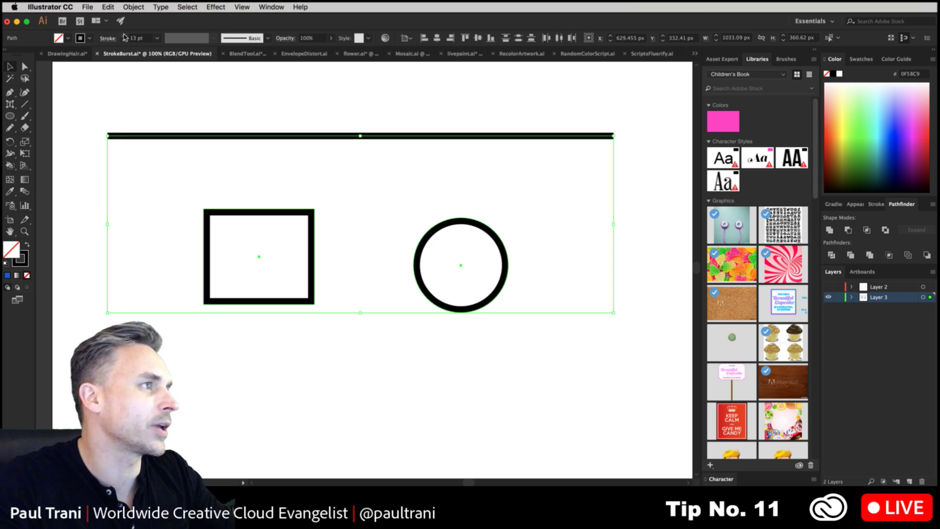
click(124, 36)
click(123, 36)
drag(274, 137, 260, 109)
Step: Float the Stroke panel beside the shapes with its full options shown, and turn on Dashed Line for the selected shapes
click(876, 204)
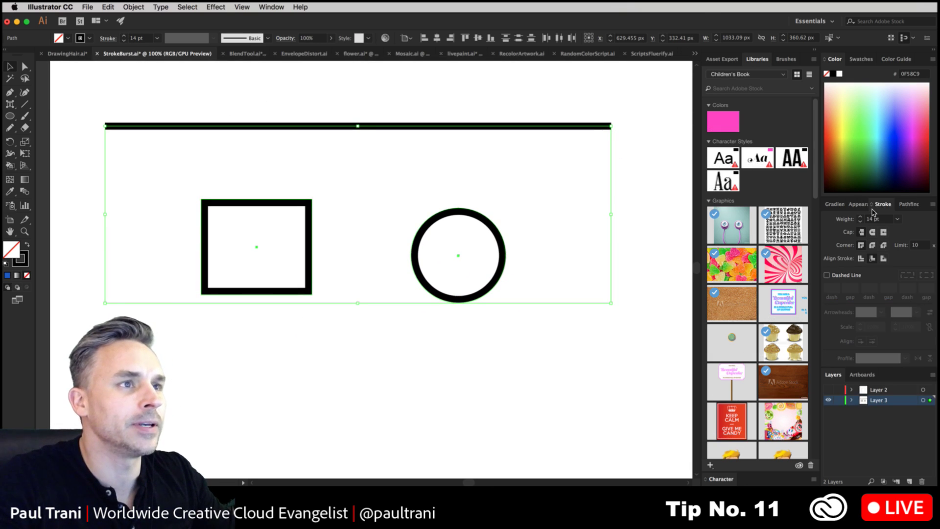
drag(876, 205, 551, 182)
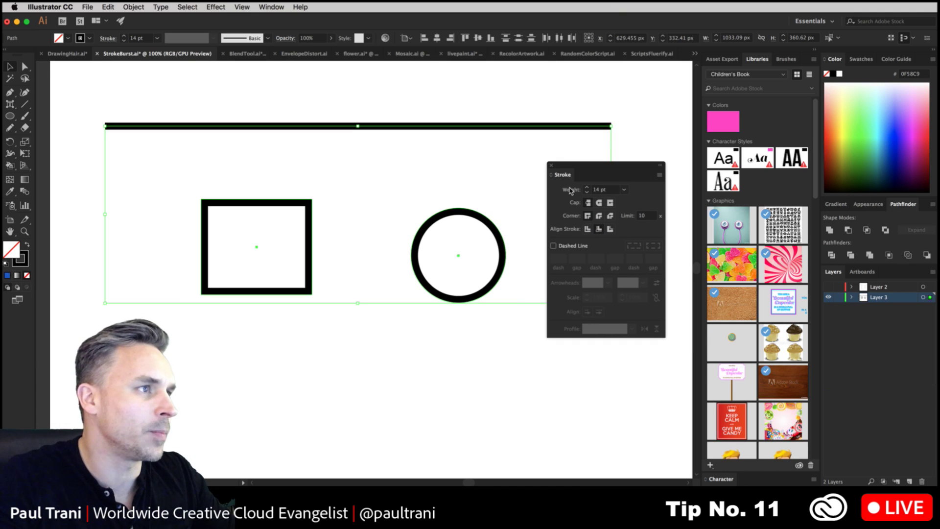
click(659, 175)
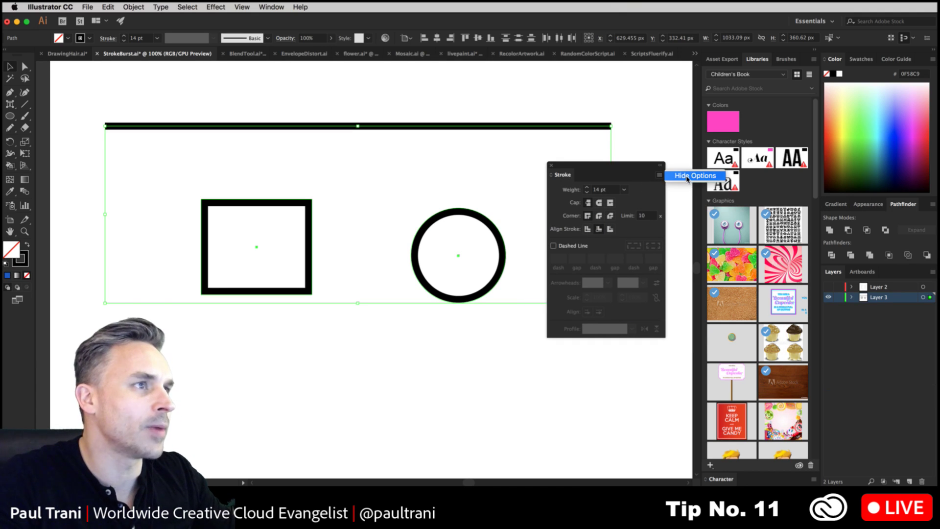
click(662, 176)
click(659, 176)
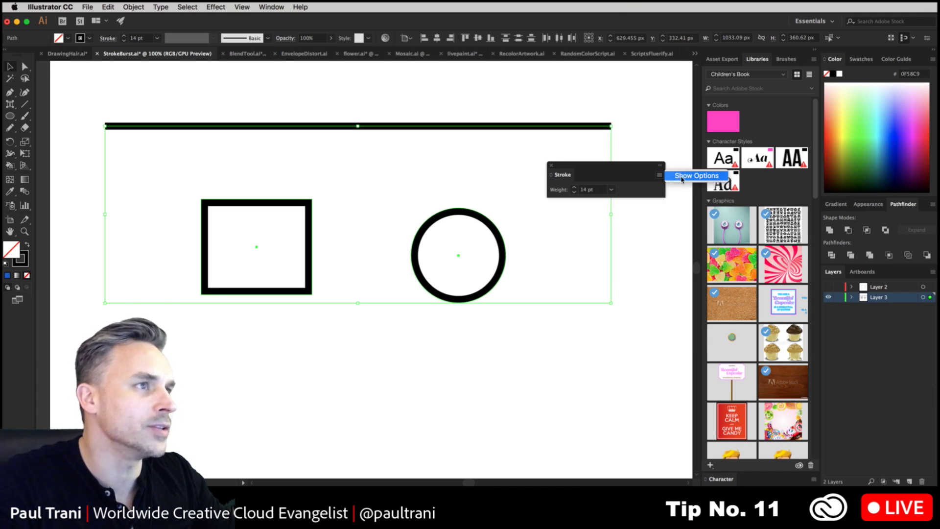
click(684, 176)
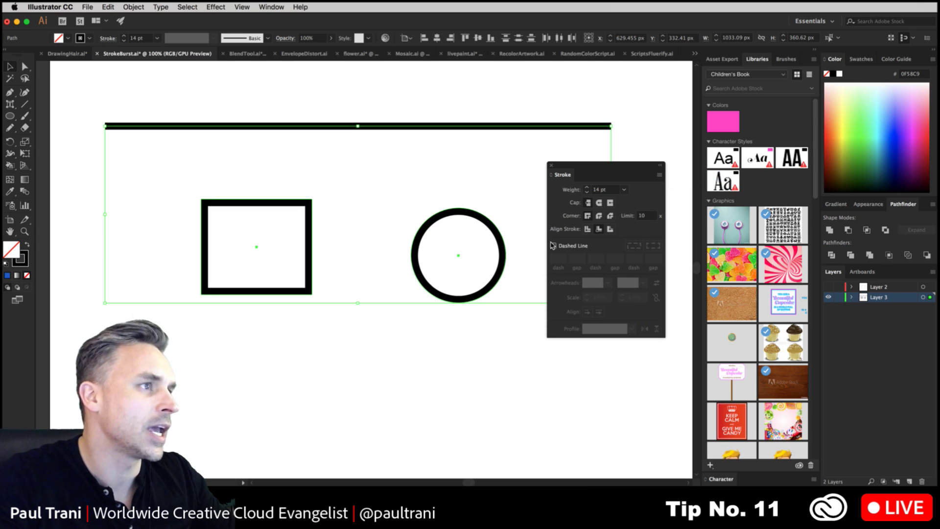
click(553, 246)
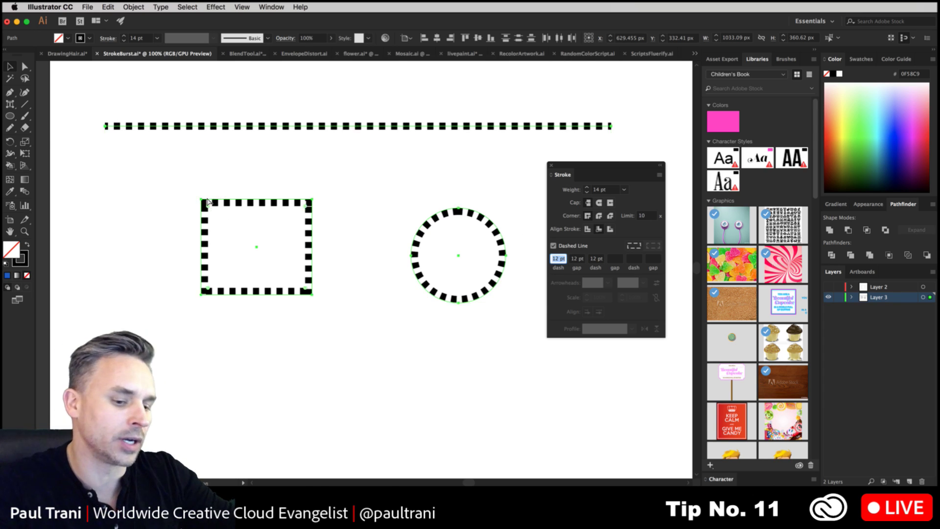
Step: Centre the rectangle's stroke on its path and align its dashes to the corners and path ends
key(super+equal)
drag(195, 168, 253, 151)
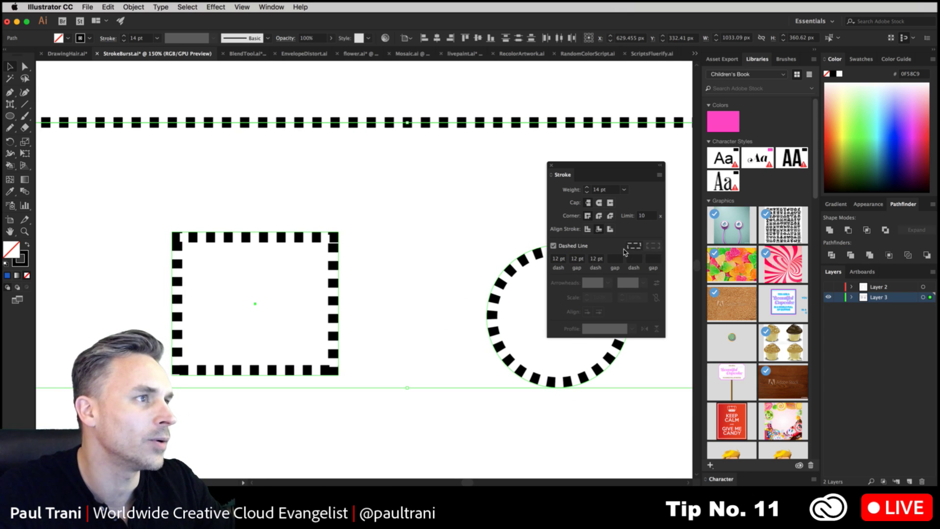
click(653, 246)
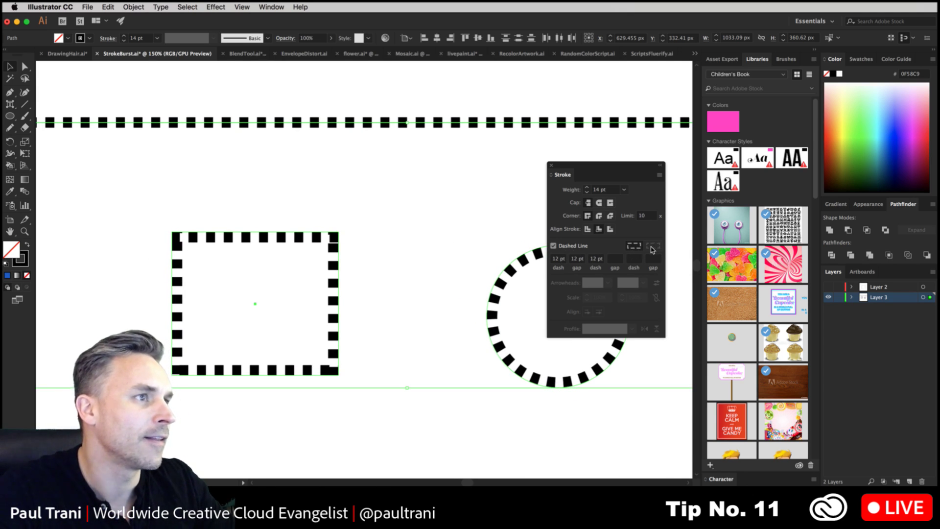
click(295, 186)
click(281, 235)
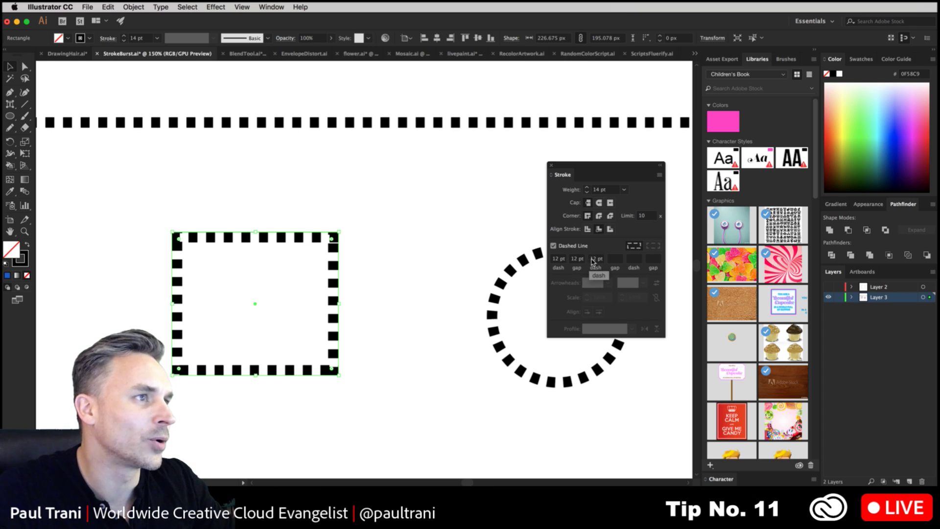
click(587, 230)
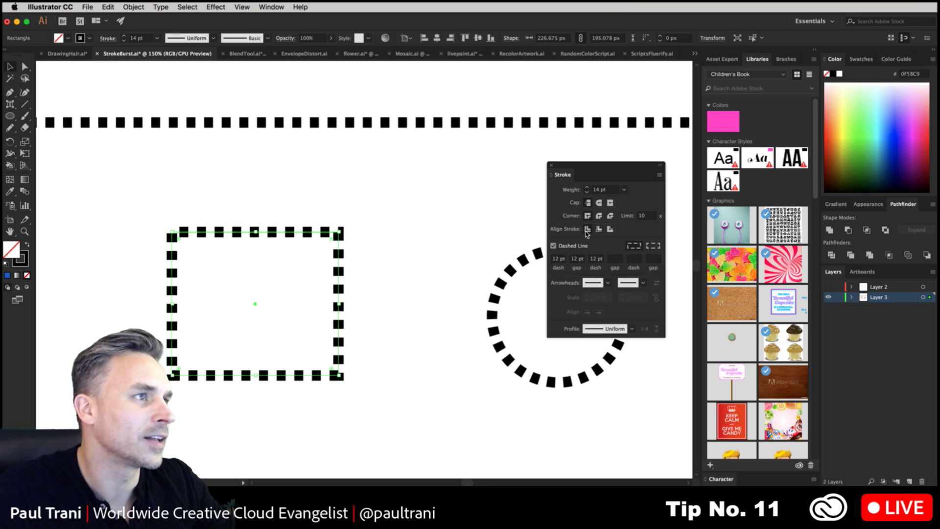
click(652, 246)
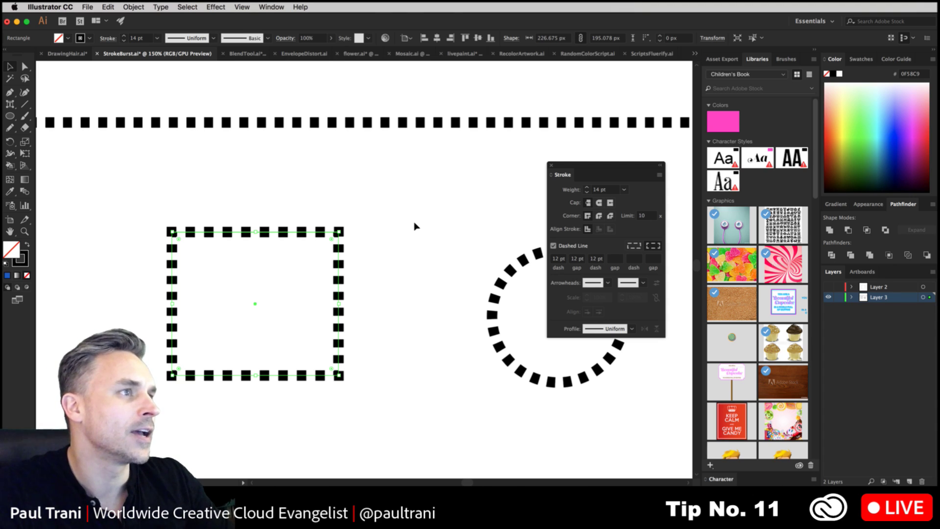
Step: Select the line, rectangle and circle, and give their dashed strokes round caps and round joins
drag(292, 93, 553, 385)
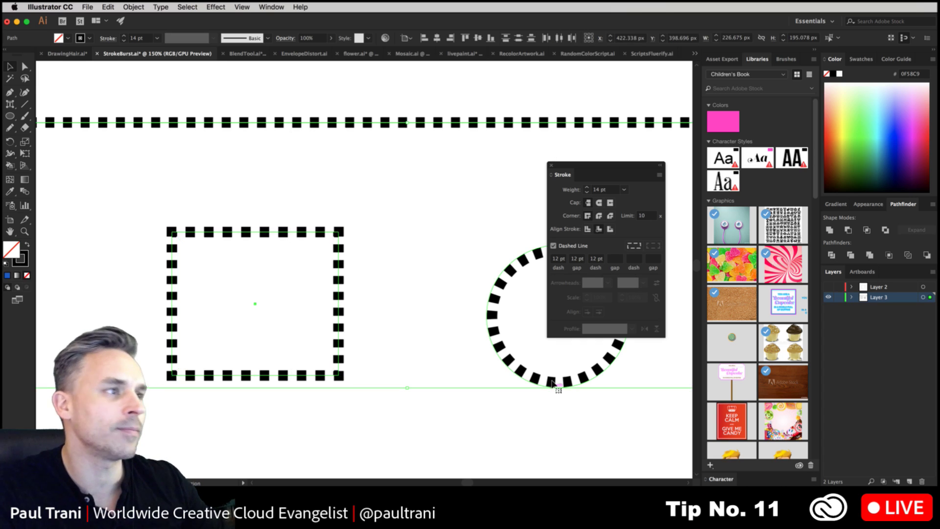
click(602, 202)
click(600, 216)
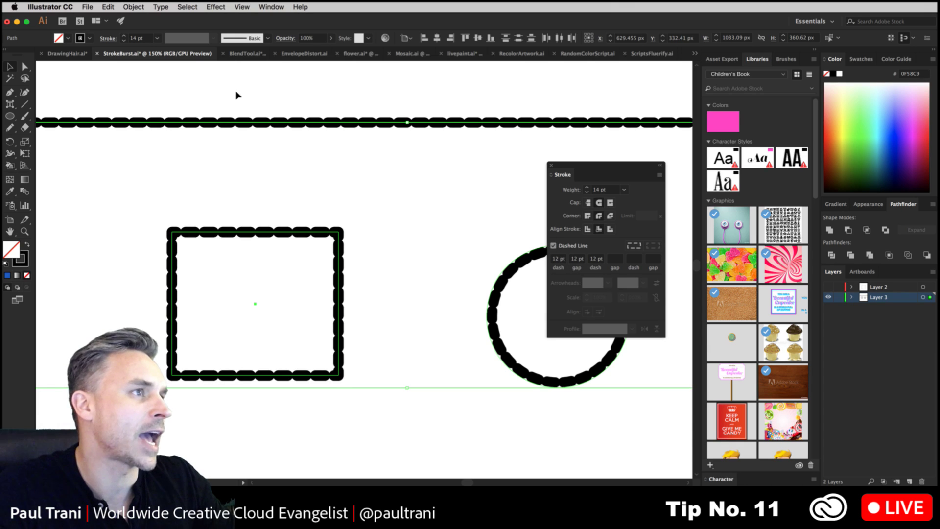
Step: Set the stroke weight of the three dashed shapes to 10 pt
click(587, 192)
click(586, 192)
click(587, 192)
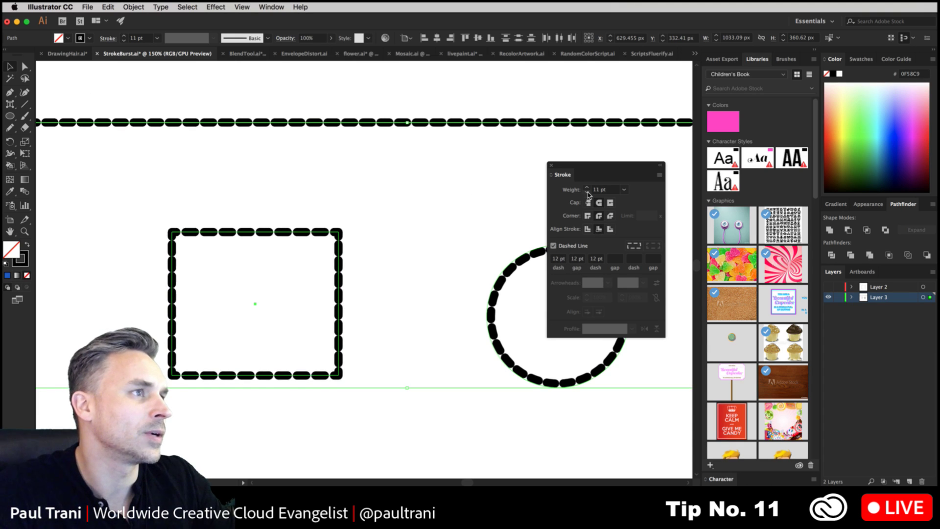
click(587, 192)
click(587, 192)
click(587, 192)
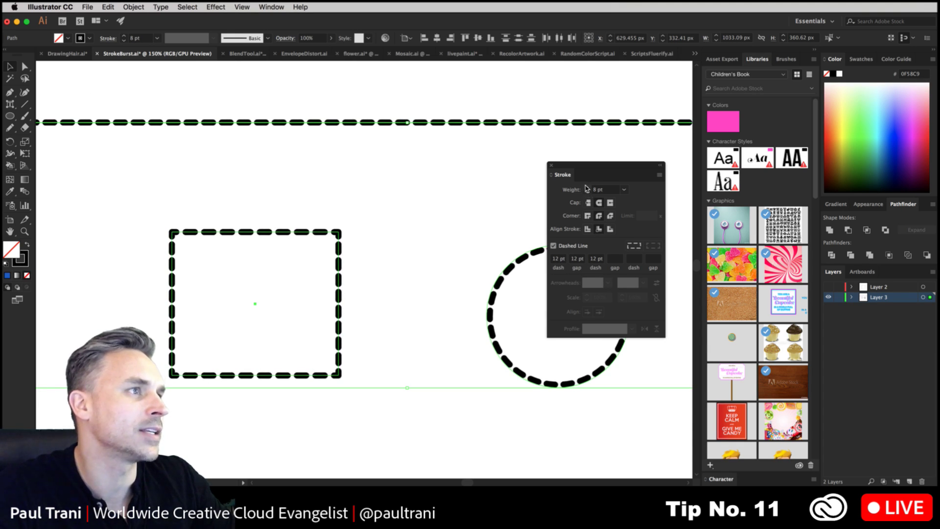
click(587, 187)
click(587, 187)
Step: Set the first and second dash lengths of the selected shapes to 8 pt
click(559, 258)
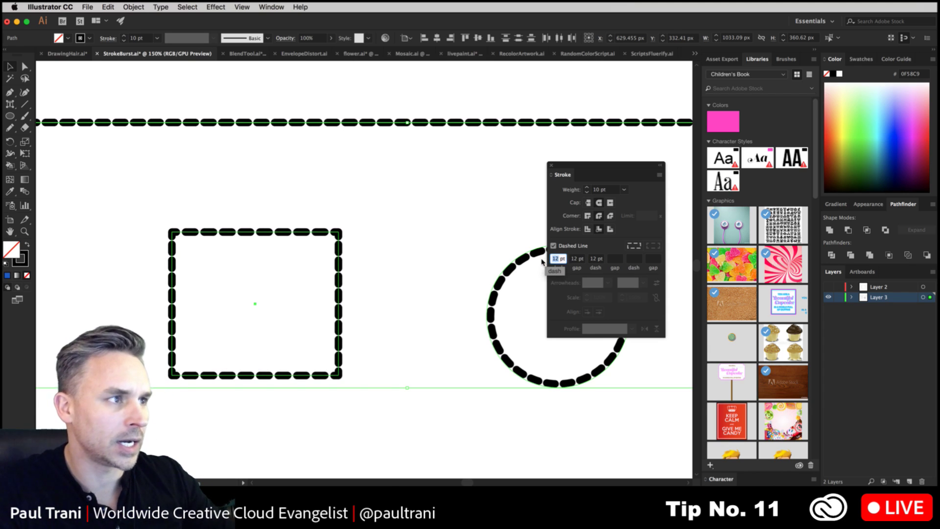
text(8)
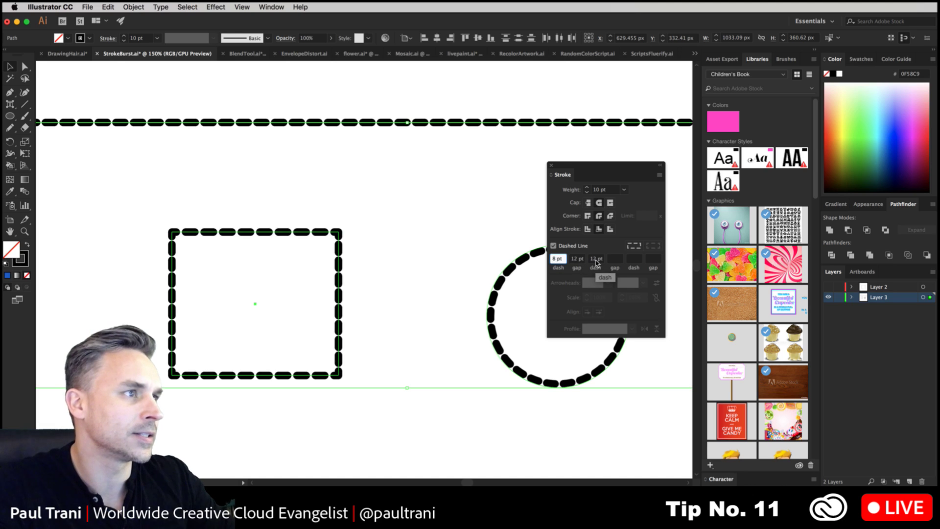
click(592, 259)
text(8)
key(Return)
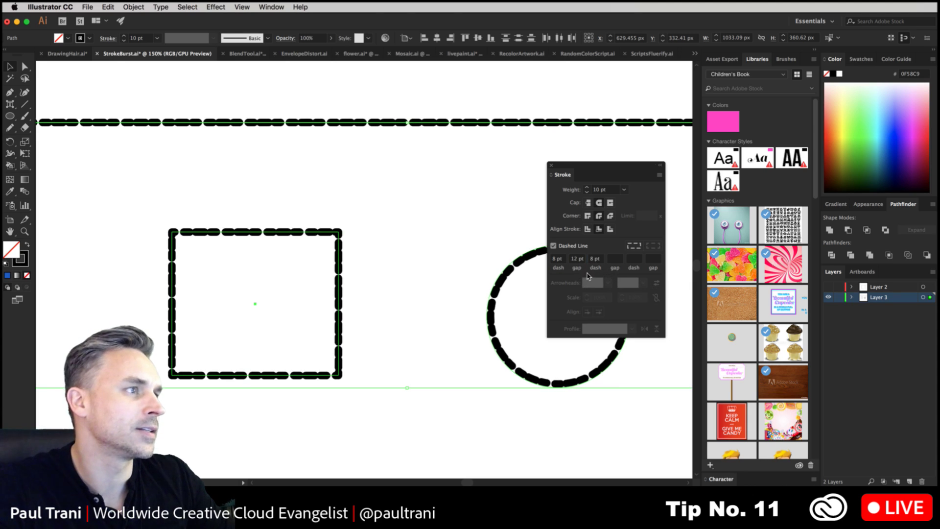
Step: Set the first gap to 8 pt and clear the second dash value from the dash pattern
click(572, 259)
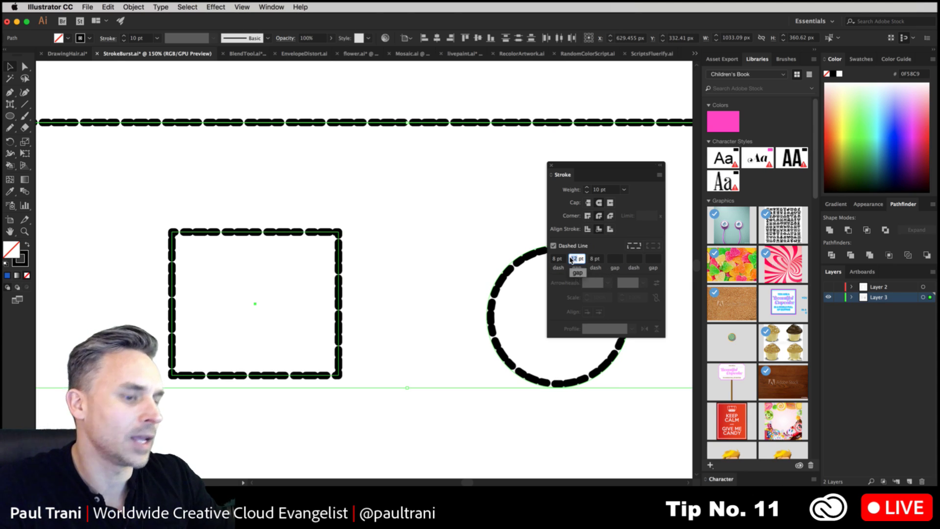
text(8)
key(Tab)
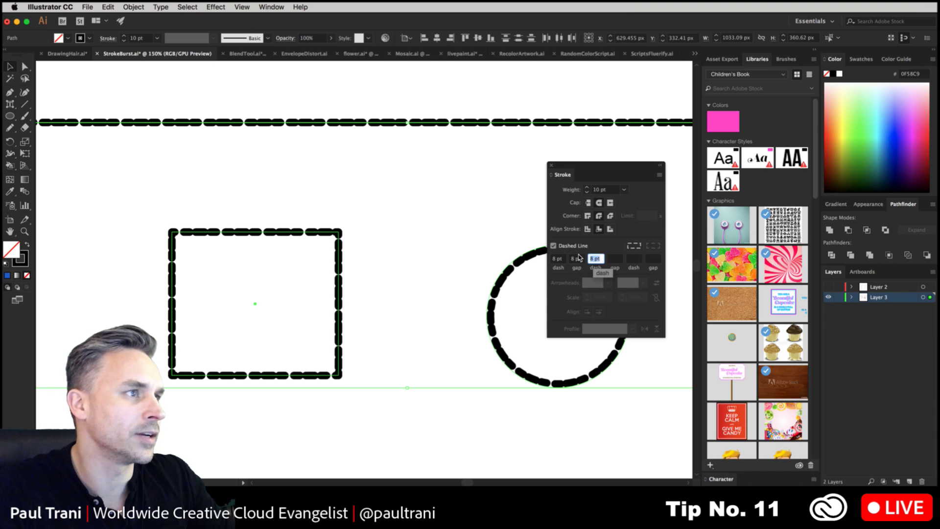
key(BackSpace)
click(583, 298)
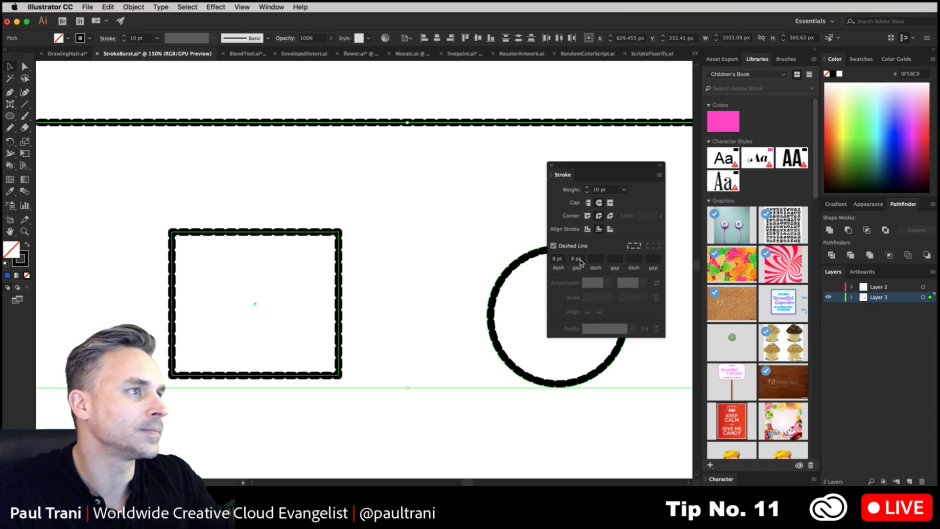
Step: Widen the gap between the dashes to 20 pt
click(576, 259)
text(20)
key(Return)
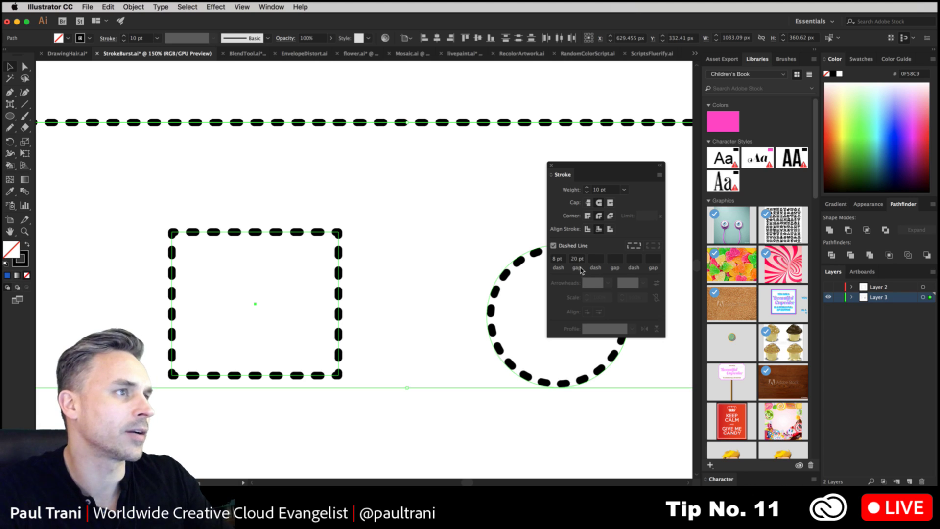
Step: Switch the dashes back to butt caps with mitred corners, deselect the shapes, and dock the Stroke panel with the Pathfinder group
click(589, 203)
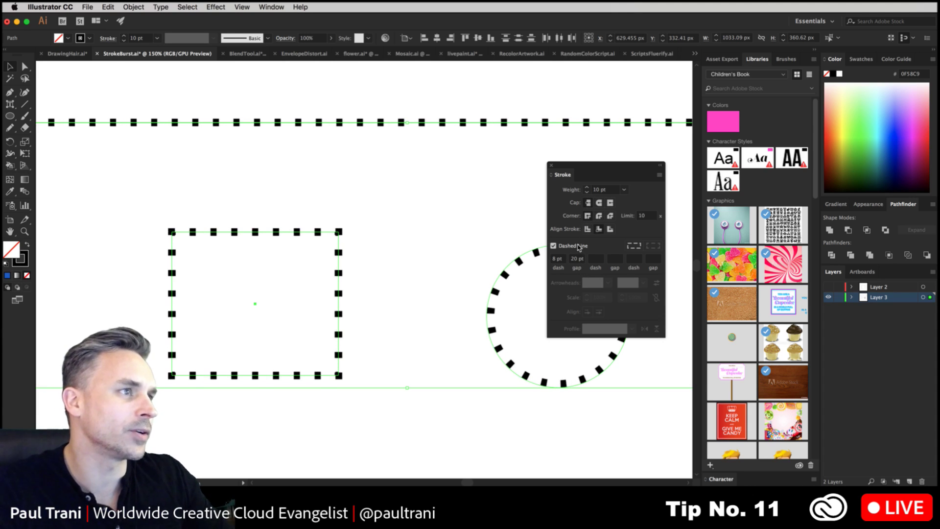
click(476, 216)
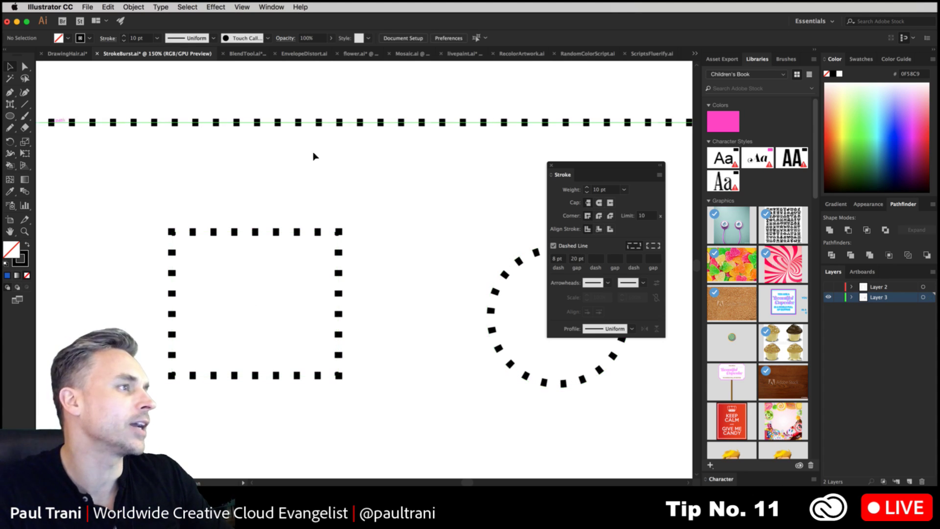
key(super+F10)
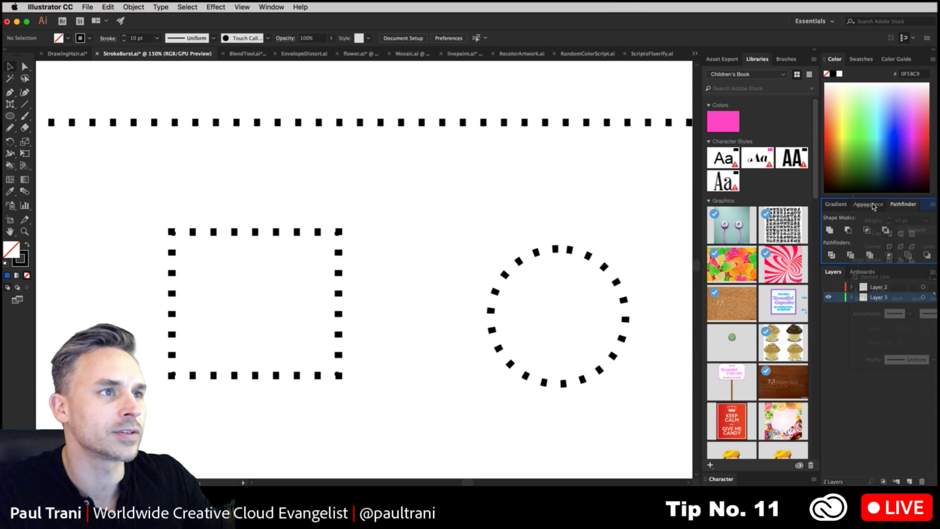
Step: Delete the dashed line and rectangle, and move the dashed circle to the middle of the artboard
drag(122, 80, 308, 316)
key(Delete)
drag(493, 299, 337, 236)
drag(521, 255, 372, 209)
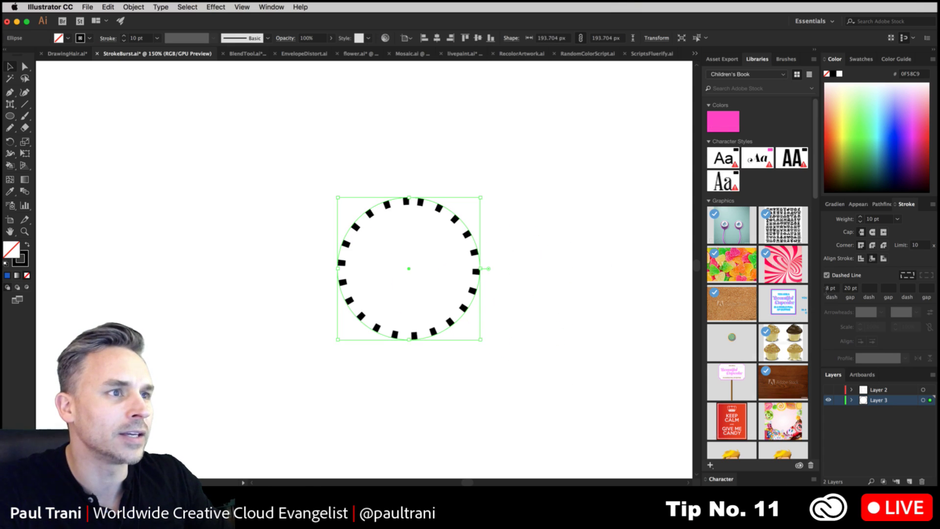
Step: Set the circle's dash length to 12 pt and its stroke weight to 100 pt to form a sunburst
click(829, 288)
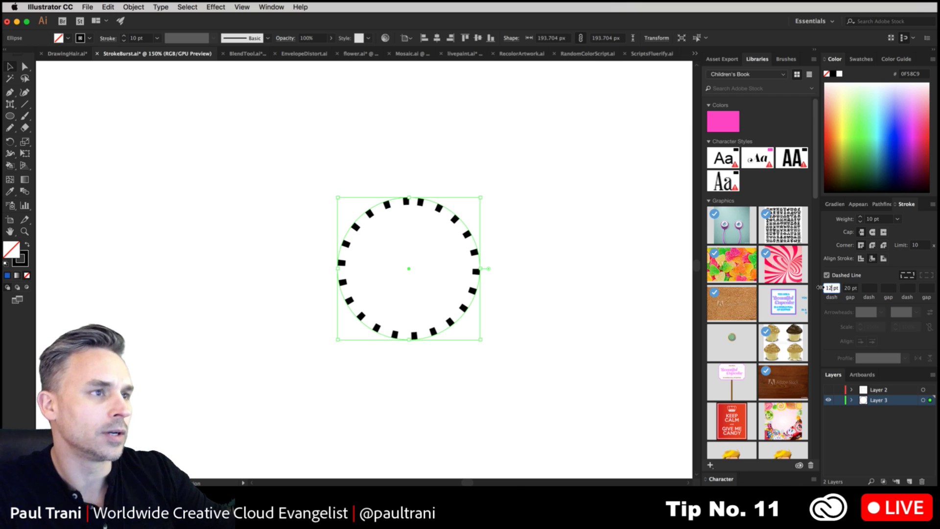
key(Return)
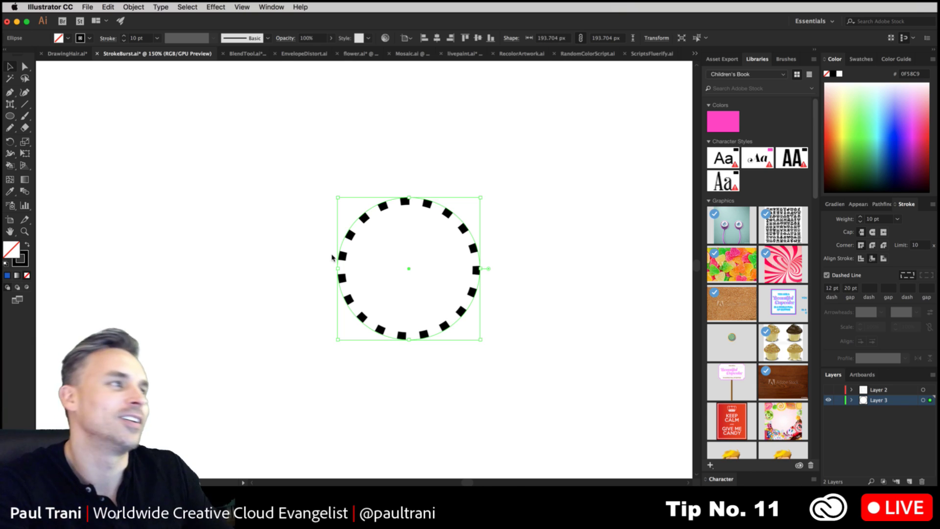
drag(430, 209, 434, 216)
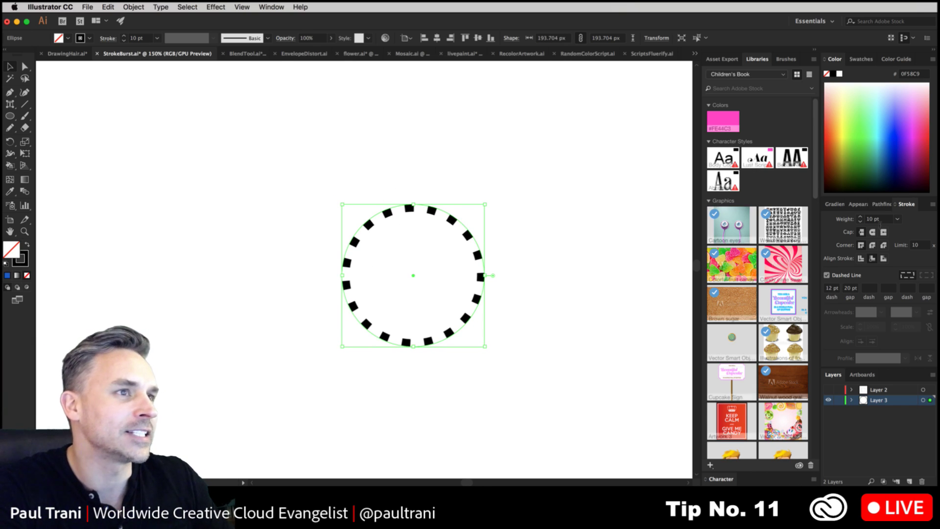
click(897, 219)
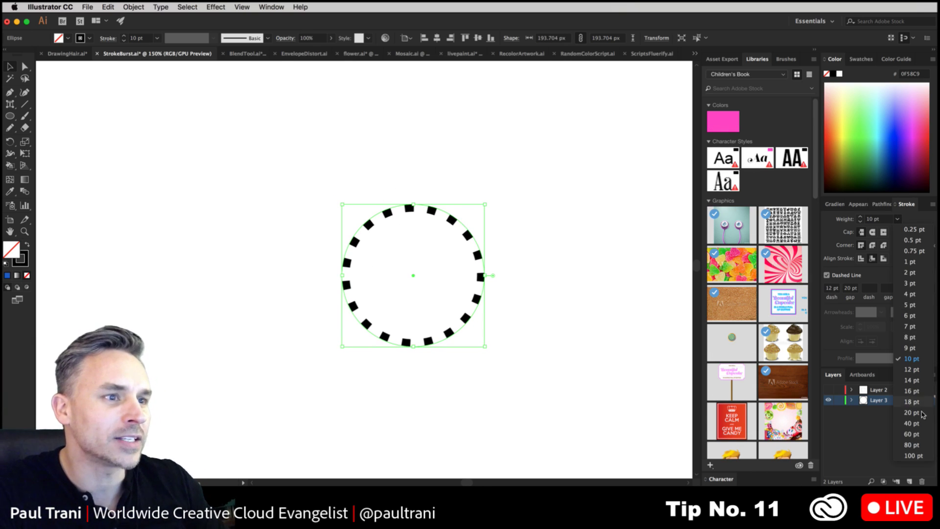
click(918, 455)
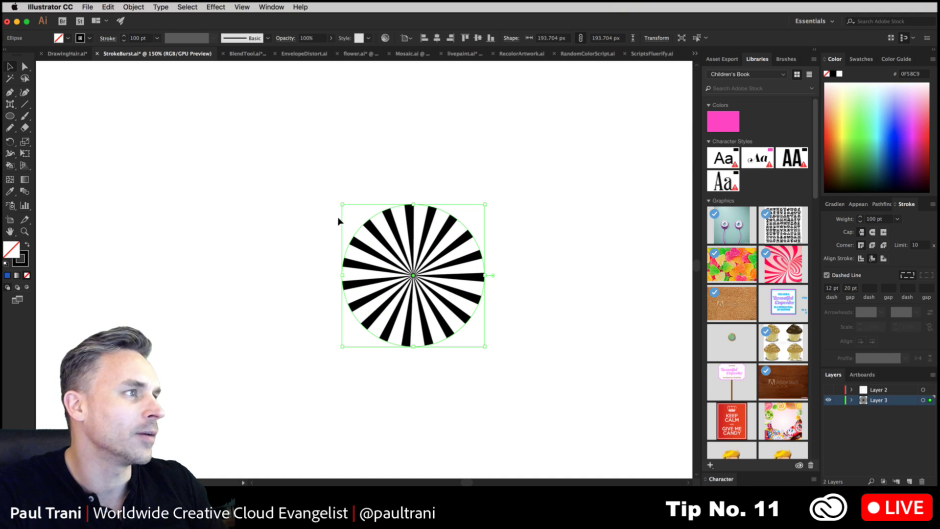
Step: Scale the burst circle up to about 424 px in diameter and align its stroke to the centre of the path
drag(344, 204, 219, 116)
mouse_move(485, 346)
mouse_down()
mouse_move(606, 414)
mouse_move(600, 424)
mouse_up()
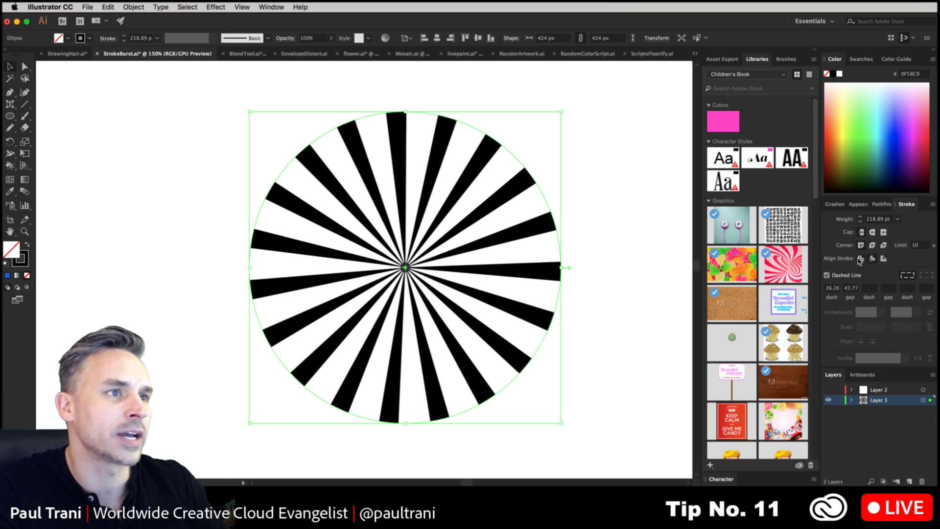
click(860, 259)
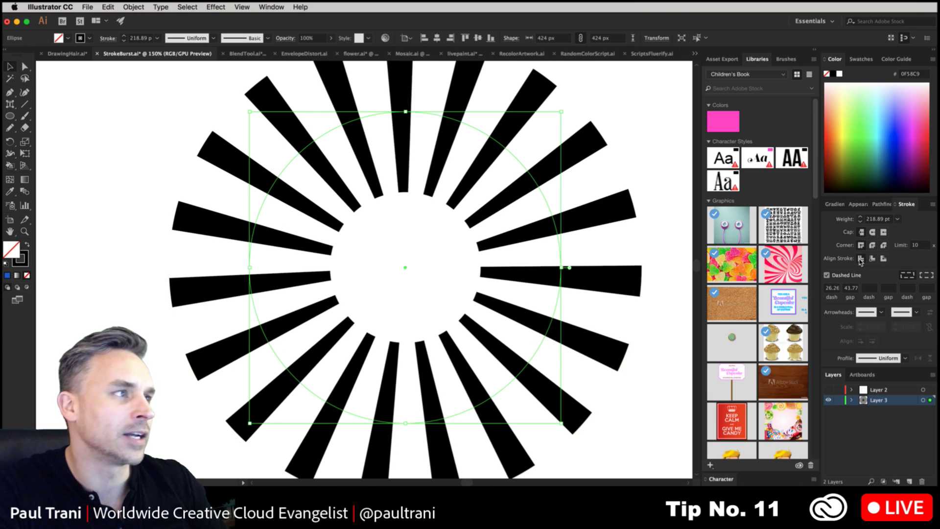
Step: Raise the burst circle's stroke weight to 420 pt so the rays meet at the centre, and deselect it
click(861, 216)
drag(861, 217, 861, 216)
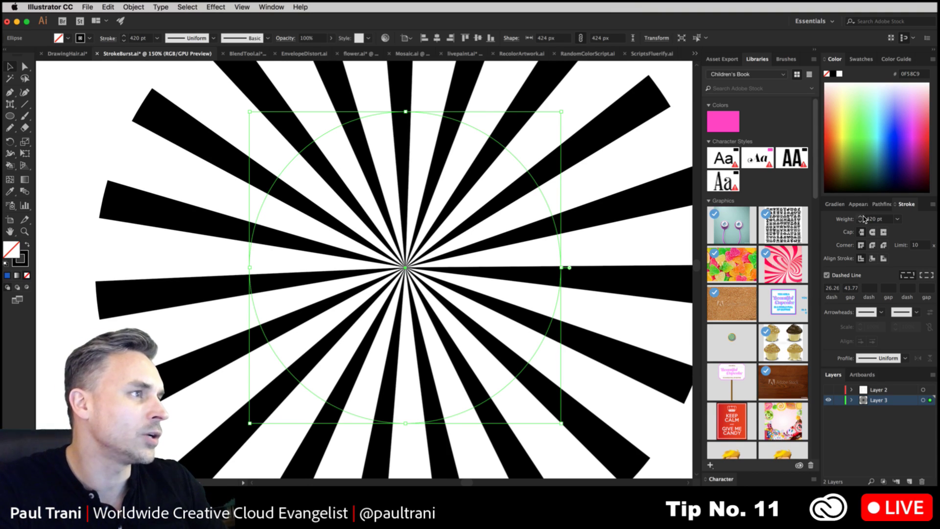
click(76, 145)
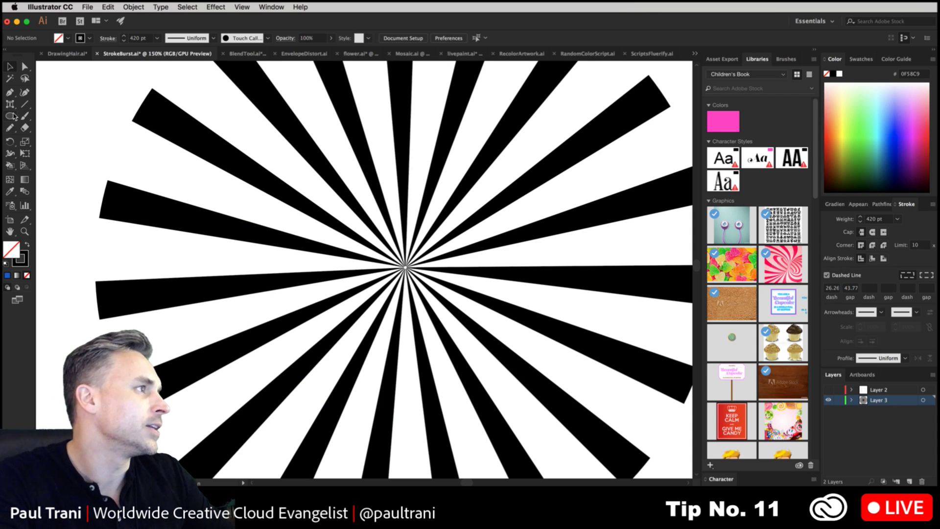
Step: Draw a rectangle about 609 × 423 px over the burst and swap its fill and stroke to make it solid black
drag(10, 116, 66, 118)
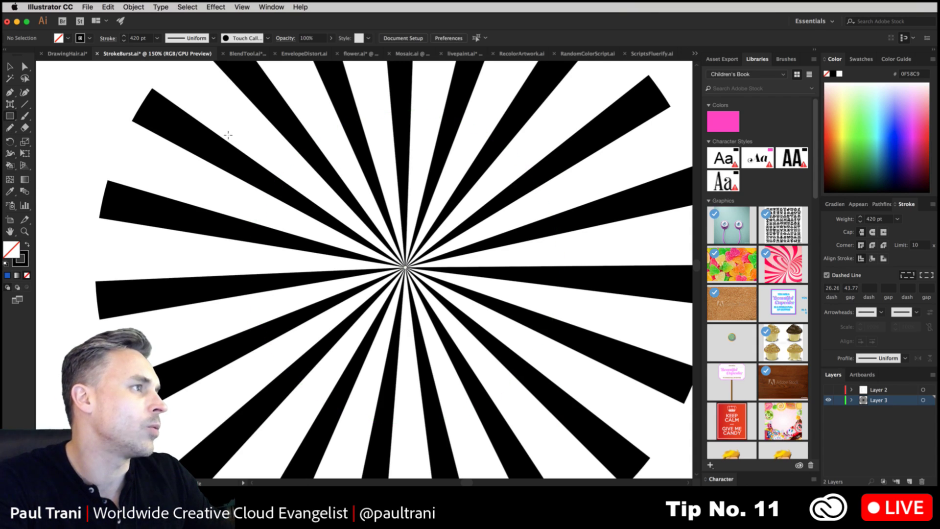
mouse_move(196, 117)
mouse_down()
mouse_move(377, 262)
mouse_move(643, 426)
mouse_up()
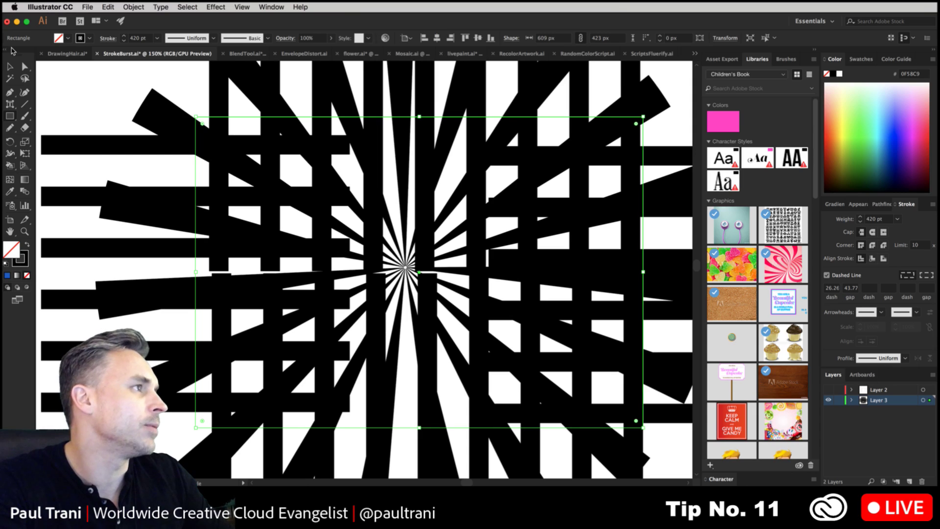
click(10, 68)
click(28, 243)
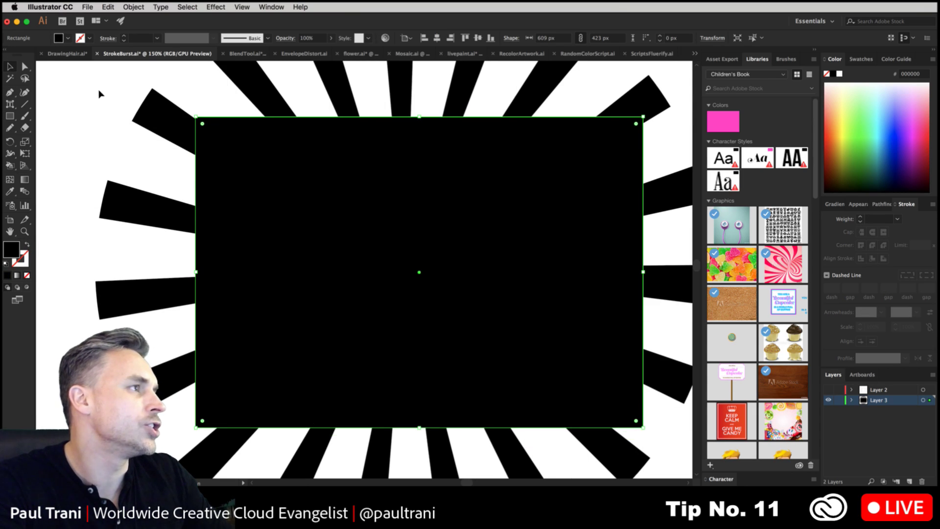
Step: Try to make a clipping mask with only the black rectangle selected
right_click(235, 187)
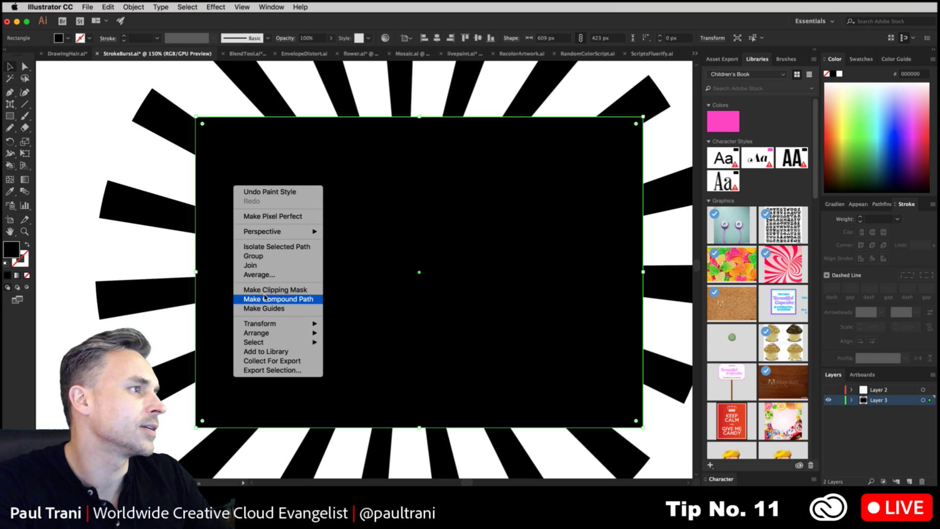
key(Escape)
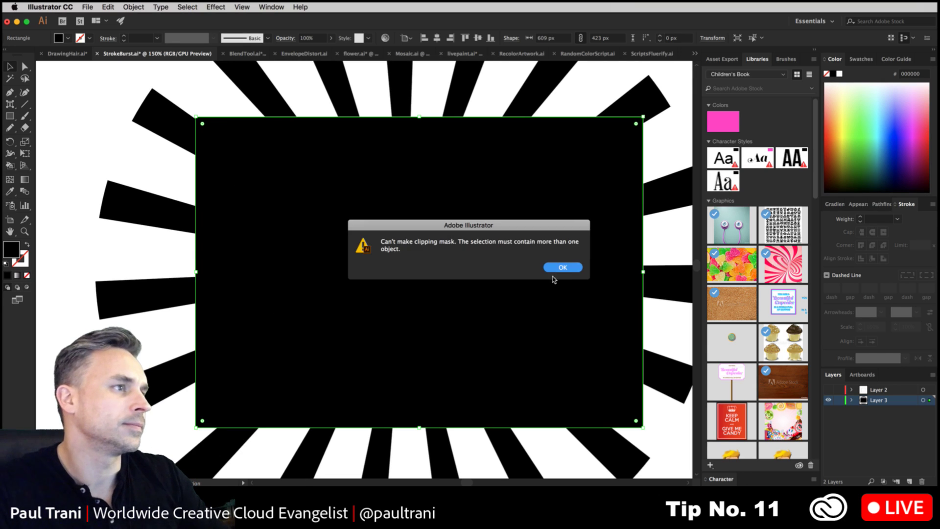
click(557, 268)
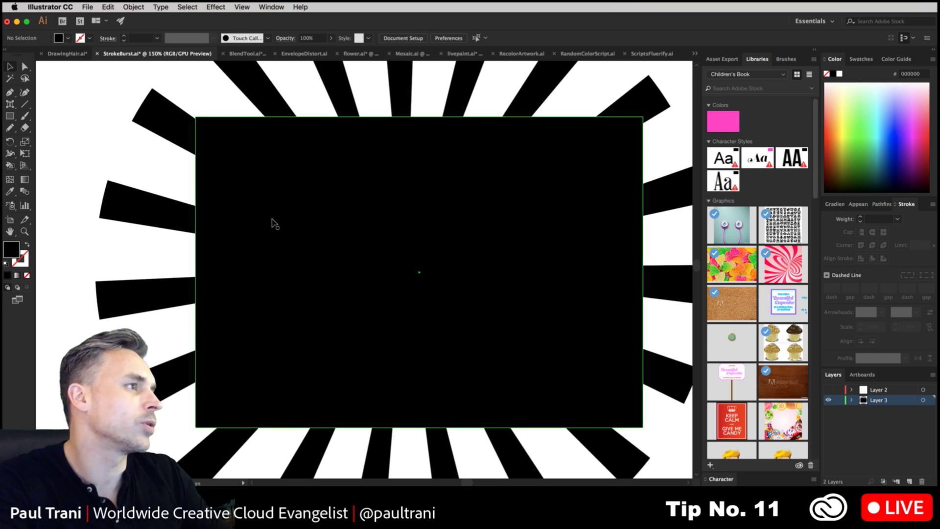
Step: Move the black rectangle towards the burst's upper left and use it as a clipping mask on the burst circle, leaving nothing selected
drag(273, 221, 295, 304)
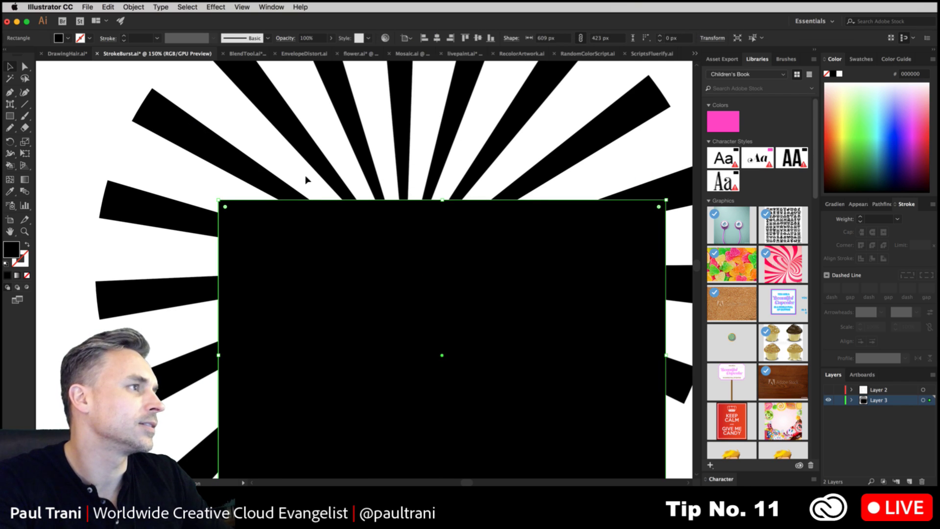
drag(389, 232, 247, 142)
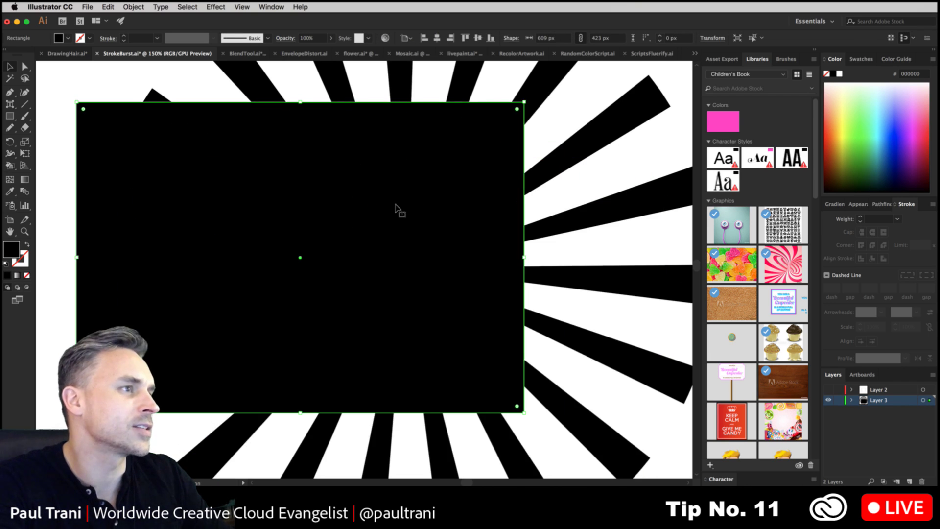
click(594, 268)
click(561, 271)
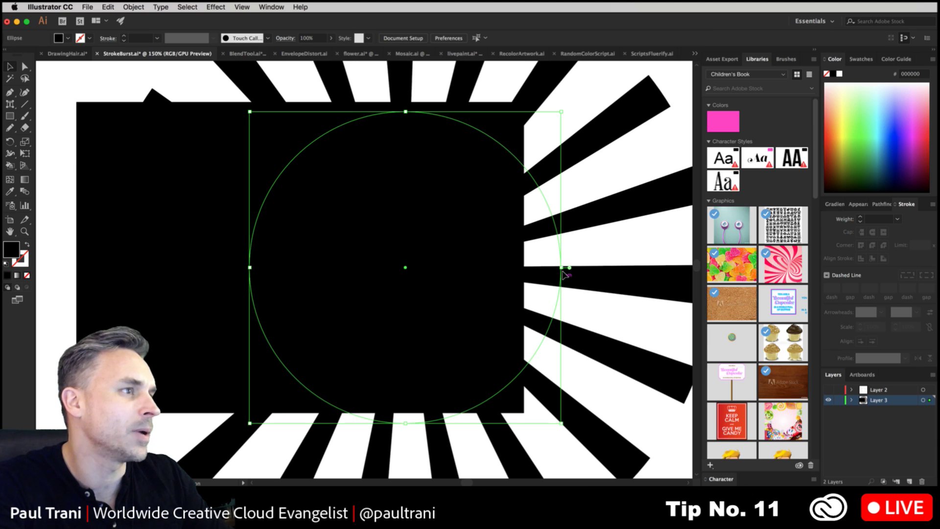
shift+click(169, 217)
right_click(169, 221)
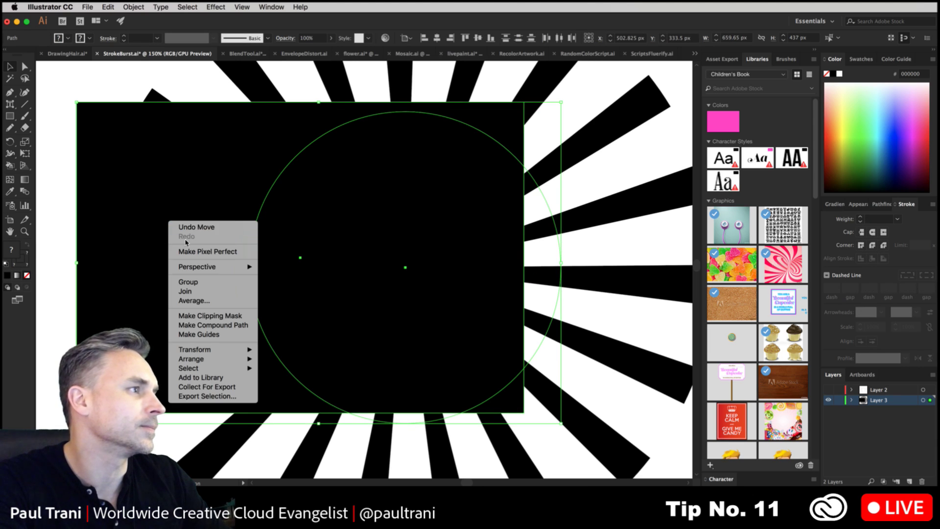
click(191, 315)
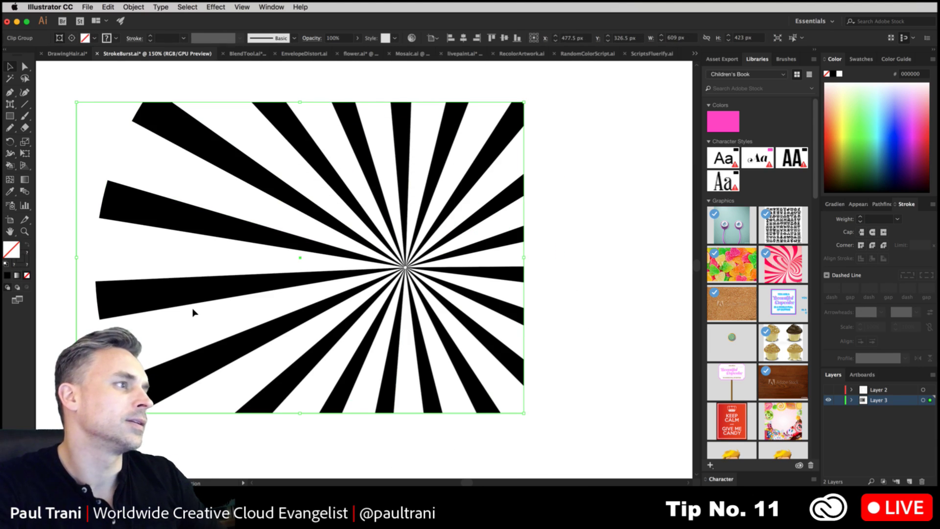
key(super+shift+a)
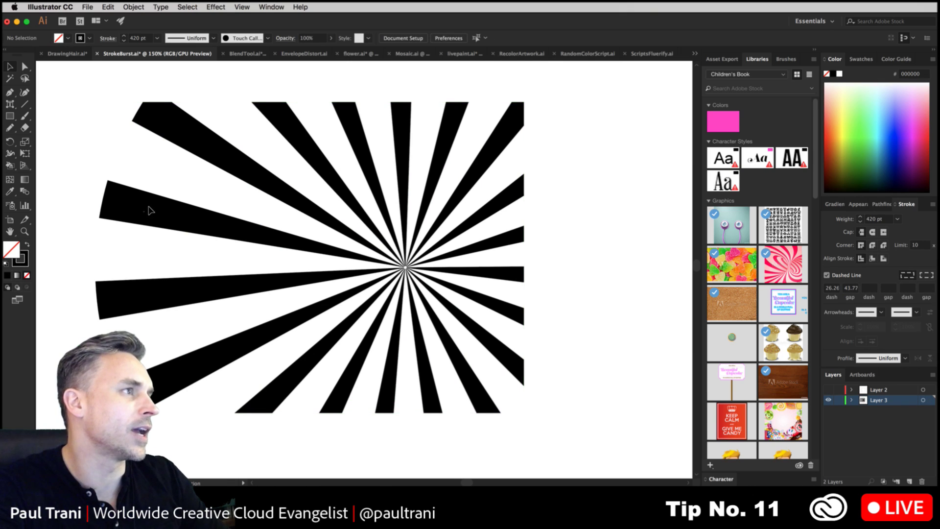
Step: Move the clipped burst to the right and slightly down on the artboard, and deselect it
click(218, 97)
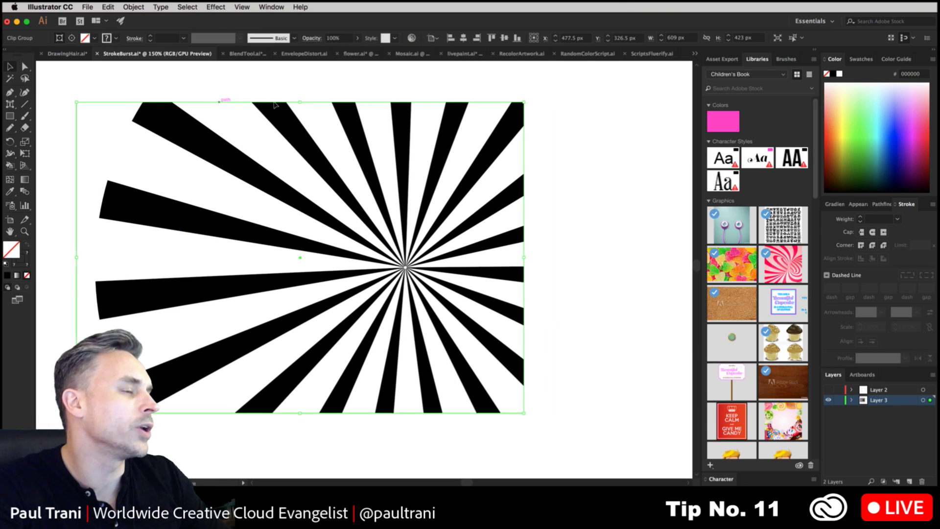
drag(222, 98, 246, 109)
click(96, 84)
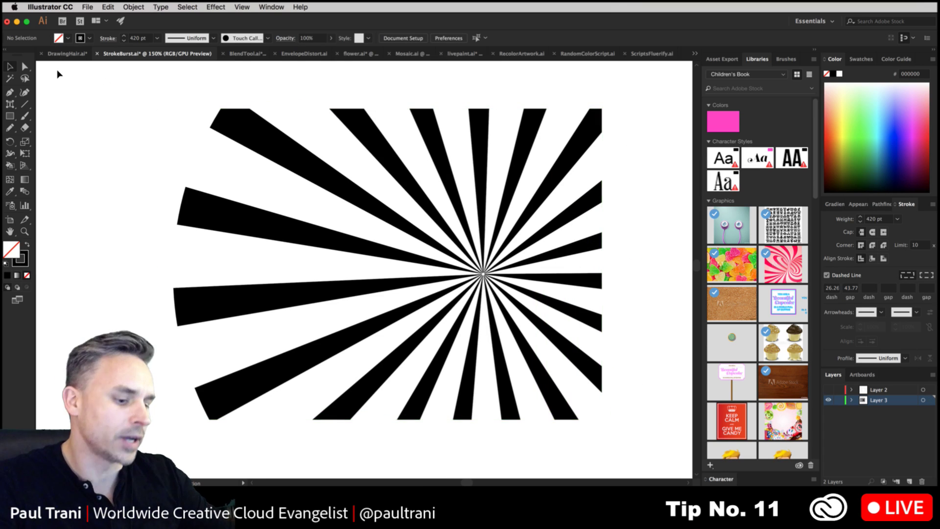
Step: Show Layer 2 with the gradient burst, hide Layer 3, make Layer 2 active, and view the burst up close
key(super+minus)
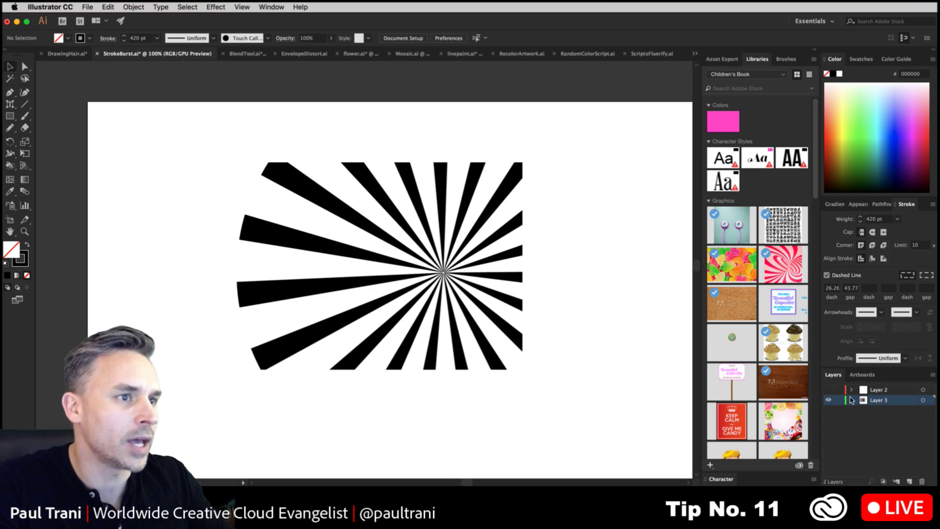
click(828, 390)
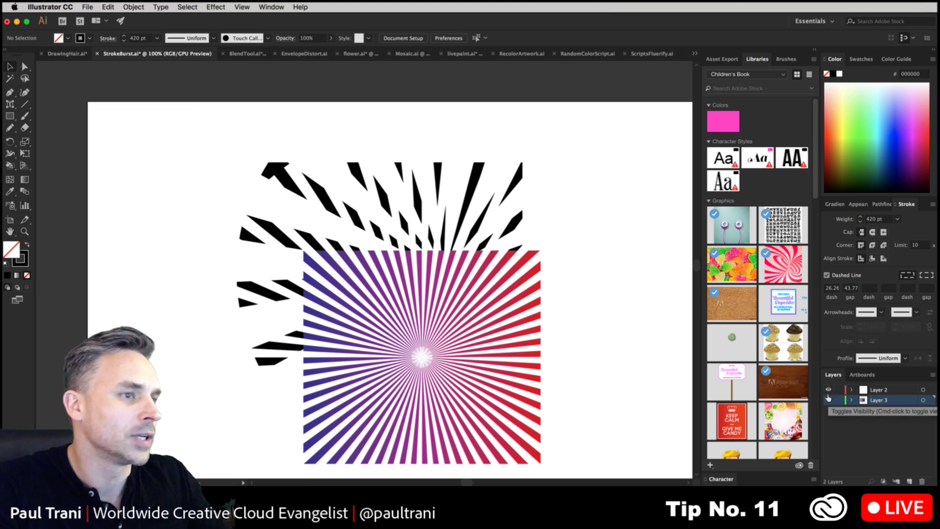
click(828, 400)
click(874, 390)
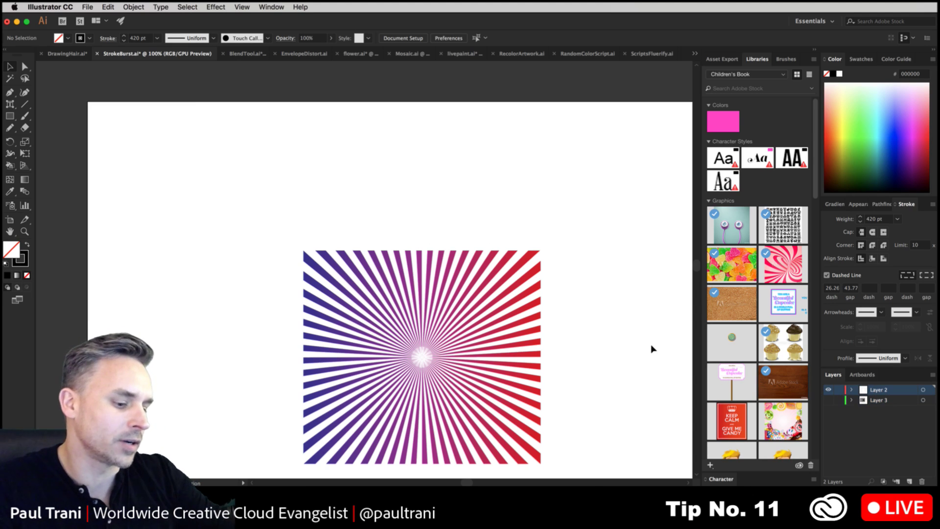
key(super+plus)
scroll(507, 326, down, 5)
scroll(507, 327, right, 3)
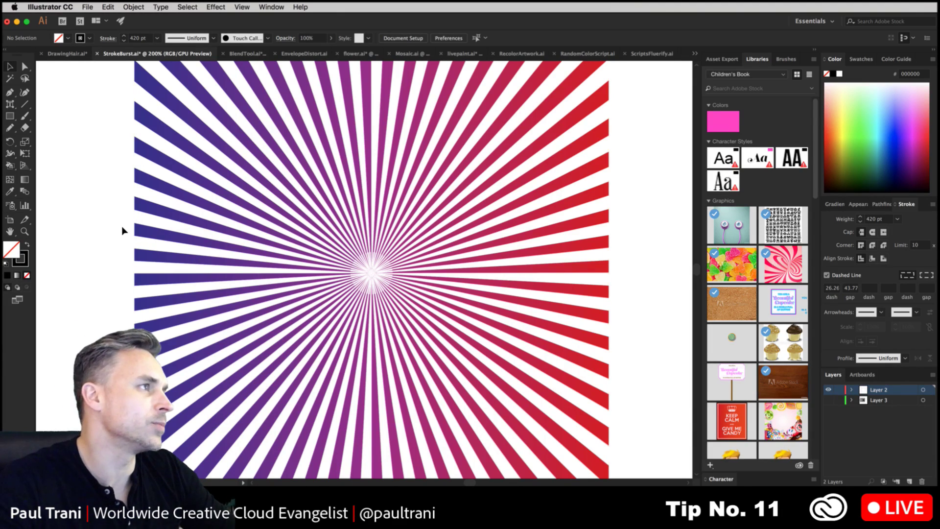
Step: Switch to the BlendTool.ai document
click(240, 54)
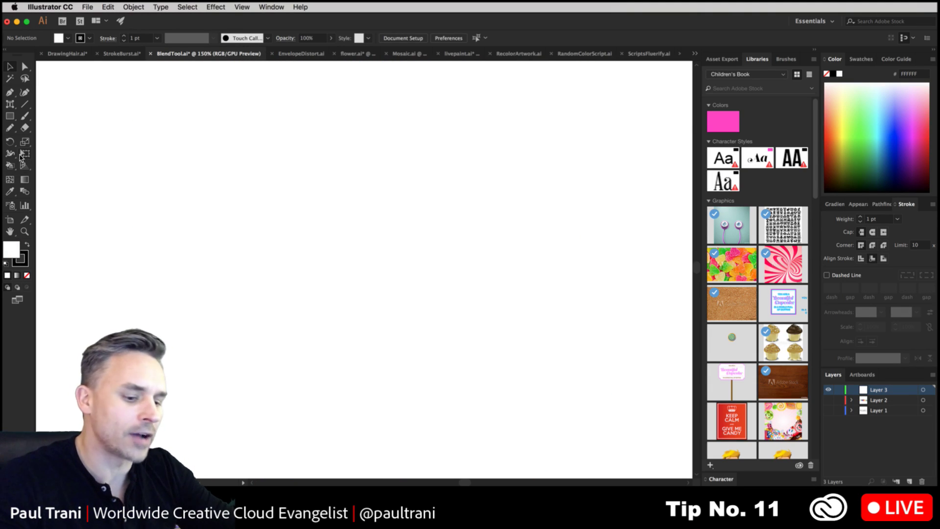
key(super+minus)
scroll(262, 210, down, 2)
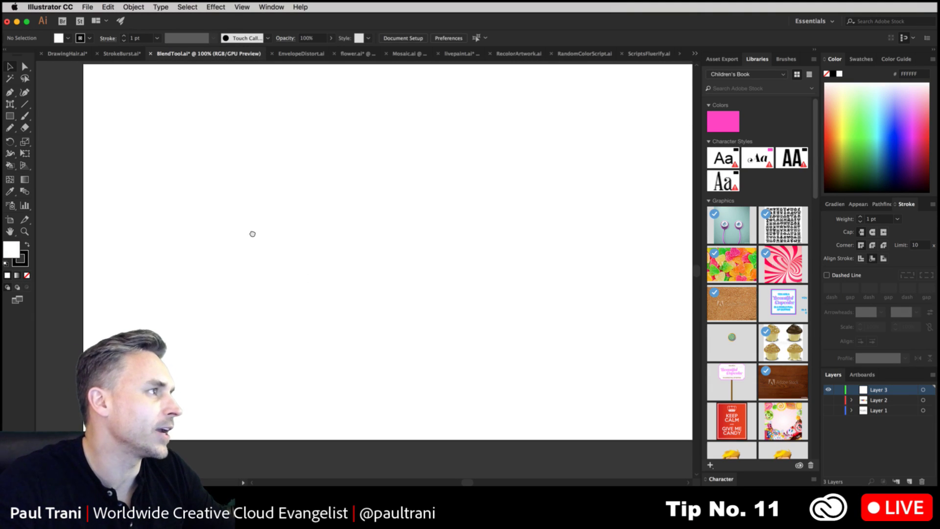
scroll(252, 234, up, 2)
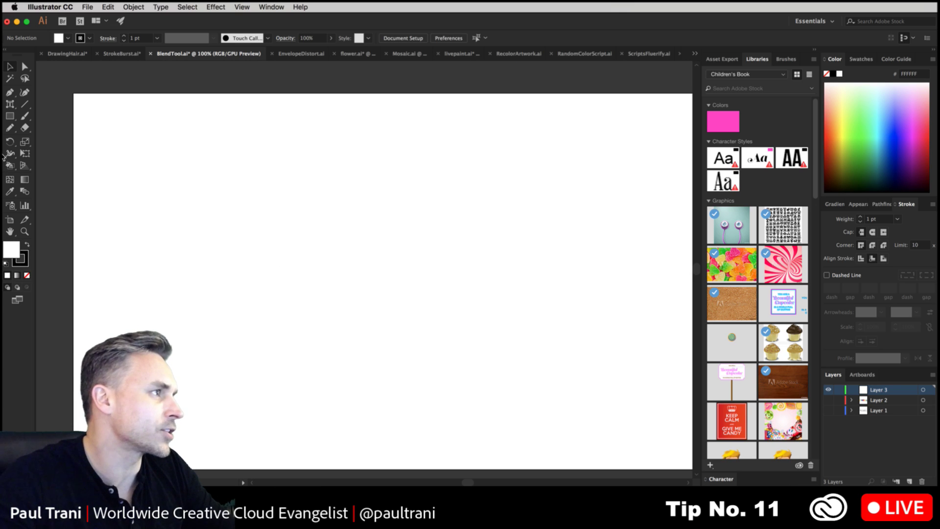
key(super+plus)
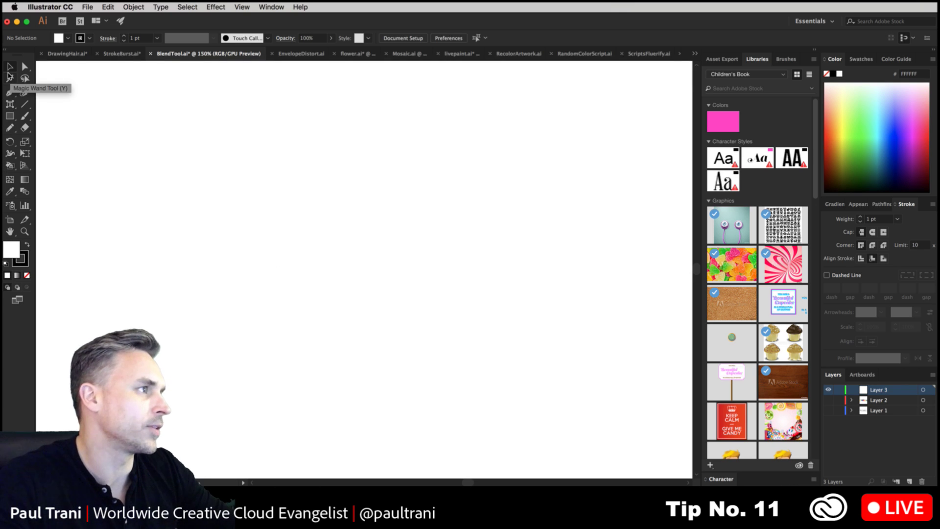
click(125, 55)
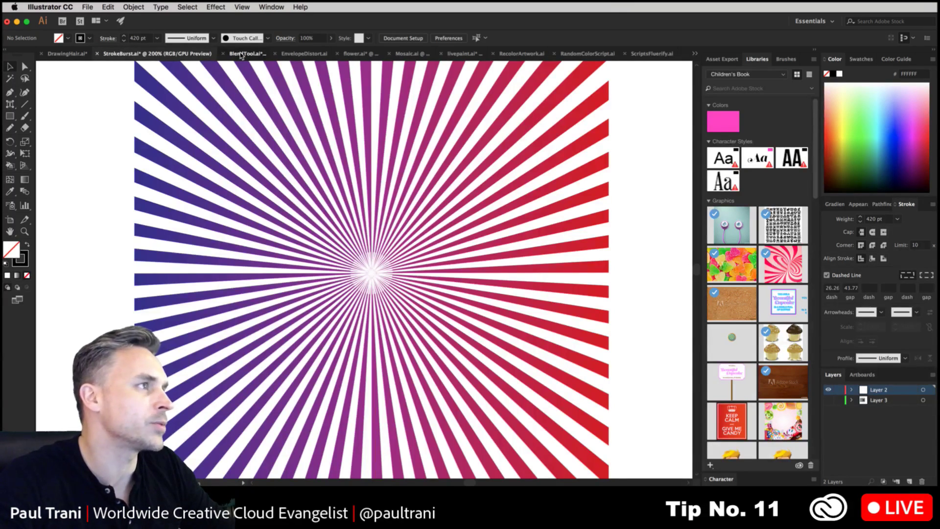
click(242, 54)
key(d)
click(10, 116)
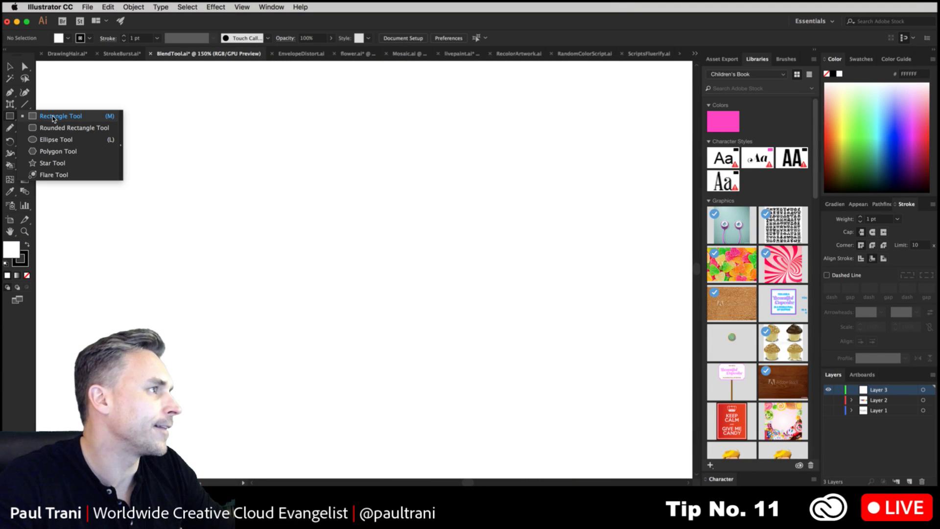
double_click(10, 127)
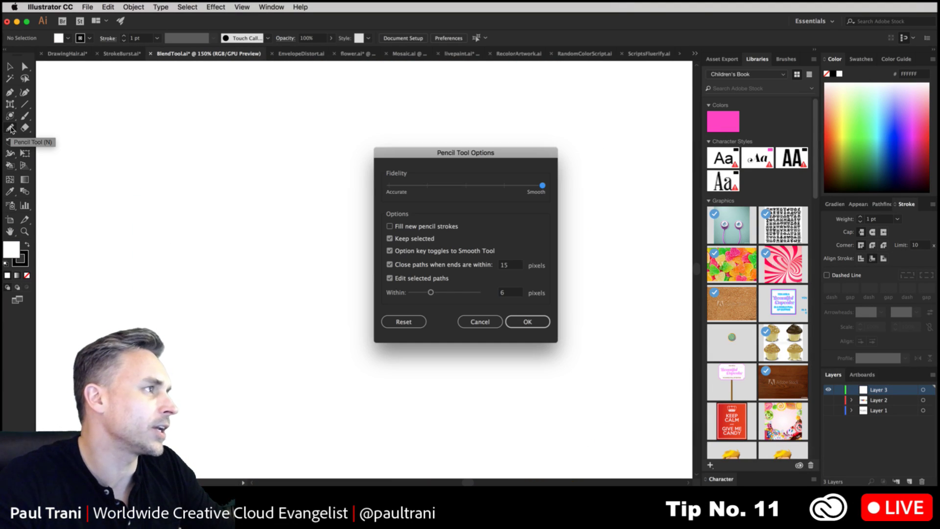
click(480, 322)
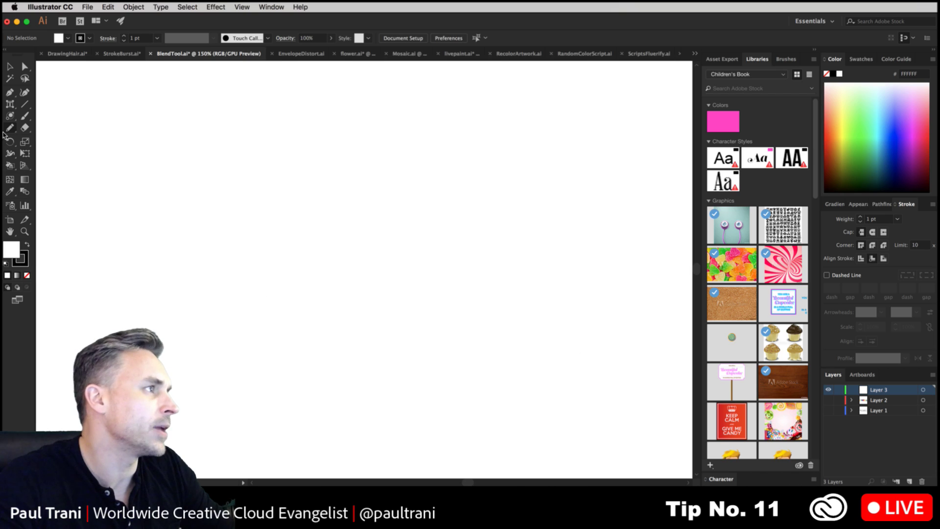
click(10, 116)
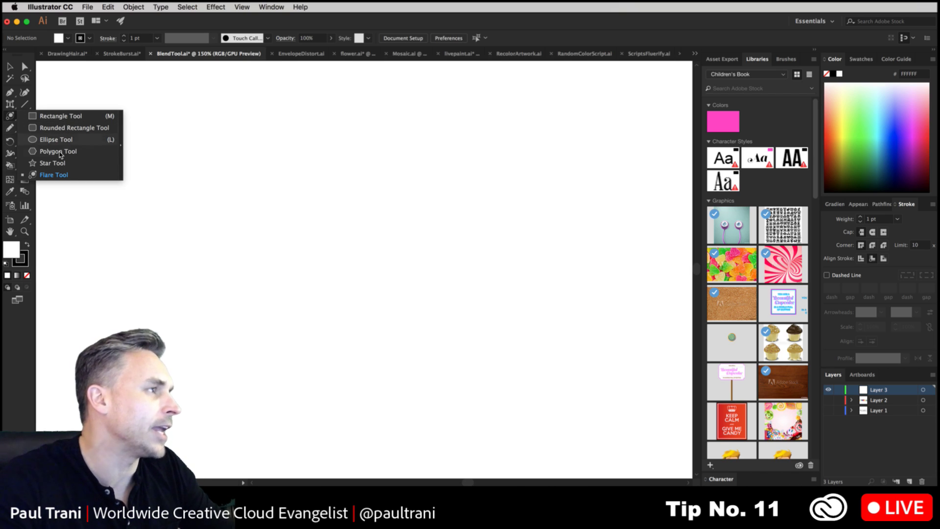
click(58, 163)
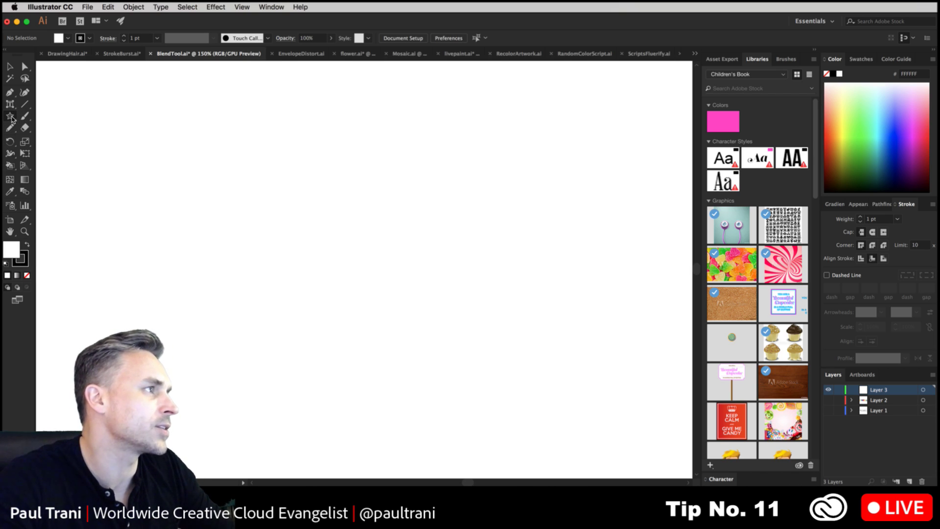
click(10, 116)
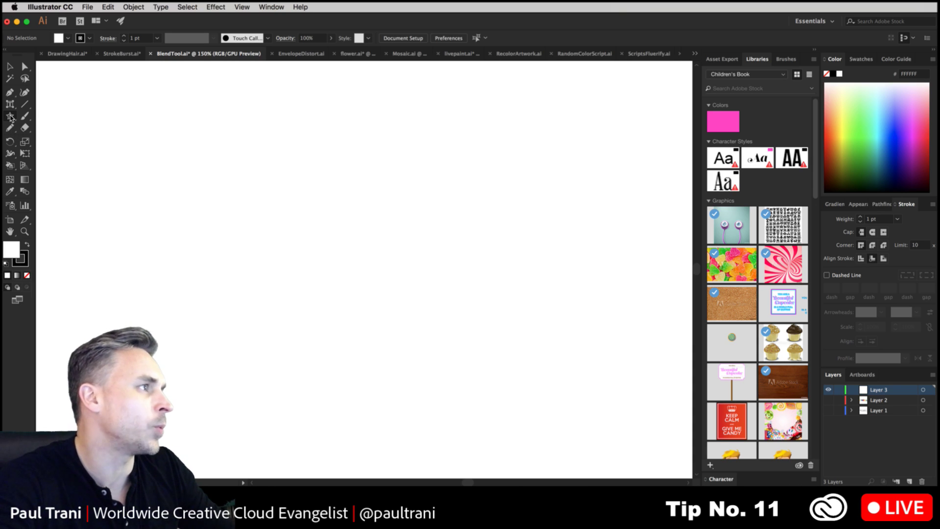
click(33, 117)
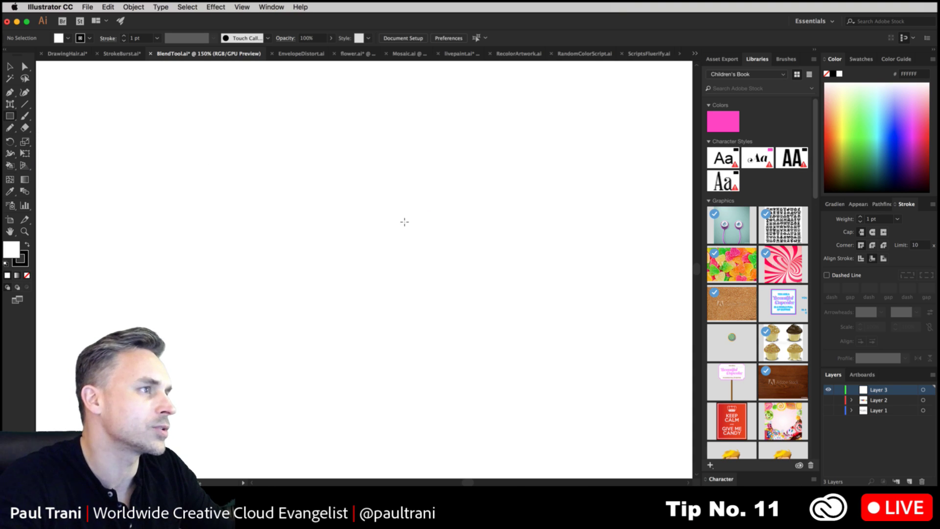
click(405, 222)
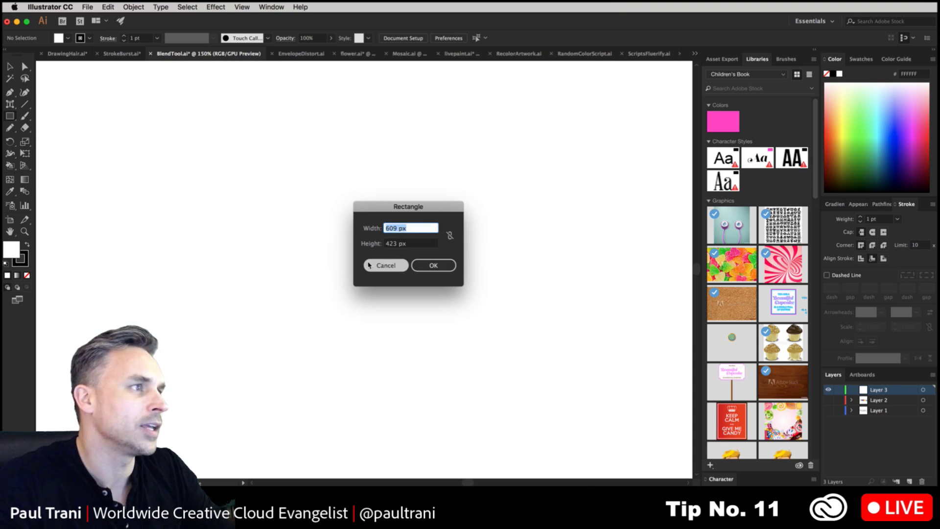
click(384, 266)
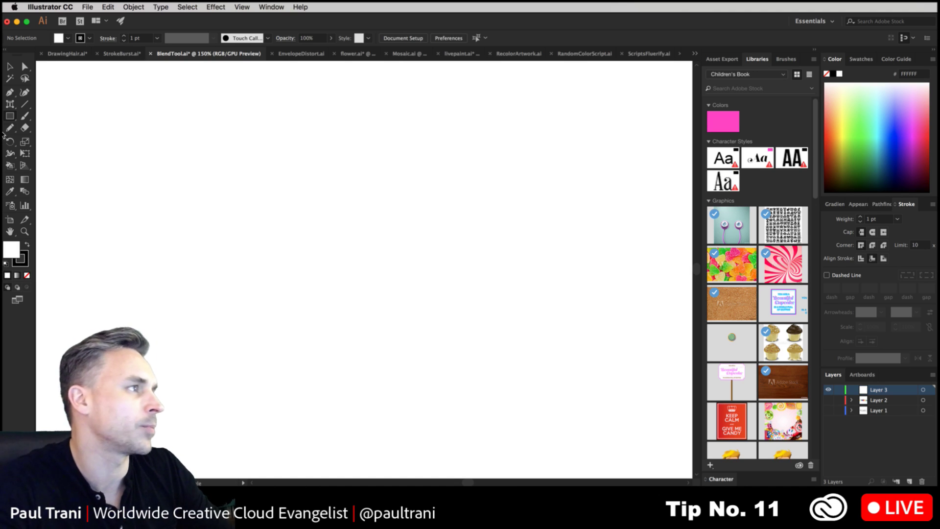
Step: Create a three-sided polygon on the artboard with the Polygon tool and delete it
click(8, 117)
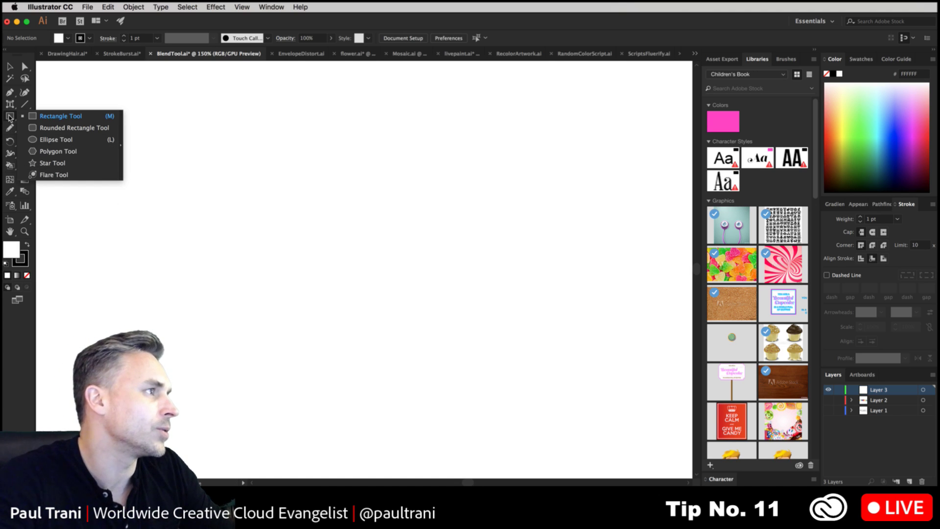
click(54, 151)
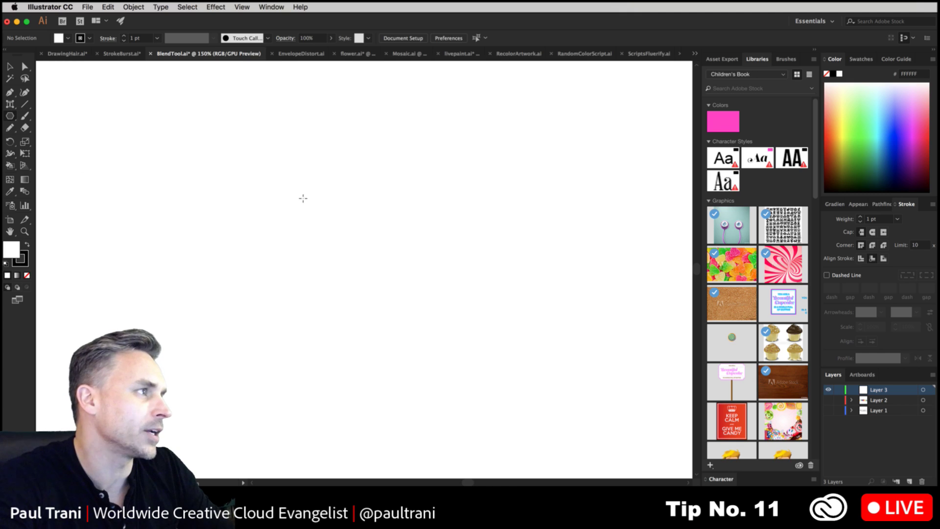
click(386, 210)
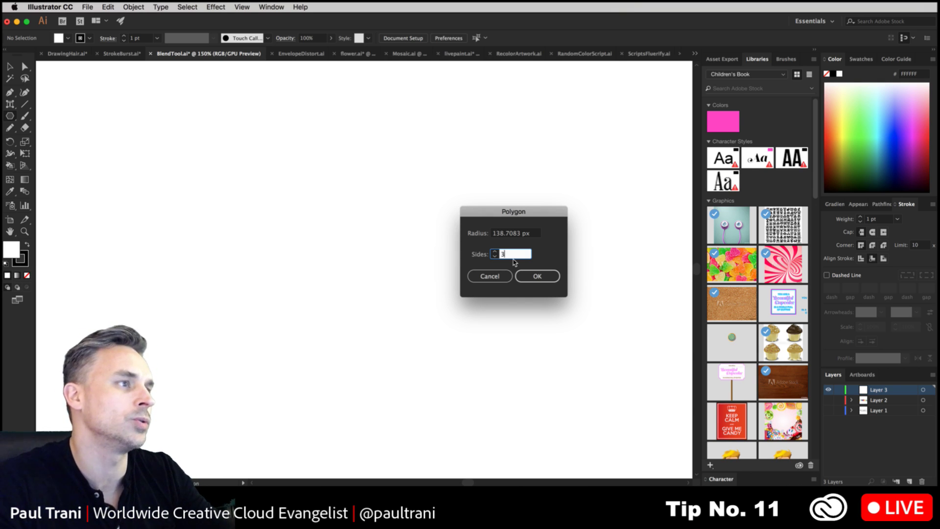
key(Return)
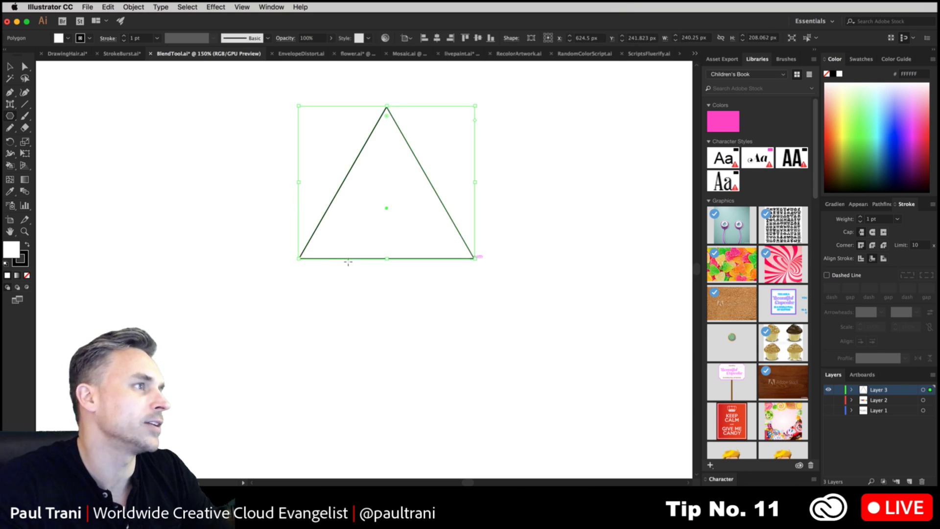
key(Delete)
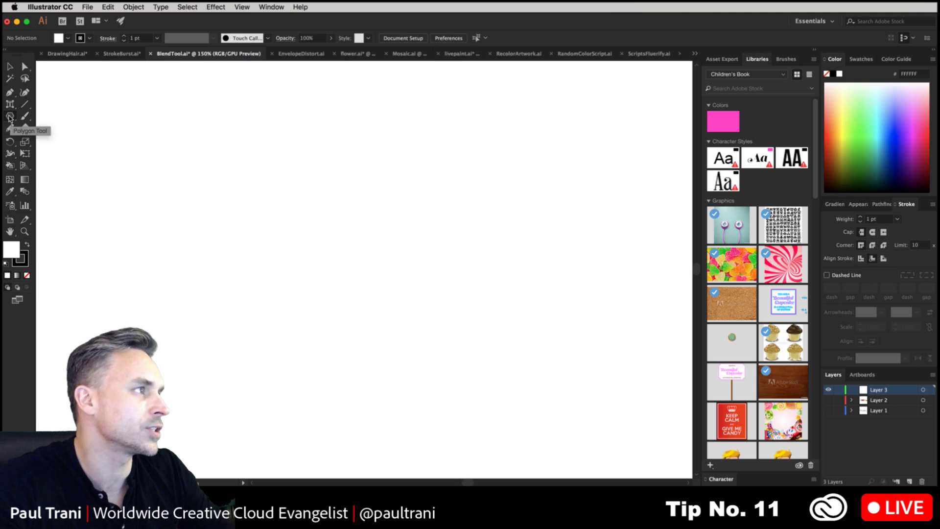
Step: Create a polygon with 40 sides on the artboard and delete it
click(9, 118)
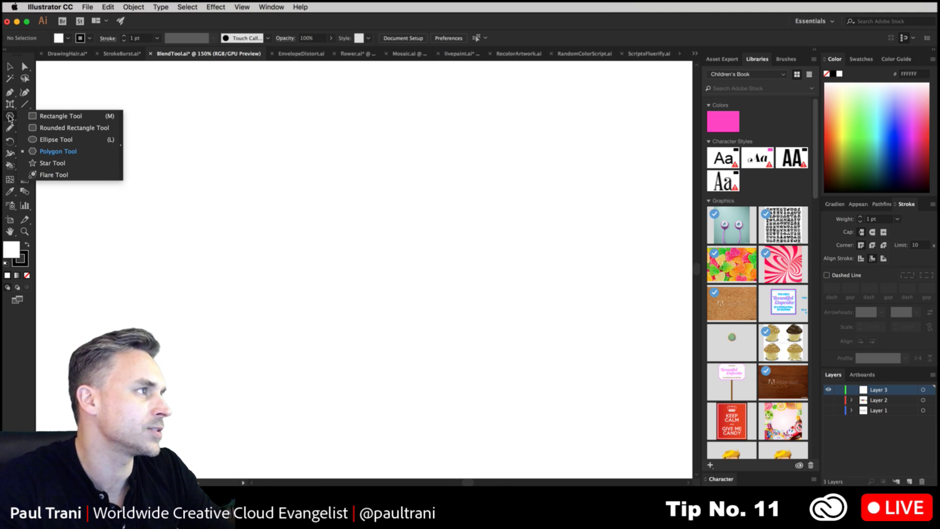
click(67, 152)
click(422, 216)
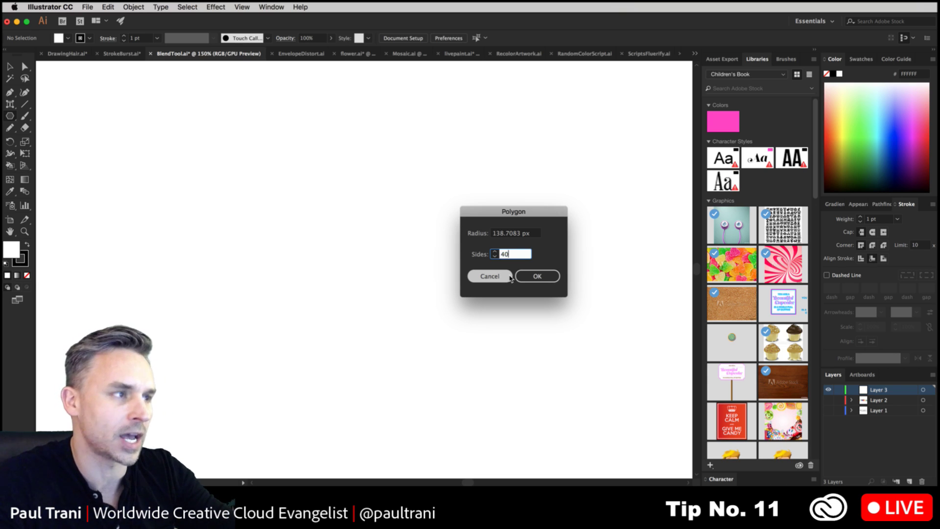
text(40)
key(Return)
key(Delete)
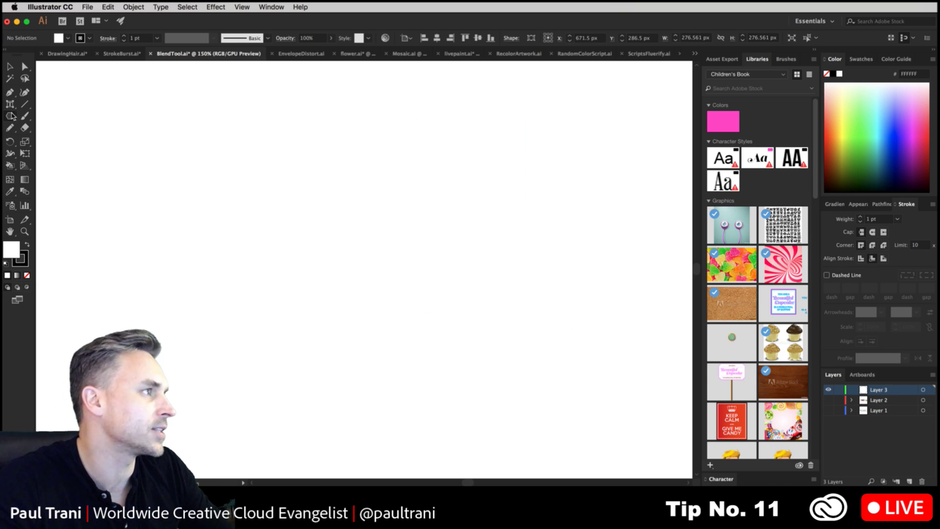
Step: Create a star with 5 points through the Star tool's options and delete the oversized shape
click(11, 116)
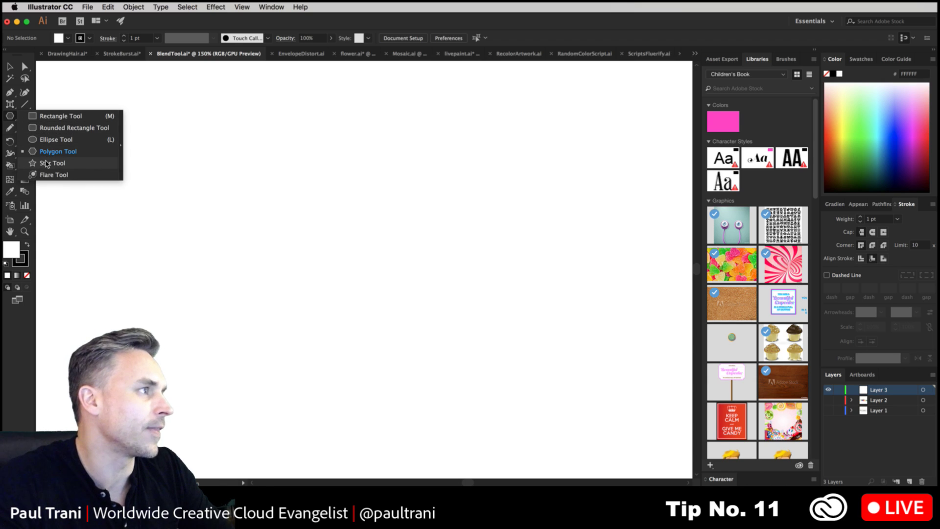
click(47, 164)
click(406, 226)
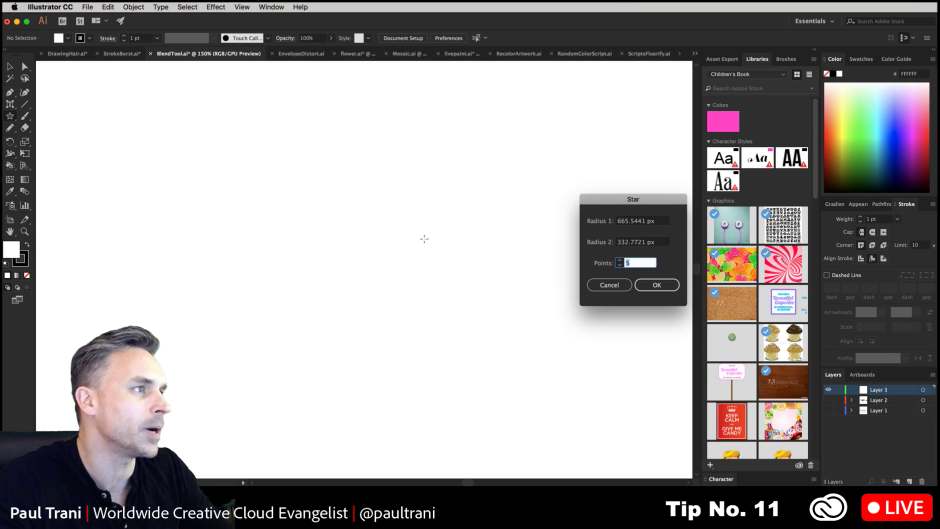
drag(581, 202, 471, 181)
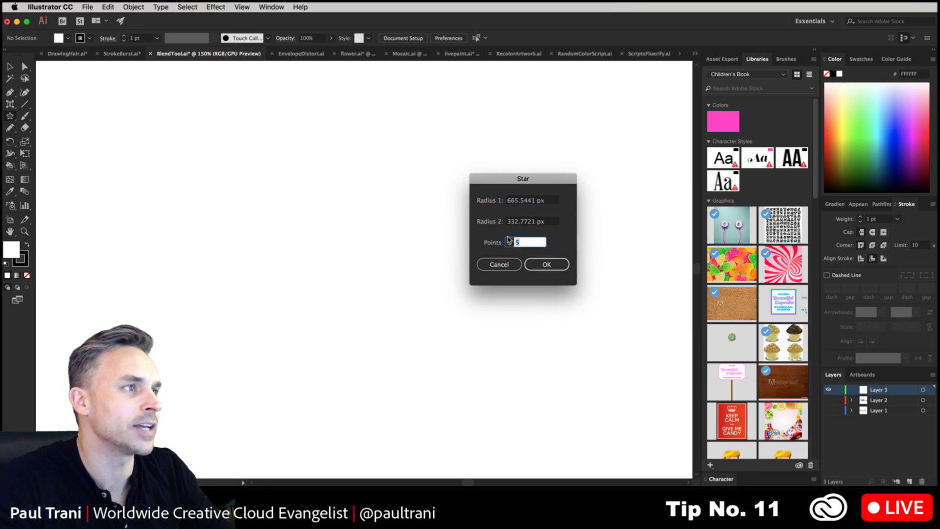
click(510, 240)
click(510, 240)
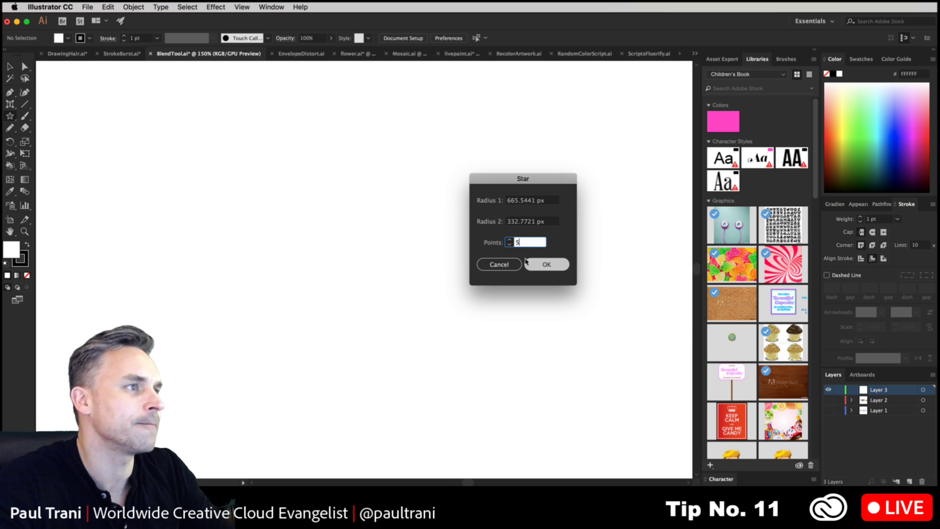
click(536, 264)
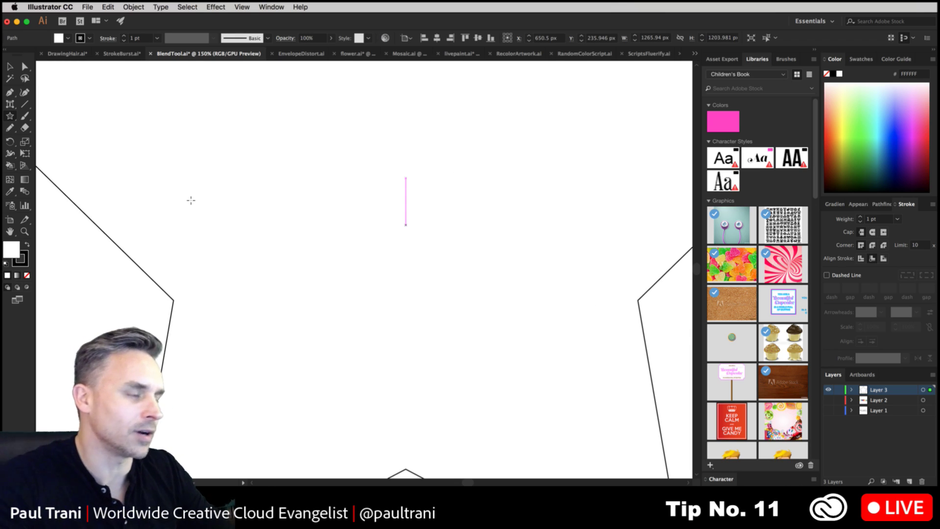
key(Delete)
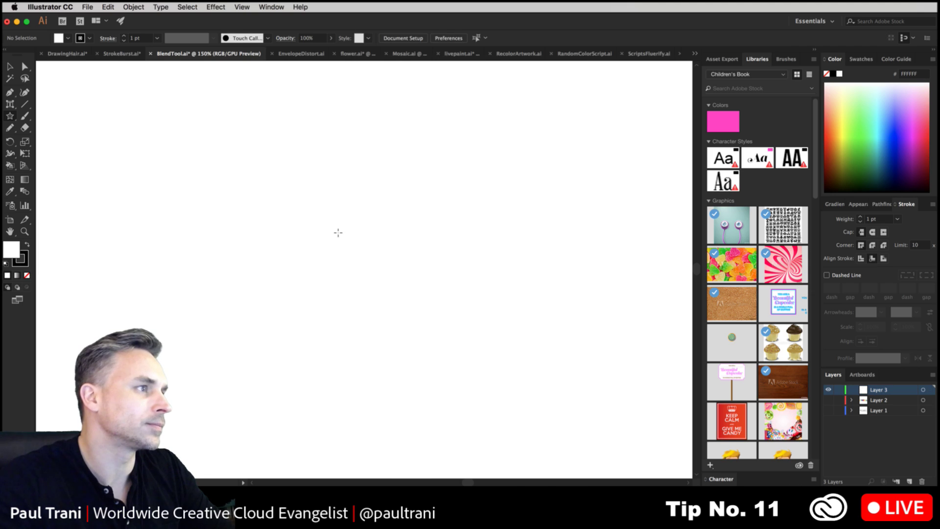
Step: Draw a five-pointed star about 197 by 187 px, fill it with library pink #FE44C3 and remove its stroke
drag(337, 227, 387, 312)
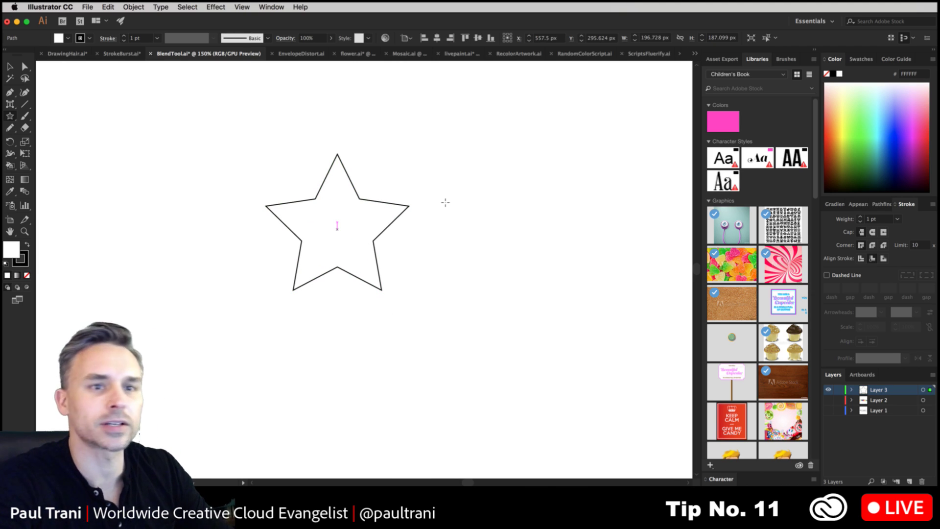
click(722, 120)
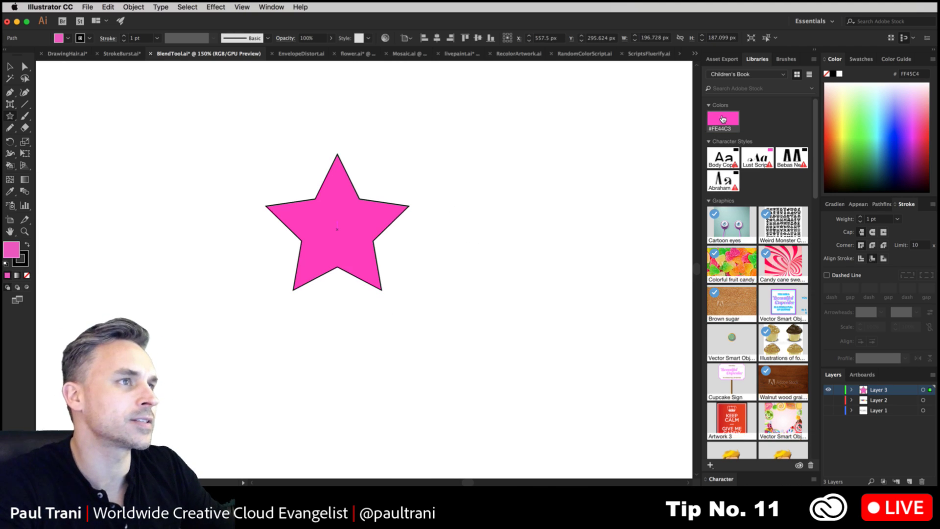
click(22, 262)
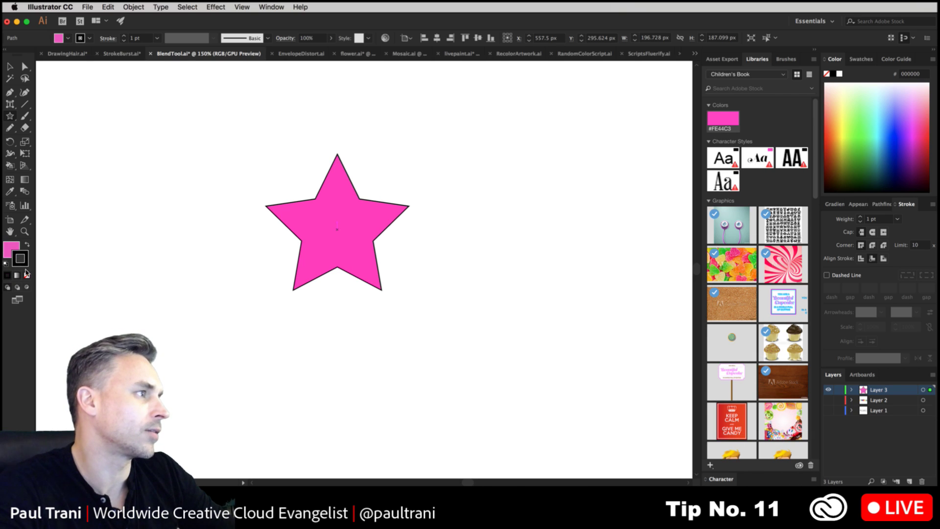
click(28, 275)
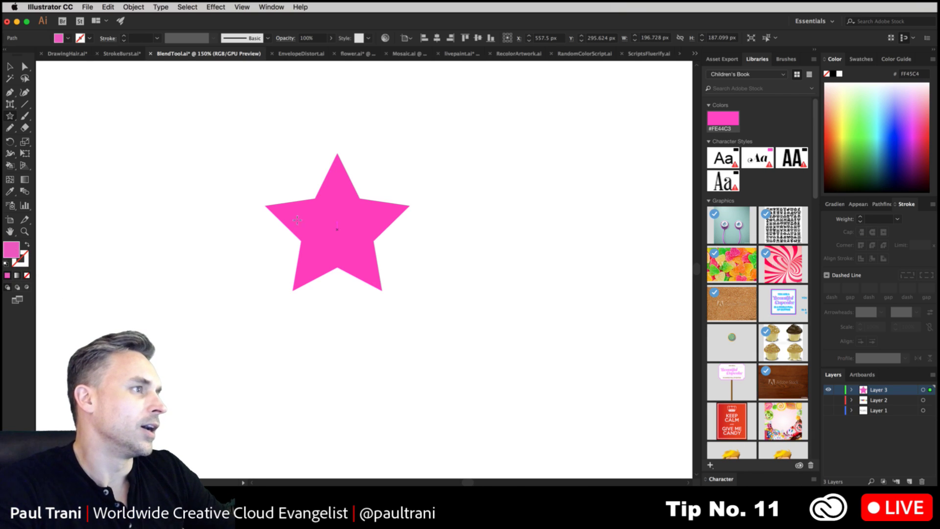
Step: Move the pink star left and slightly down, and draw a second five-pointed star about 212 by 202 px to its right
click(9, 66)
drag(361, 225, 284, 239)
drag(210, 215, 257, 220)
click(9, 116)
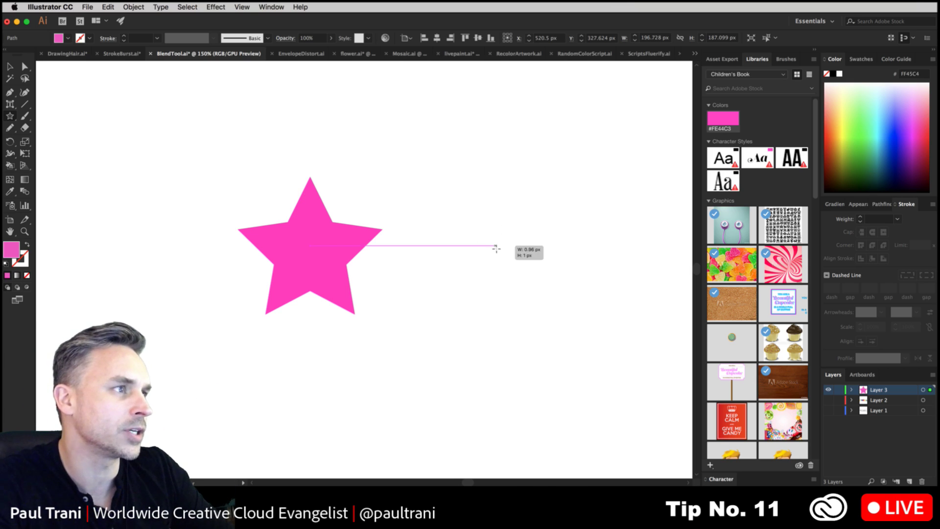
drag(495, 245, 548, 311)
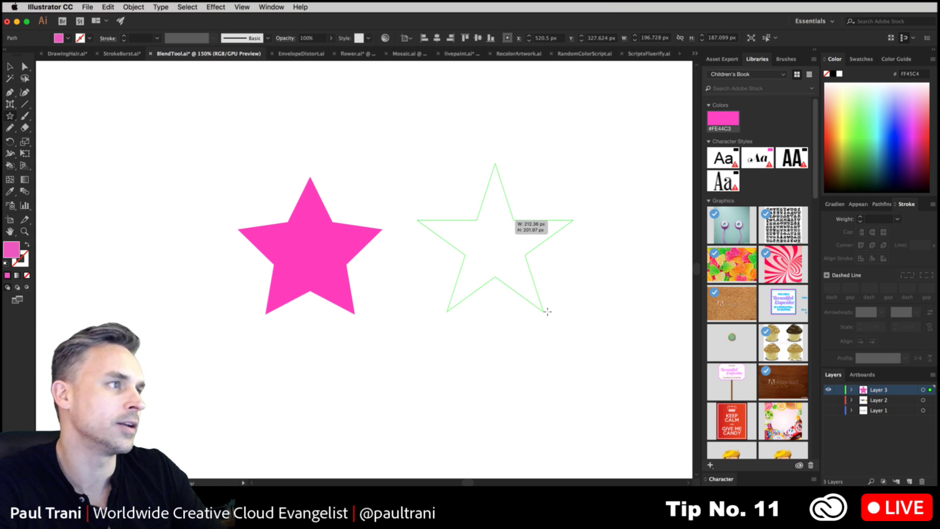
drag(547, 311, 547, 312)
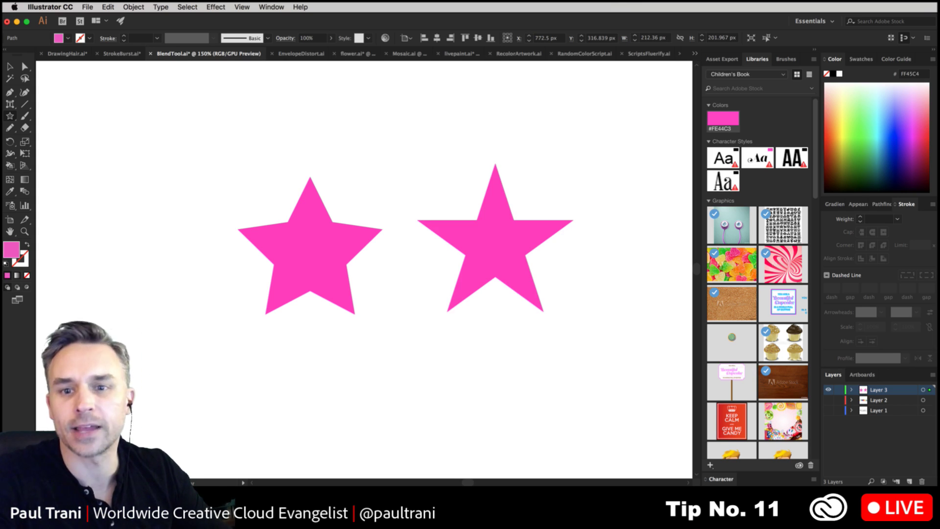
key(BackSpace)
key(BackSpace)
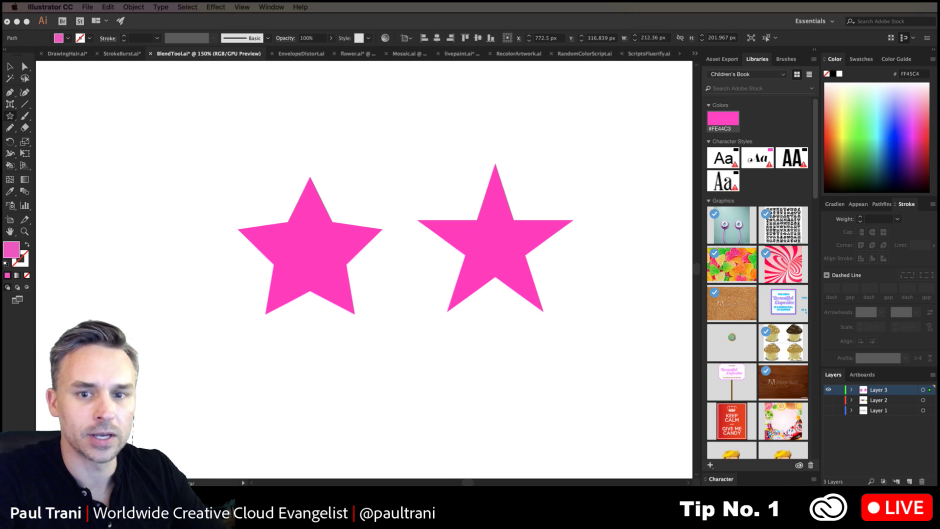
text(15)
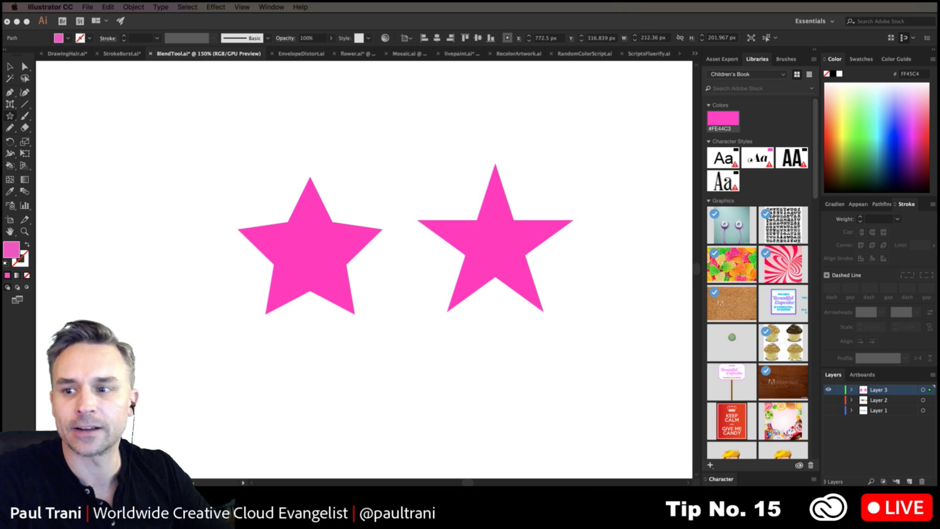
click(8, 68)
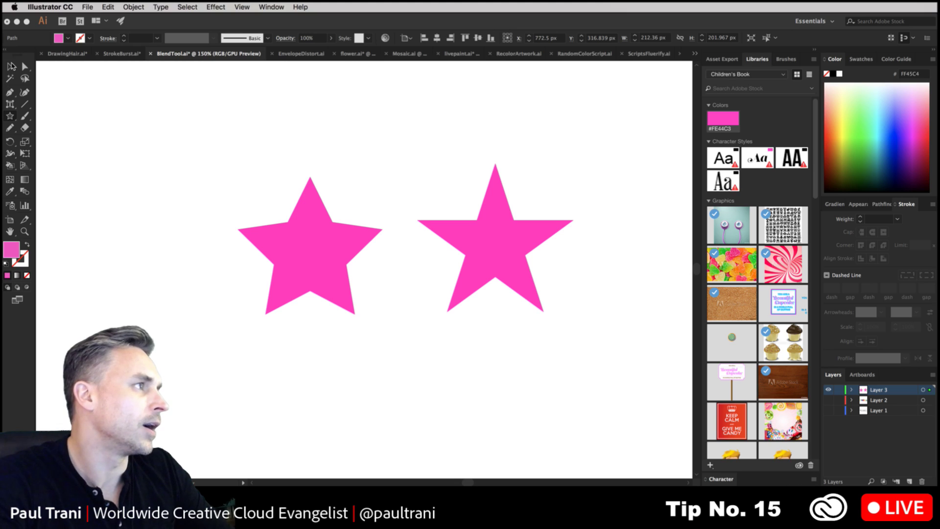
click(274, 231)
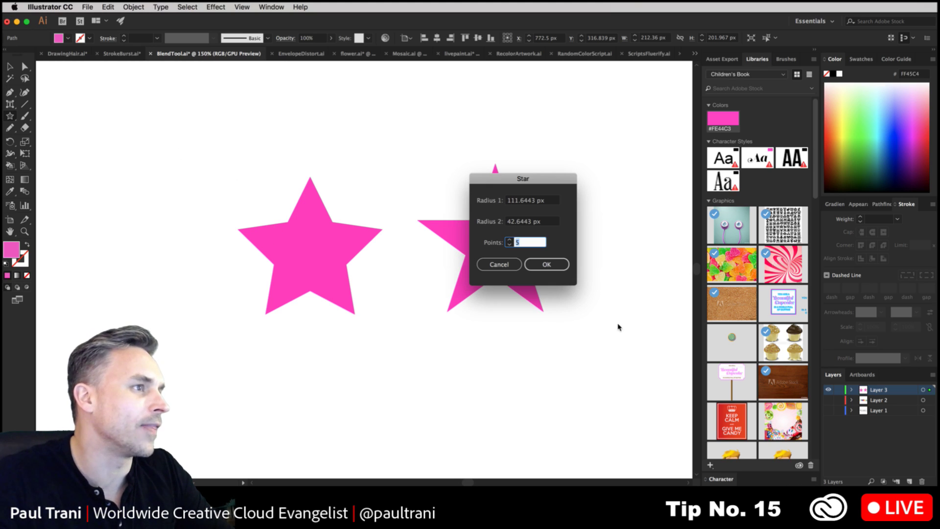
click(503, 265)
Step: Select both pink stars and delete them from the artboard
click(11, 68)
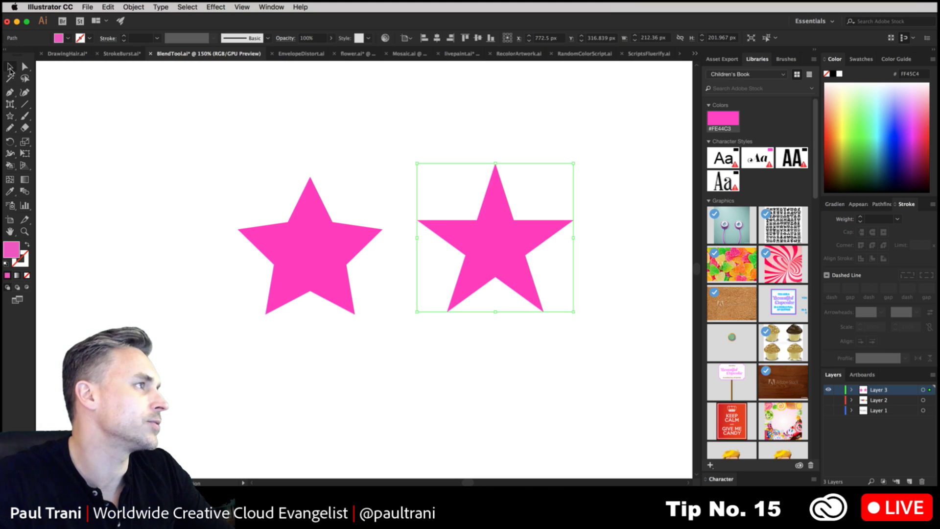
drag(165, 128, 600, 363)
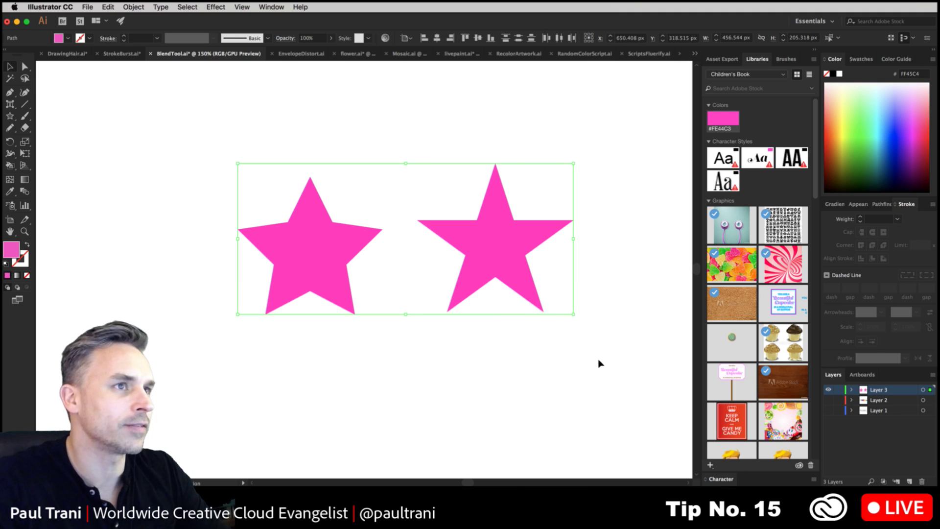
key(Delete)
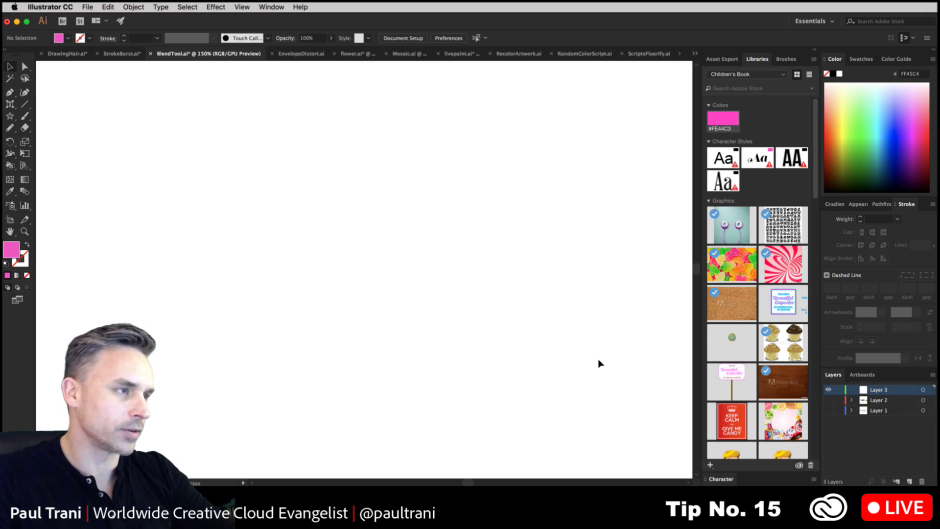
Step: Draw a 1366 by 768 px rectangle that covers the whole artboard
key(super+minus)
key(super+minus)
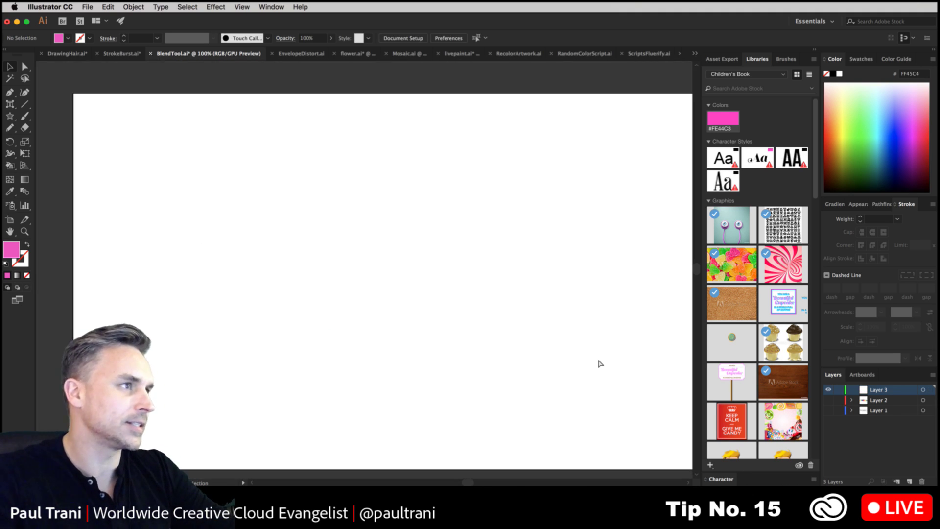
click(26, 179)
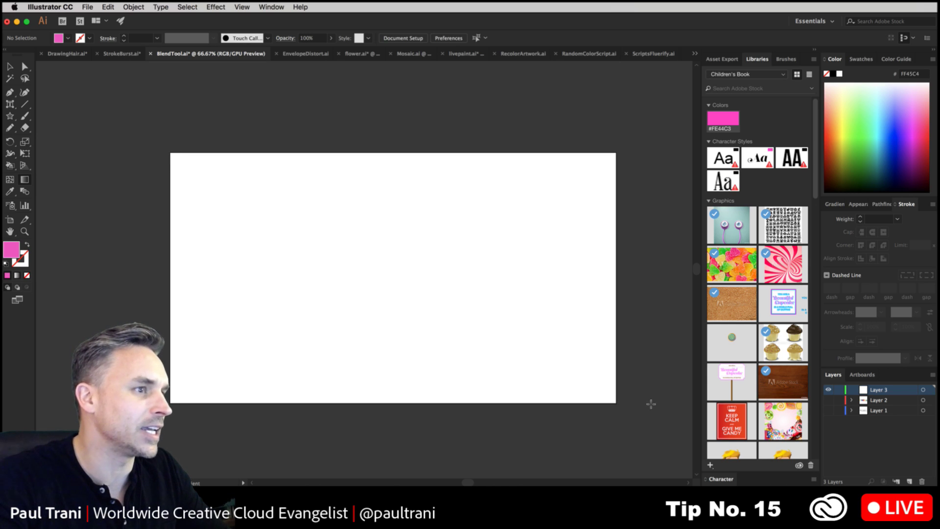
click(11, 116)
drag(11, 116, 34, 116)
drag(169, 152, 616, 405)
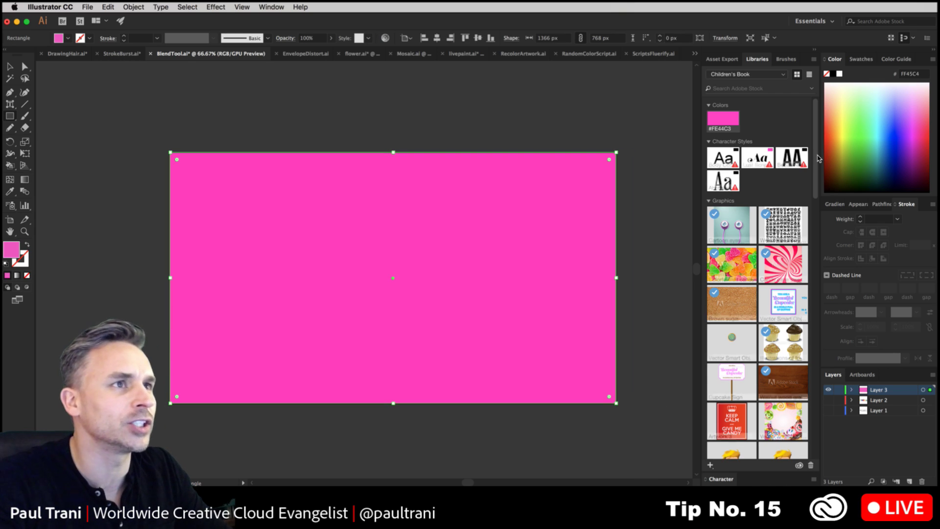
Step: Fill the rectangle with the light-to-dark blue gradient swatch
click(858, 61)
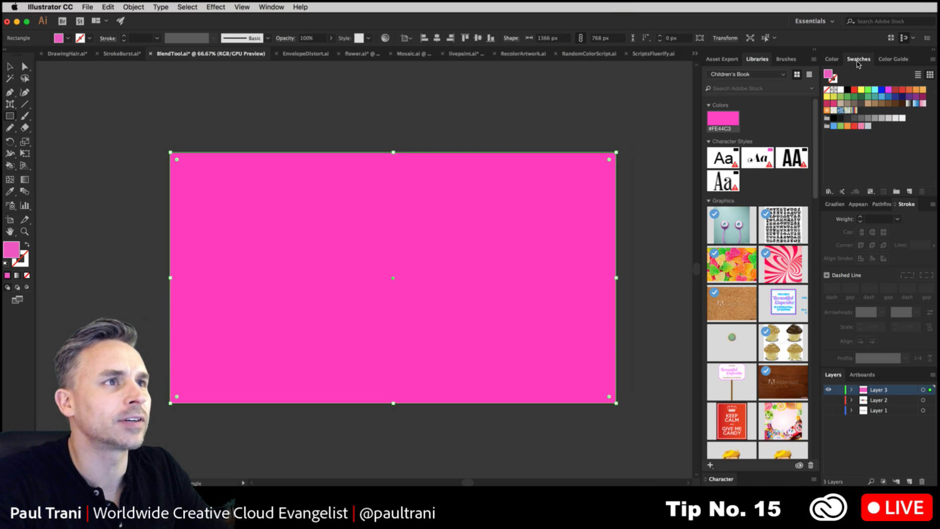
click(854, 110)
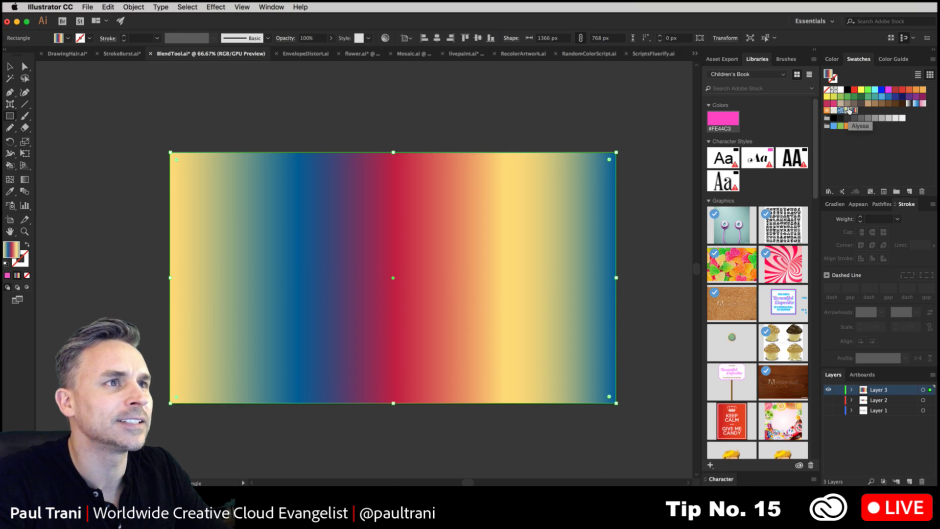
click(915, 102)
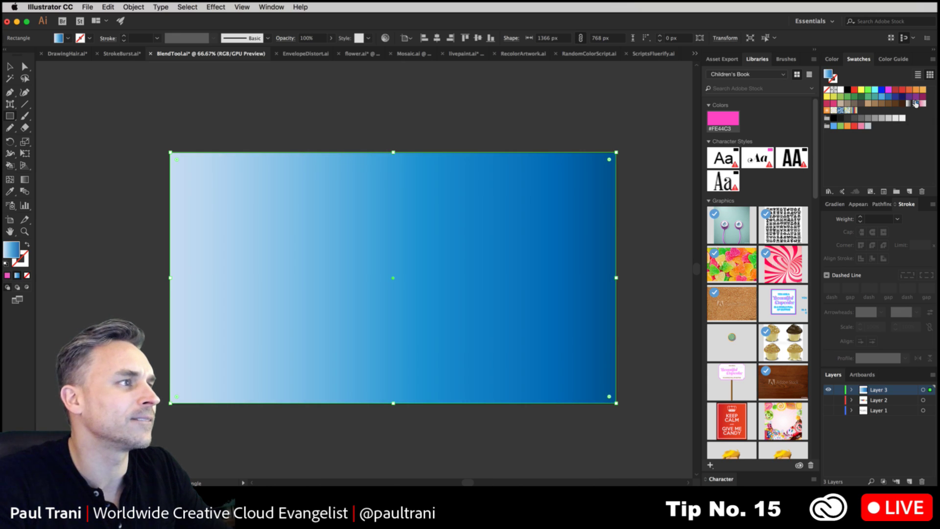
Step: Add a new layer above Layer 3 and lock Layer 3 with the gradient rectangle
click(909, 481)
click(836, 399)
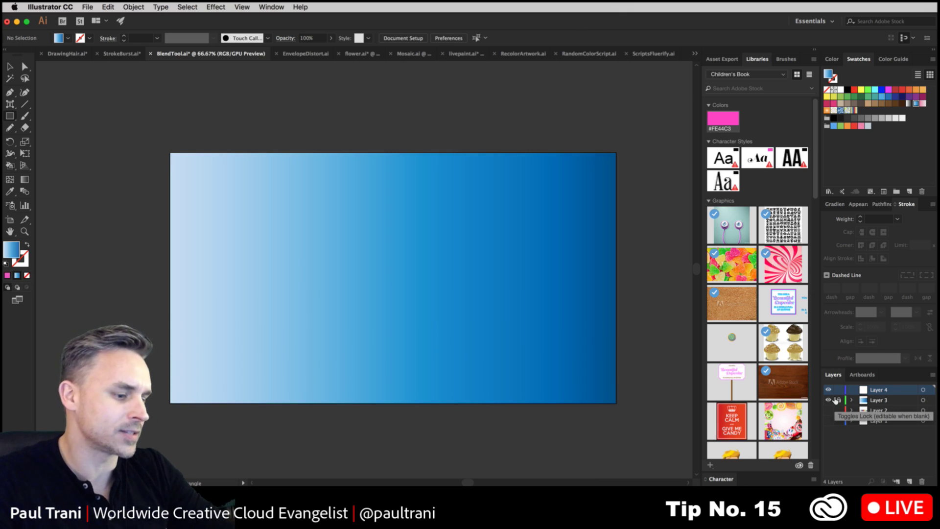
key(super+1)
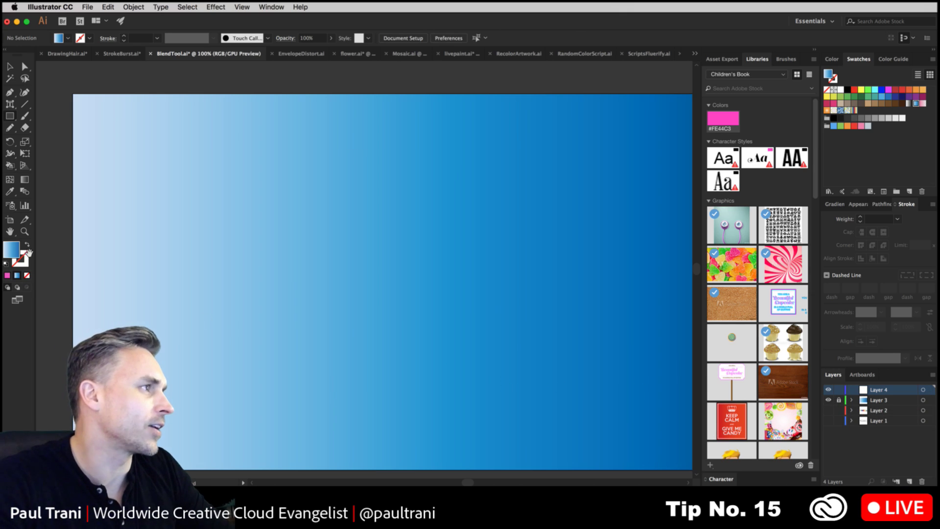
click(159, 218)
click(386, 267)
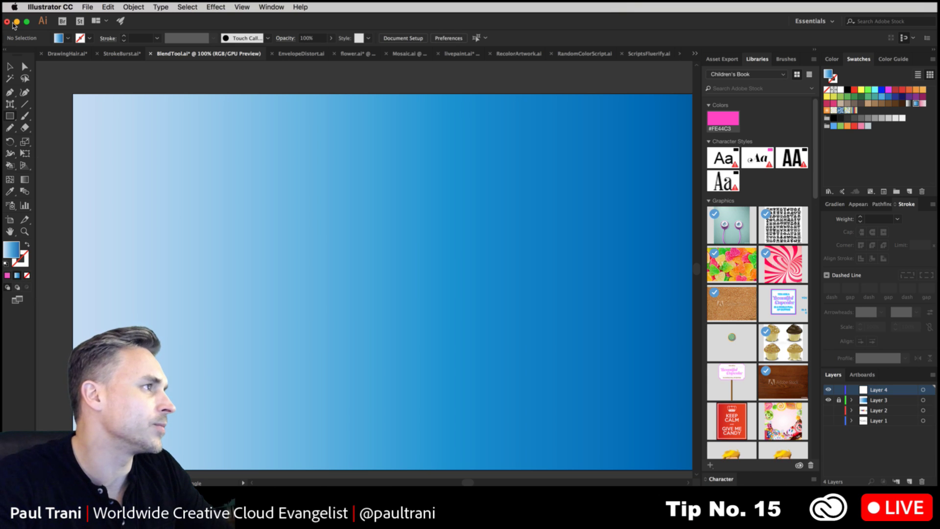
key(v)
mouse_move(216, 224)
mouse_down()
mouse_move(202, 202)
mouse_move(199, 216)
mouse_up()
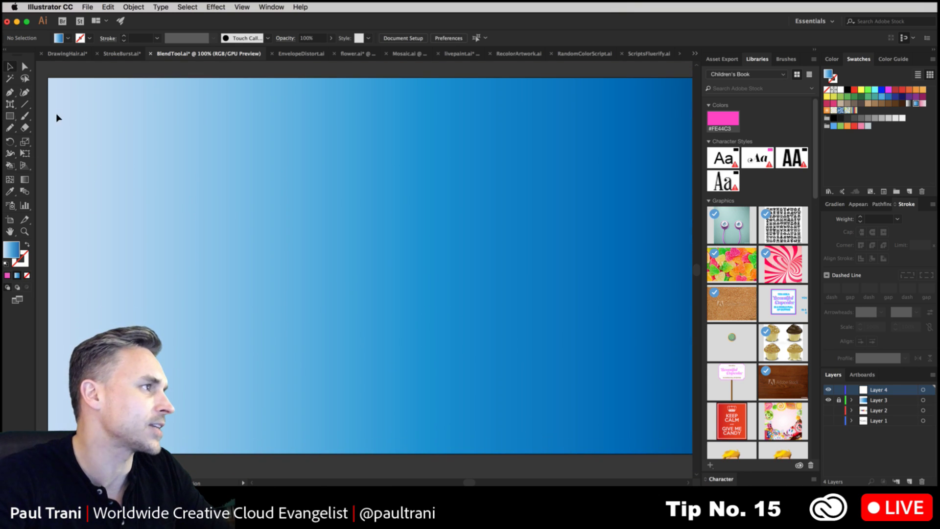
drag(7, 118, 45, 162)
drag(157, 147, 191, 152)
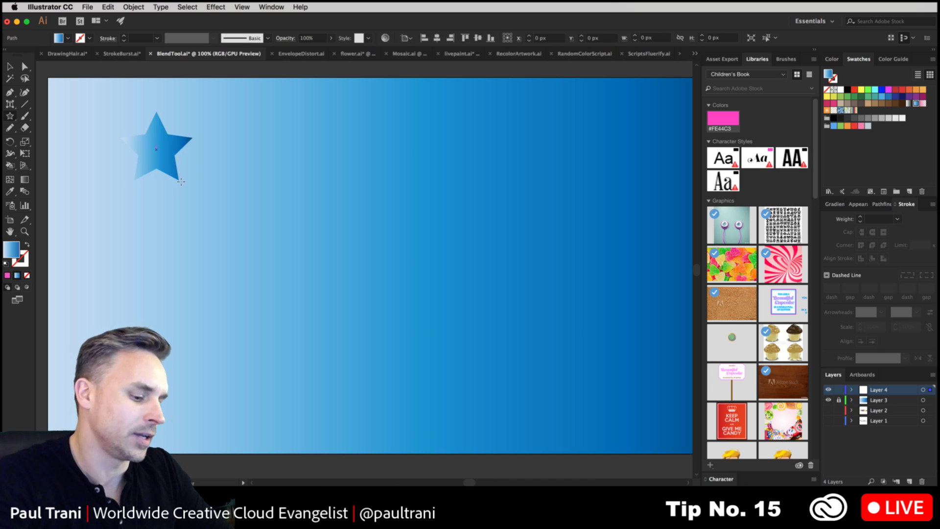
key(super+z)
Step: Set a white fill with no stroke and draw a star about 123 by 117 px near the artboard's upper-left corner
click(5, 263)
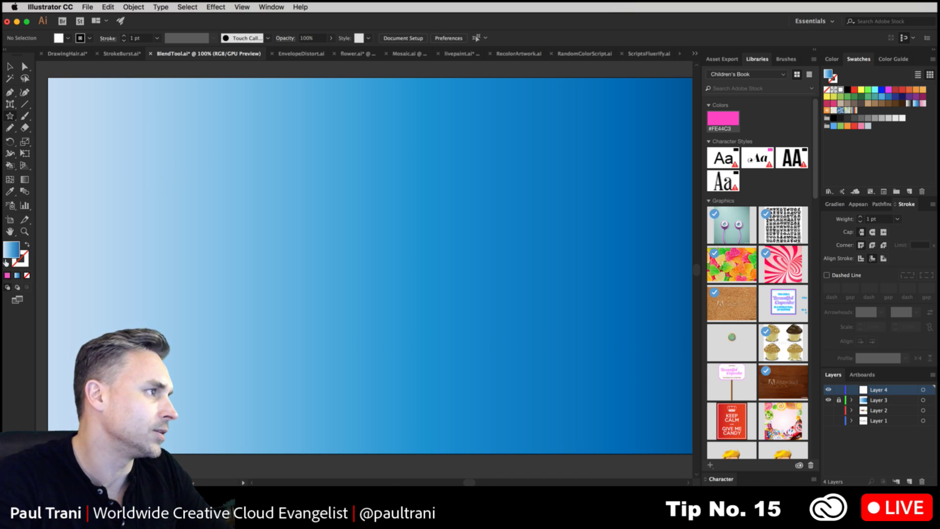
click(26, 275)
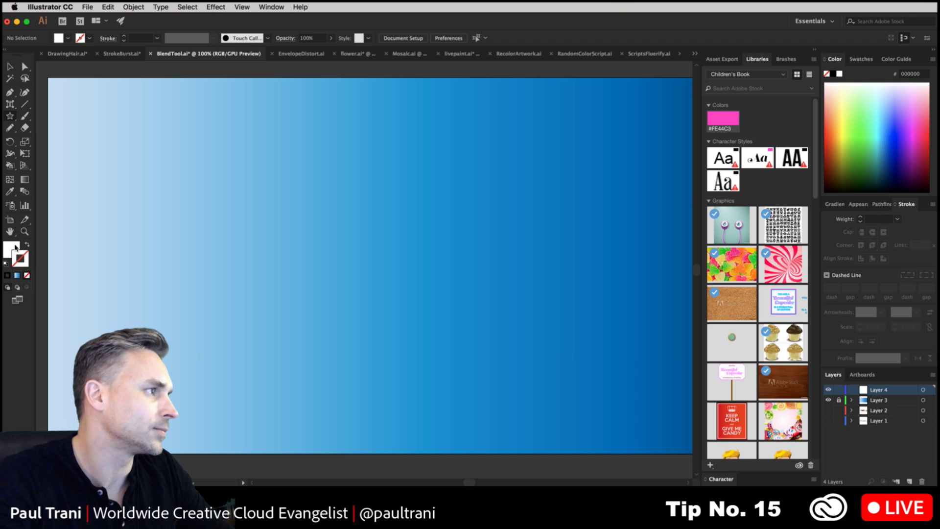
key(x)
drag(143, 159, 165, 176)
click(9, 68)
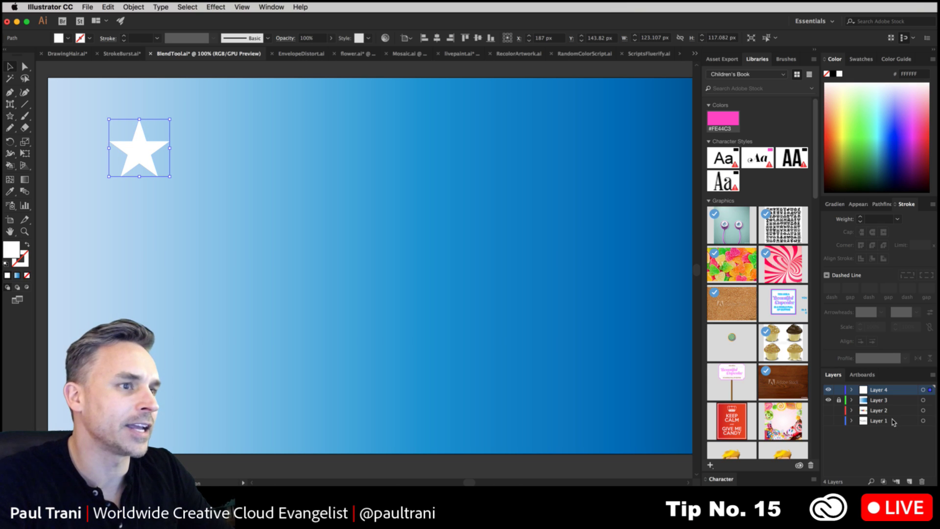
Step: Copy the star 173 px to the right and repeat the transformation to make a row of seven stars
drag(137, 153, 219, 155)
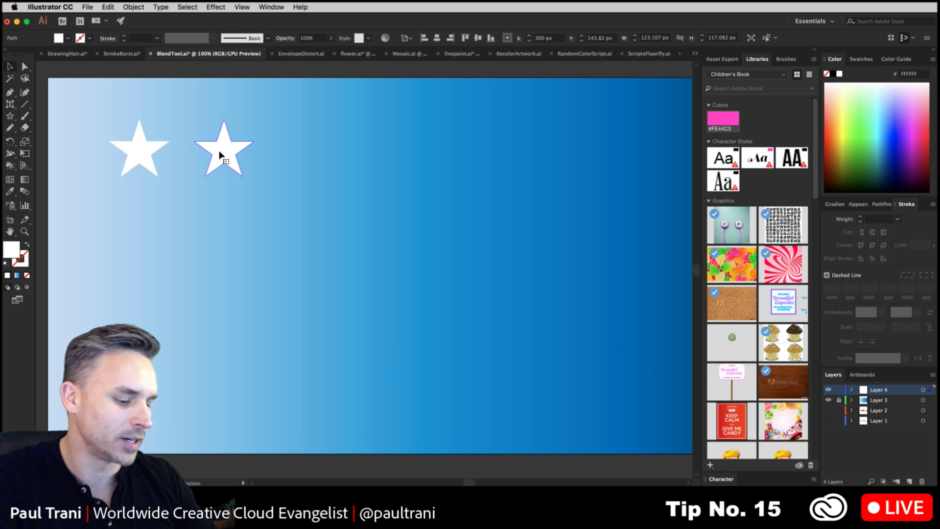
key(ctrl+d)
key(ctrl+d)
key(ctrl+d)
key(ctrl+d)
key(ctrl+d)
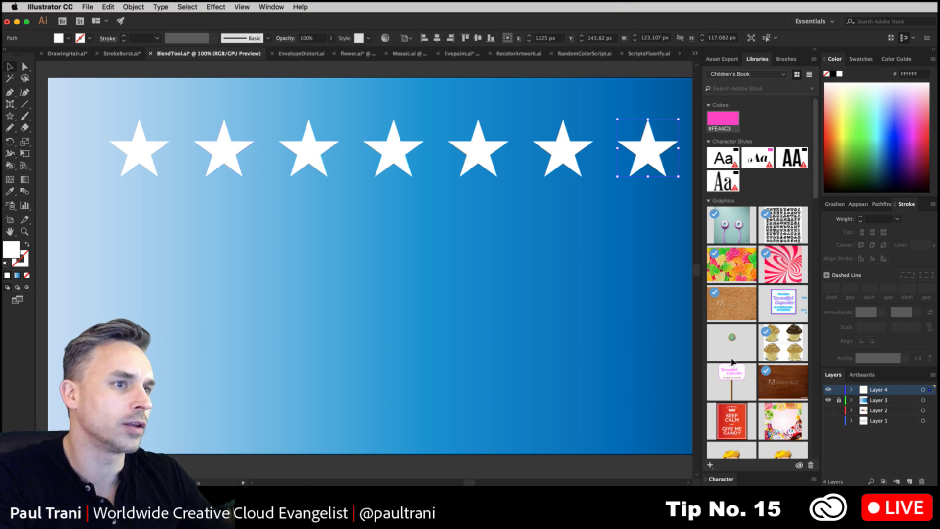
Step: Copy the row of seven stars 152 px downward and repeat the transformation to make five rows
drag(86, 104, 661, 204)
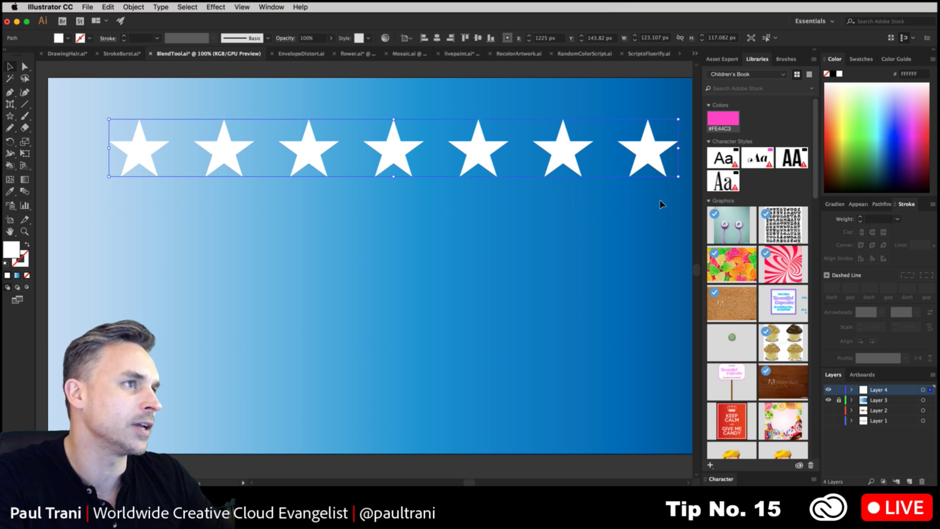
drag(642, 140, 637, 212)
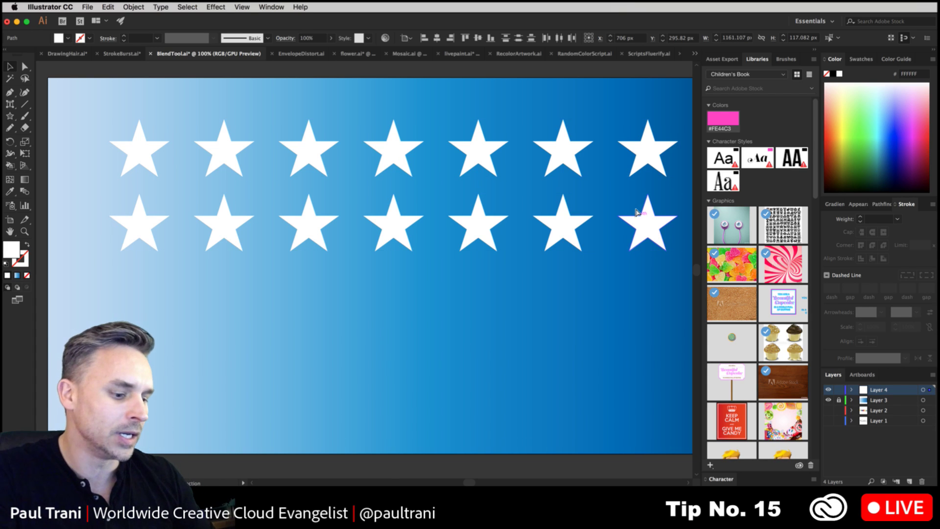
key(super+d)
key(super+d)
key(super+d)
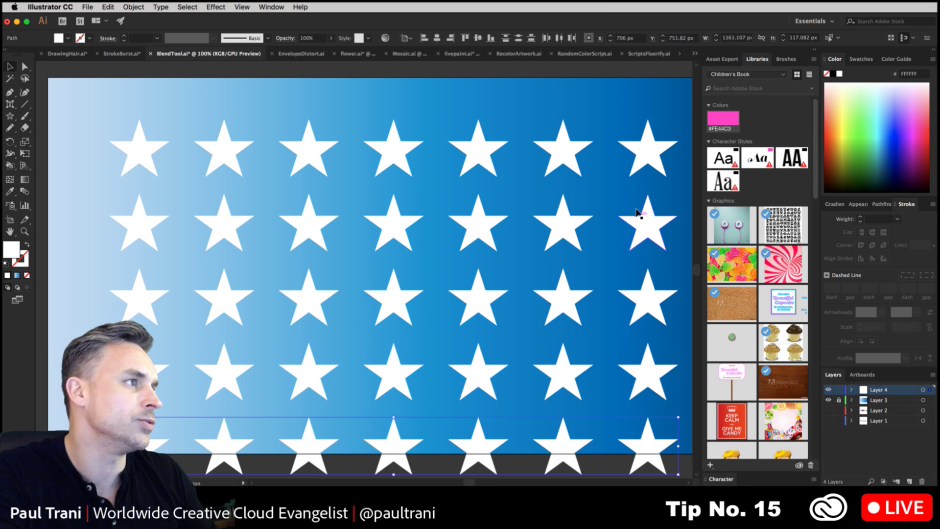
Step: Select all the white stars in the grid and delete them
key(super+a)
key(Delete)
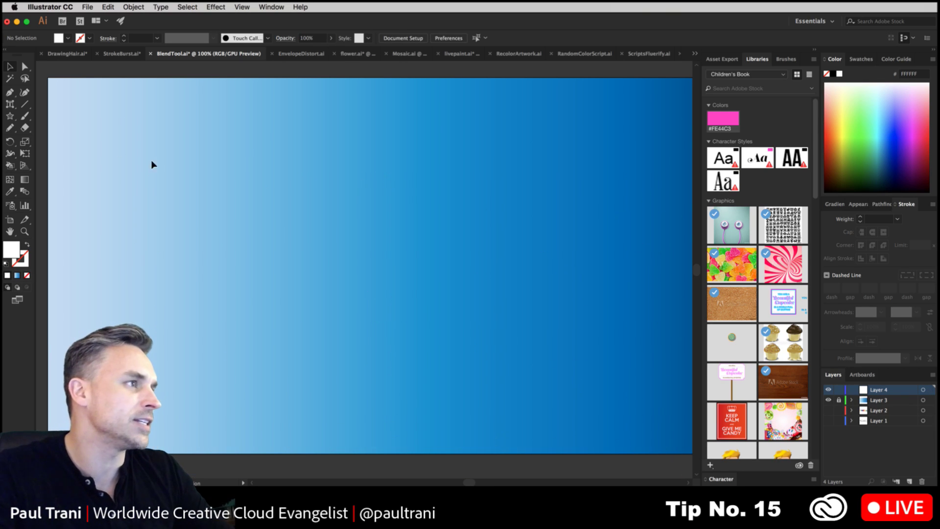
Step: Draw a large upright star, swap fill and stroke to get a white outline without fill, and delete the star
click(8, 115)
drag(278, 212, 277, 126)
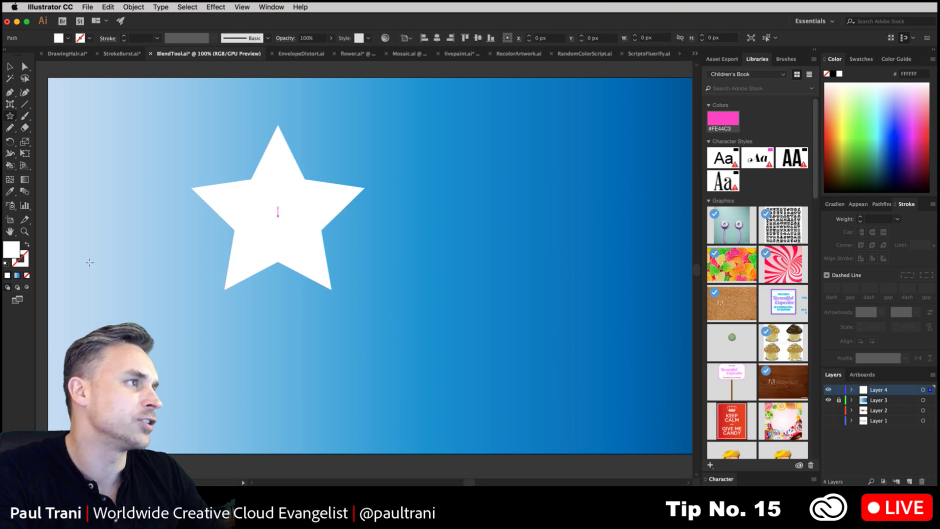
click(28, 245)
key(Delete)
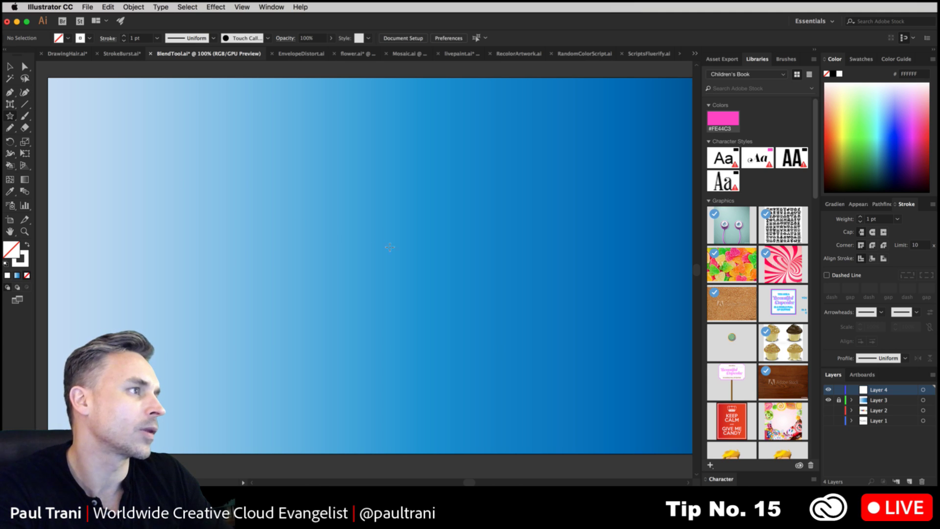
Step: Try two large bursts of nested, rotating star outlines from the artboard's middle, deleting each one
mouse_move(380, 245)
mouse_down()
mouse_move(387, 274)
mouse_move(303, 391)
mouse_move(274, 465)
mouse_move(261, 449)
mouse_up()
drag(273, 246, 281, 329)
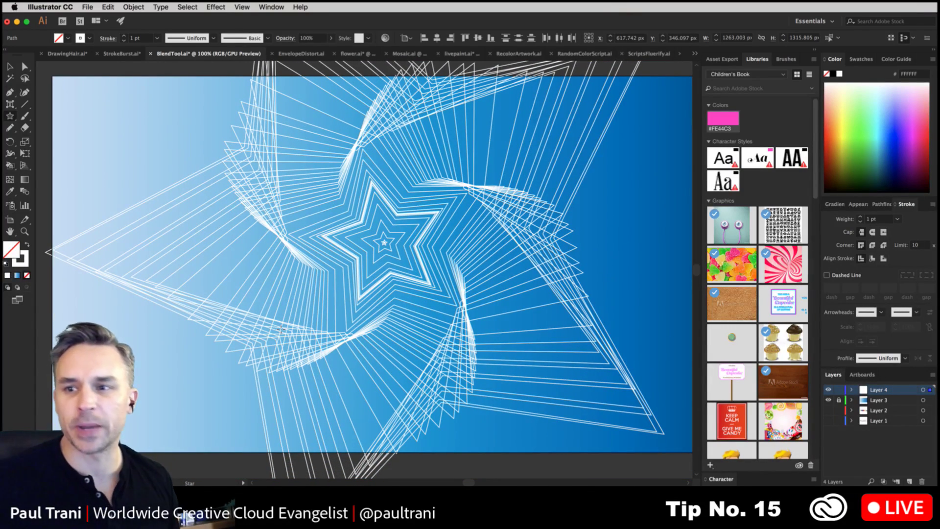
key(super+equal)
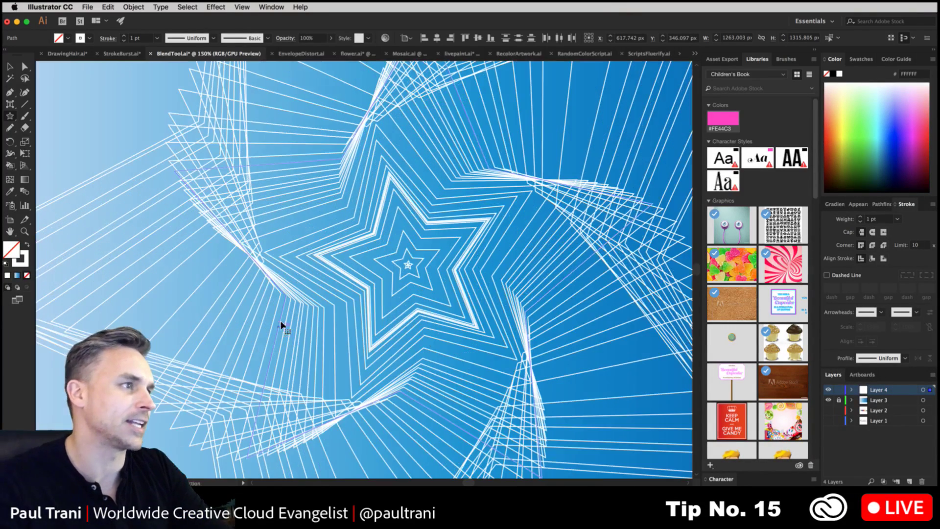
key(Delete)
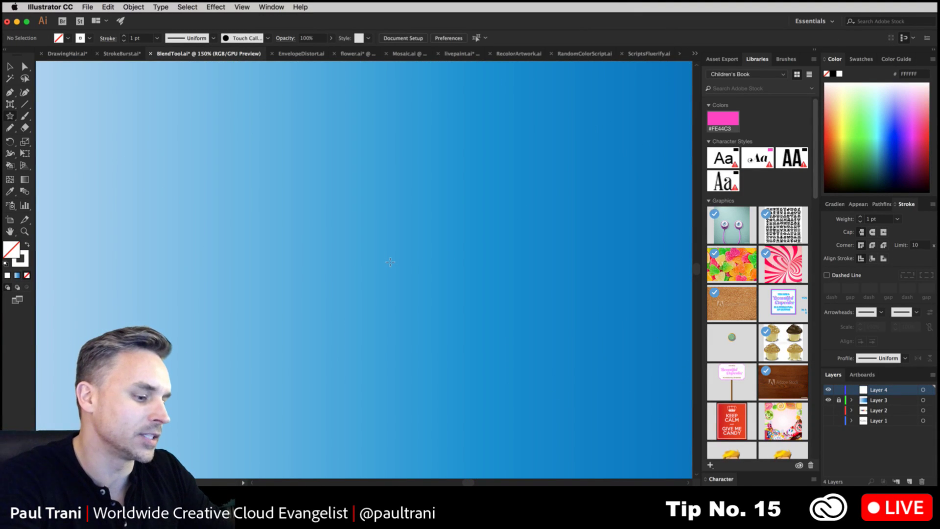
mouse_move(390, 259)
mouse_down()
mouse_move(402, 319)
mouse_move(360, 385)
mouse_move(309, 418)
mouse_move(243, 439)
mouse_up()
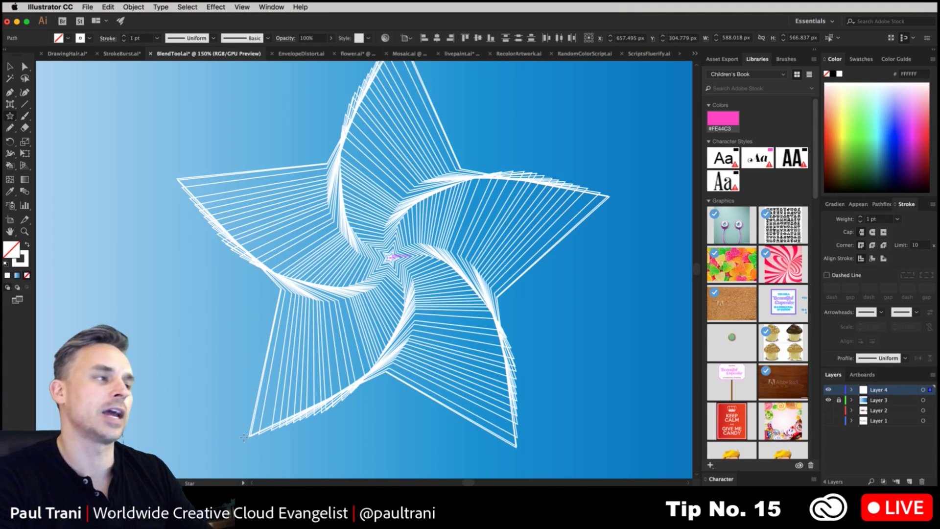
key(Delete)
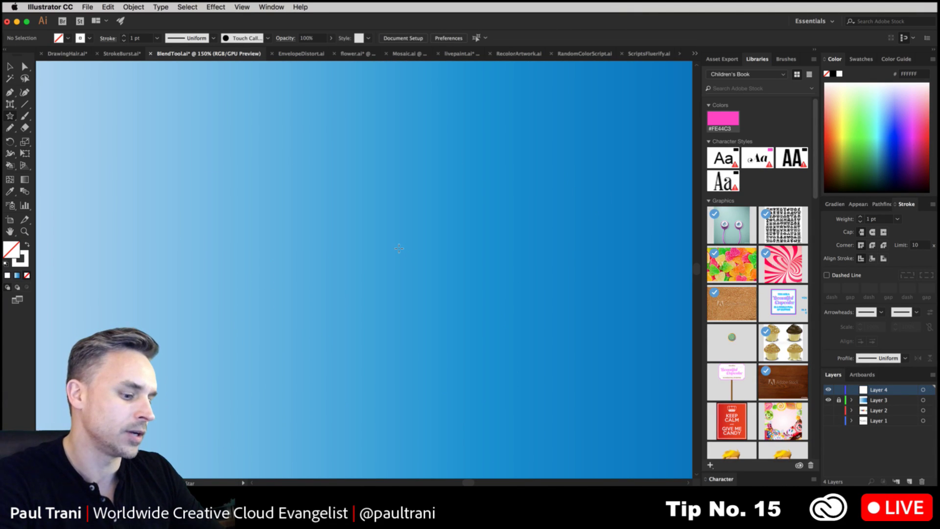
Step: Draw a burst of nested, slightly rotated white star outlines about 385 by 391 px in the artboard's middle
mouse_move(399, 248)
mouse_down()
mouse_move(398, 309)
mouse_move(376, 350)
mouse_move(336, 386)
mouse_up()
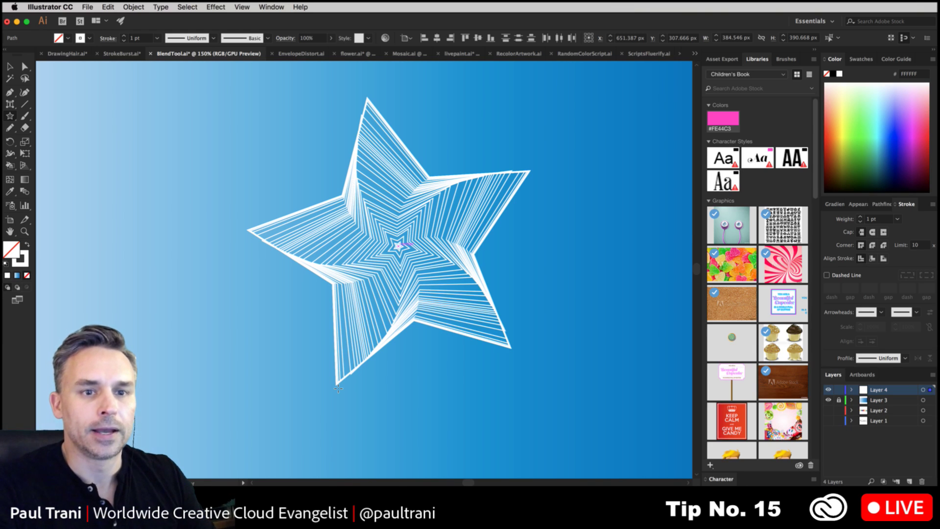
click(10, 66)
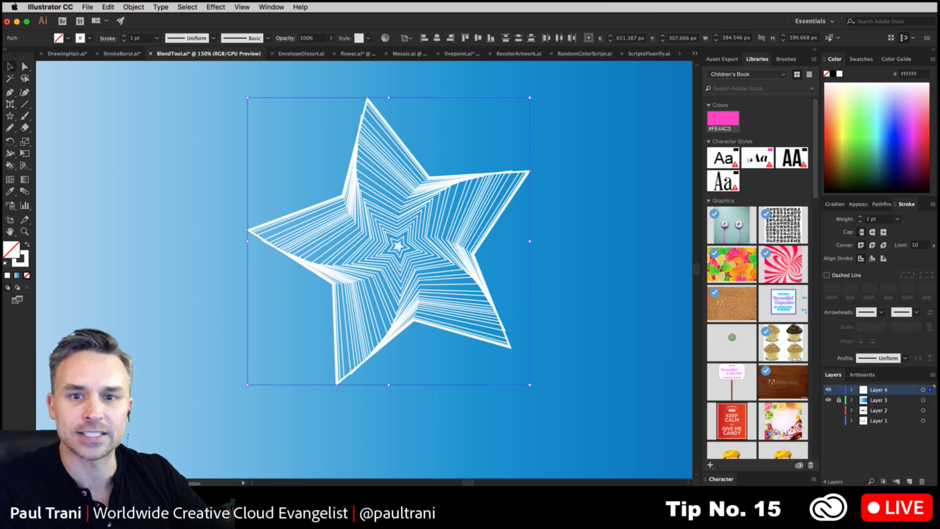
key(BackSpace)
text(=)
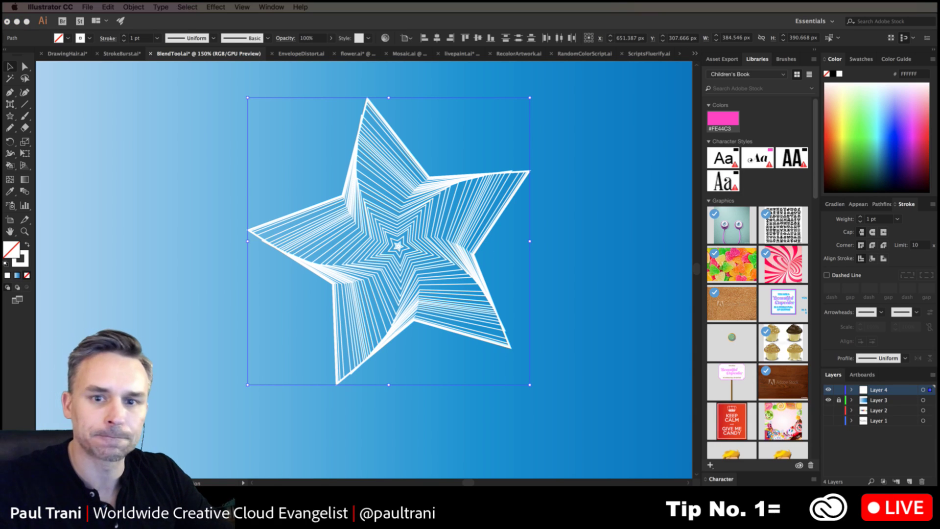
key(BackSpace)
text(8)
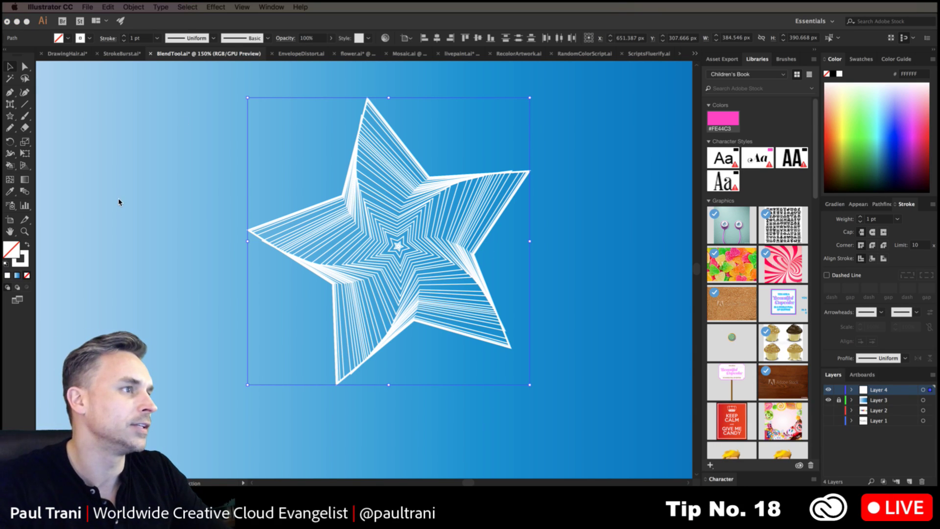
Step: Deselect the star burst, add a new layer above Layer 4 and lock Layer 4
click(121, 195)
scroll(120, 195, up, 1)
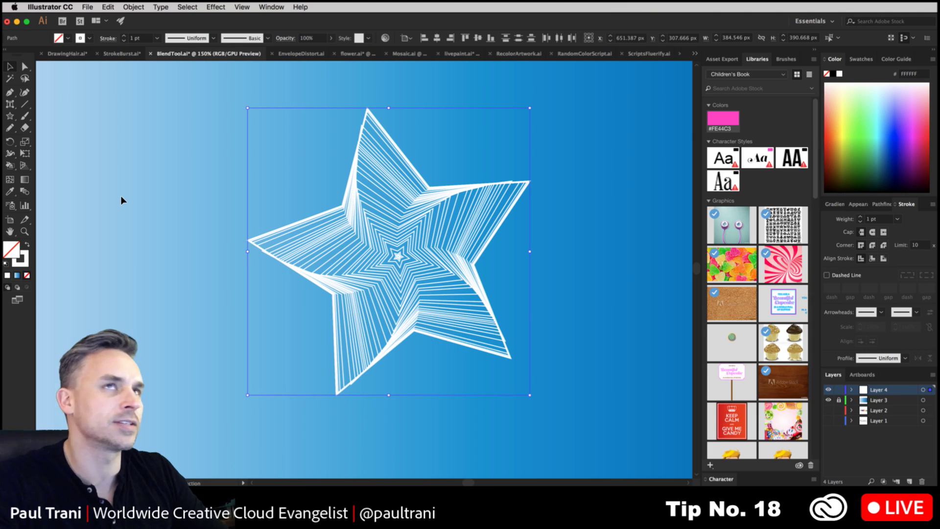
click(146, 198)
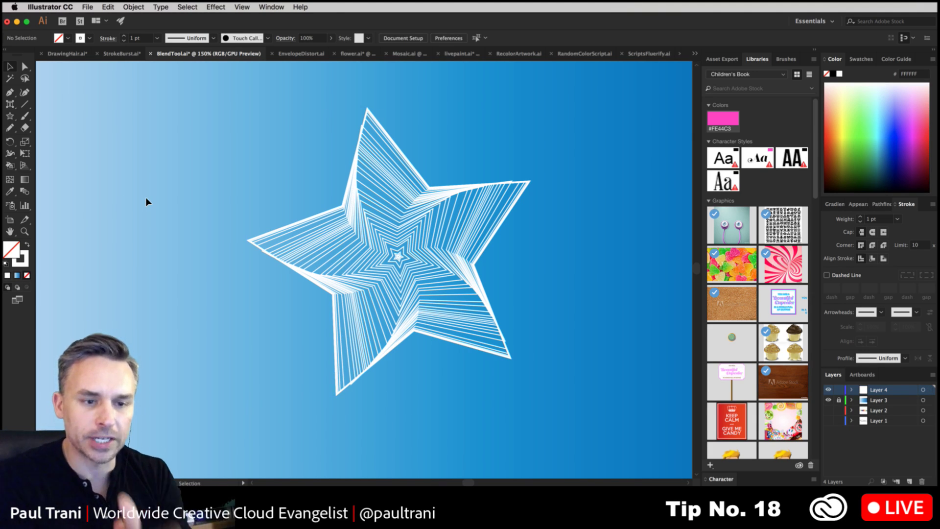
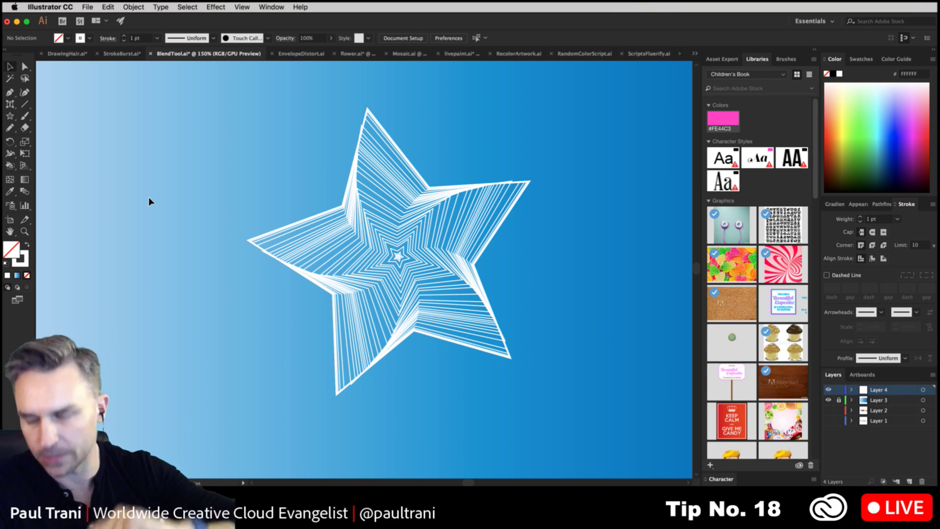
key(super+z)
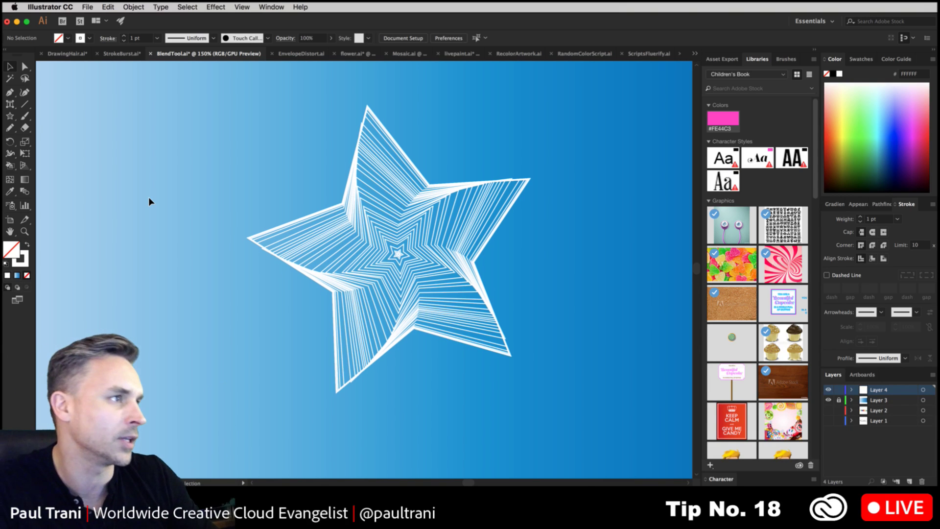
key(super+z)
key(super+minus)
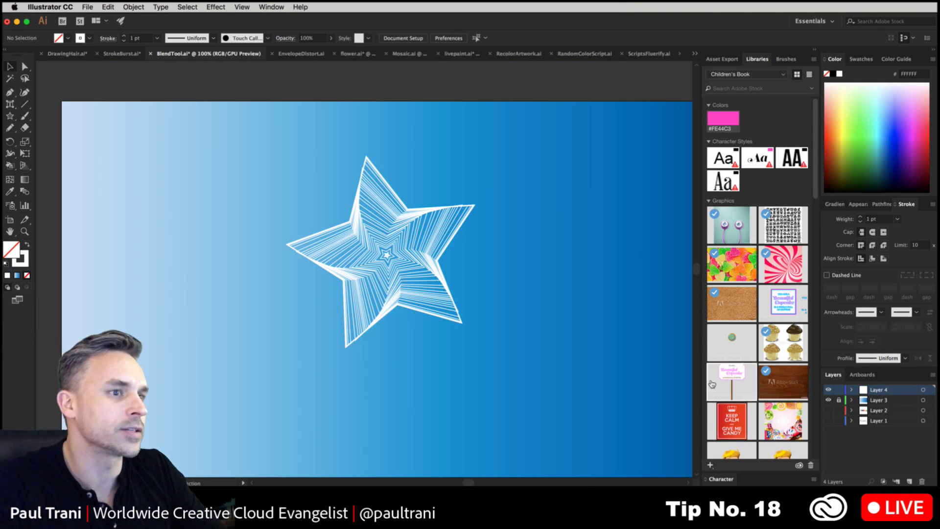
scroll(461, 308, down, 2)
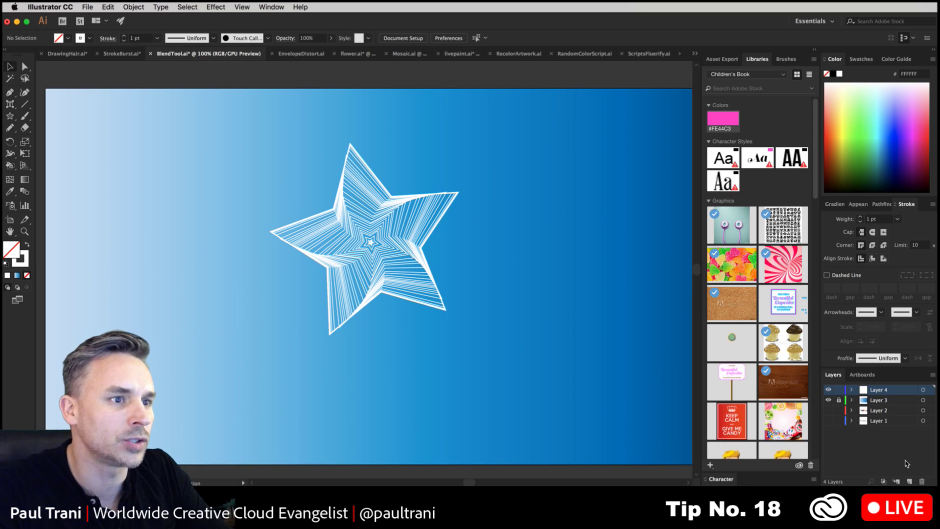
click(909, 482)
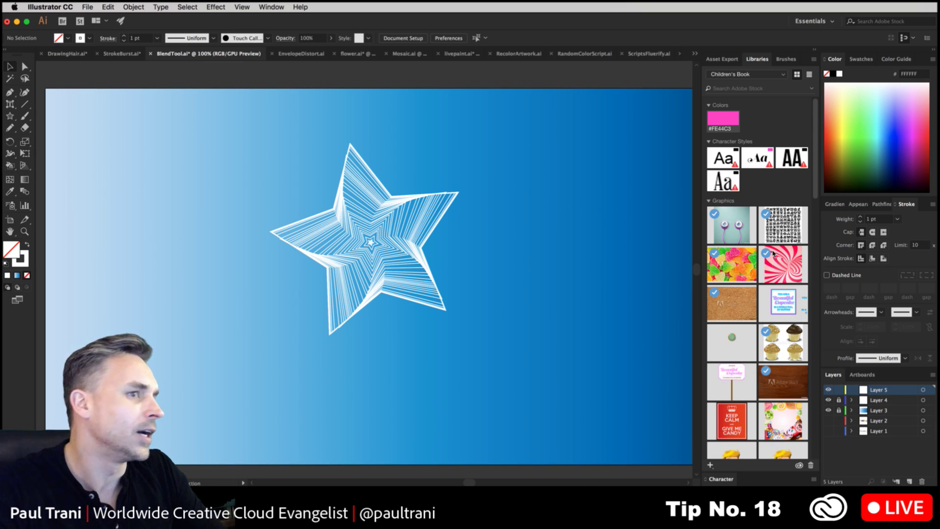
Step: Hide Layer 4 containing the blended star and activate the Pencil tool
click(827, 400)
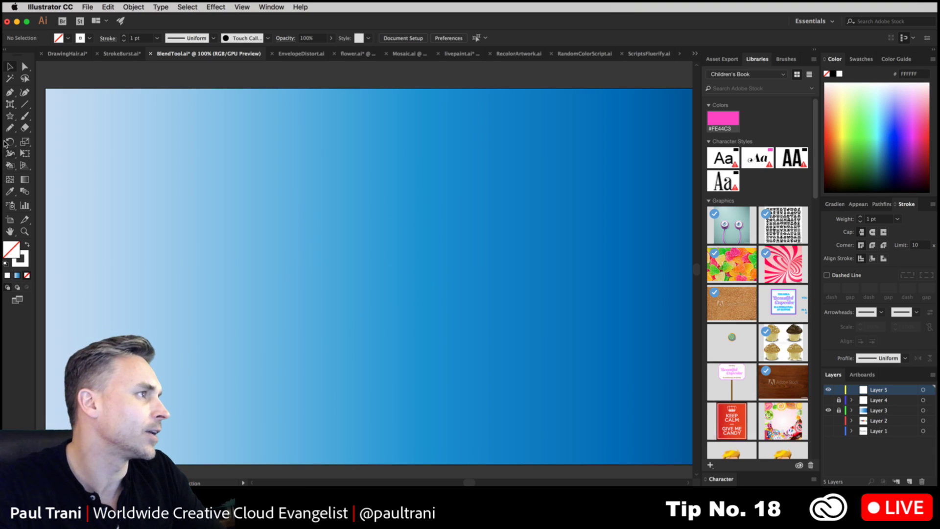
click(10, 128)
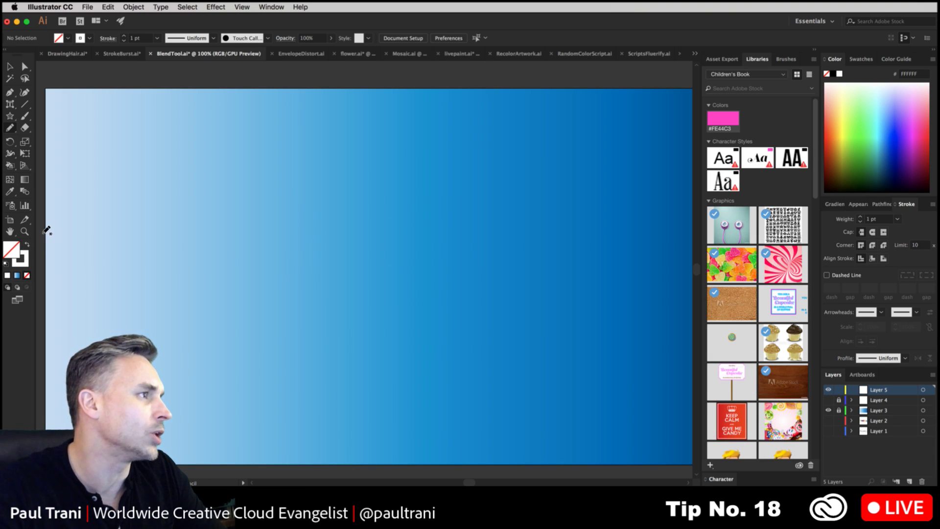
mouse_move(41, 201)
mouse_down()
mouse_move(212, 247)
mouse_move(407, 222)
mouse_move(578, 227)
mouse_move(744, 299)
mouse_up()
key(super+minus)
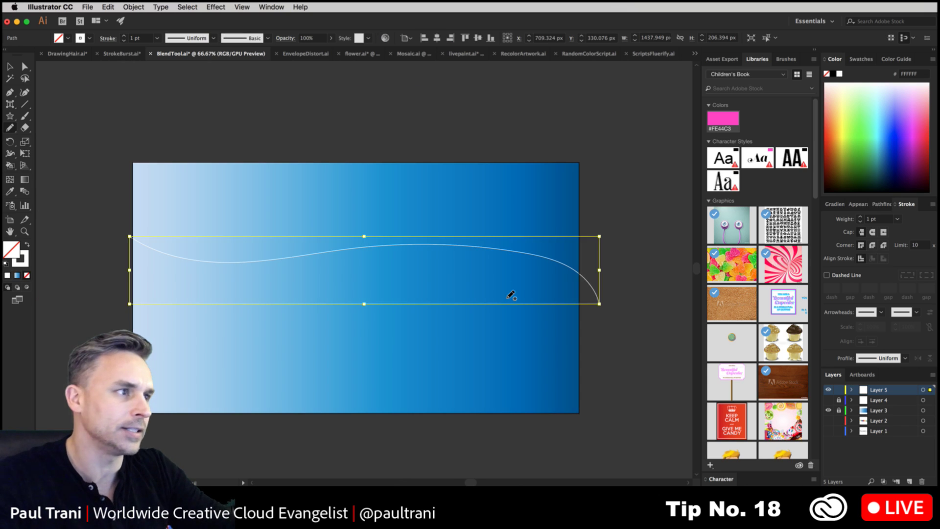
key(super+z)
Step: Draw four overlapping wavy Pencil lines across the artboard, extending past both sides, two of them with loops, redrawing the fourth once
mouse_move(115, 228)
mouse_down()
mouse_move(190, 245)
mouse_move(281, 323)
mouse_move(352, 344)
mouse_move(437, 274)
mouse_move(557, 258)
mouse_move(614, 312)
mouse_move(609, 340)
mouse_up()
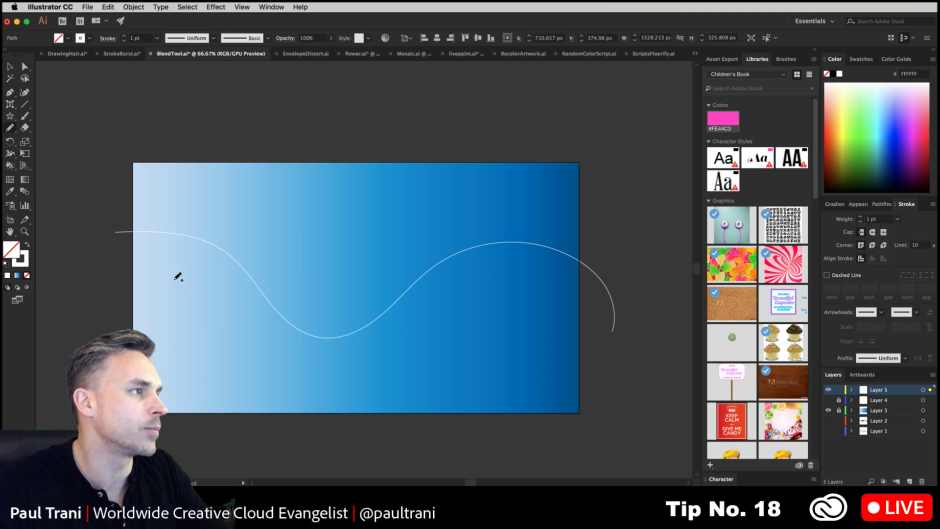
mouse_move(126, 297)
mouse_down()
mouse_move(363, 234)
mouse_move(468, 309)
mouse_move(678, 294)
mouse_up()
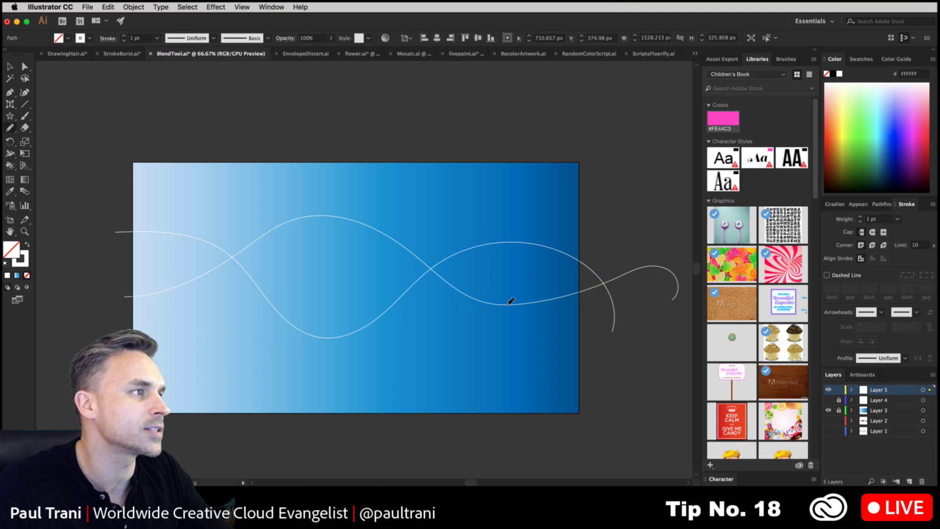
mouse_move(110, 256)
mouse_down()
mouse_move(336, 327)
mouse_move(485, 321)
mouse_move(494, 252)
mouse_move(439, 227)
mouse_move(436, 299)
mouse_move(513, 333)
mouse_move(631, 249)
mouse_move(678, 240)
mouse_up()
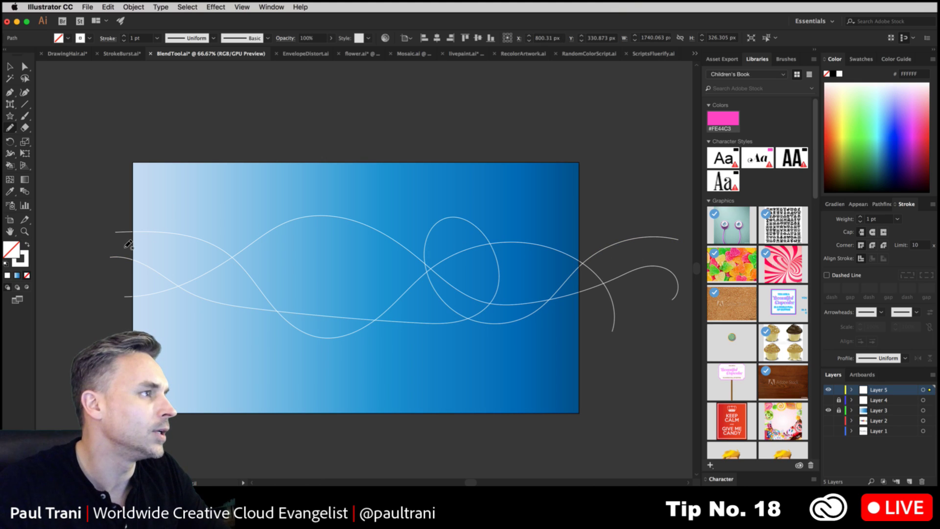
mouse_move(103, 312)
mouse_down()
mouse_move(217, 316)
mouse_move(280, 238)
mouse_move(243, 212)
mouse_move(234, 283)
mouse_move(309, 302)
mouse_move(392, 254)
mouse_move(444, 239)
mouse_move(560, 326)
mouse_move(644, 338)
mouse_up()
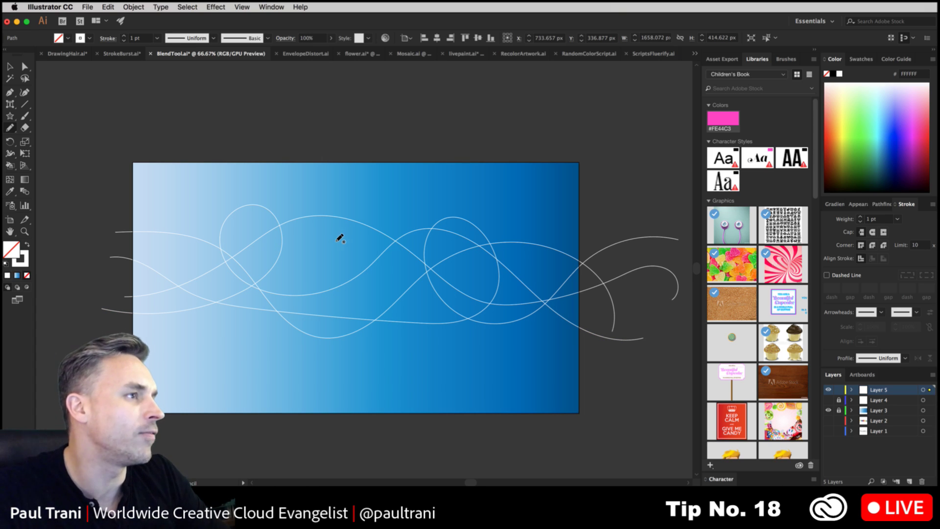
key(ctrl+z)
key(ctrl+z)
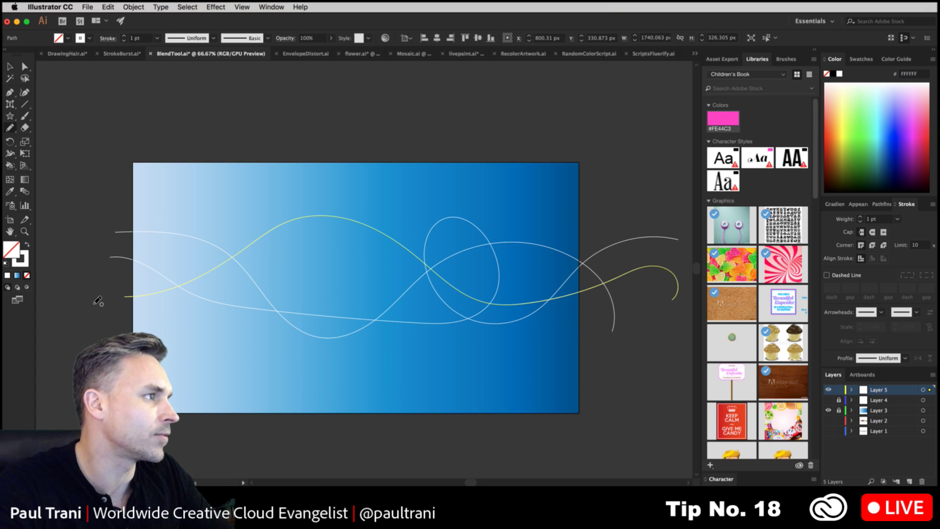
mouse_move(95, 296)
mouse_down()
mouse_move(136, 263)
mouse_move(244, 230)
mouse_move(293, 292)
mouse_move(253, 343)
mouse_move(224, 328)
mouse_move(253, 280)
mouse_move(323, 261)
mouse_move(403, 281)
mouse_move(499, 333)
mouse_move(548, 330)
mouse_move(625, 222)
mouse_move(669, 212)
mouse_up()
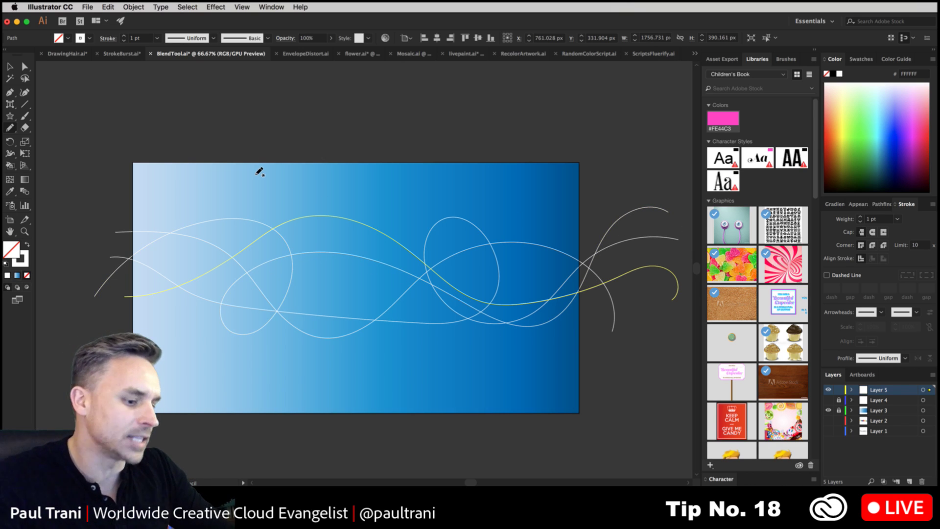
Step: Select all four wavy lines and scale them down together to about 1371 × 308 px to fit the artboard's width
key(super+a)
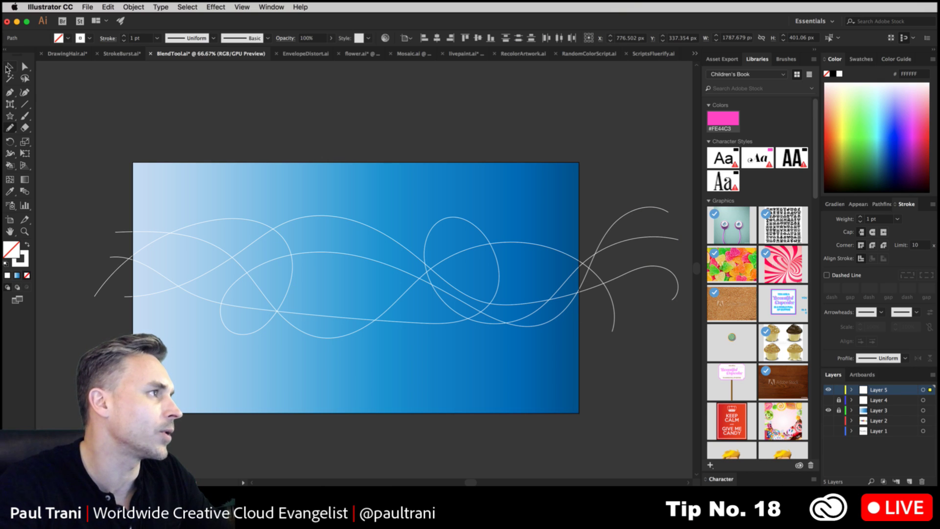
click(9, 67)
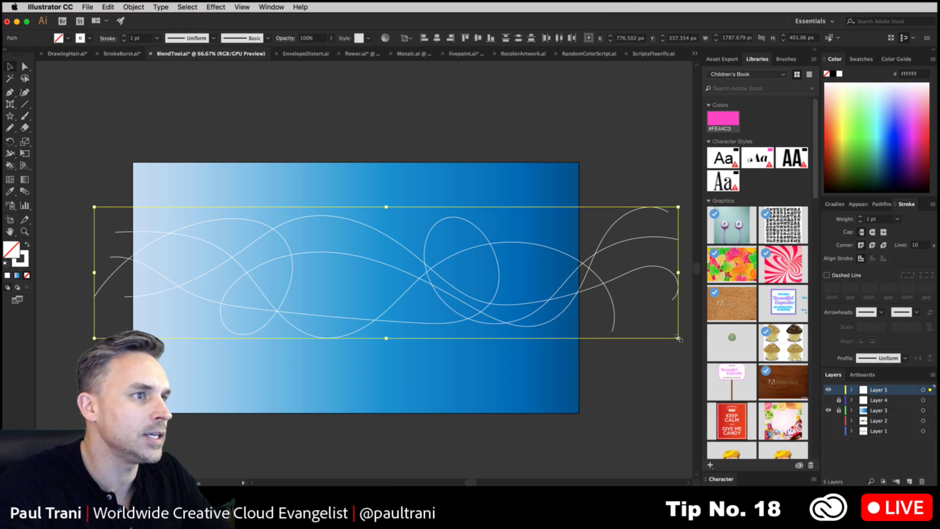
drag(678, 338, 578, 315)
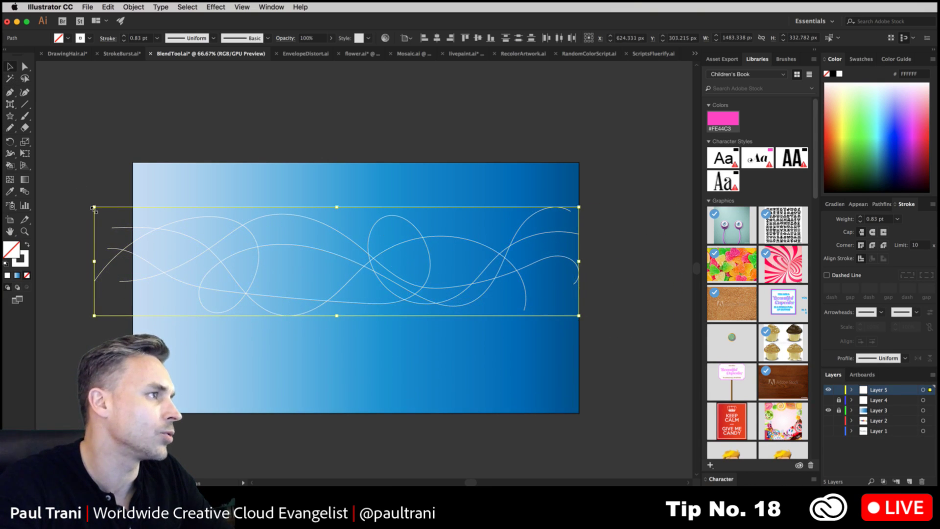
mouse_move(94, 209)
mouse_down()
mouse_move(142, 232)
mouse_move(133, 213)
mouse_move(122, 216)
mouse_up()
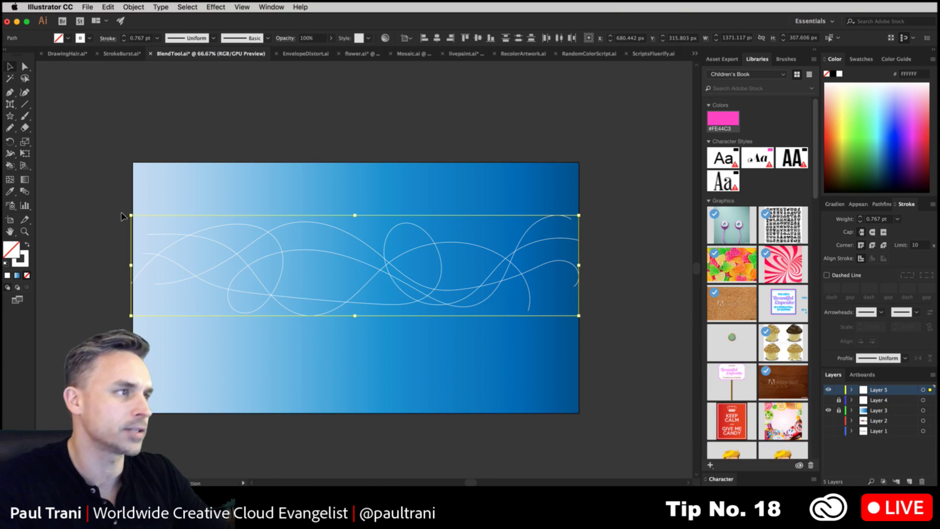
key(super+1)
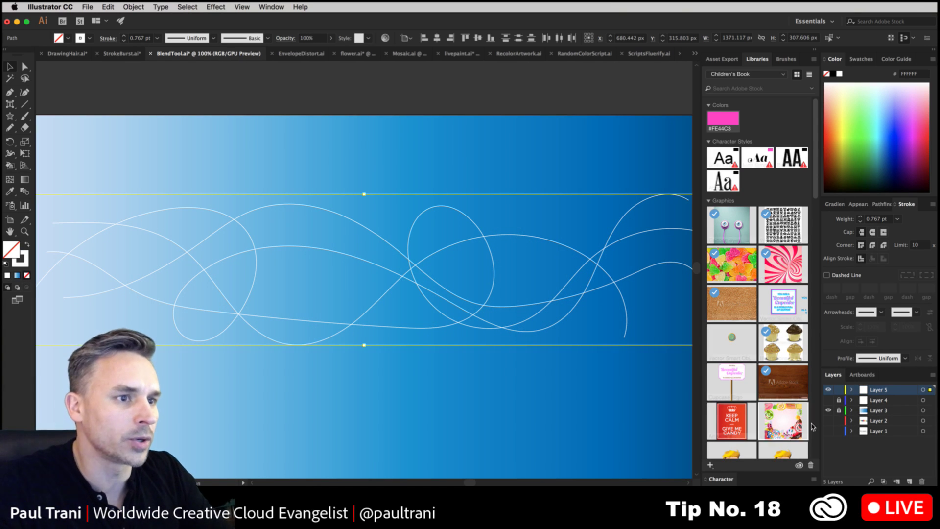
Step: Add a new layer above the wavy lines' layer and deselect the lines
click(909, 481)
click(404, 96)
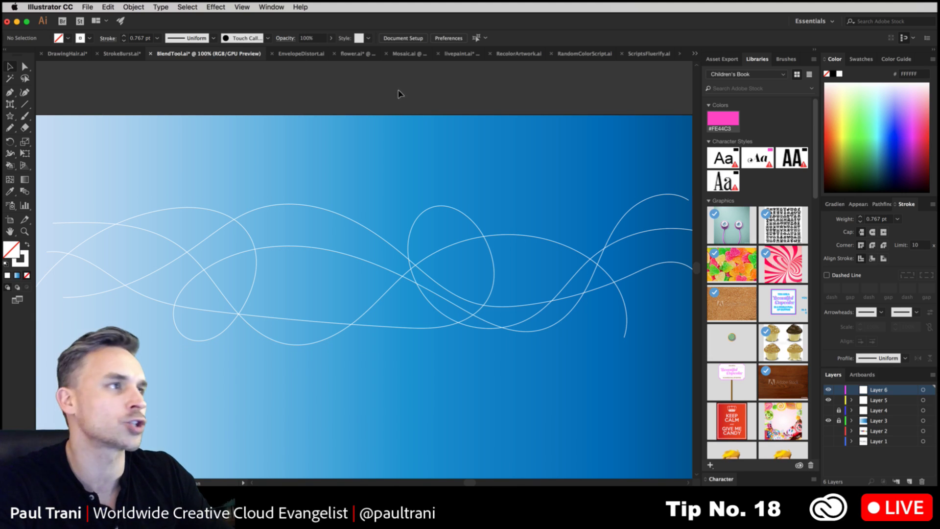
Step: Draw a white-filled, strokeless five-pointed star about 152 × 145 px above the wavy lines
click(10, 116)
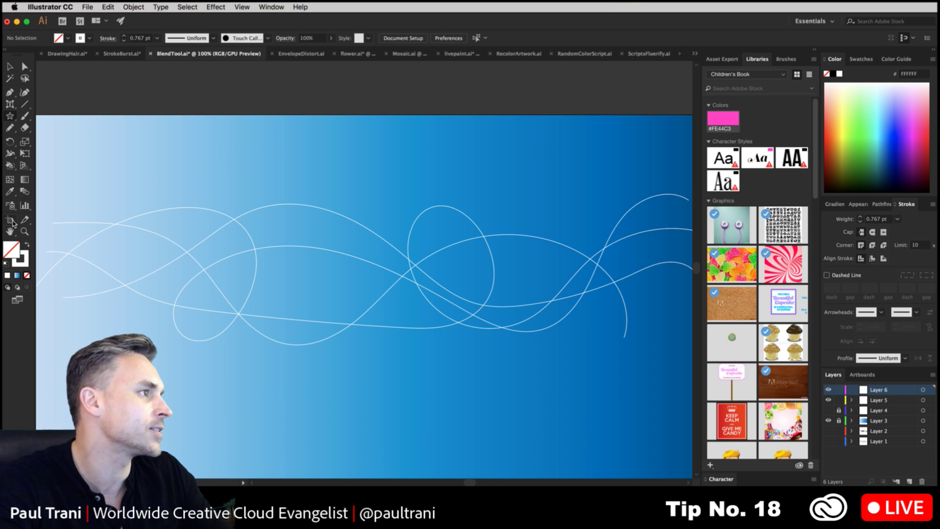
click(27, 245)
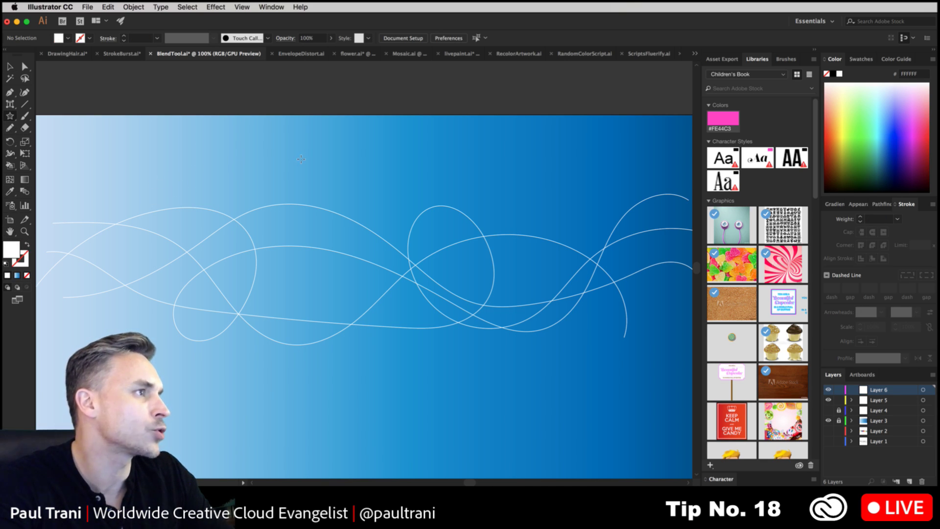
drag(301, 159, 334, 180)
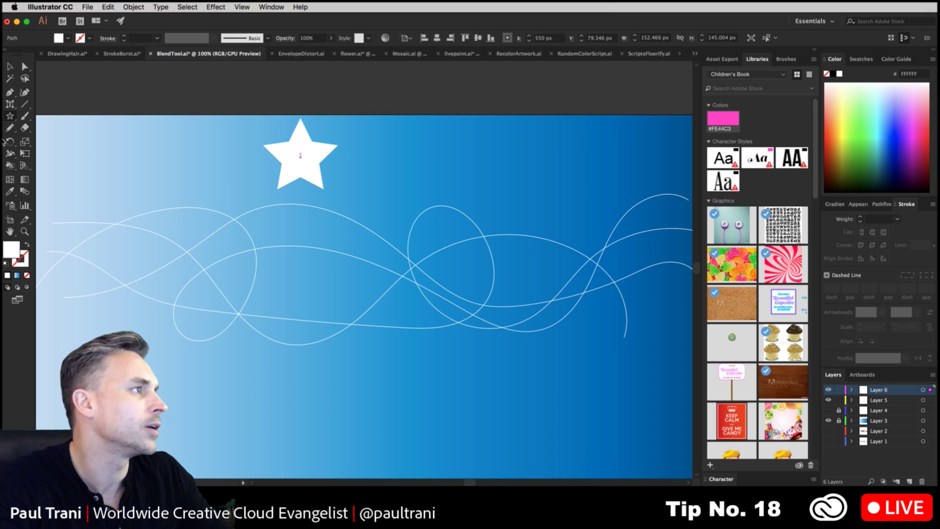
Step: Draw a circle about 115 px wide beside the star and fill it with the library's pink #FE44C3
click(10, 119)
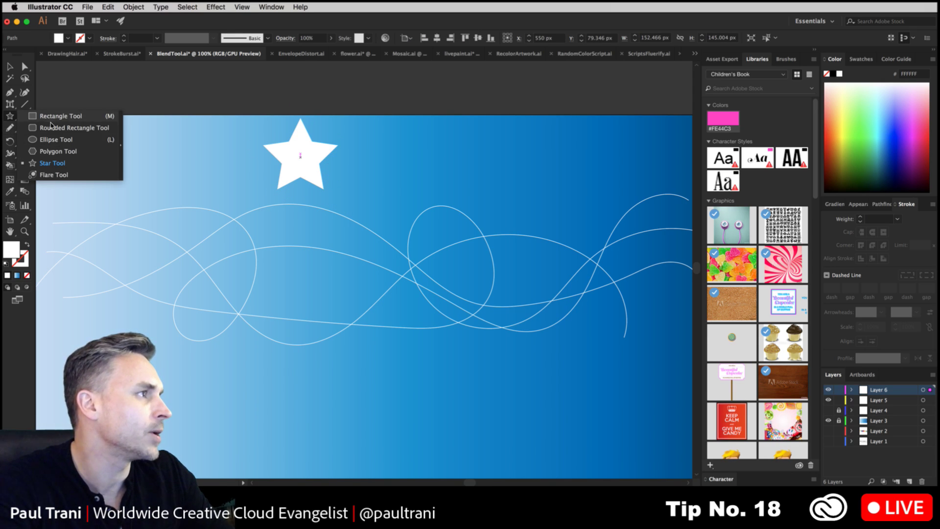
click(50, 140)
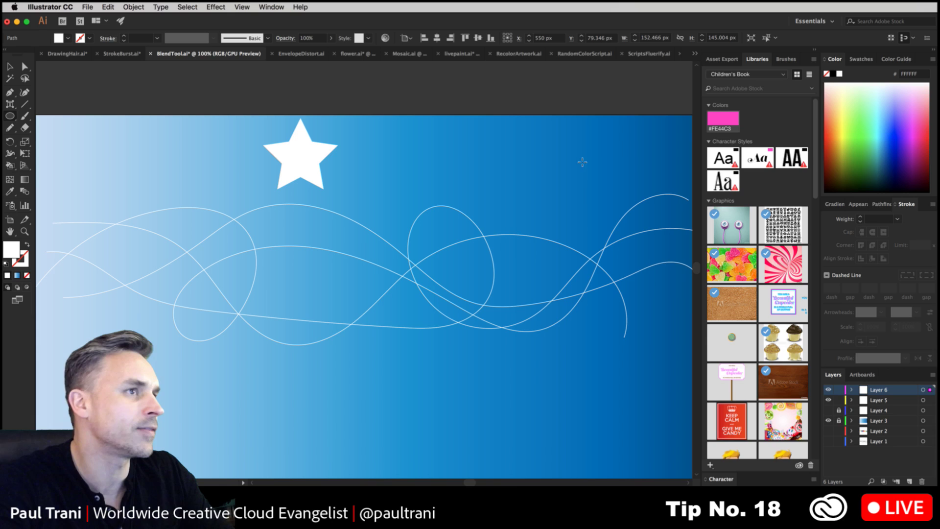
click(724, 122)
drag(440, 151, 544, 203)
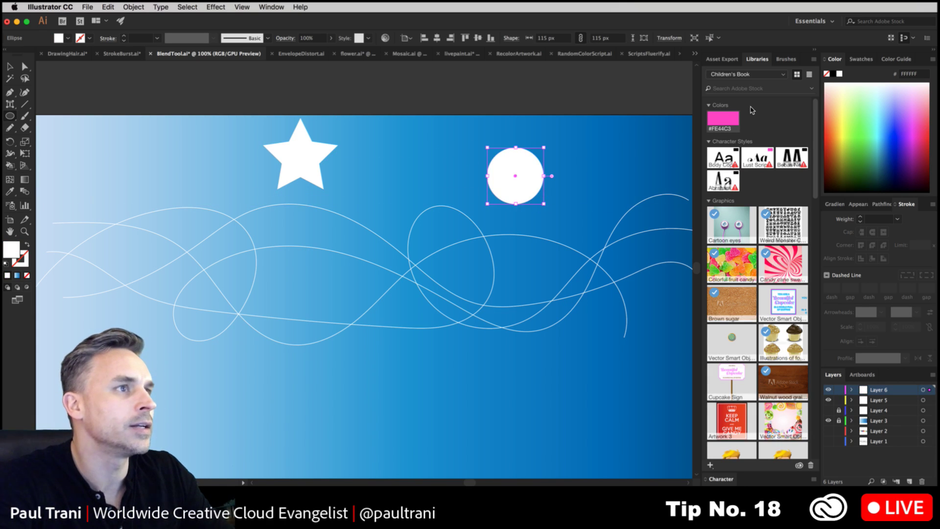
click(721, 120)
Step: Select the star and the pink circle together and blend them with the Blend tool
key(v)
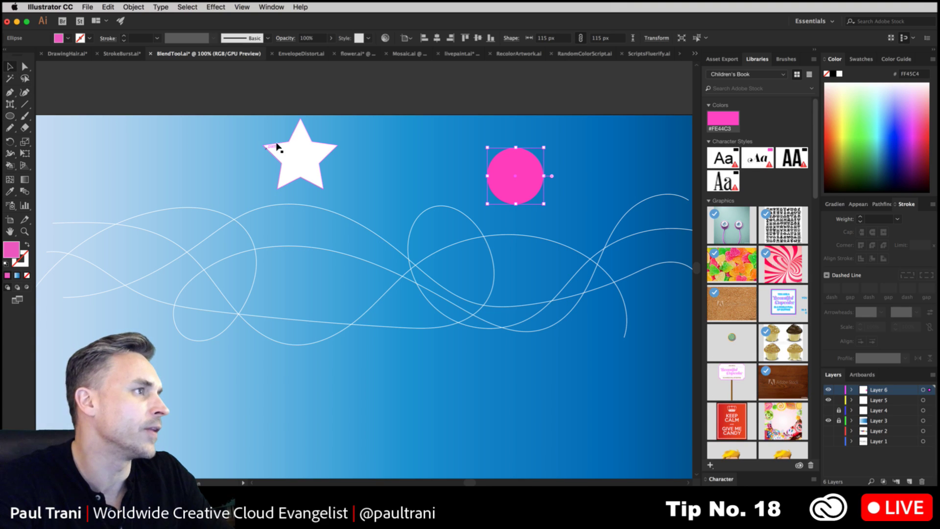
shift+click(276, 152)
click(24, 192)
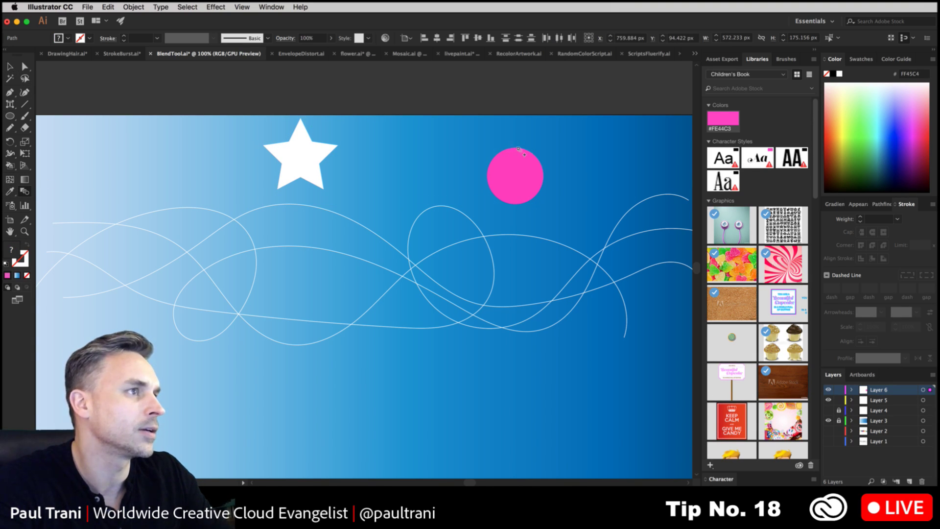
click(519, 148)
Step: Reposition the star-to-circle blend and its circle end, and bend its spine upward into an arch with the Anchor Point tool
click(24, 66)
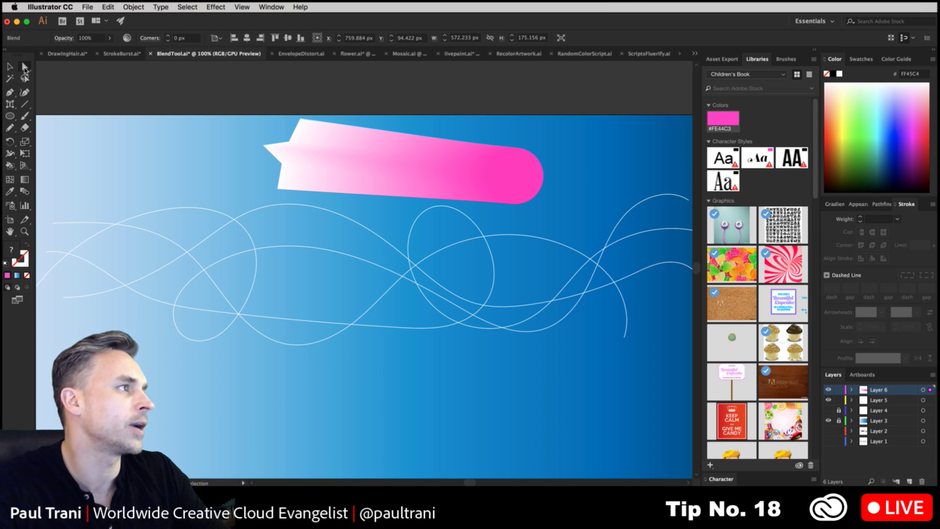
drag(302, 150, 284, 186)
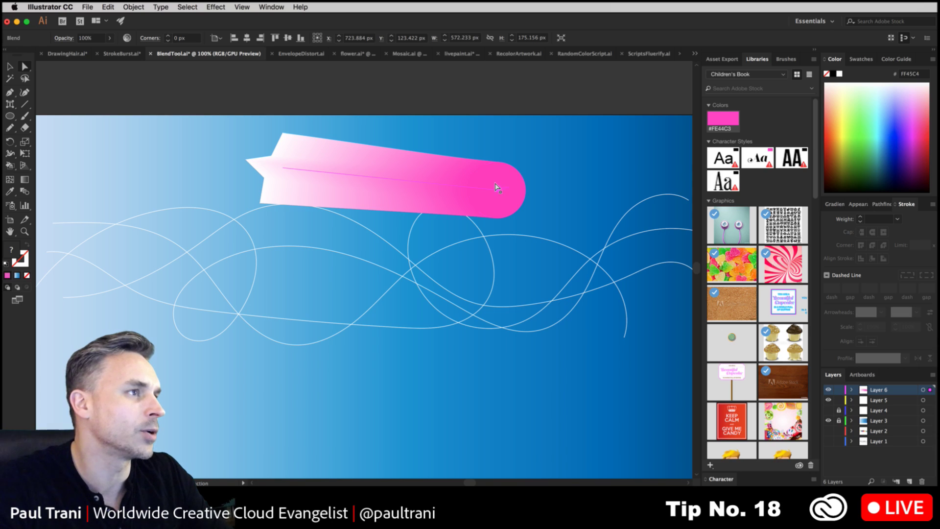
drag(492, 183, 529, 139)
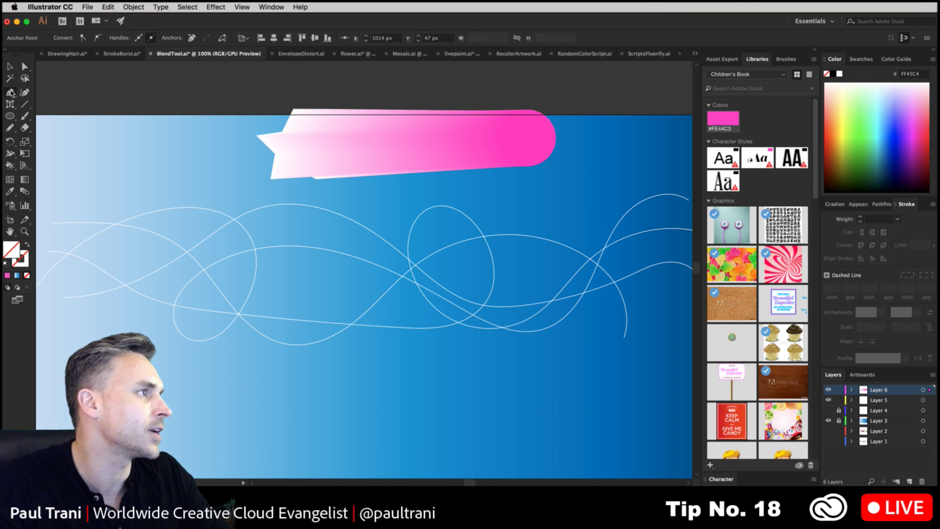
drag(11, 93, 56, 128)
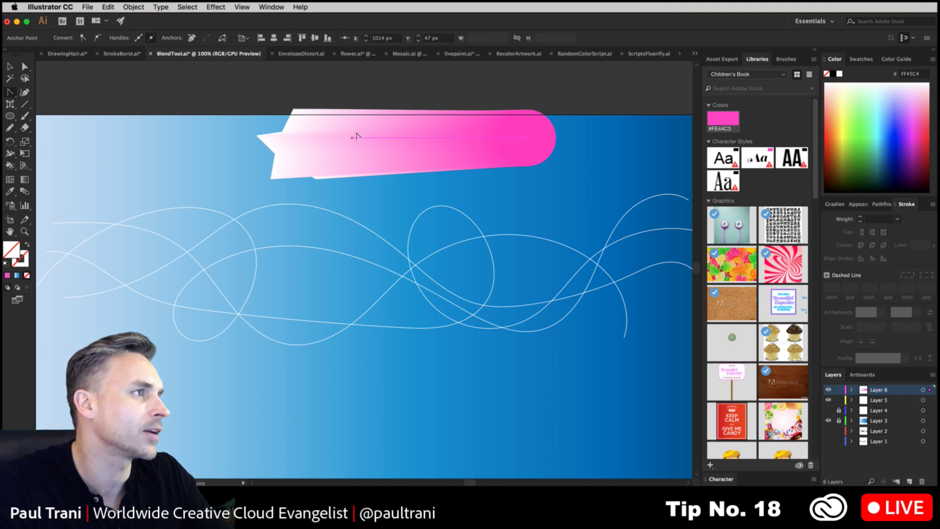
drag(359, 139, 391, 102)
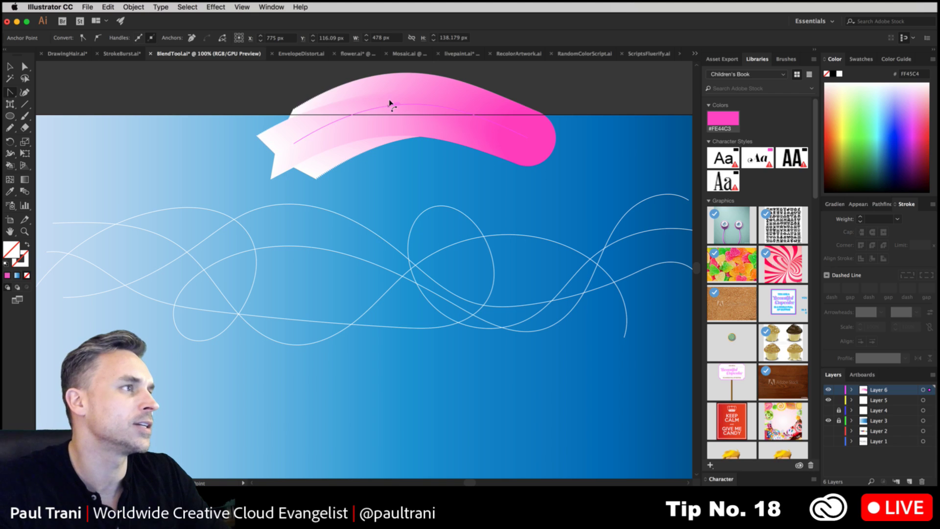
Step: Select the whole star-to-circle blend and delete it
click(10, 66)
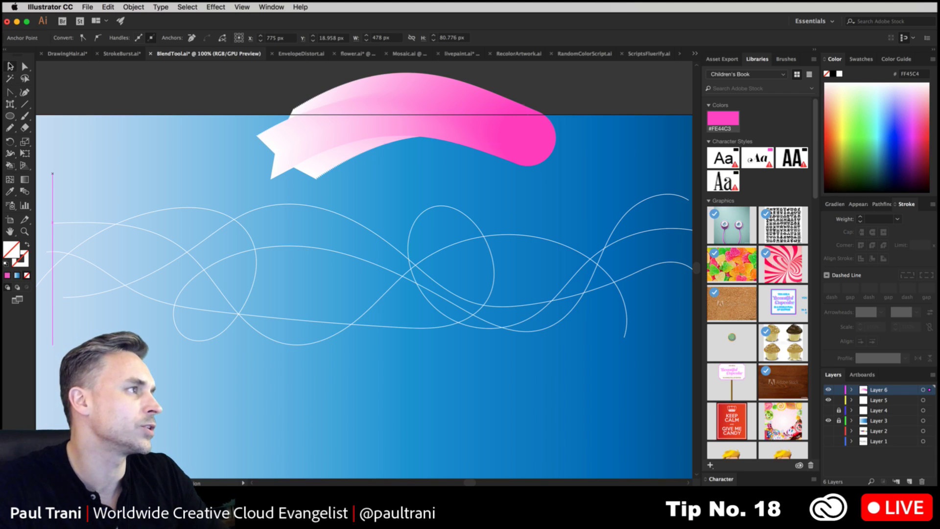
drag(275, 161, 270, 234)
key(Delete)
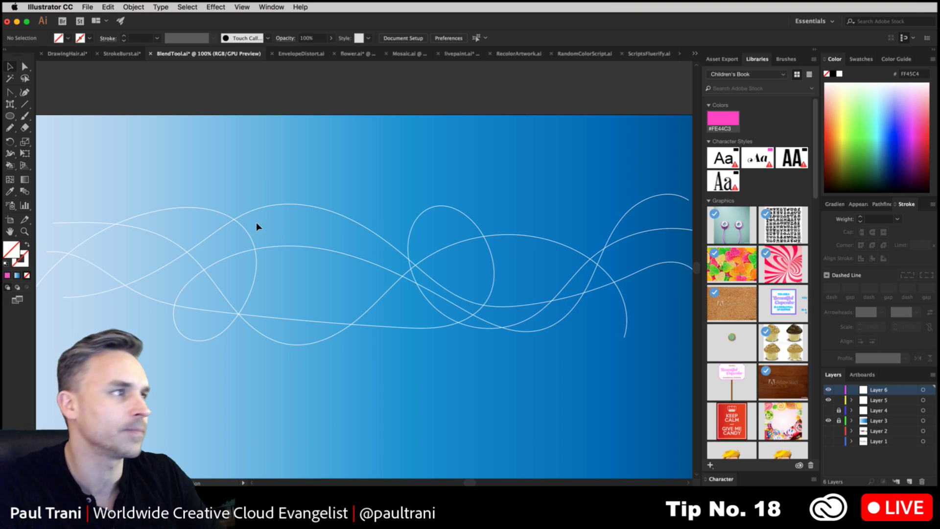
Step: Blend the four wavy lines in sequence with the Blend tool, picking each line at its left end
scroll(136, 134, left, 5)
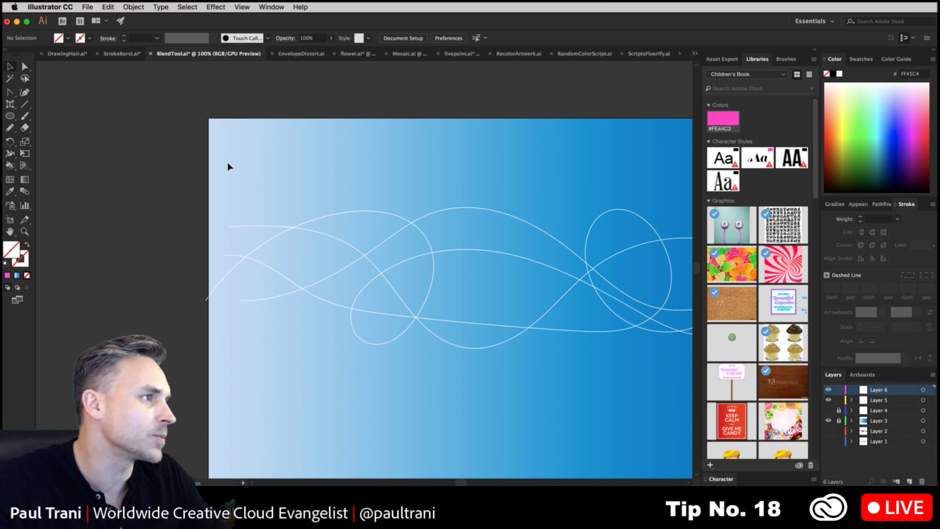
key(super+equal)
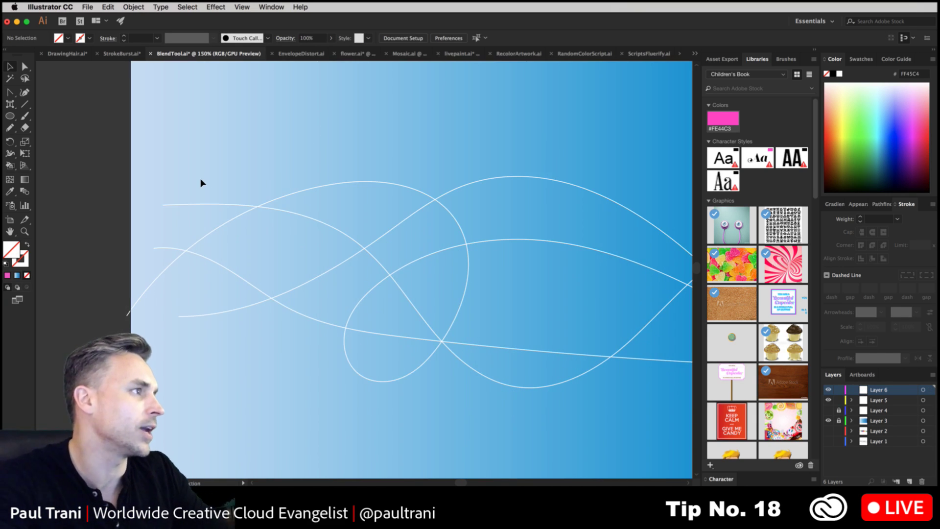
click(25, 191)
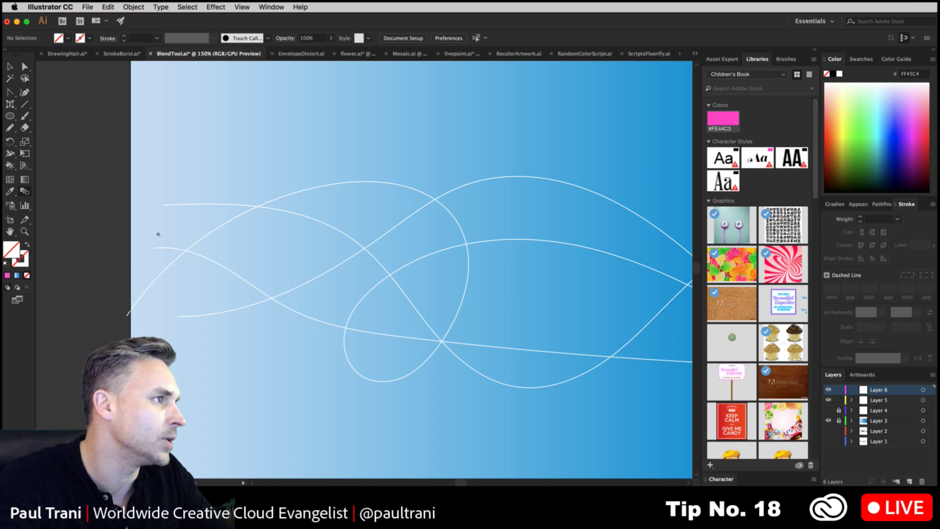
click(150, 246)
click(127, 313)
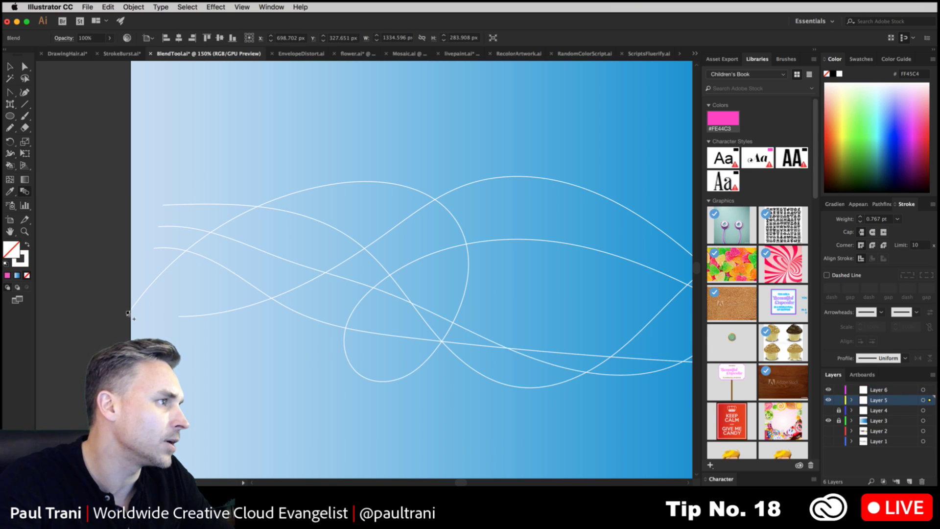
click(178, 314)
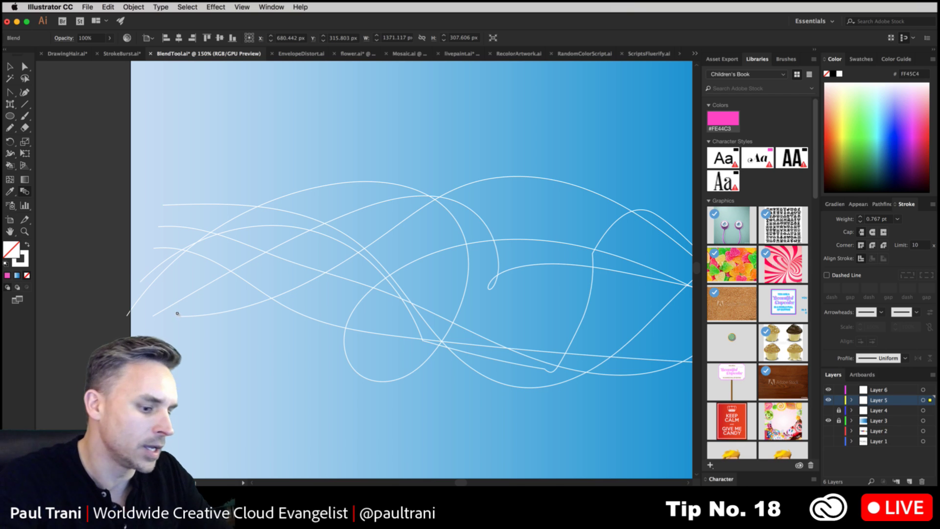
Step: Set the wavy-line blend's spacing to Specified Steps with 20 steps and turn on the preview
double_click(24, 192)
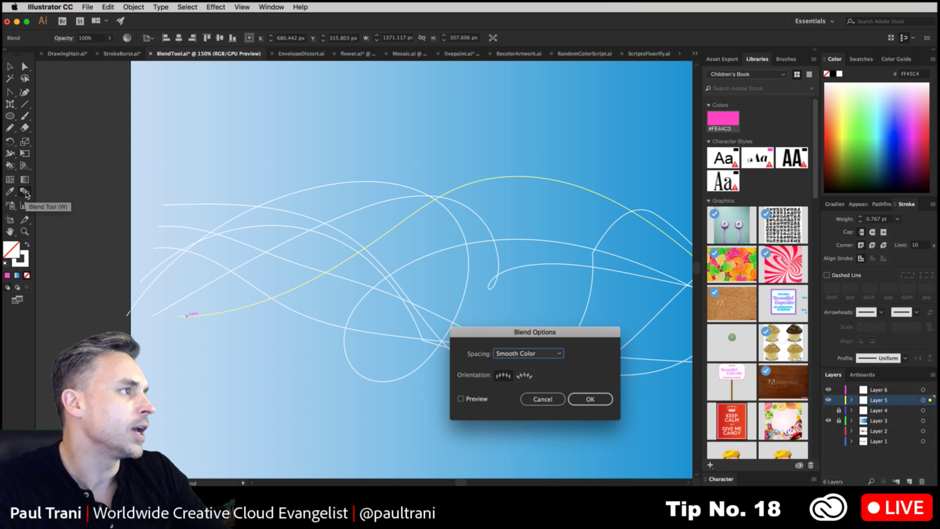
drag(522, 331, 554, 203)
click(558, 210)
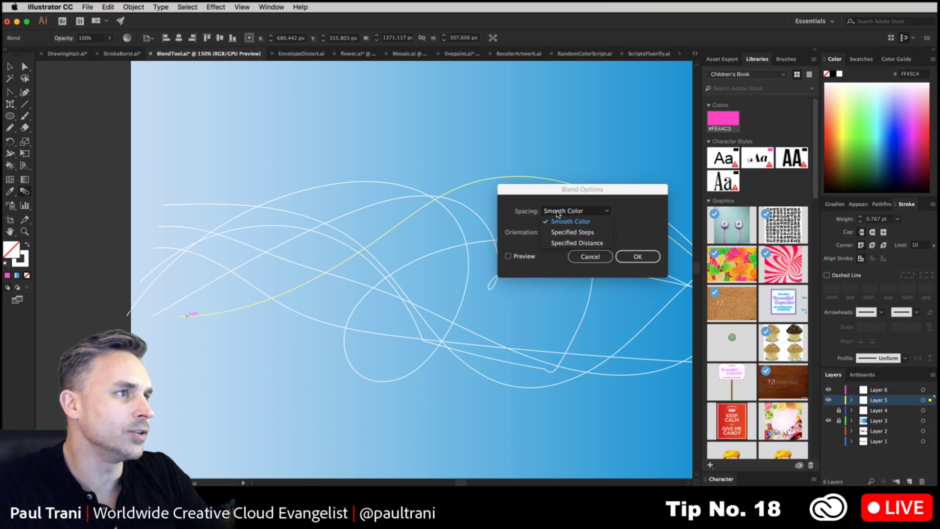
click(565, 231)
click(509, 256)
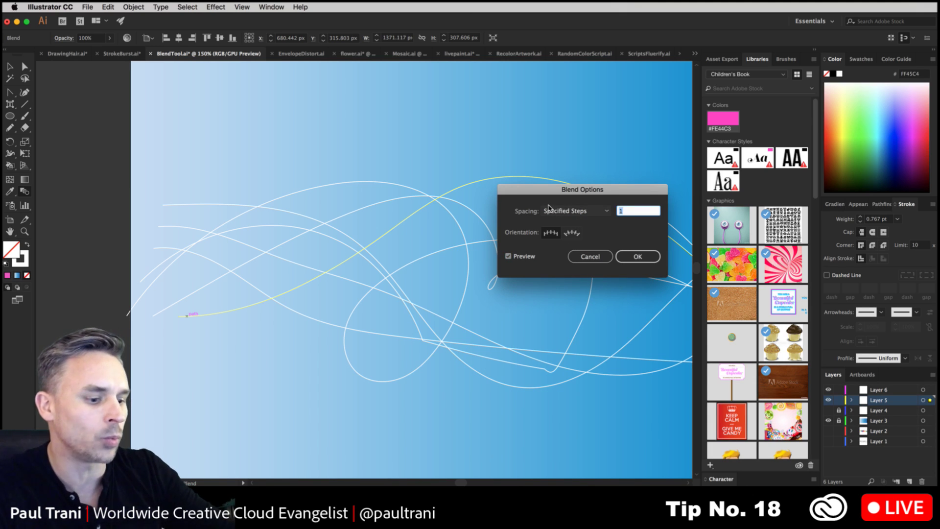
click(557, 234)
drag(563, 189, 315, 106)
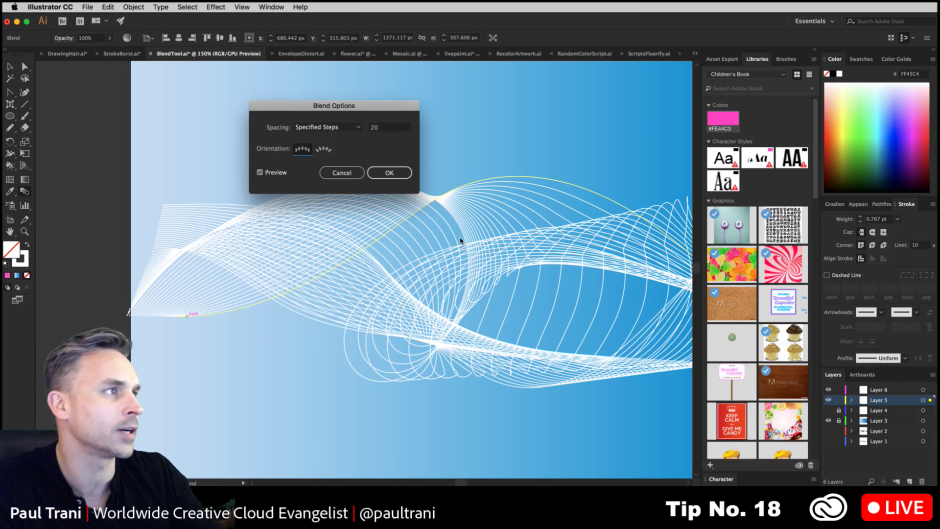
Step: Set the blend's number of specified steps to 40 and accept the options
click(394, 128)
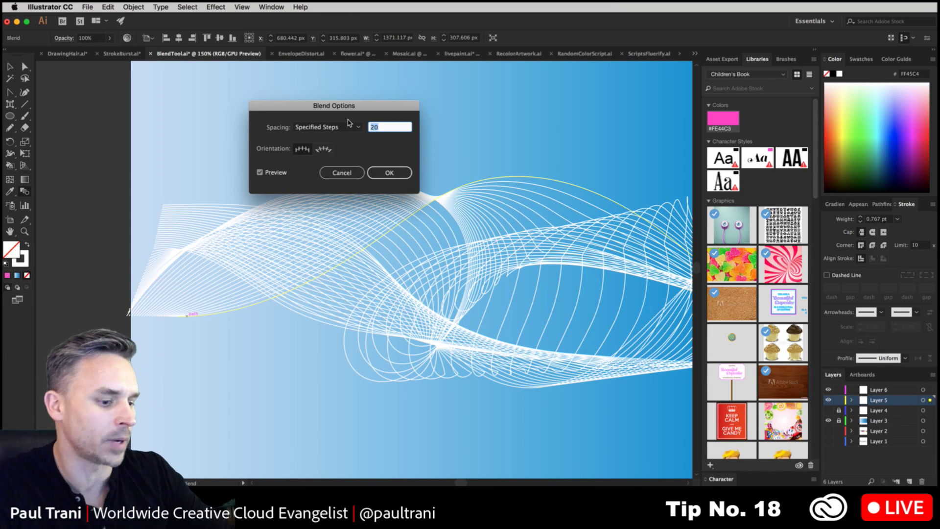
key(Tab)
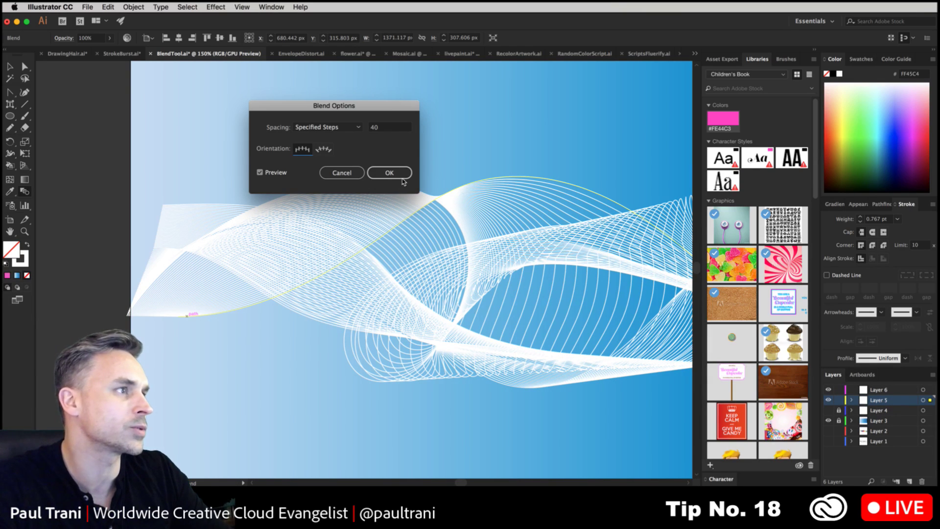
click(402, 179)
Step: Scale the blended lines to about 1518 px wide and 536 px high, extending past both sides of the artboard
click(10, 67)
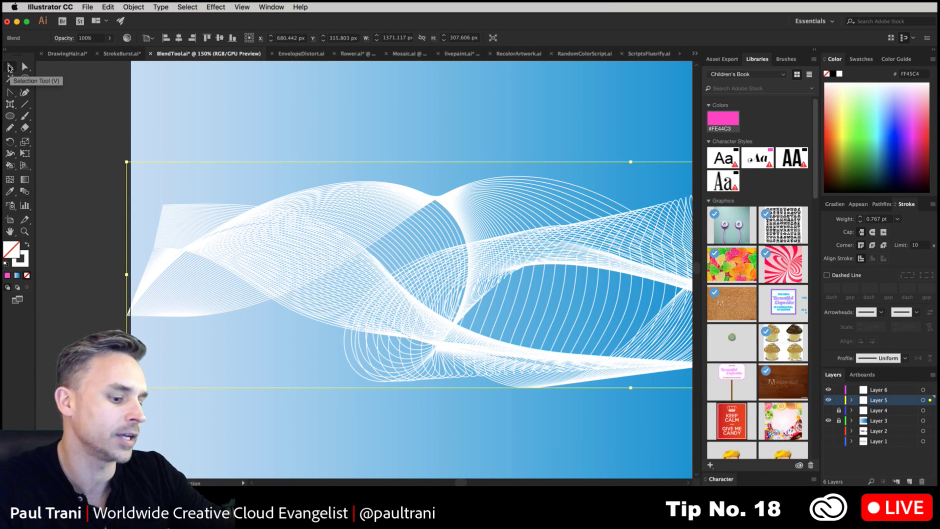
key(super+minus)
key(super+minus)
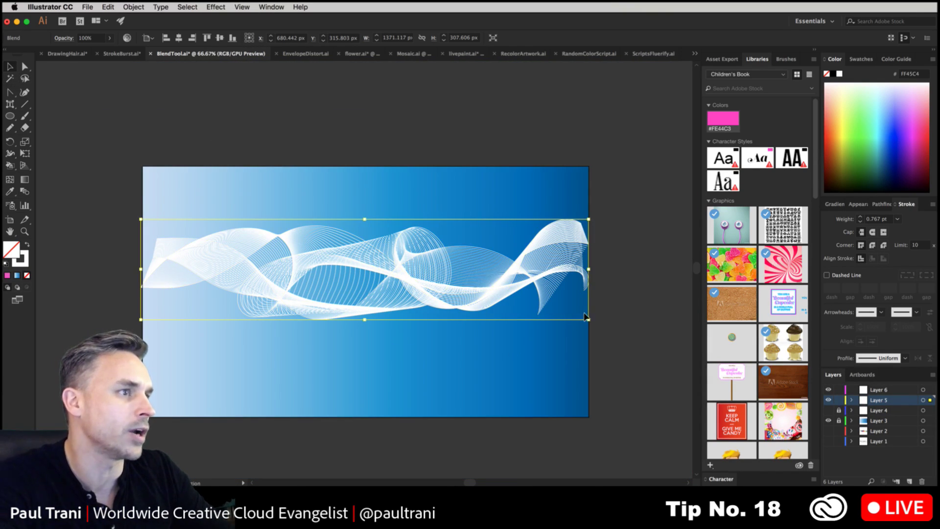
drag(588, 319, 612, 373)
drag(260, 173, 283, 186)
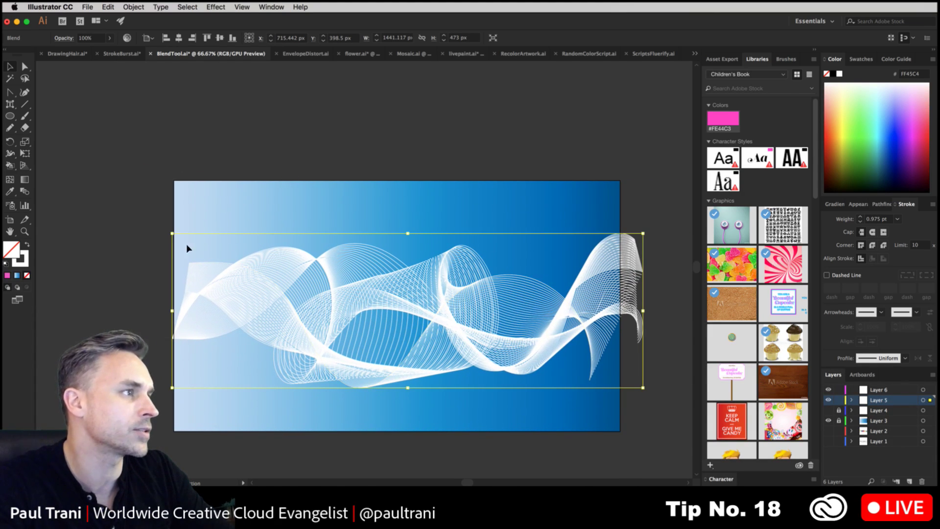
drag(176, 232, 147, 213)
Step: Expand the blend into individual line paths, keeping the default expand options
click(133, 7)
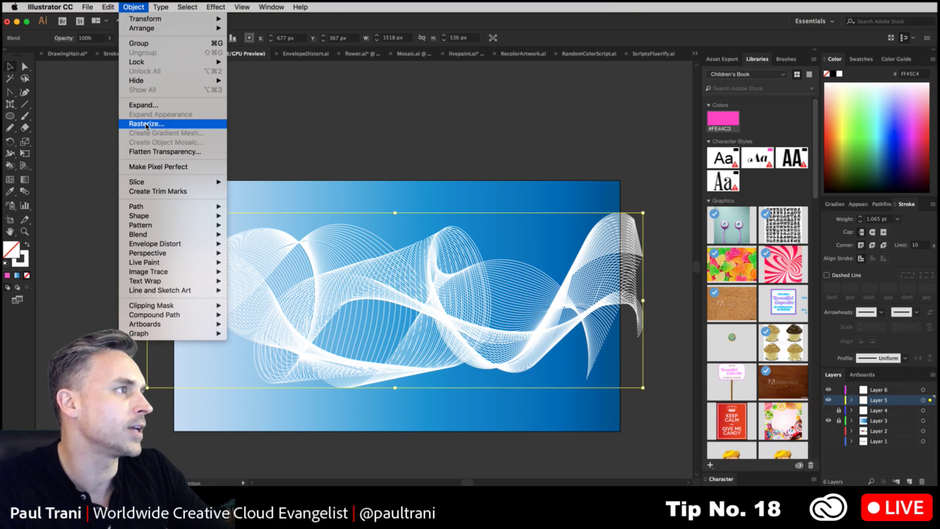
click(150, 106)
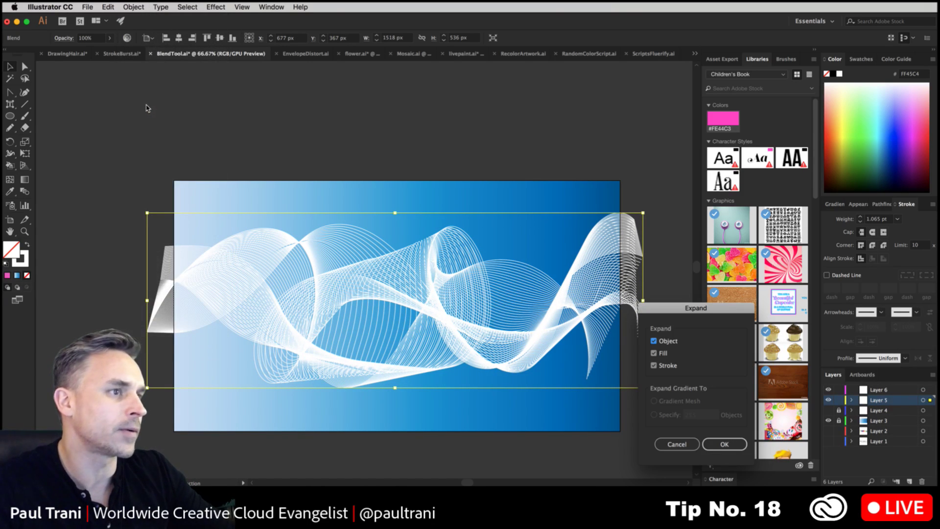
click(727, 440)
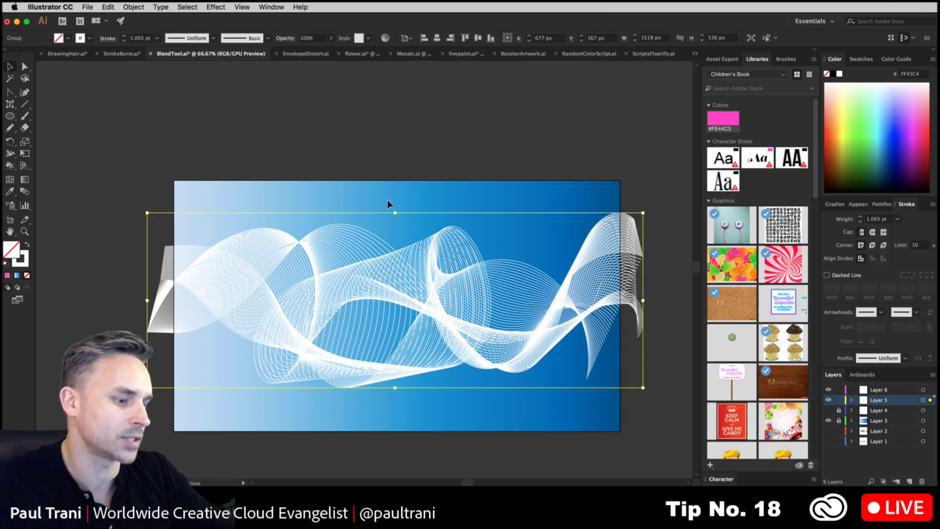
Step: Apply the multicolour yellow, dark blue and red gradient swatch to the stroke of the expanded lines and deselect them
key(super+equal)
key(super+equal)
key(super+equal)
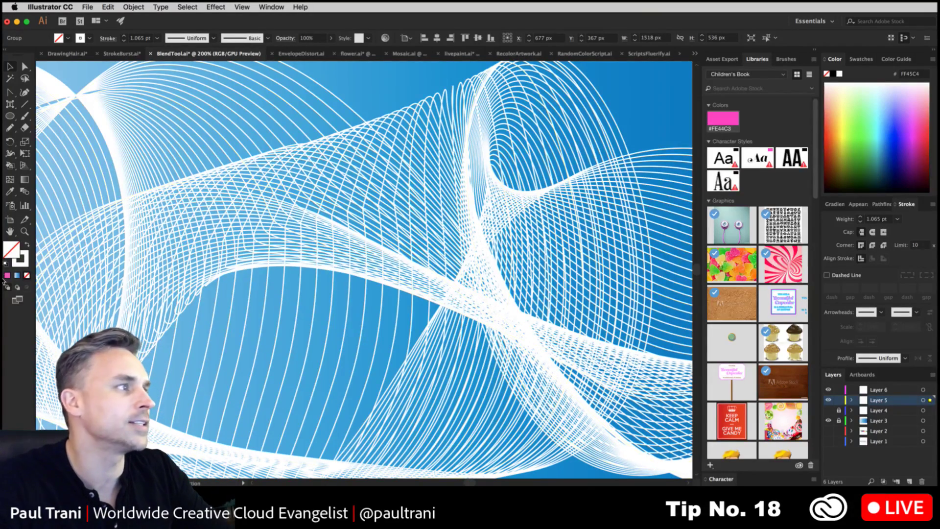
click(23, 262)
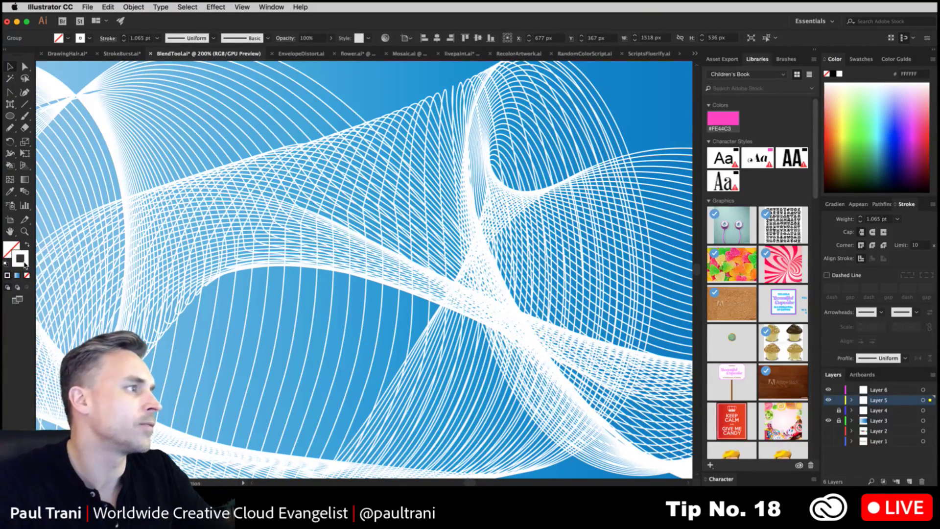
click(859, 59)
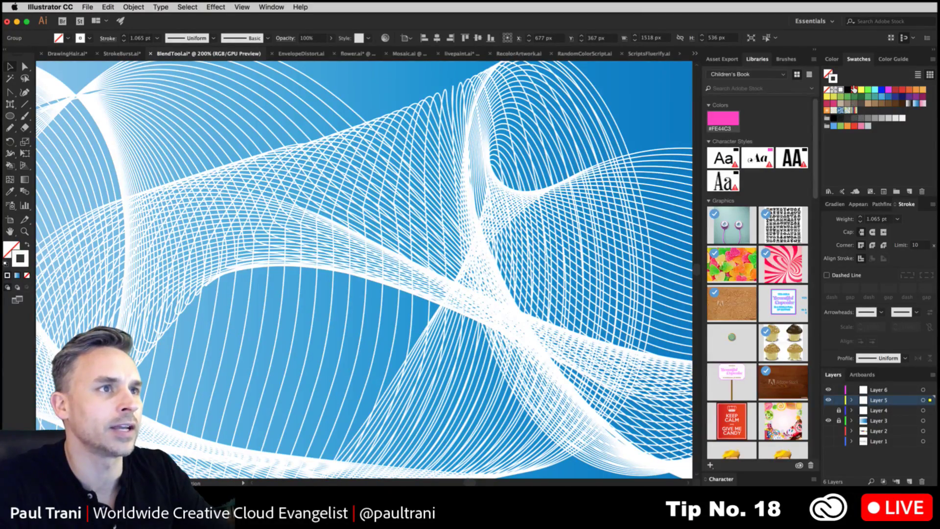
click(855, 109)
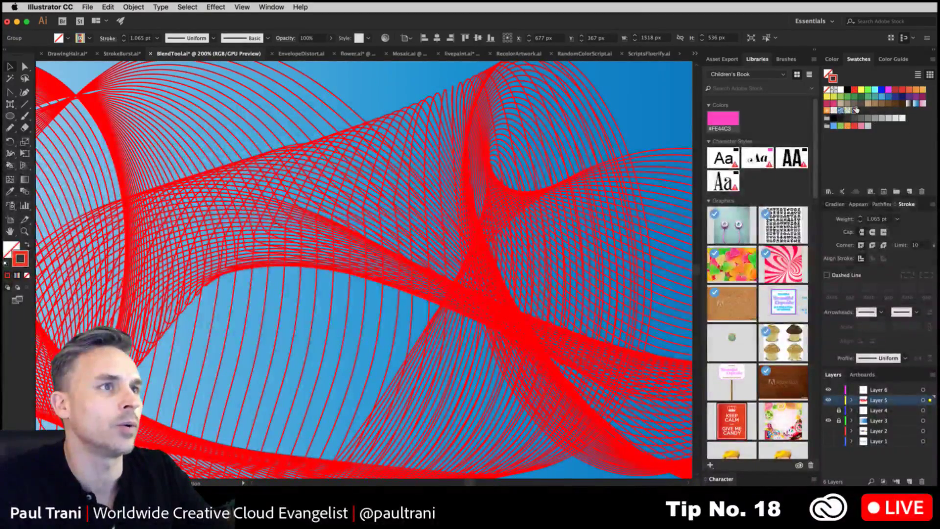
key(super+minus)
key(super+minus)
key(super+minus)
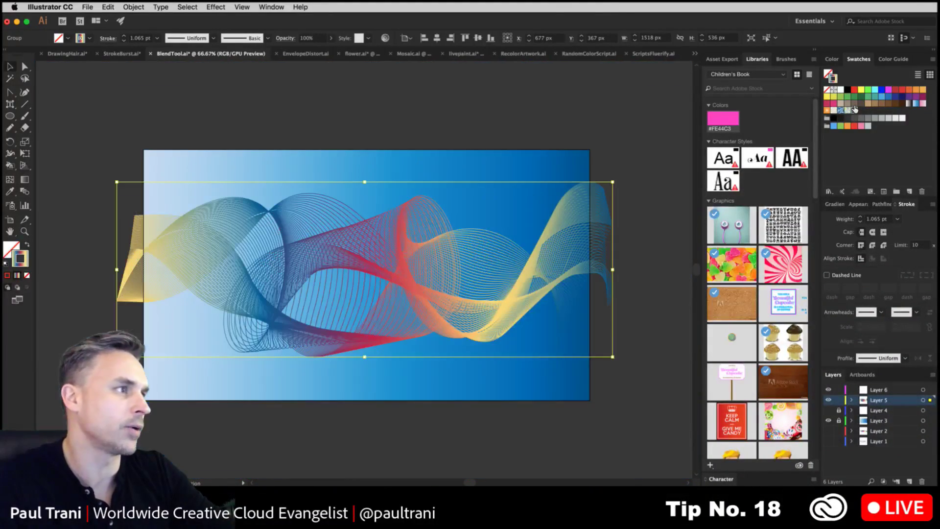
click(362, 121)
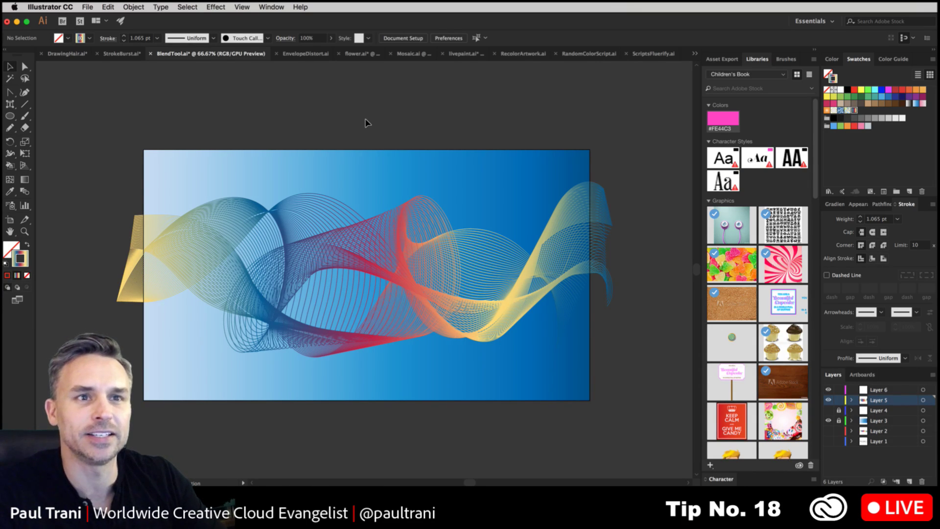
Step: Detach the swatches from the dock and float them above the artboard's upper right area
scroll(198, 115, left, 2)
scroll(198, 115, down, 1)
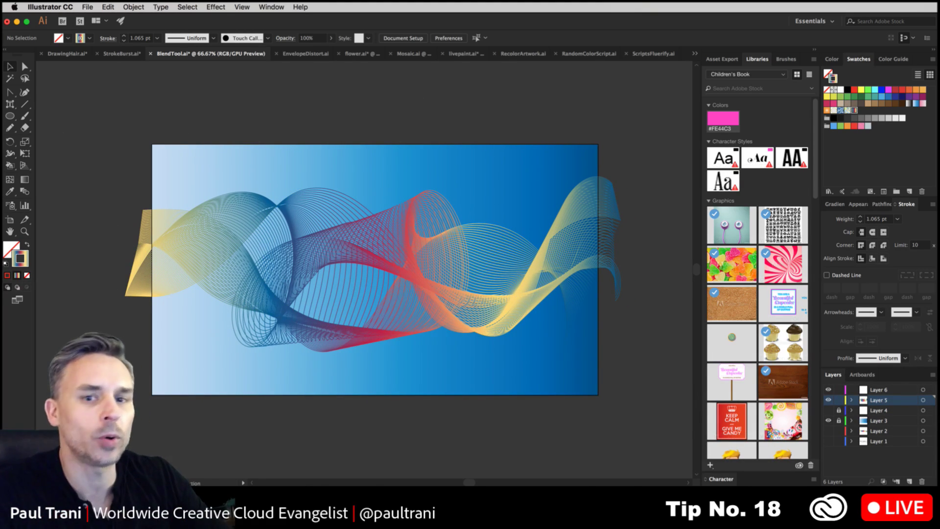
drag(861, 61, 541, 134)
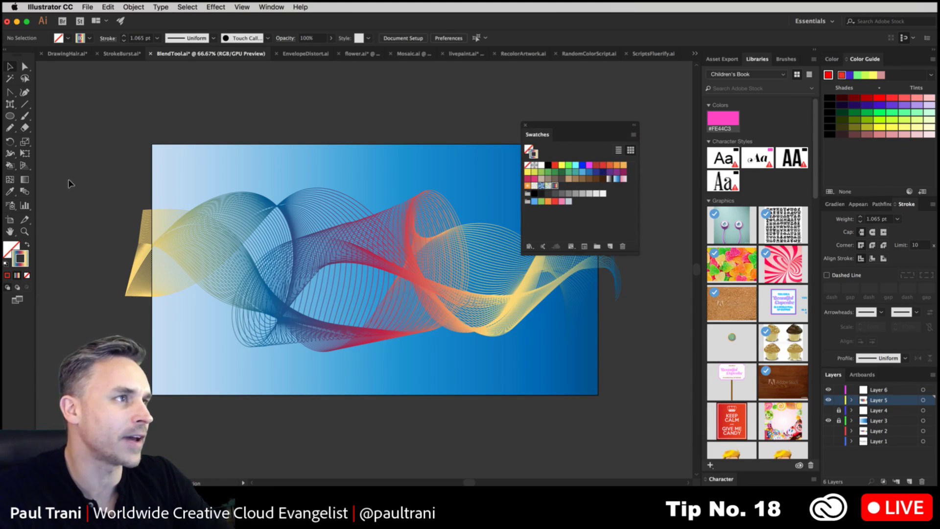
click(10, 118)
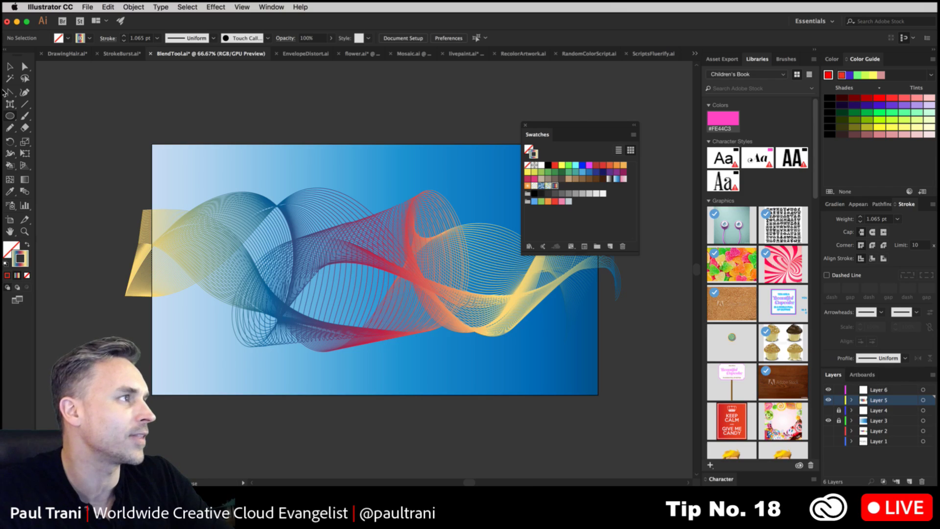
key(v)
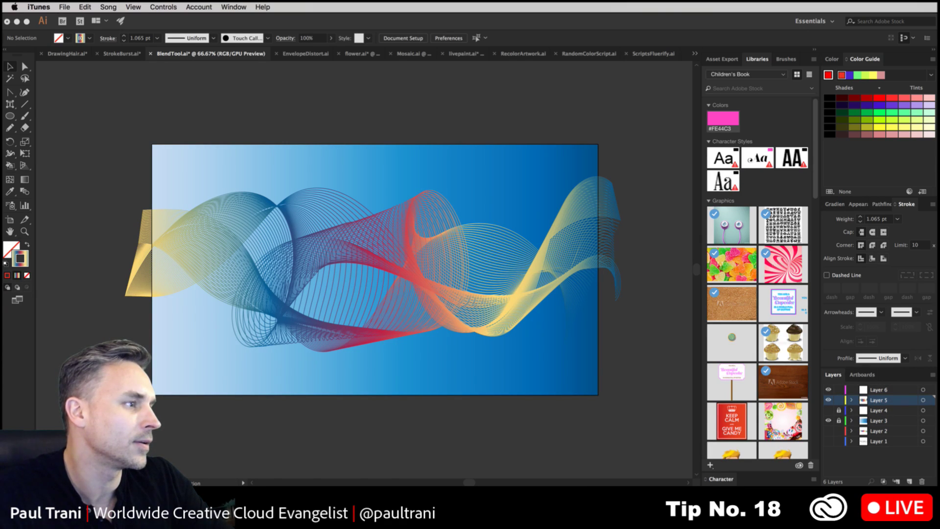
click(303, 421)
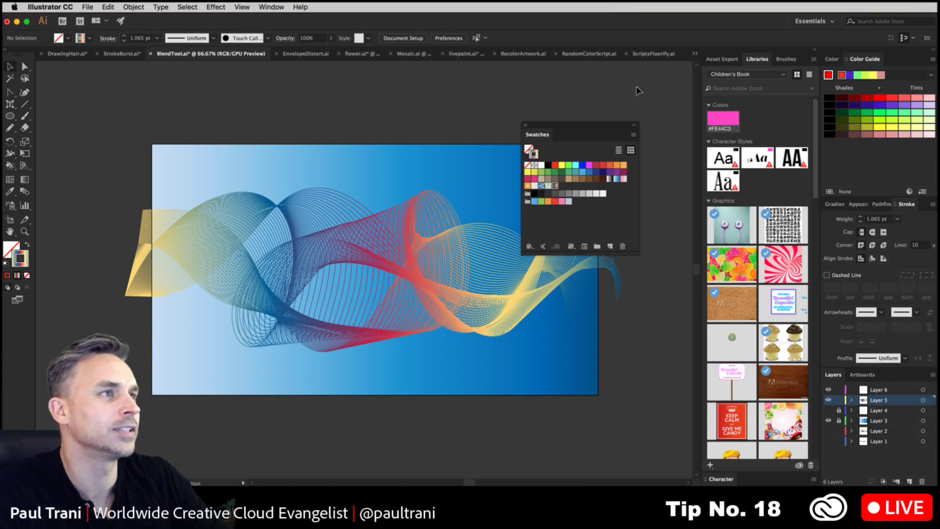
drag(569, 128, 573, 65)
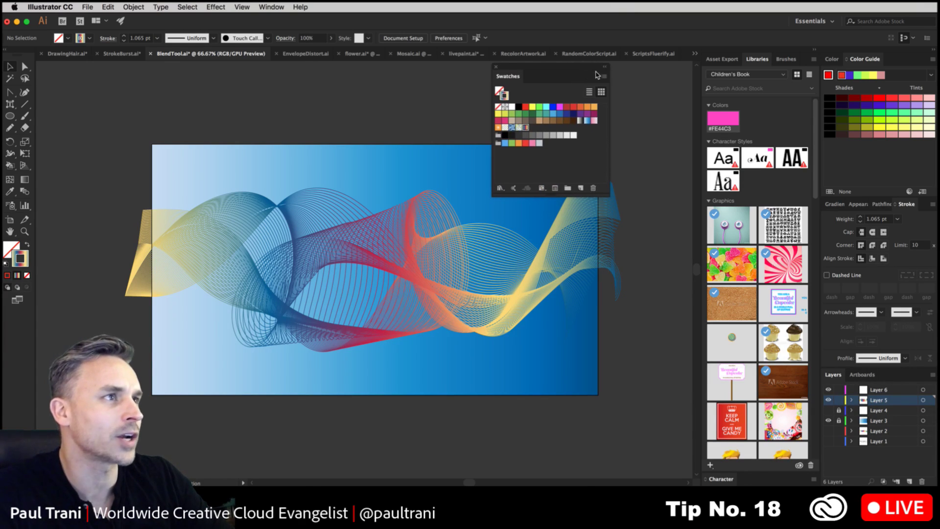
Step: Open the Color Combinations library from the gradient swatch libraries
click(604, 76)
mouse_move(678, 275)
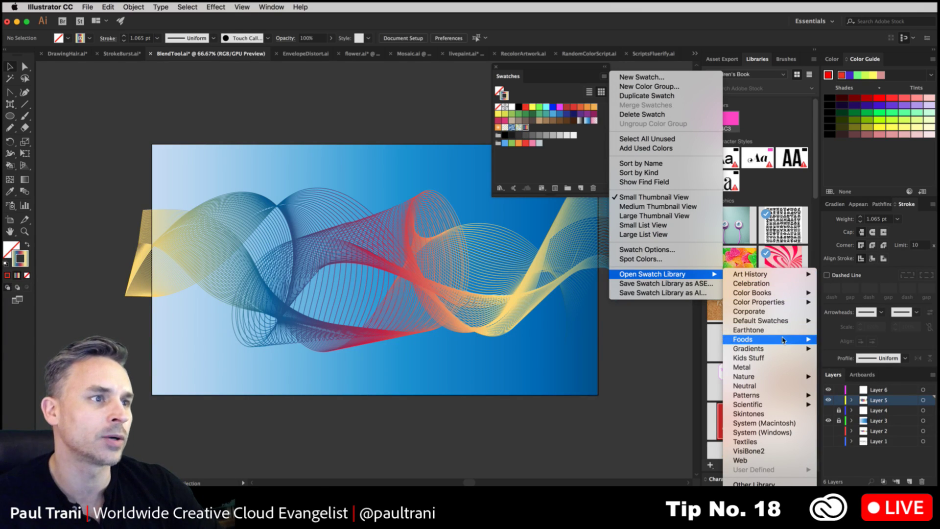
mouse_move(782, 348)
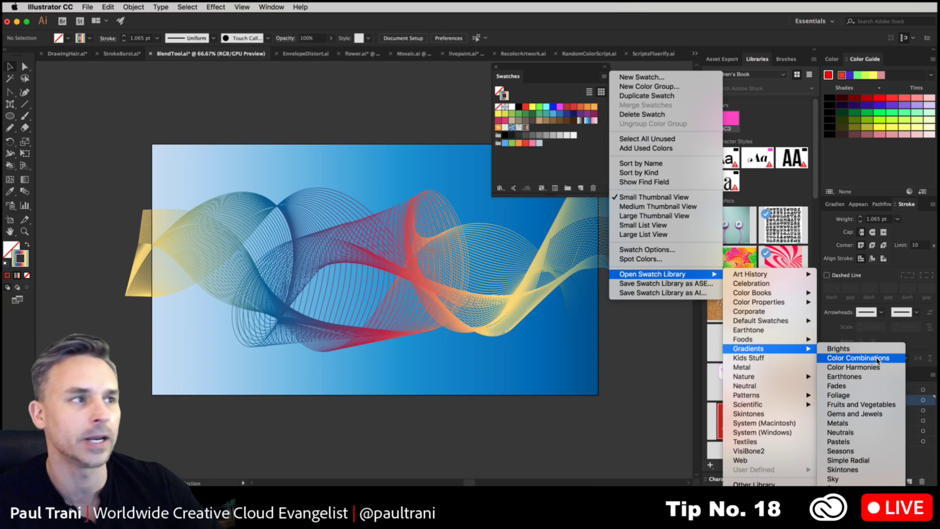
click(877, 359)
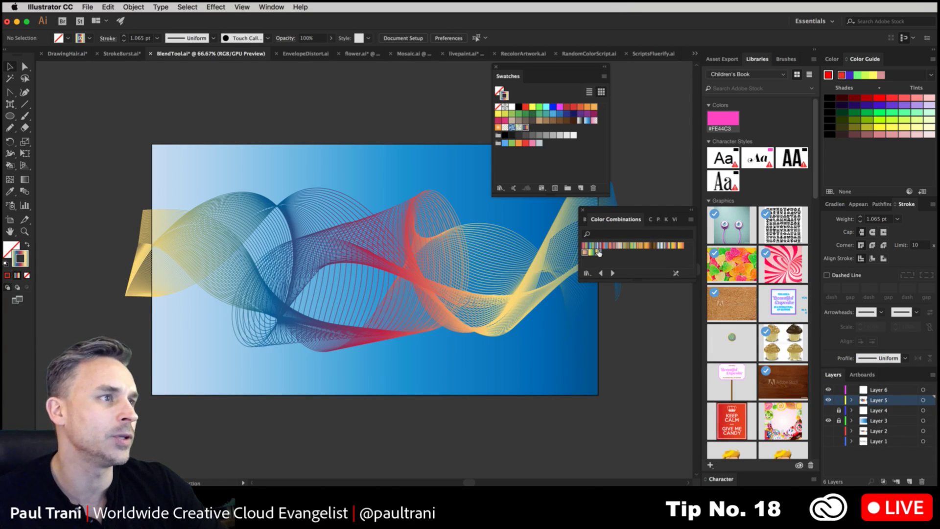
Step: Try several Color Combinations gradients on the line group's stroke, starting with Green, Yellow and ending with the yellow, dark blue and red one
click(393, 257)
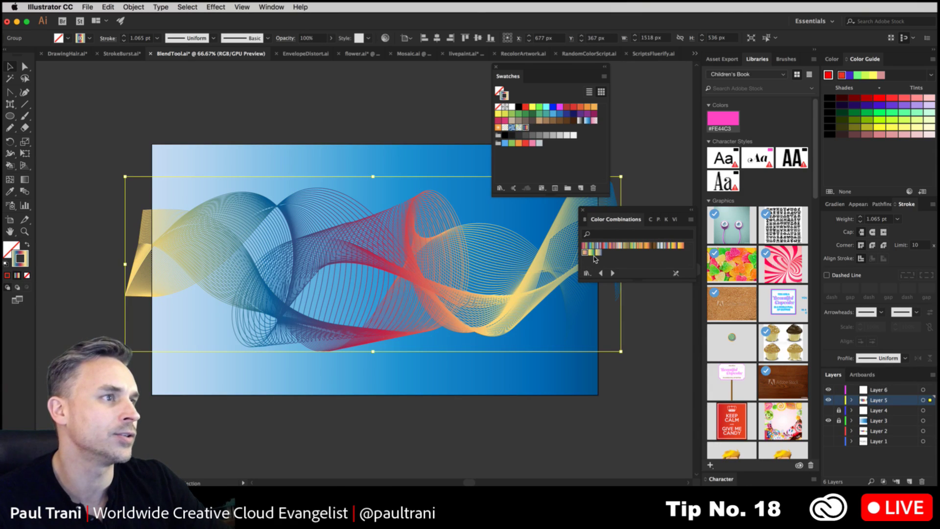
click(590, 252)
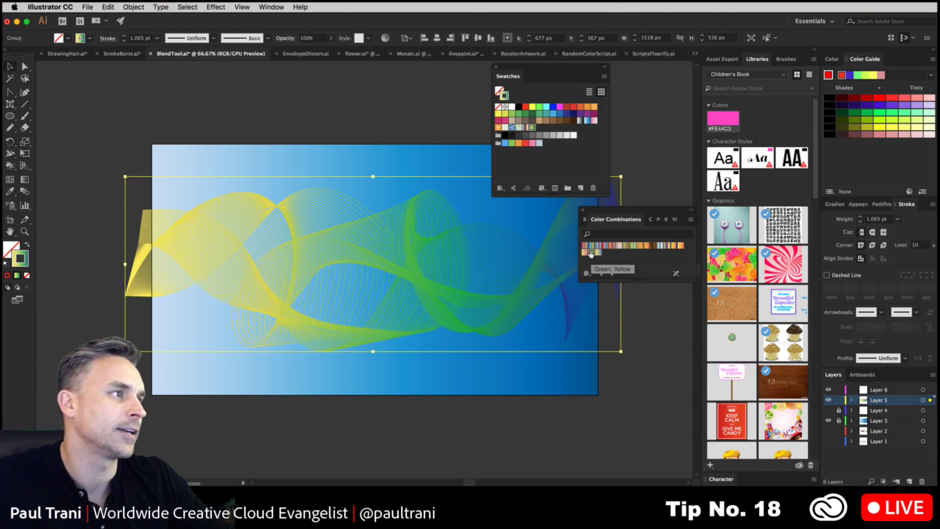
key(super+1)
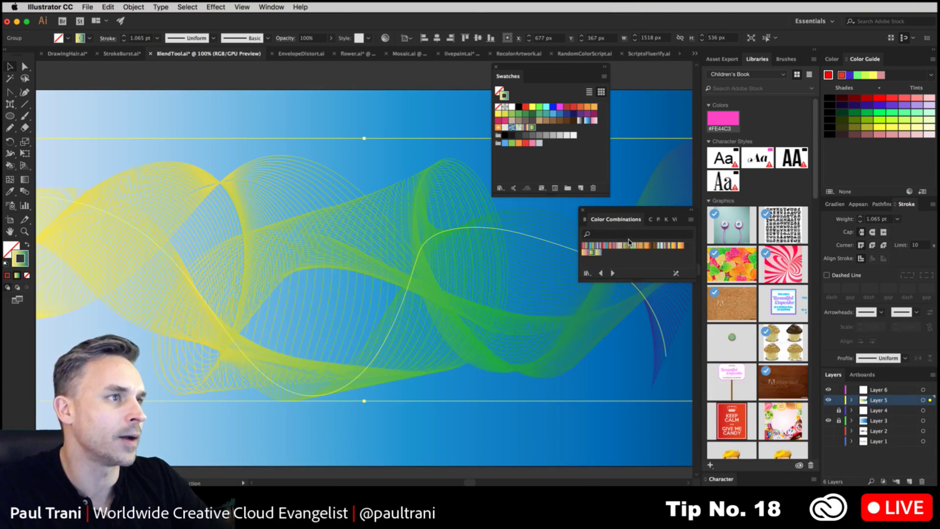
click(620, 244)
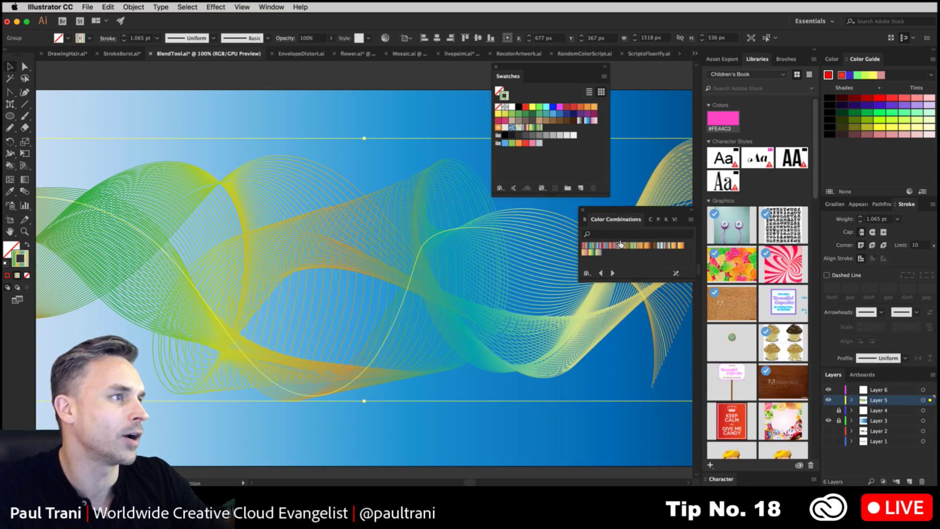
click(611, 245)
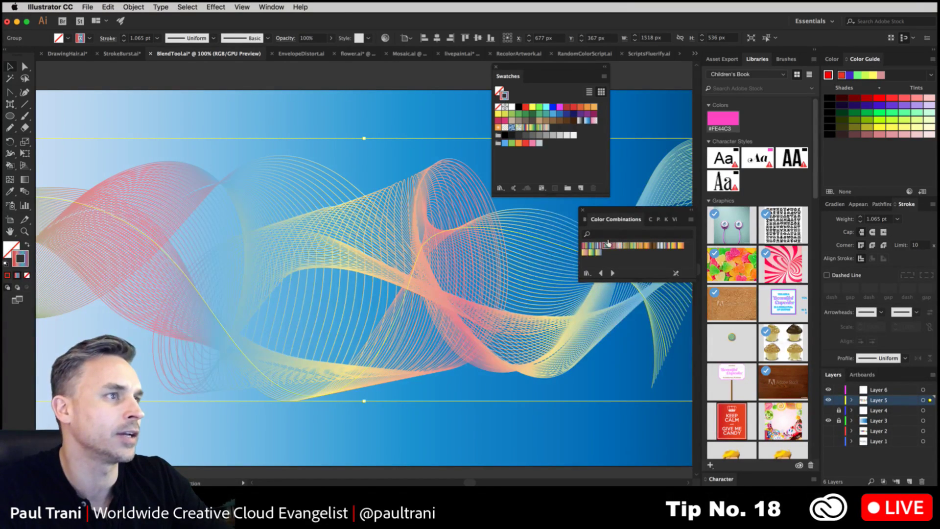
click(608, 245)
click(639, 245)
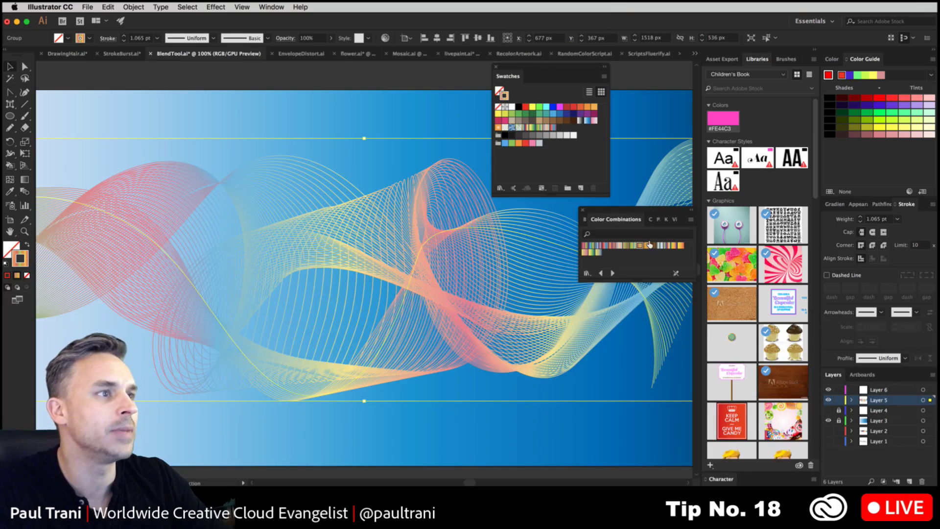
click(658, 246)
click(668, 245)
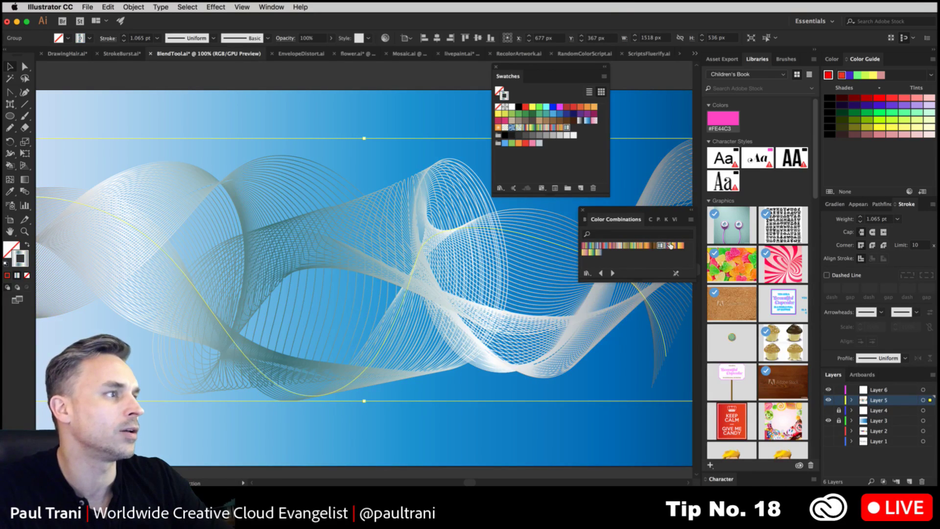
click(673, 245)
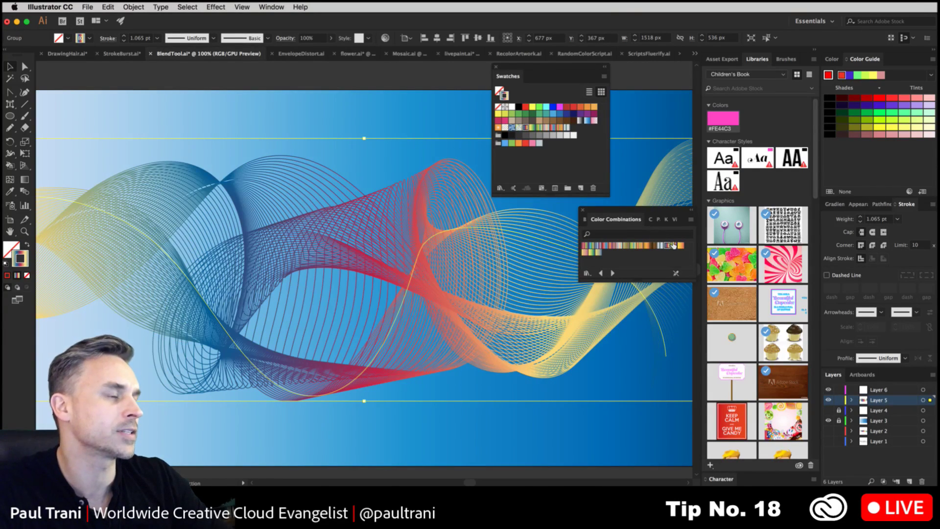
Step: Try a yellow-orange and a multicolour Color Combinations gradient on the line group's stroke, ending with the dark blue, cream and red one
click(679, 245)
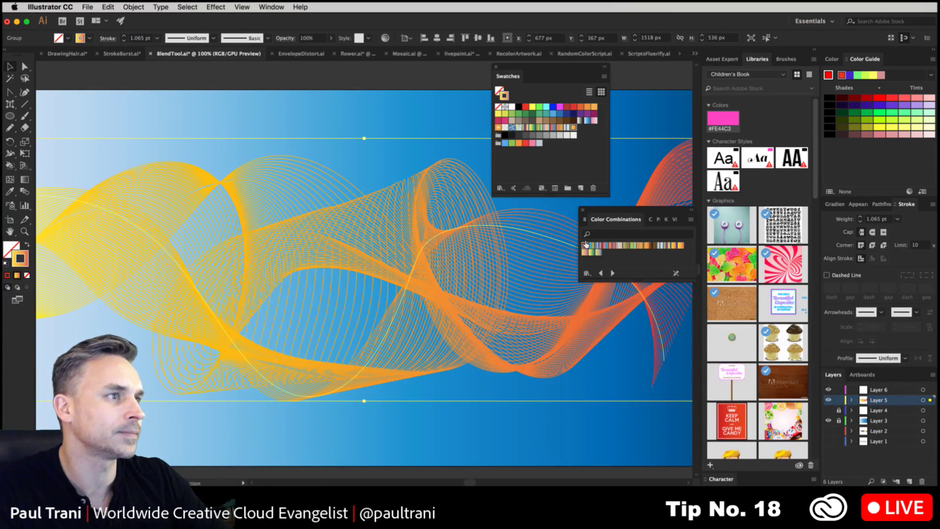
click(586, 244)
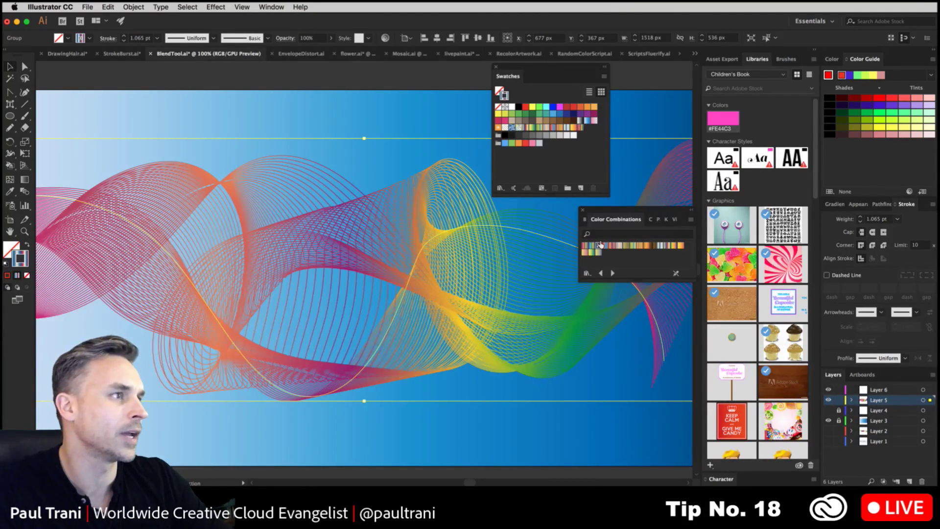
click(600, 245)
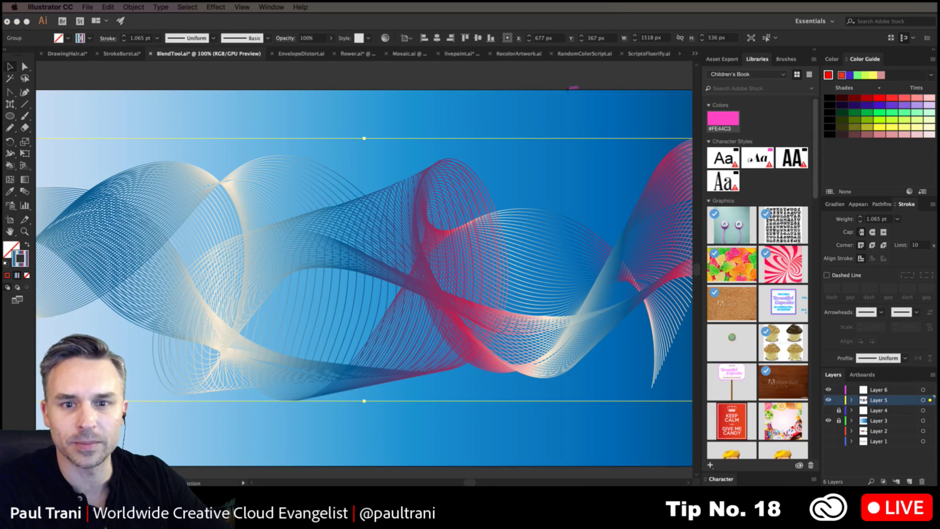
key(BackSpace)
key(BackSpace)
text(20)
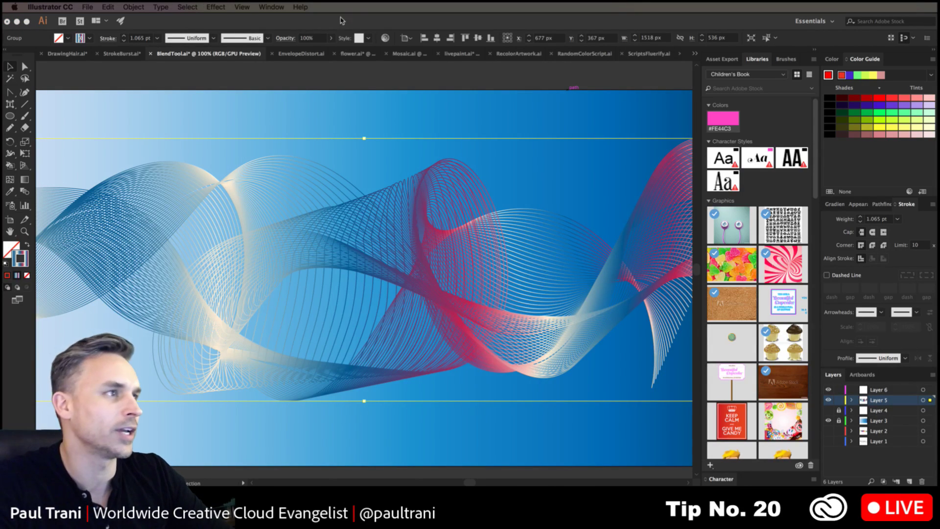
click(409, 100)
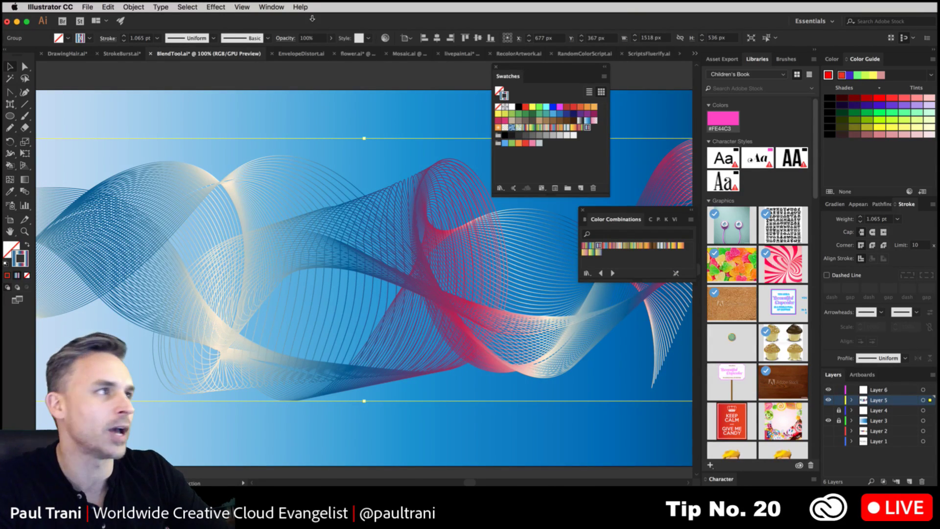
Step: Show the Symbols collection and open the Grime Vector Pack symbol library, arranging both beside the line artwork
click(260, 7)
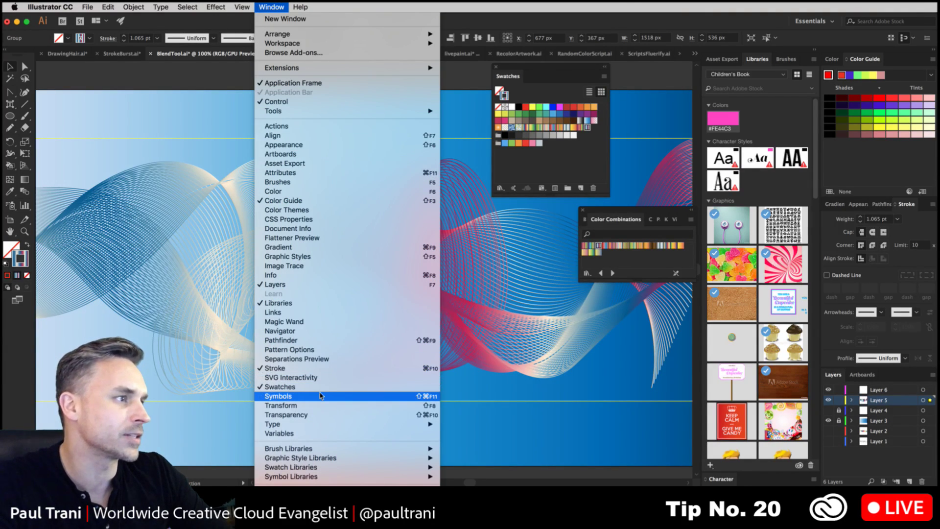
click(322, 396)
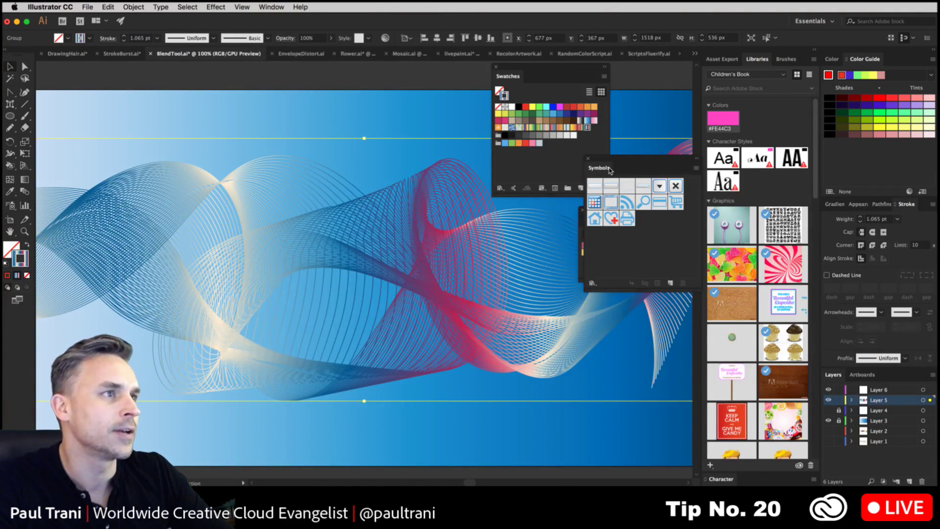
drag(609, 169, 558, 127)
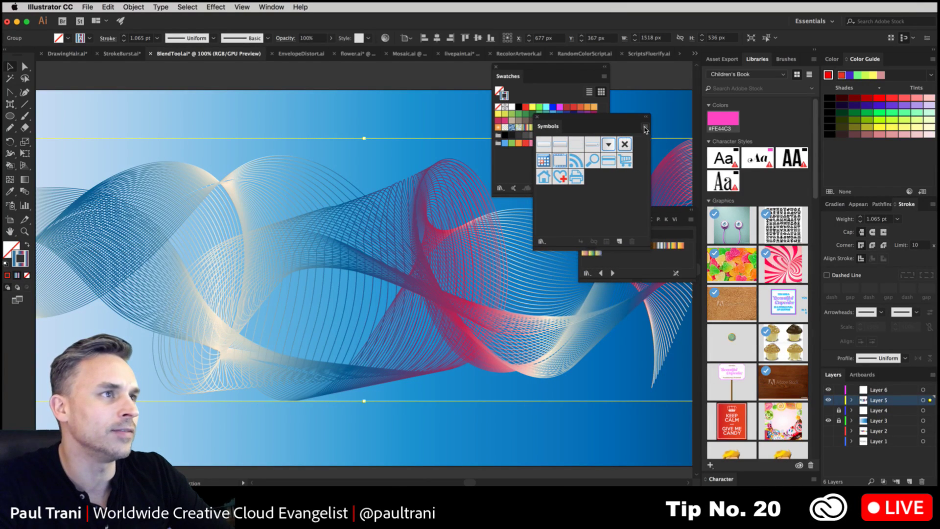
click(645, 128)
mouse_move(714, 313)
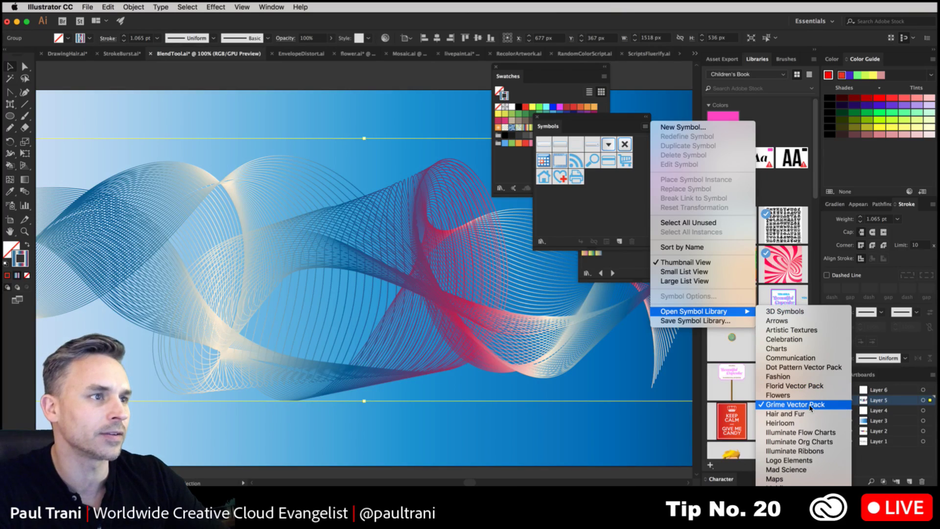
click(810, 406)
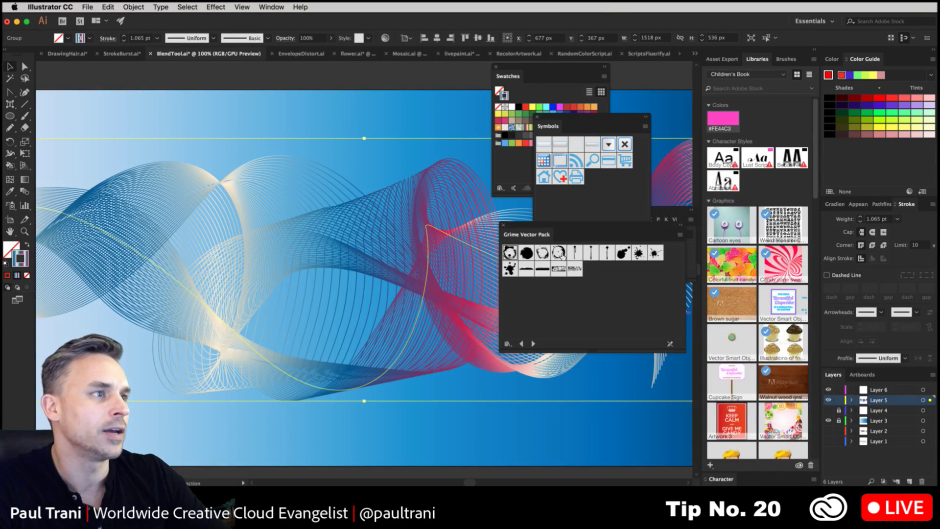
drag(537, 224, 541, 261)
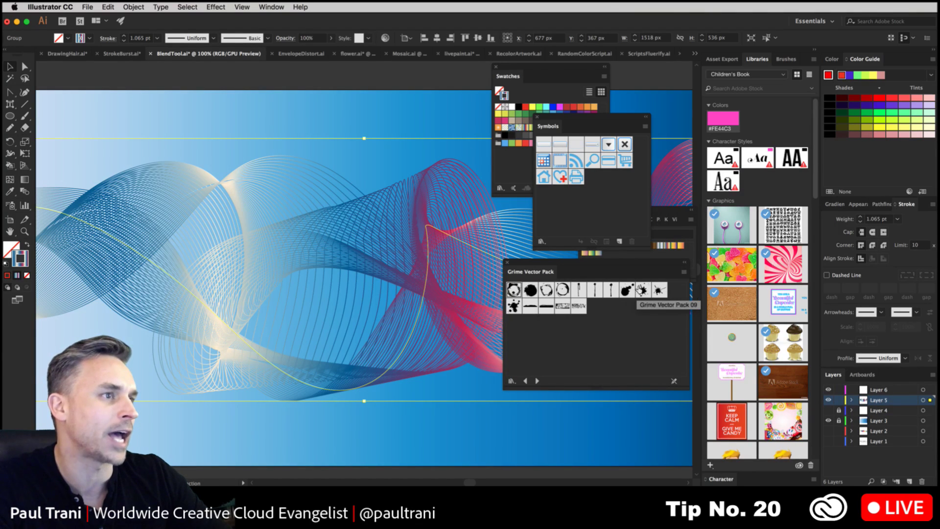
Step: Try the Grime Vector Pack 09 splatter above the lines as an unlinked light grey shape, and delete it
drag(643, 290, 384, 140)
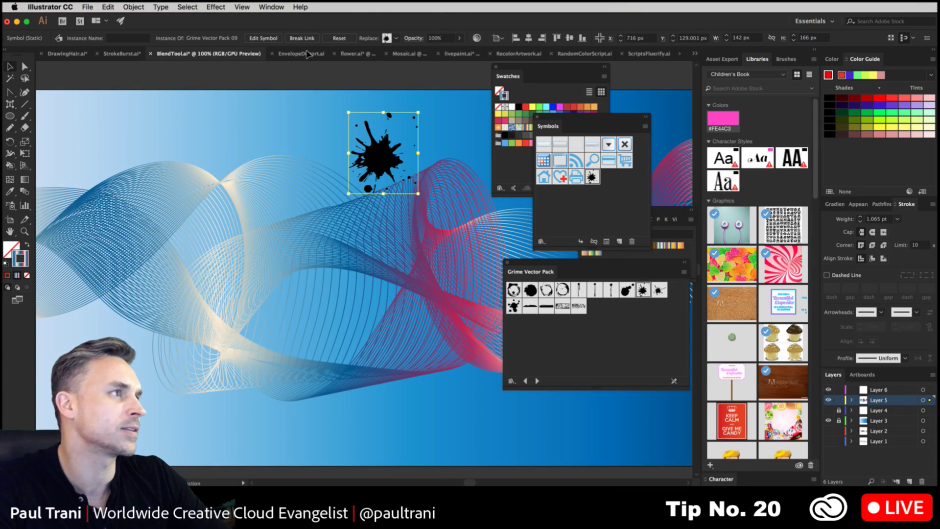
click(292, 37)
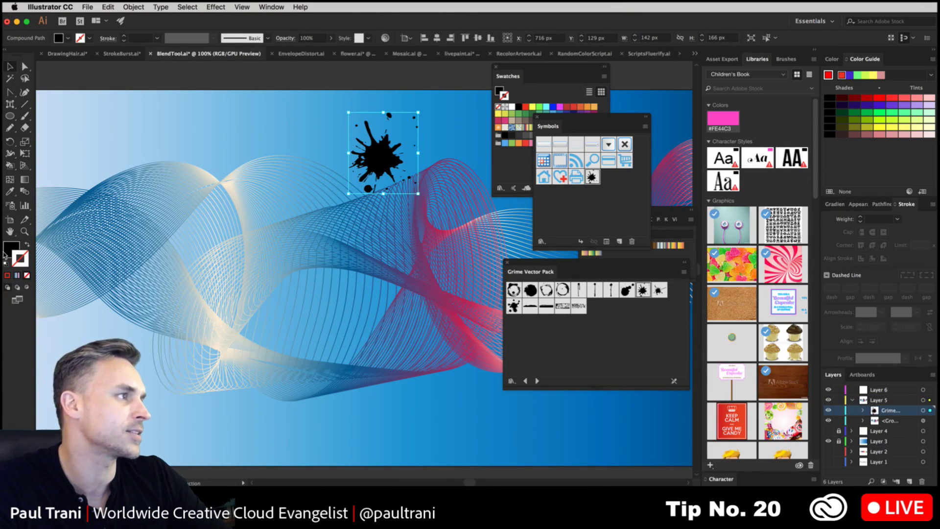
click(6, 251)
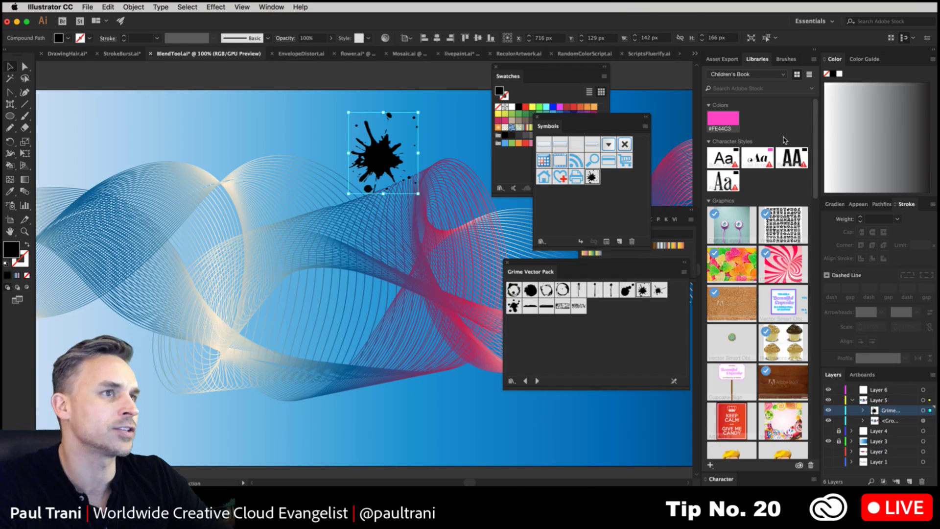
click(842, 135)
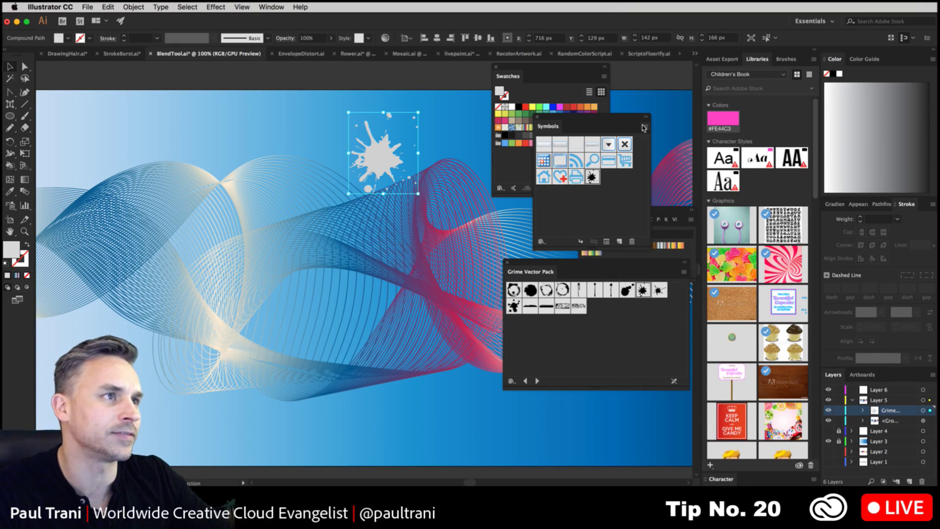
key(Delete)
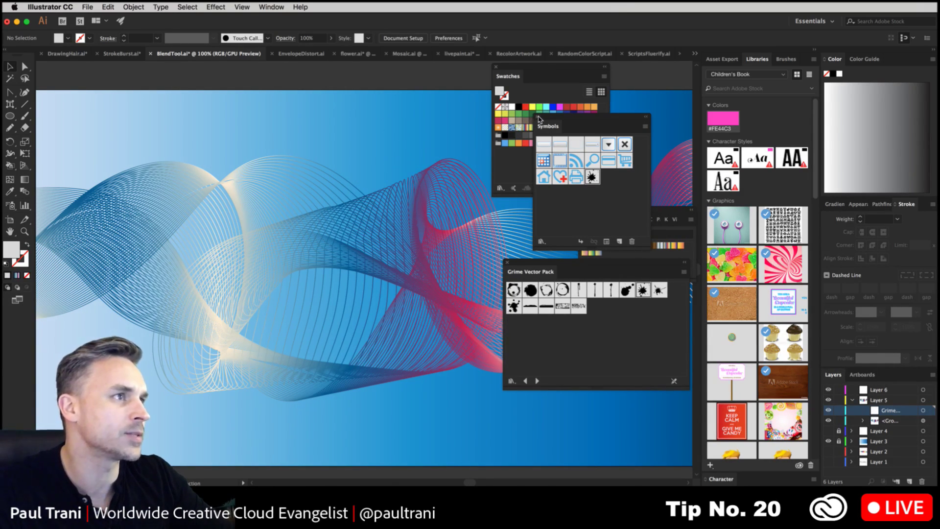
Step: Switch to the EnvelopeDistort.ai document and close the floating symbols, swatches, Color Combinations and Grime Vector Pack collections
click(538, 117)
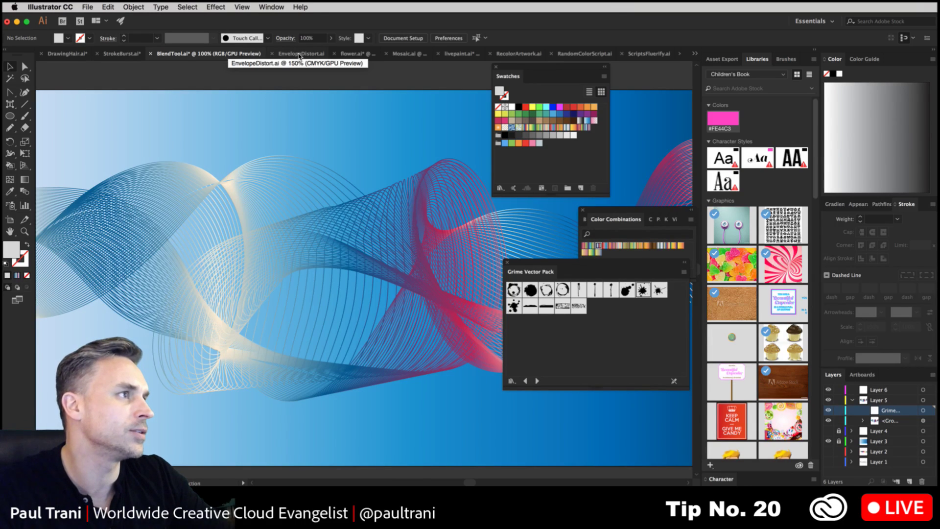
click(299, 54)
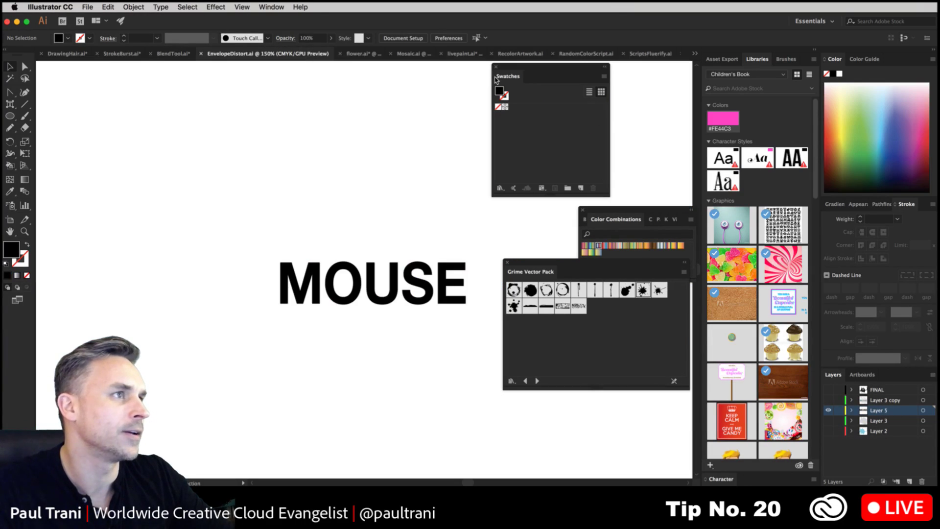
click(496, 68)
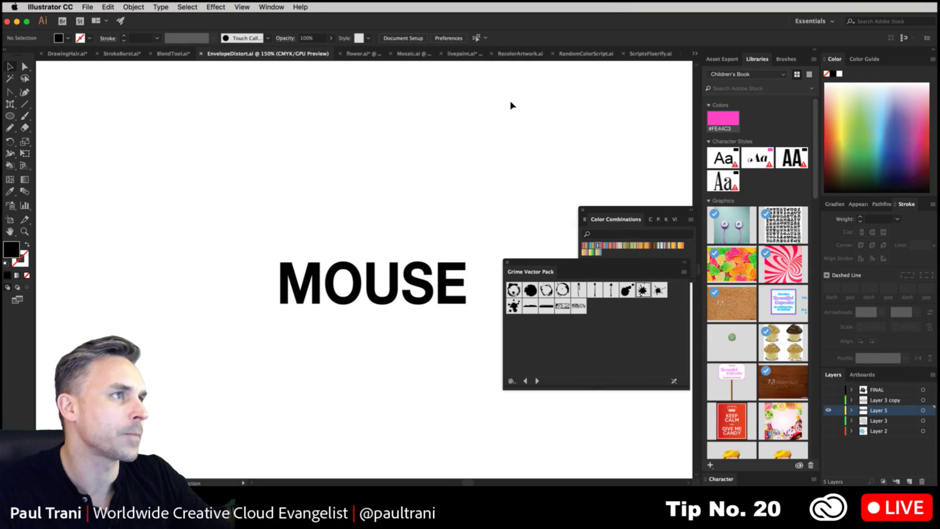
click(581, 210)
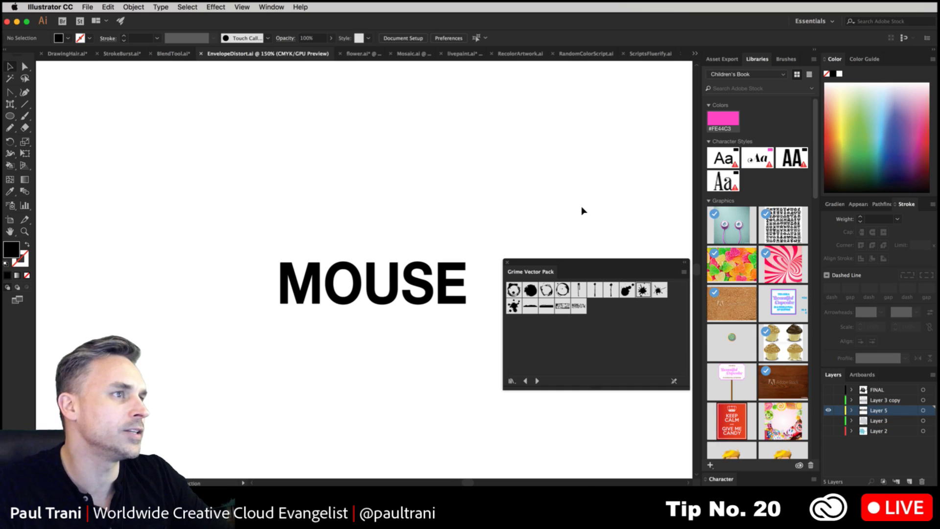
click(507, 264)
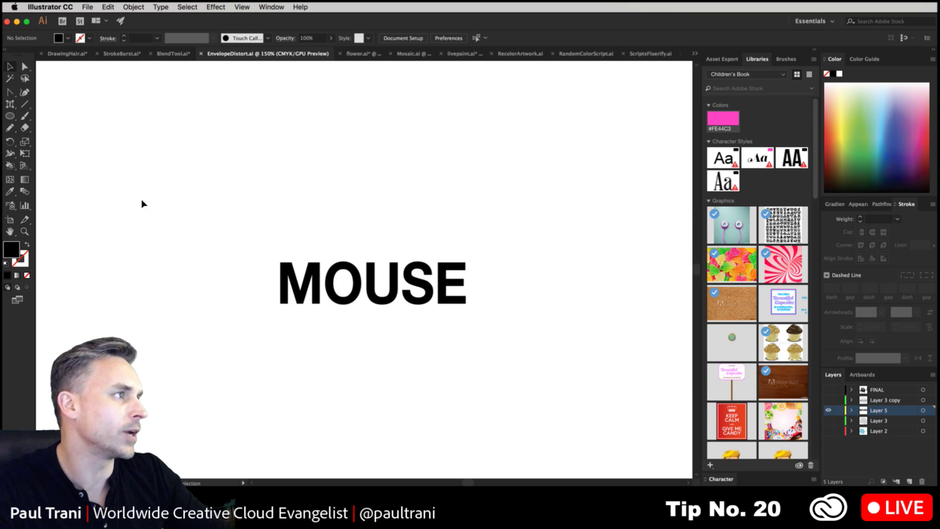
Step: Move the MOUSE text slightly down and to the right on the artboard
click(360, 302)
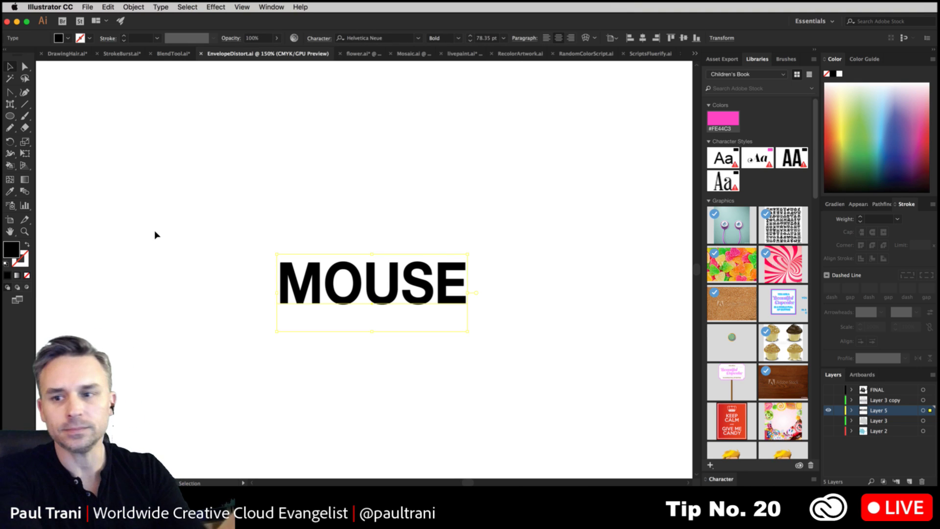
key(super+equal)
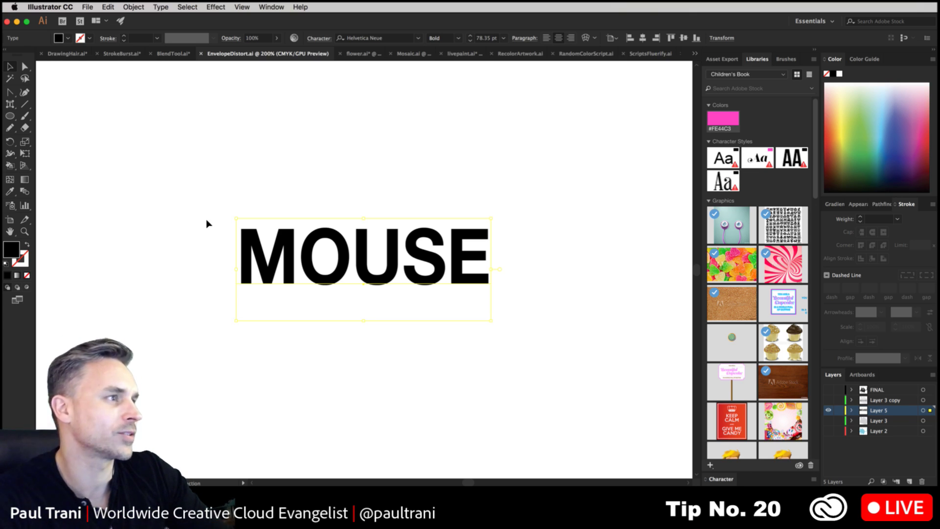
drag(261, 252, 263, 268)
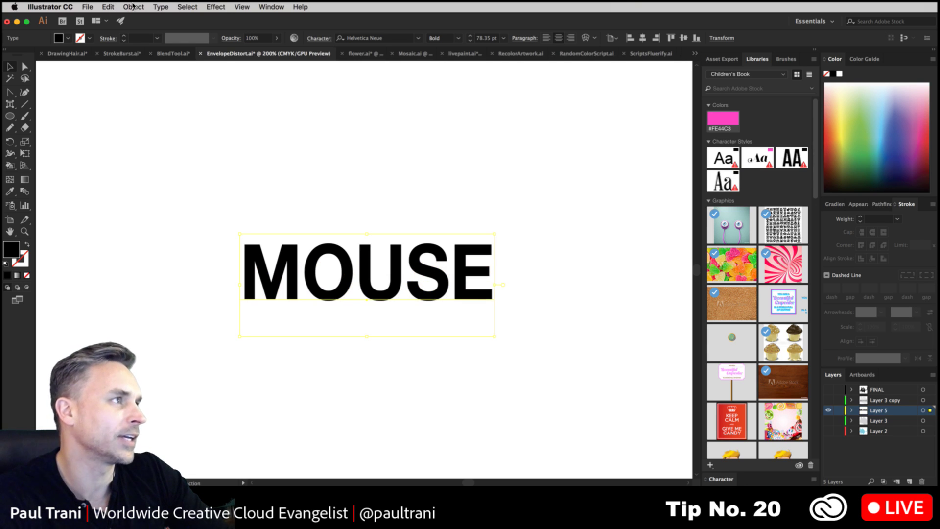
Step: Apply an Envelope Distort mesh with 2 rows and 2 columns to the MOUSE text, with the preview on
click(133, 7)
mouse_move(157, 207)
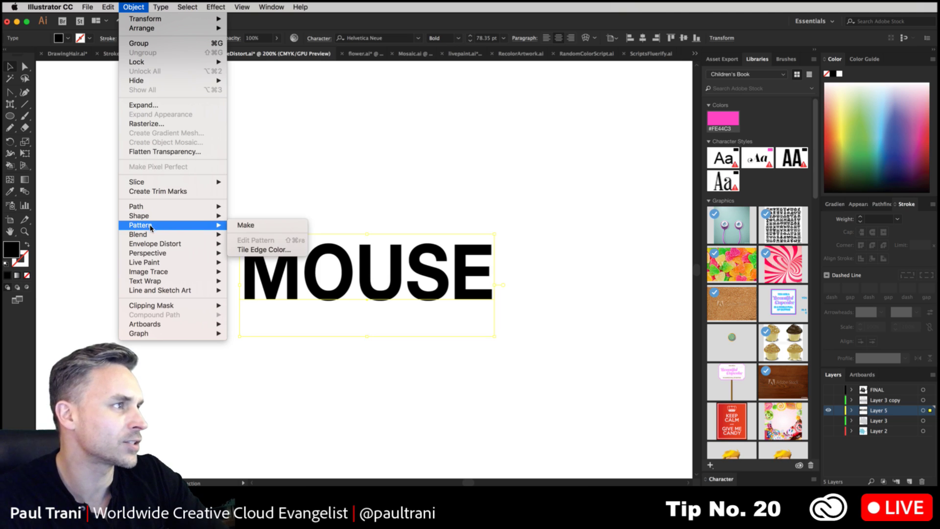
mouse_move(150, 243)
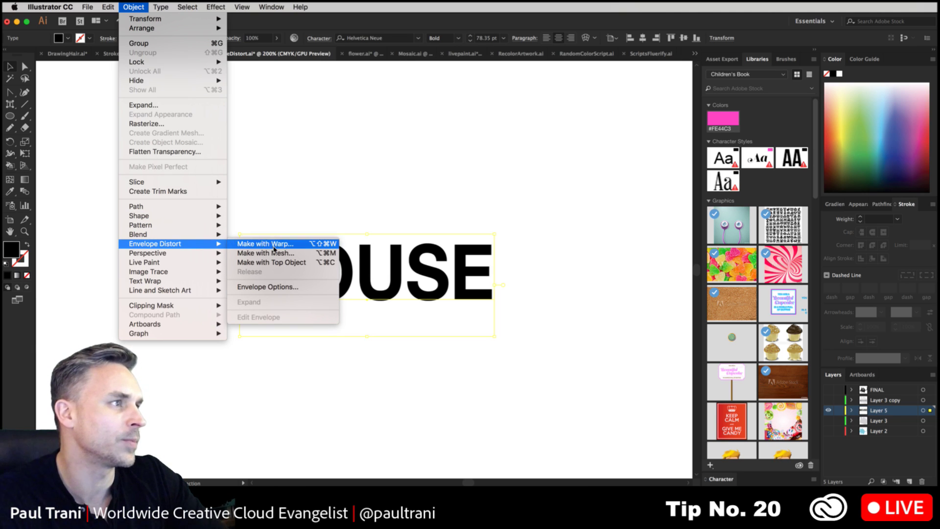
click(310, 254)
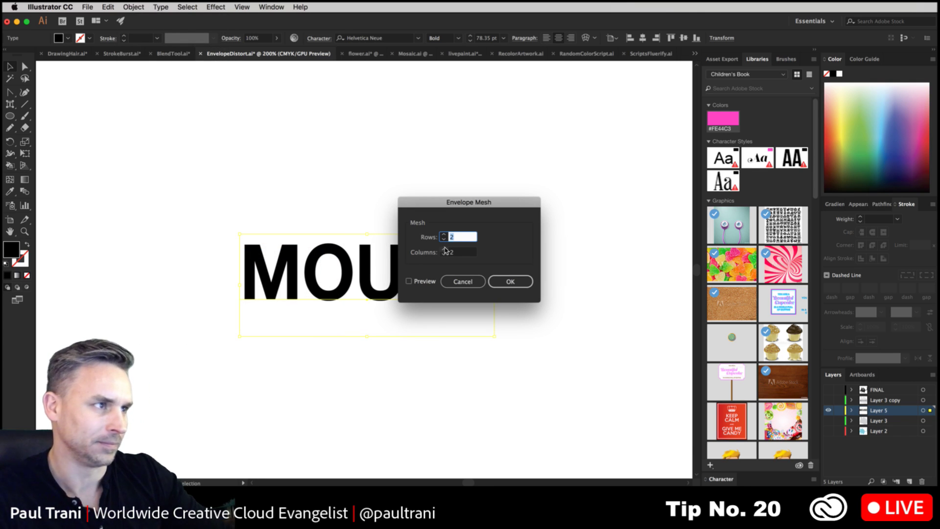
click(409, 282)
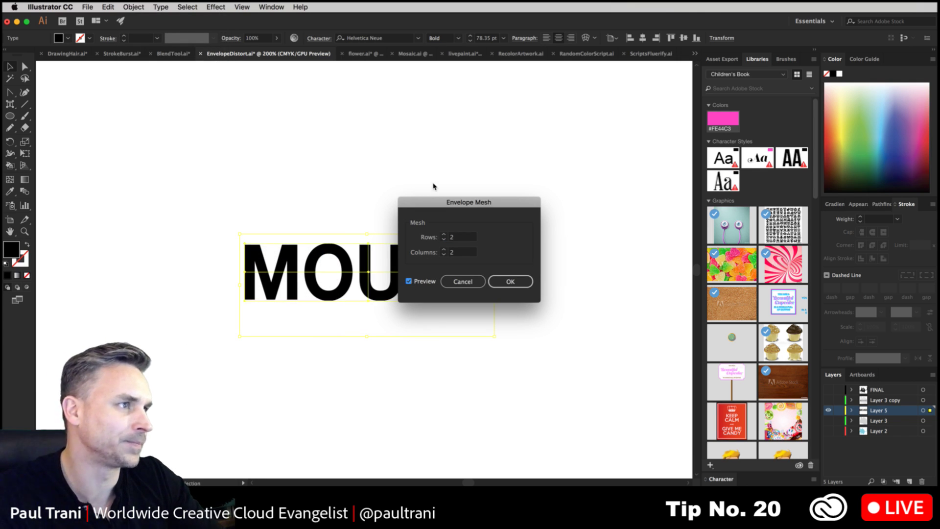
drag(443, 203, 541, 186)
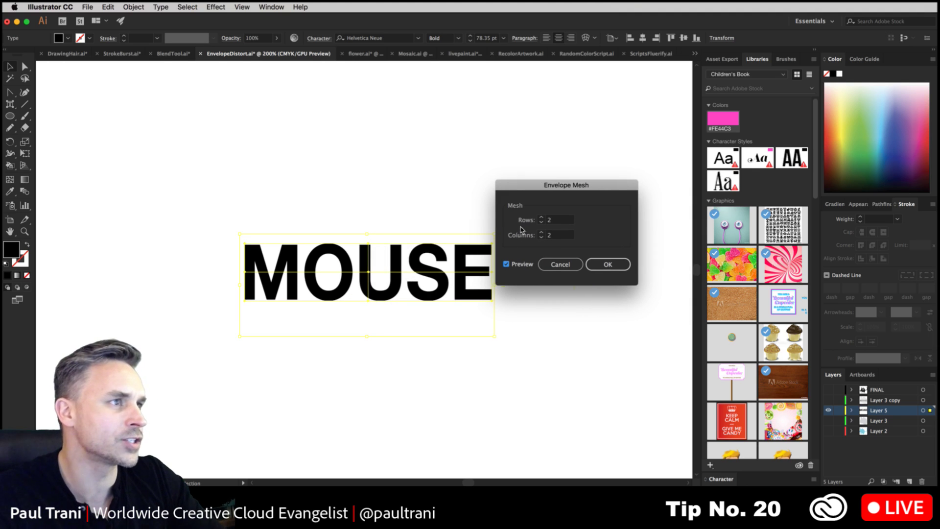
click(603, 267)
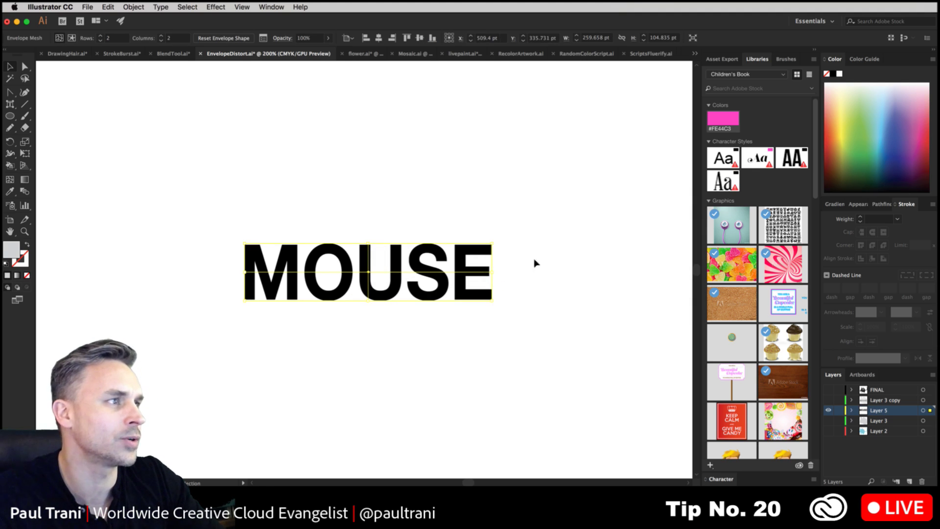
Step: Change the highlight colour of Layer 5 to Light Blue in its layer options
double_click(907, 413)
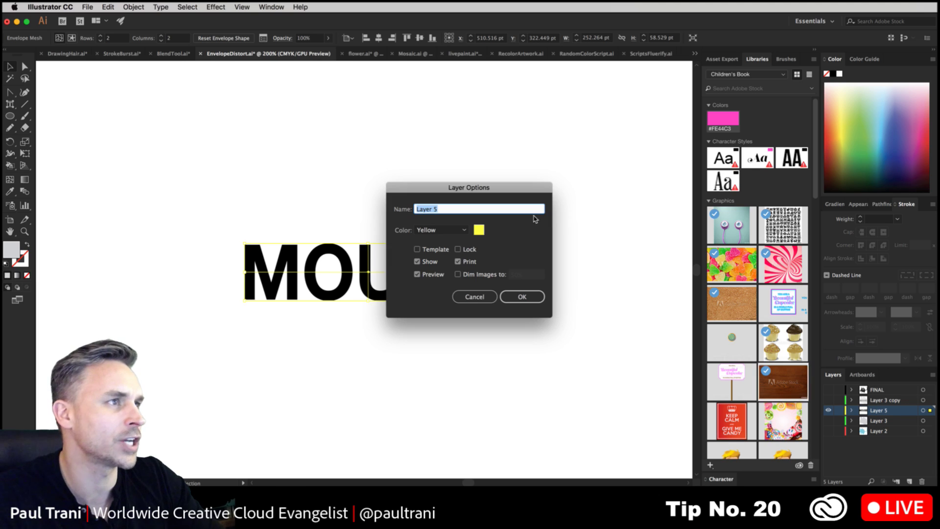
click(455, 230)
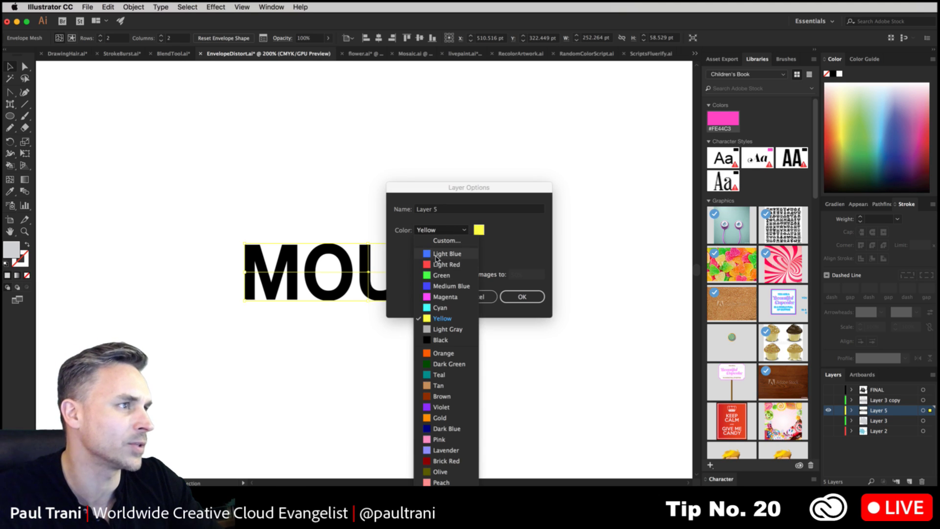
click(441, 254)
click(514, 294)
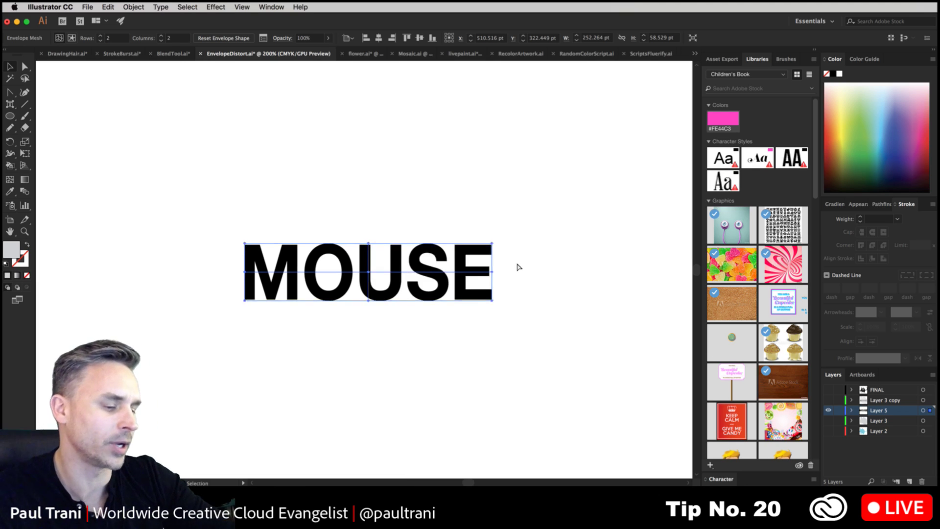
key(super+equal)
key(super+equal)
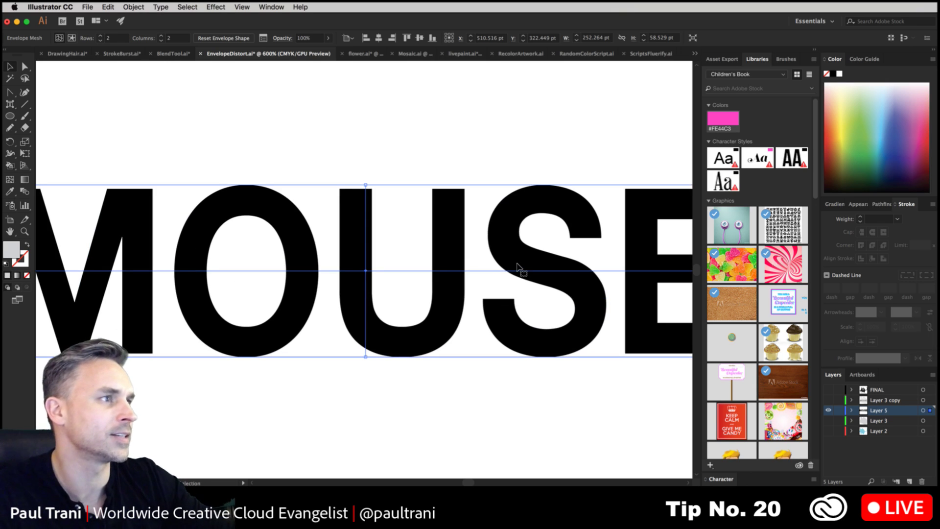
key(super+minus)
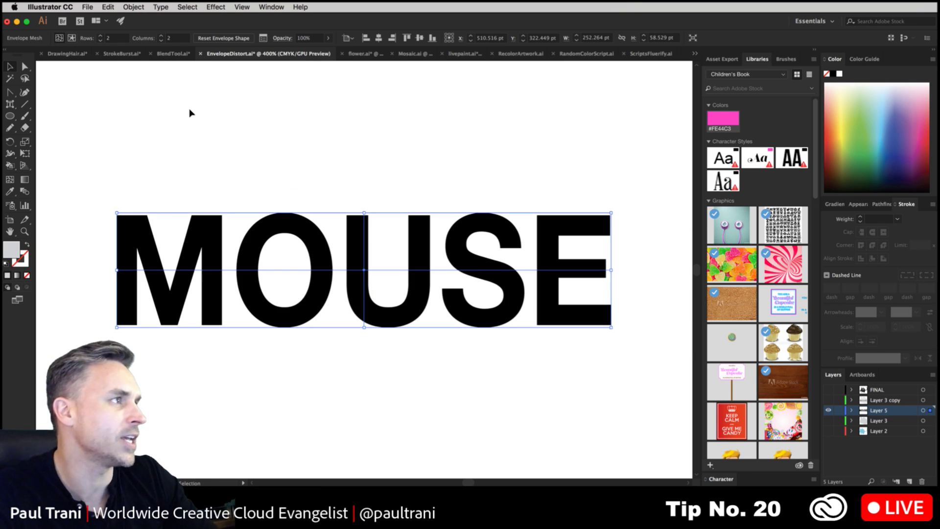
Step: Pull the top-centre mesh point of the MOUSE envelope well above the lettering with Direct Selection
click(23, 67)
click(362, 210)
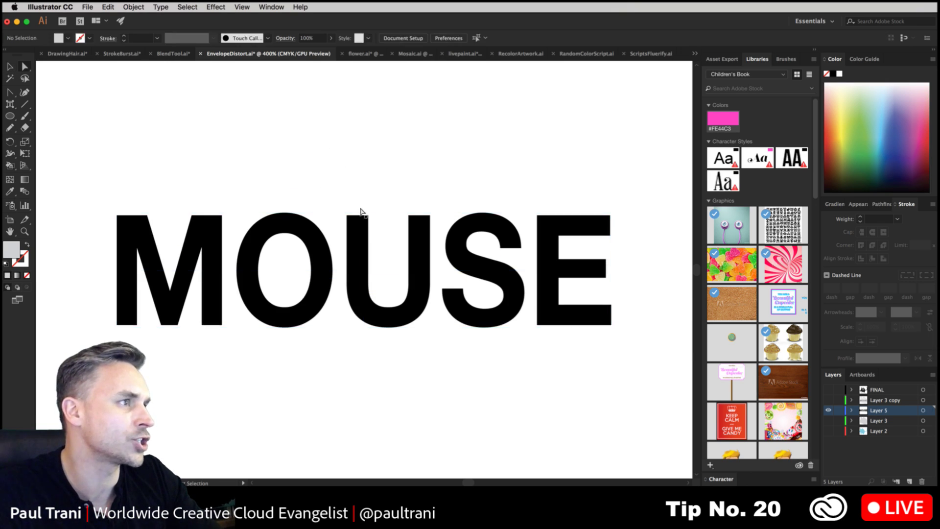
click(364, 212)
drag(365, 209, 366, 146)
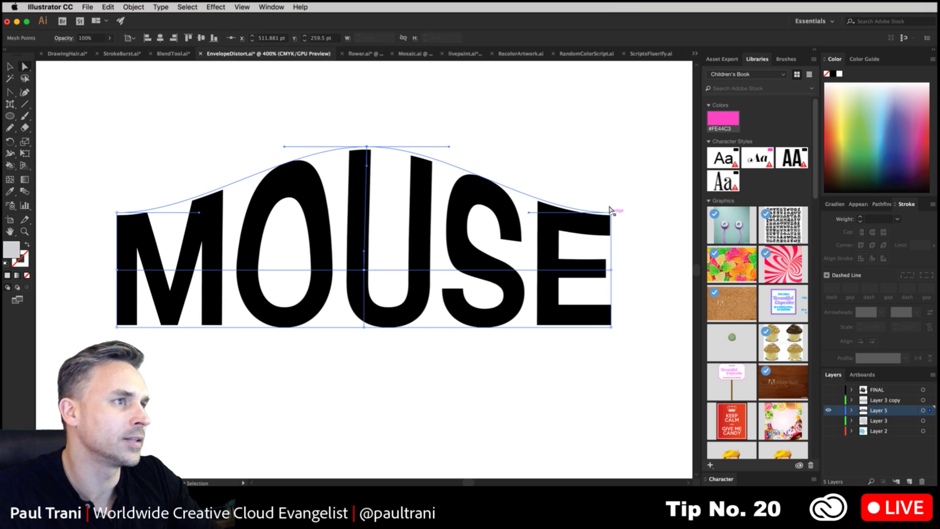
Step: Lower both upper corner mesh points of the MOUSE envelope and angle their handles upward to arch the word's upper edge
drag(611, 212, 611, 244)
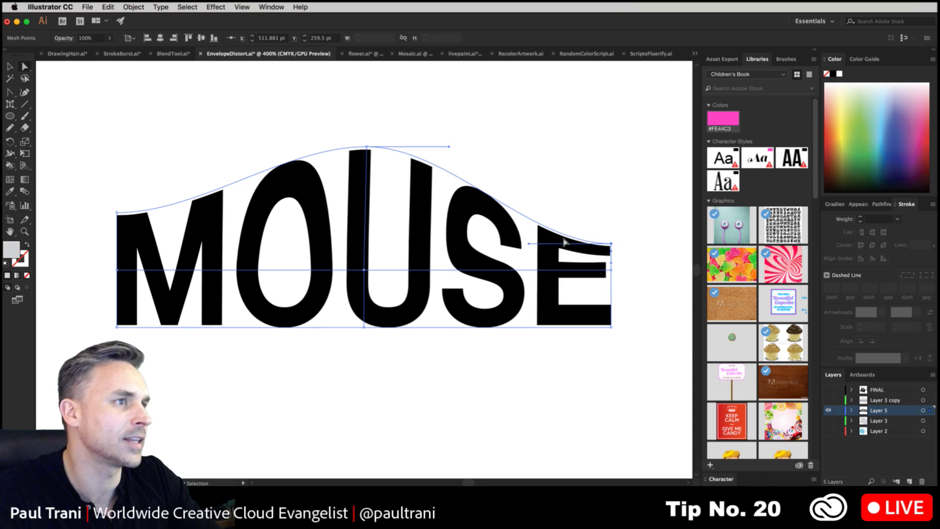
drag(535, 238, 555, 152)
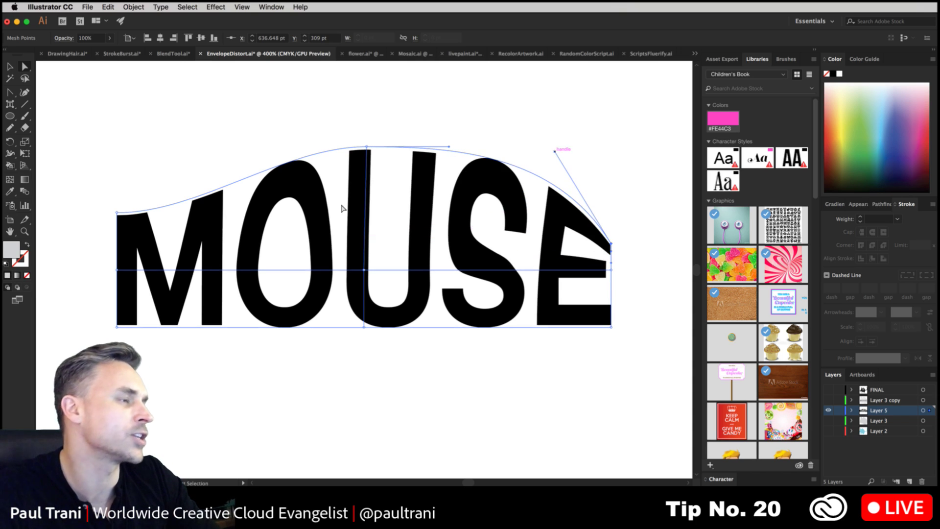
drag(118, 208, 136, 248)
drag(200, 251, 194, 213)
Step: Open the original text inside the distorted envelope for editing and change MOUSE to Mice
click(10, 66)
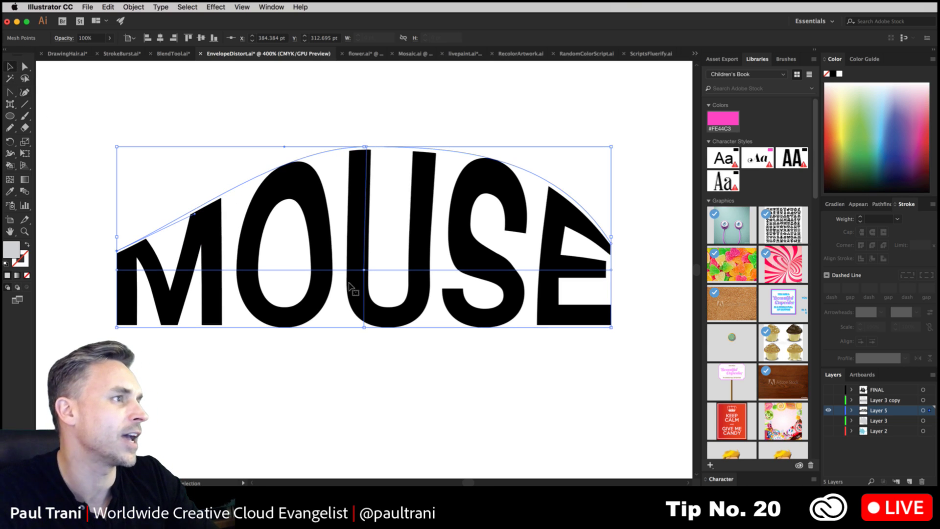
double_click(327, 243)
key(t)
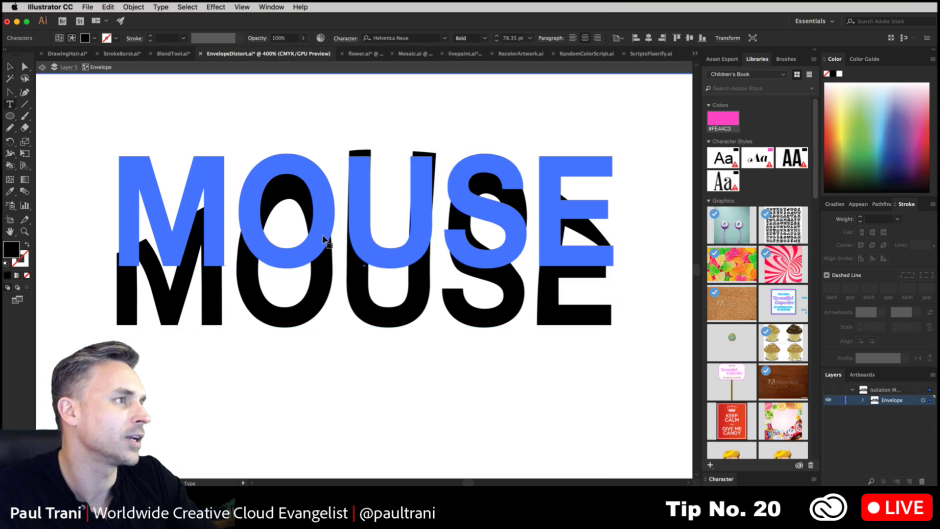
drag(253, 223, 917, 281)
text(ice)
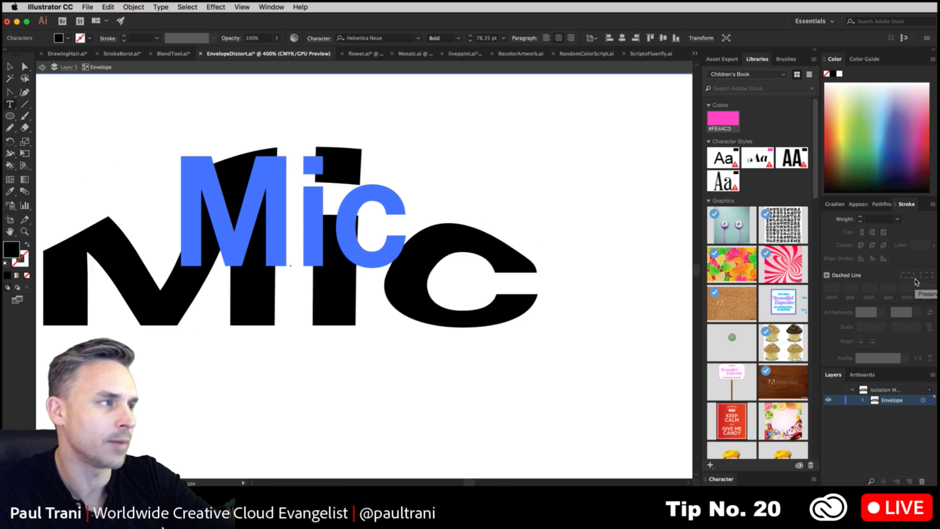
key(BackSpace)
key(BackSpace)
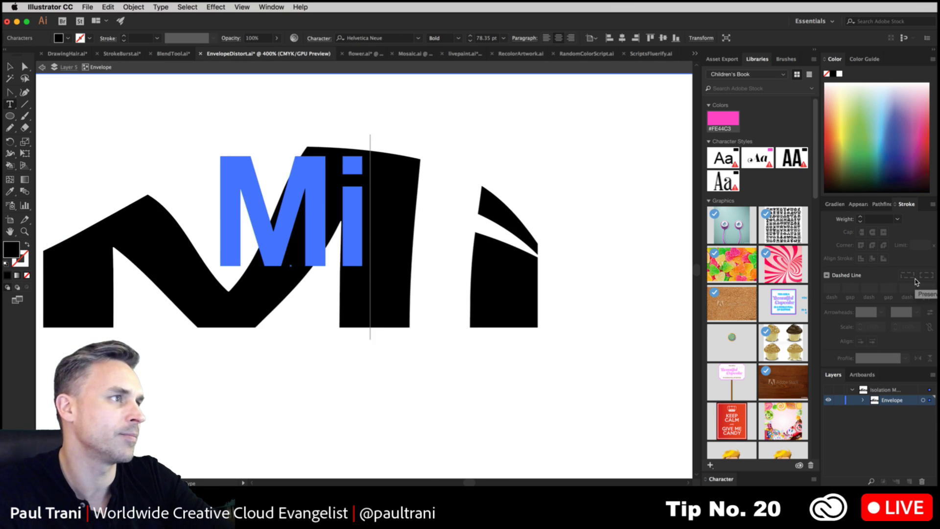
text(ce)
Step: Retype the envelope's text in capitals as MICEEY
key(BackSpace)
key(BackSpace)
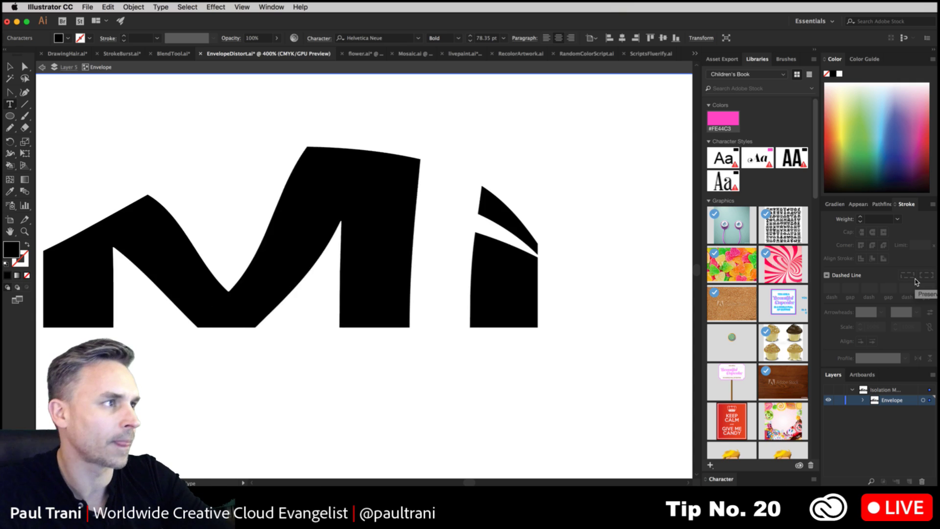
key(BackSpace)
text(M)
key(BackSpace)
text(ICE)
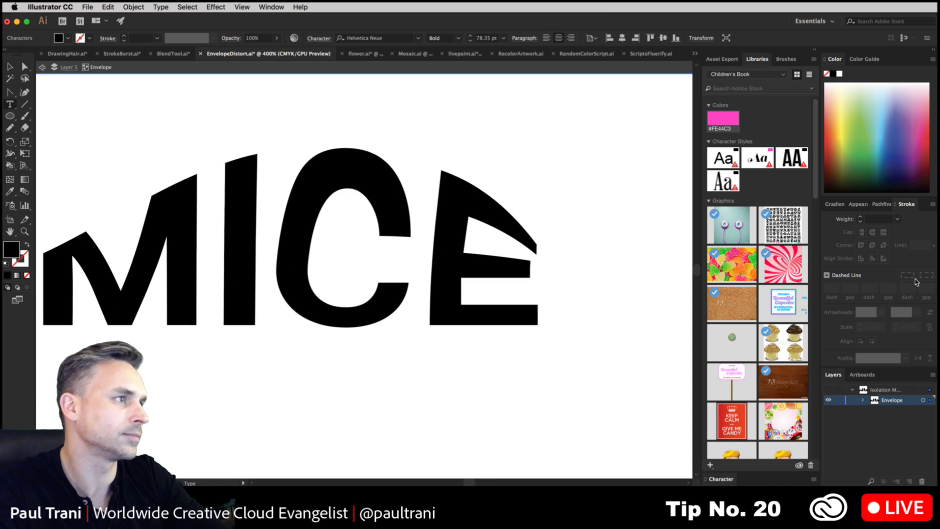
text(EY)
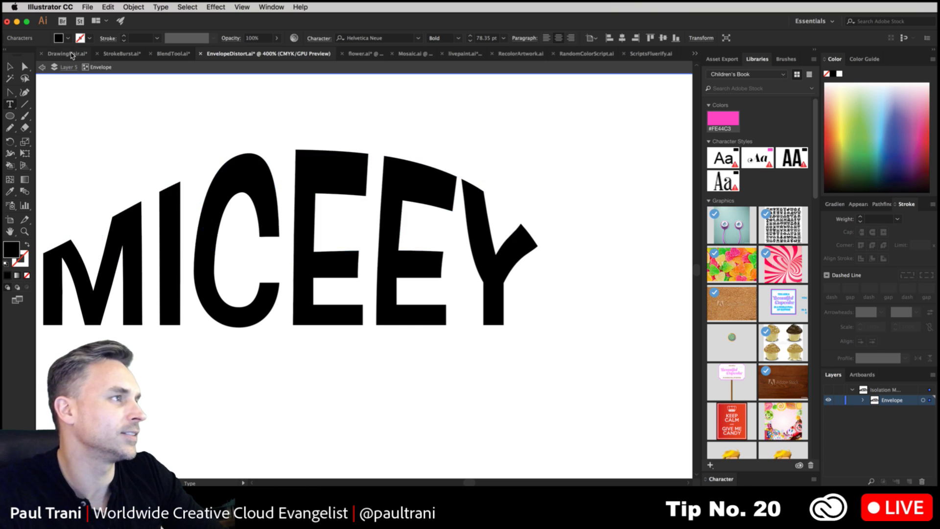
Step: Move the distorted MICEEY word slightly down and to the right, and exit isolation mode
click(10, 66)
drag(137, 117, 220, 145)
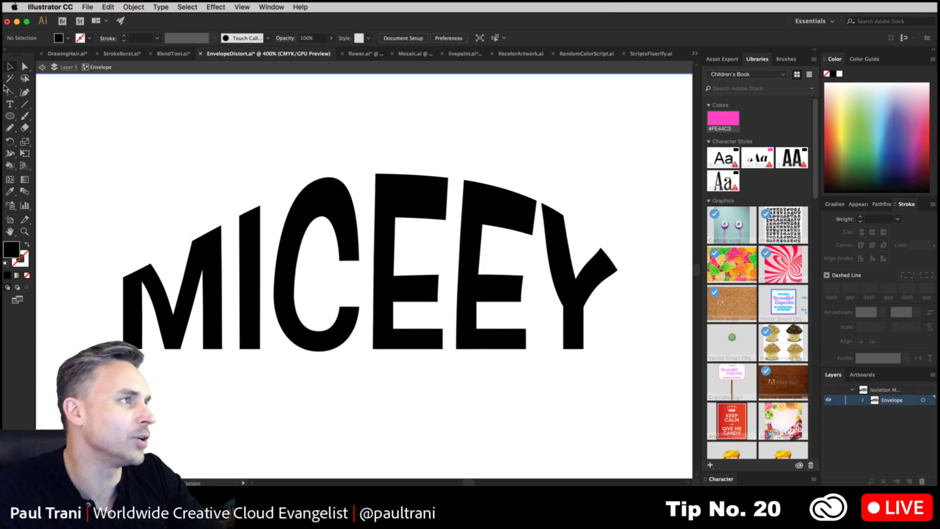
click(42, 68)
click(42, 68)
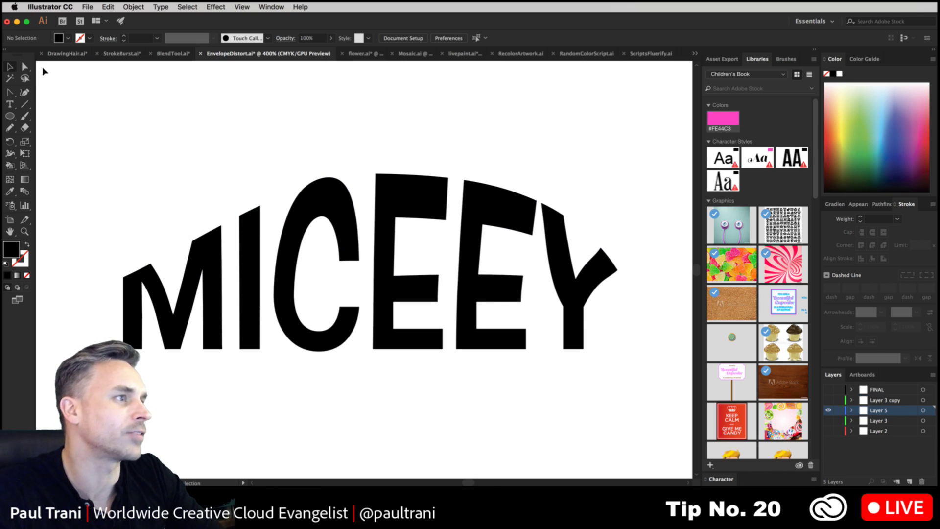
Step: Hide Layer 5 and show Layer 3 copy with the MOUSE text and the grey mouse body shape
click(828, 410)
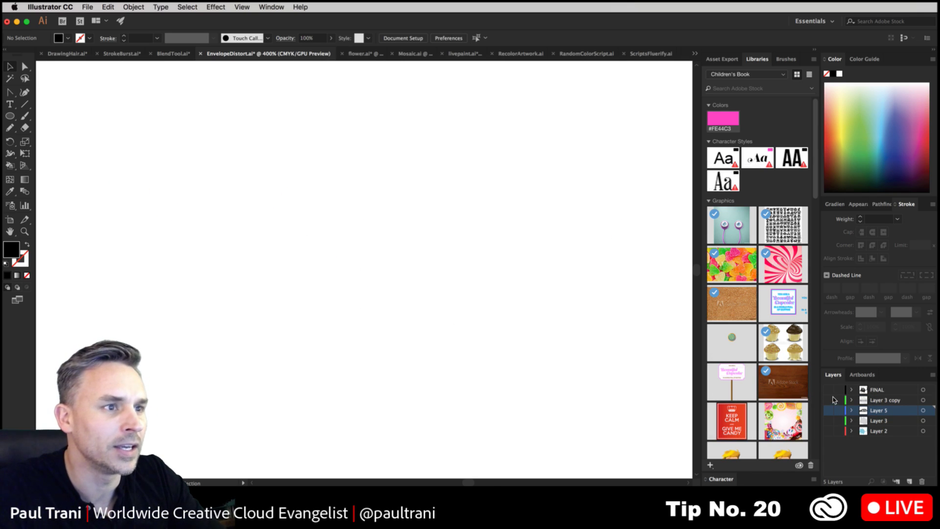
click(828, 399)
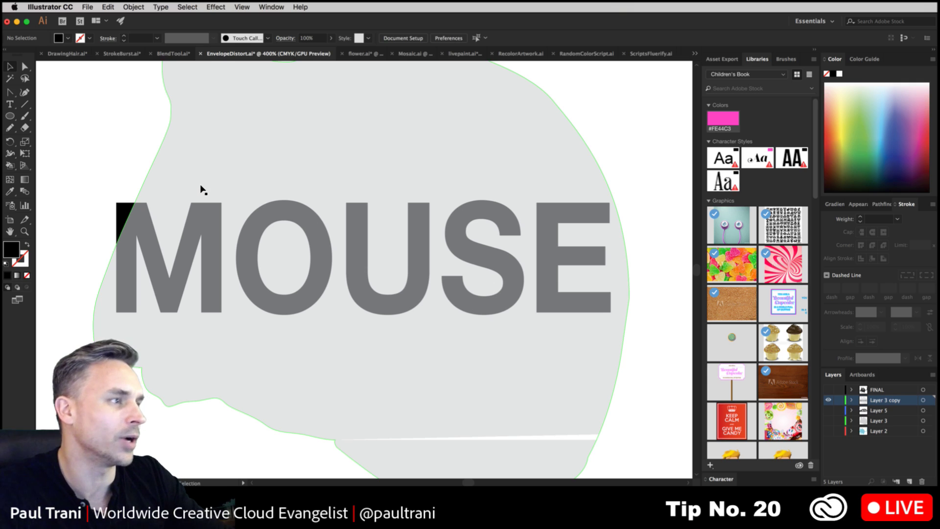
key(super+minus)
Step: Select the grey mouse body shape together with the MOUSE text and apply Envelope Distort with Make with Top Object
click(248, 175)
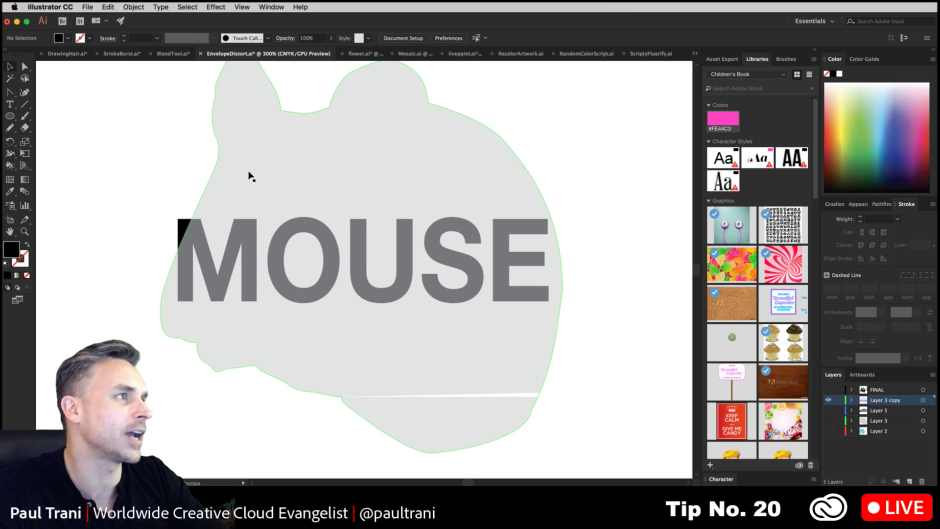
key(super+minus)
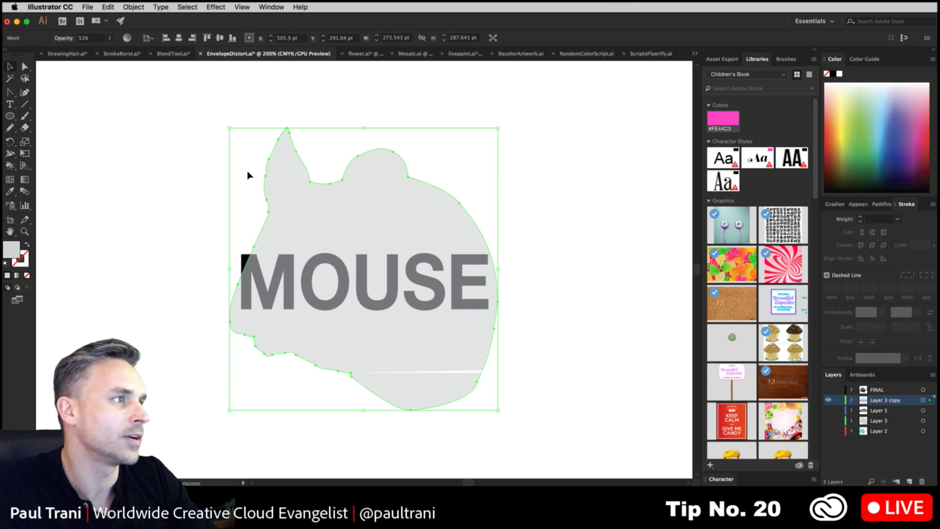
drag(169, 214, 300, 284)
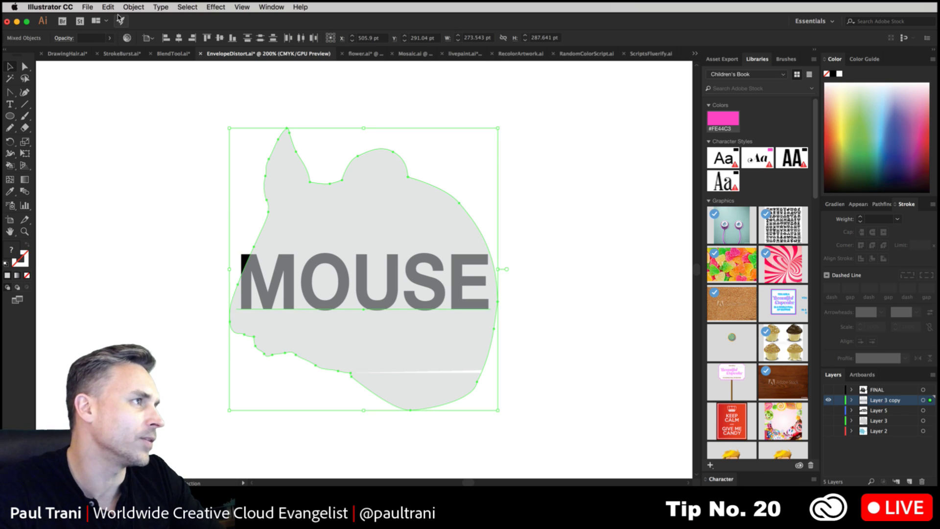
click(130, 7)
mouse_move(182, 244)
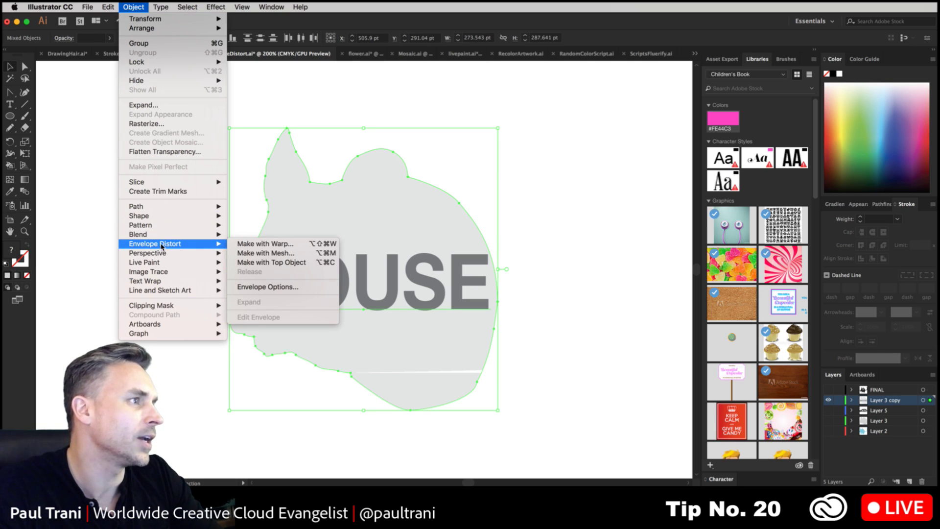
click(298, 264)
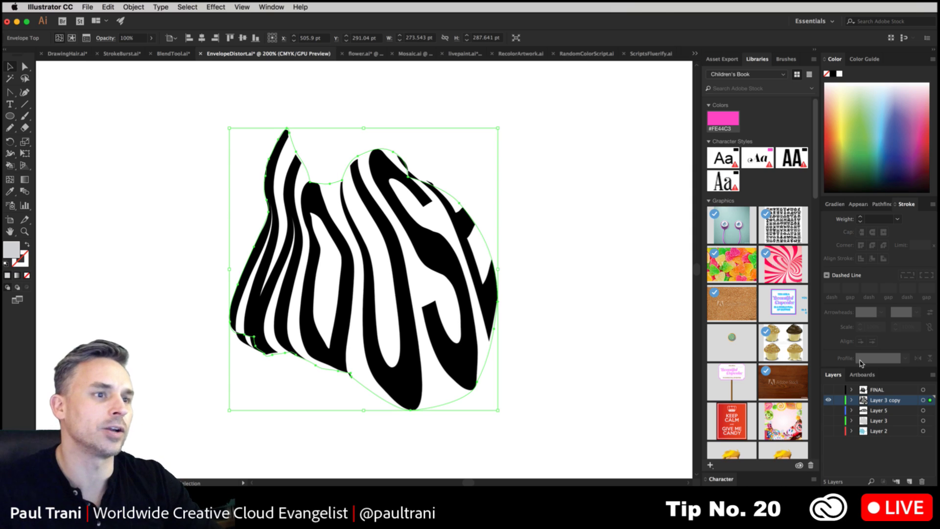
Step: Show Layer 2 with the blue mouse silhouette behind the distorted text, and deselect the artwork
click(828, 431)
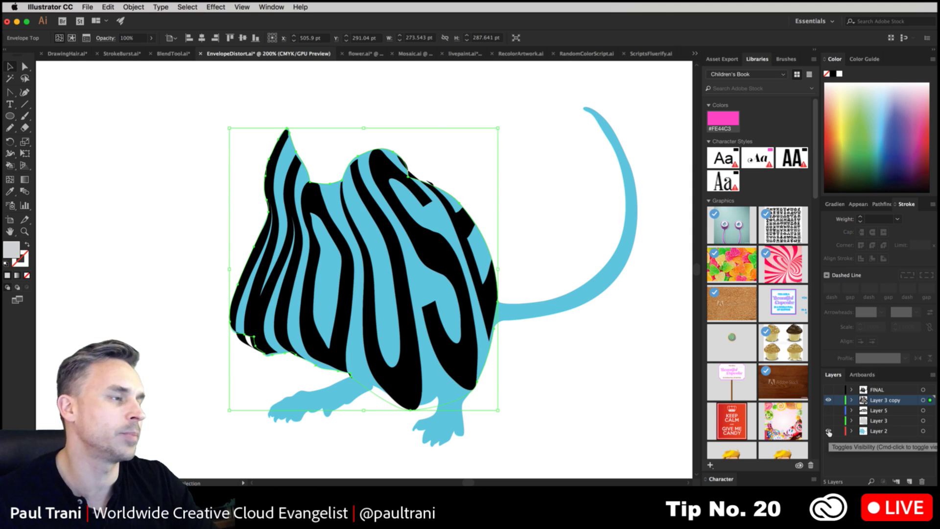
click(546, 386)
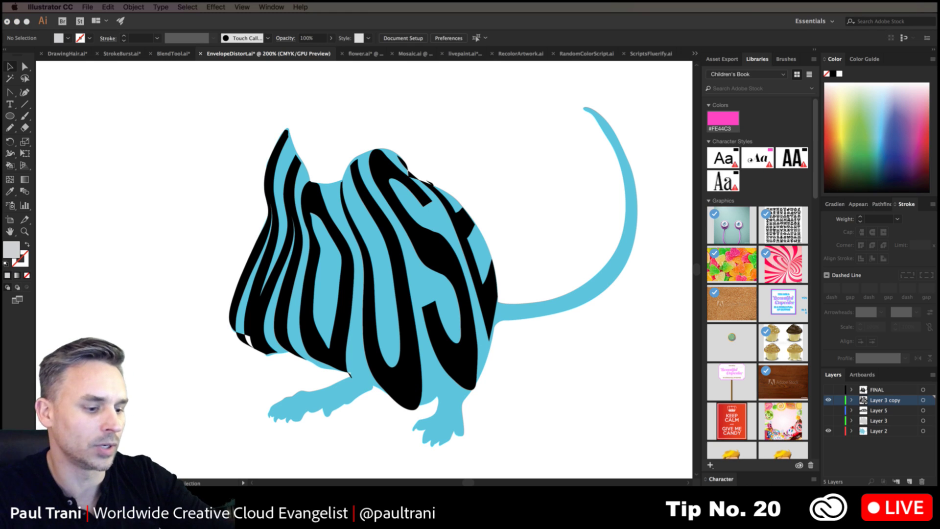
click(150, 195)
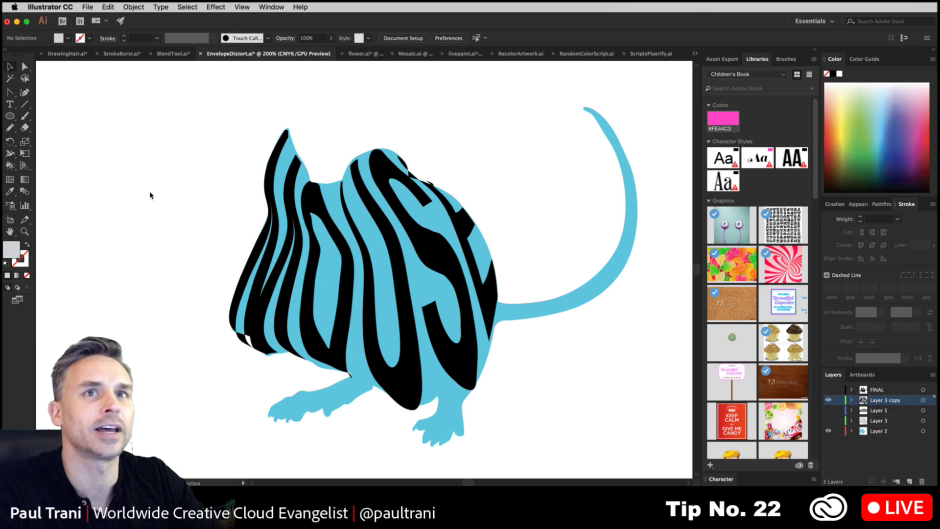
Step: Switch to the Mosaic.ai document and bring the whole photo into view at 50% zoom
click(365, 54)
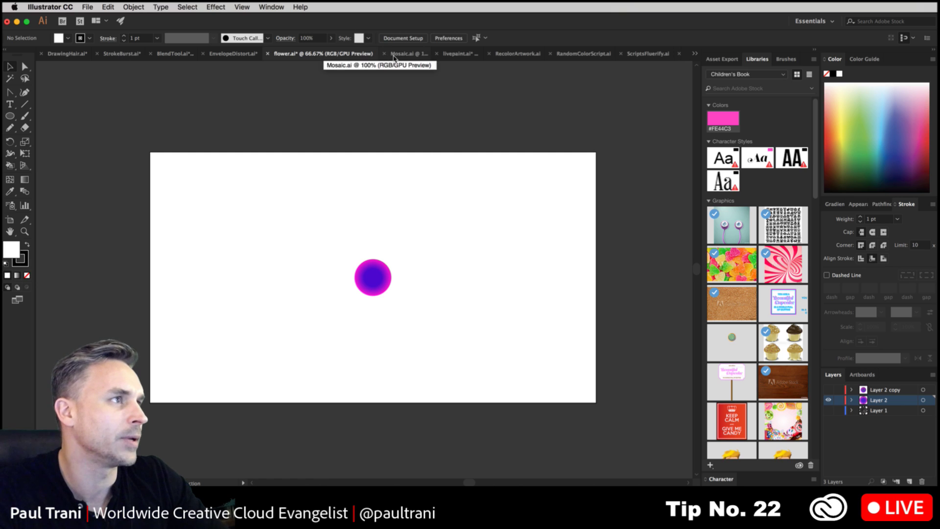
click(404, 55)
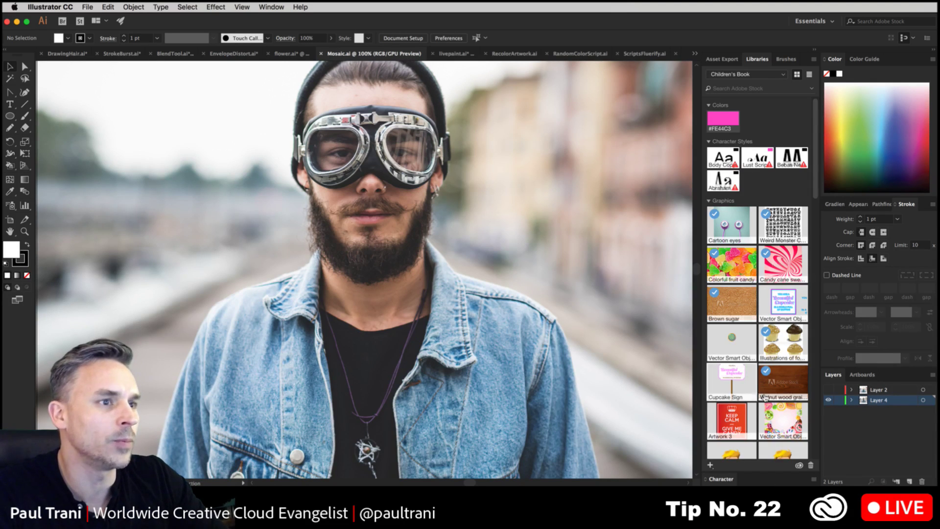
key(super+minus)
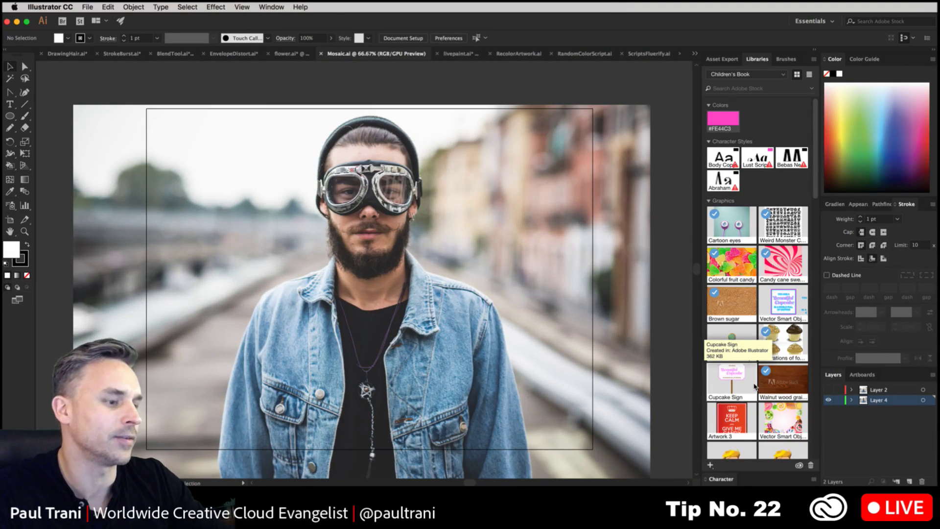
key(super+minus)
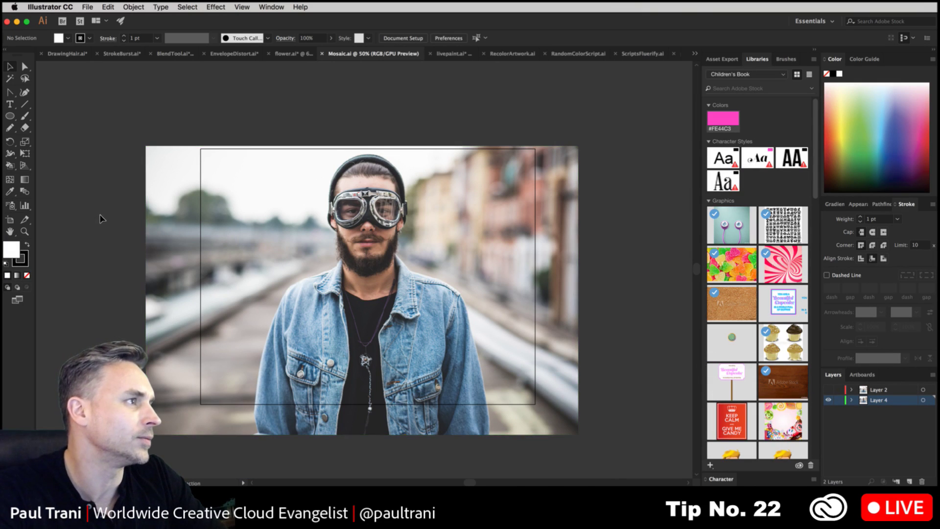
Step: Resize the artboard to match the photo using the Fit to Artwork Bounds preset
click(206, 273)
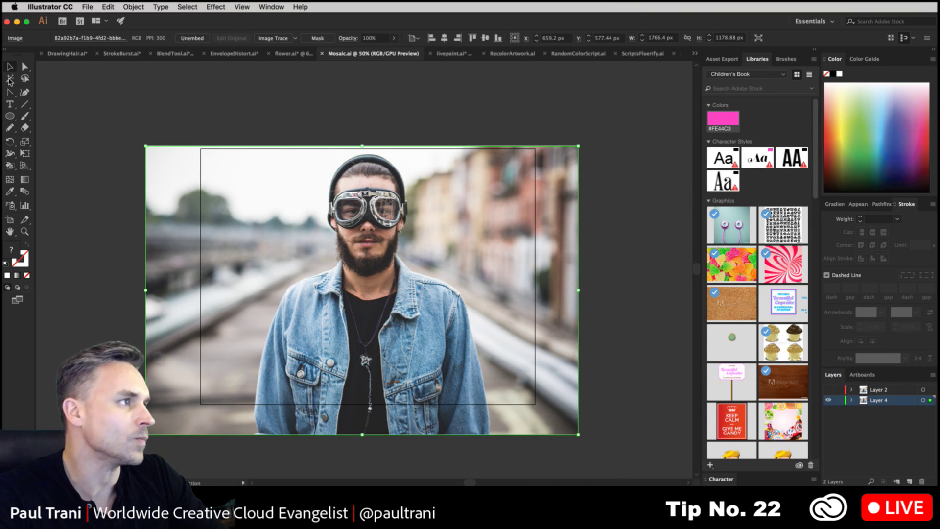
click(80, 141)
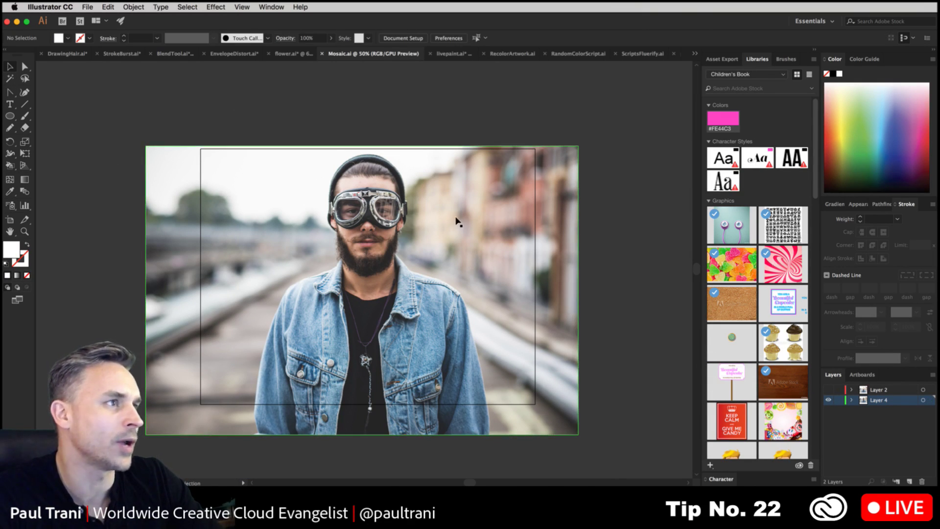
click(11, 221)
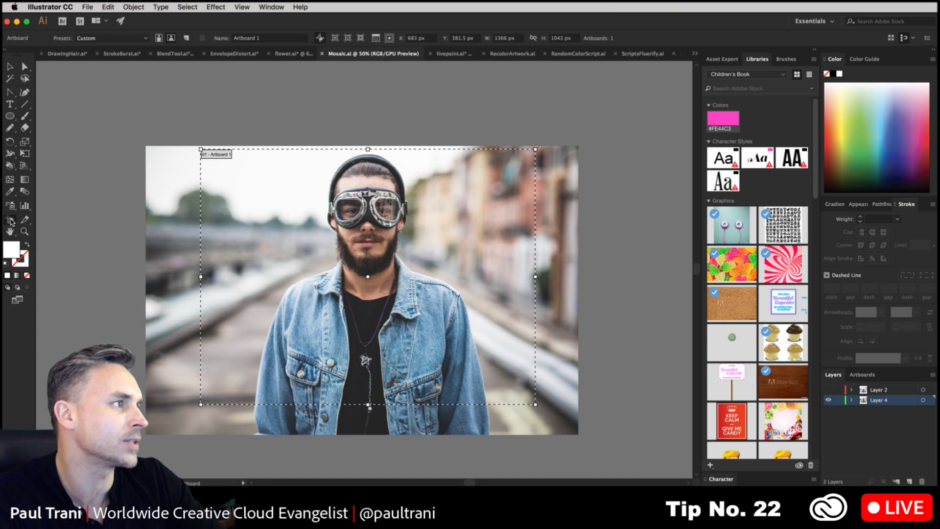
click(122, 39)
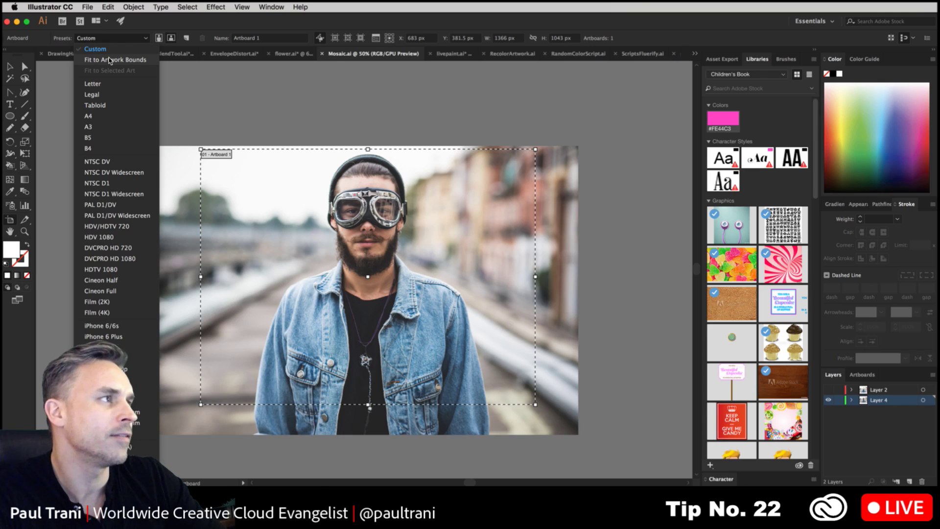
click(110, 61)
click(8, 66)
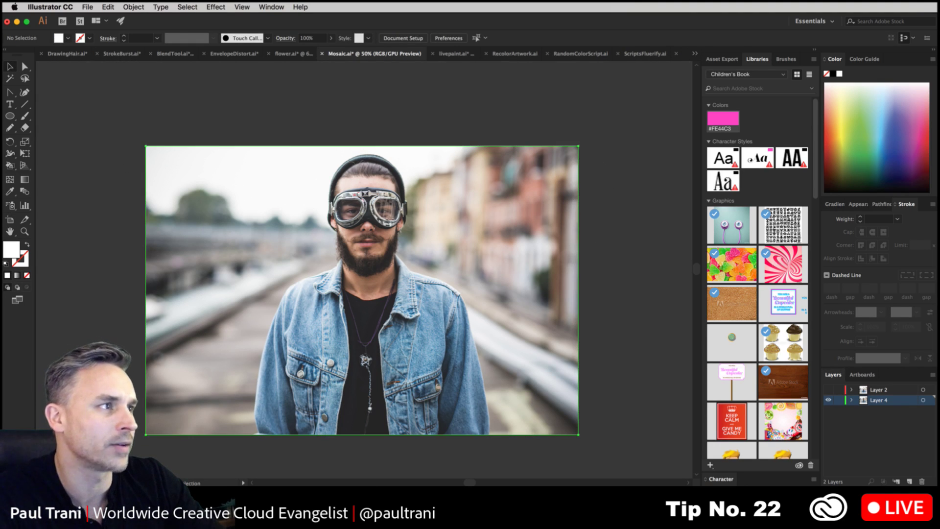
Step: Create an object mosaic from the photo with 20 by 20 tiles, 0 px tile spacing and color result
click(387, 216)
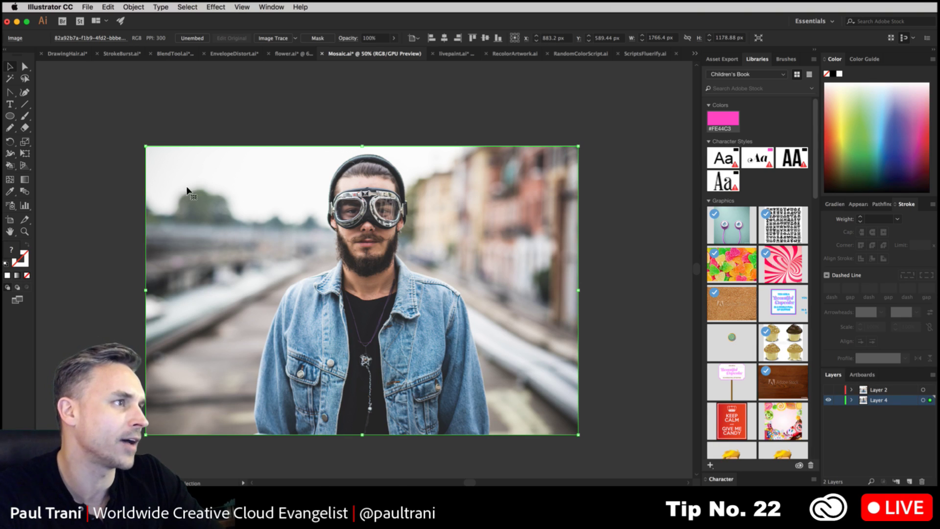
click(134, 7)
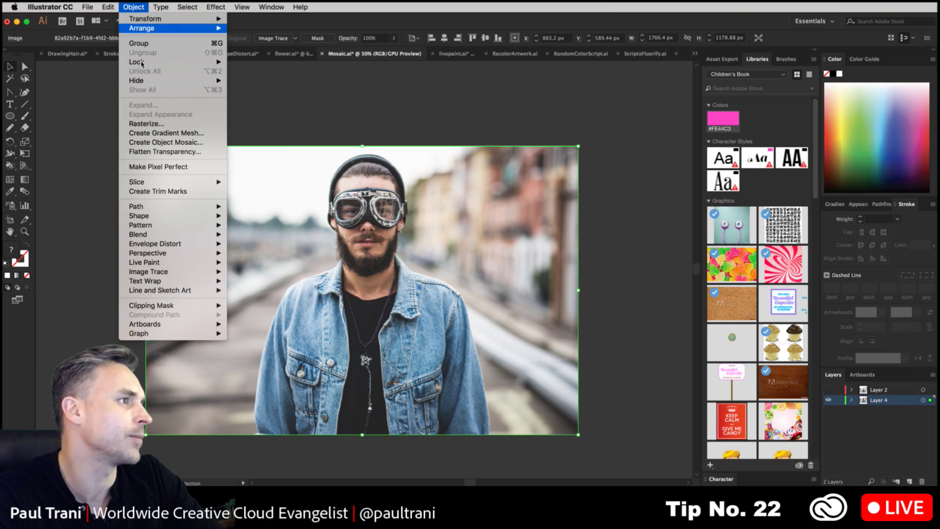
click(157, 143)
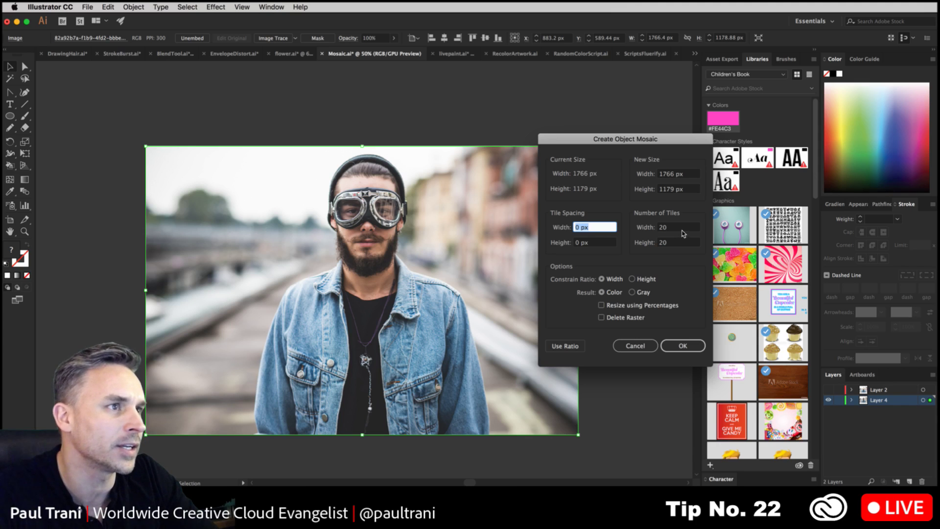
click(680, 344)
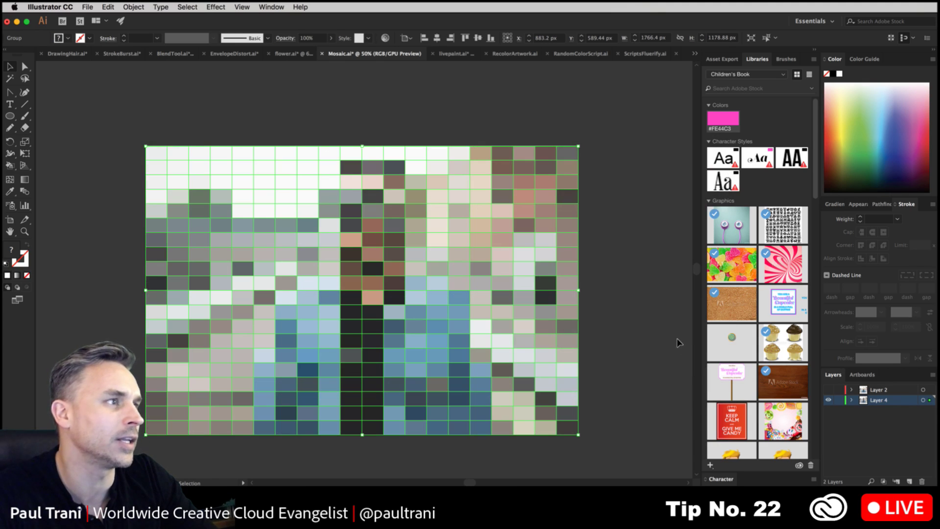
Step: Cut the mosaic group from Layer 4 and paste it in place on a new layer above the photo
key(super+equal)
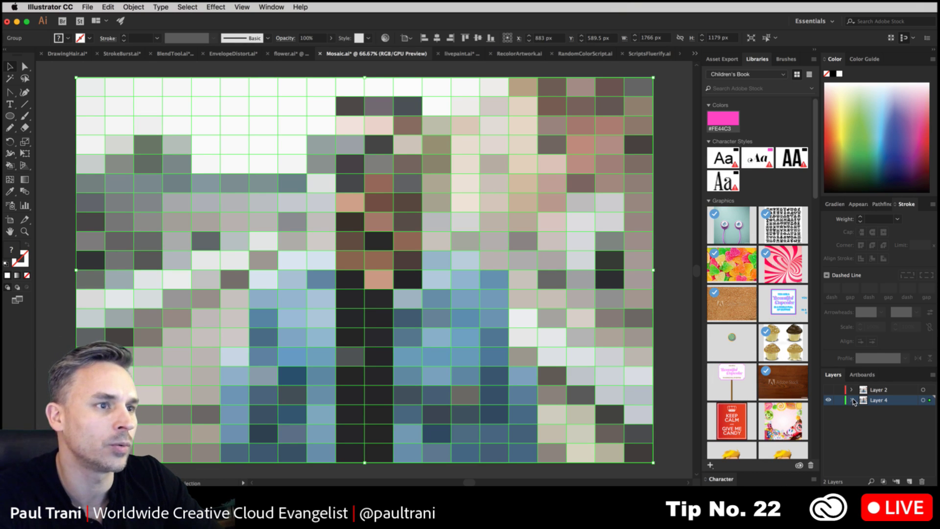
key(Delete)
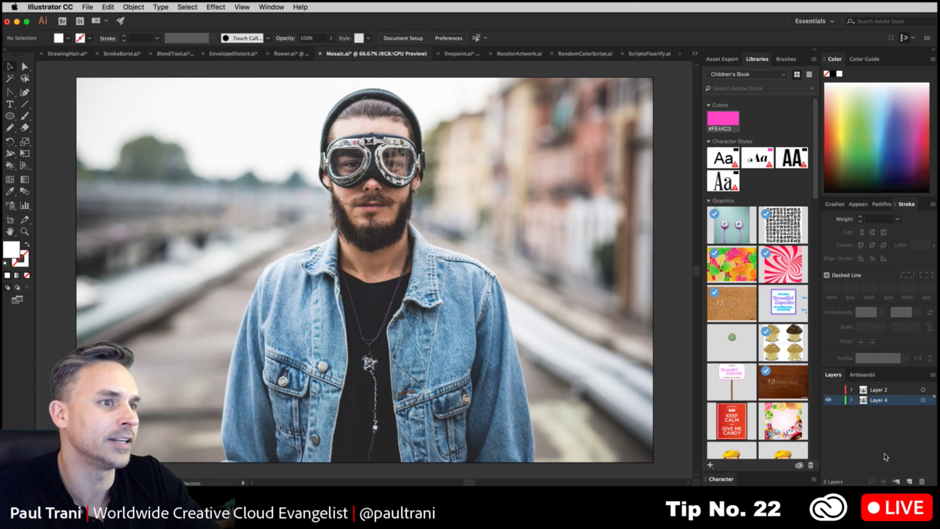
click(909, 481)
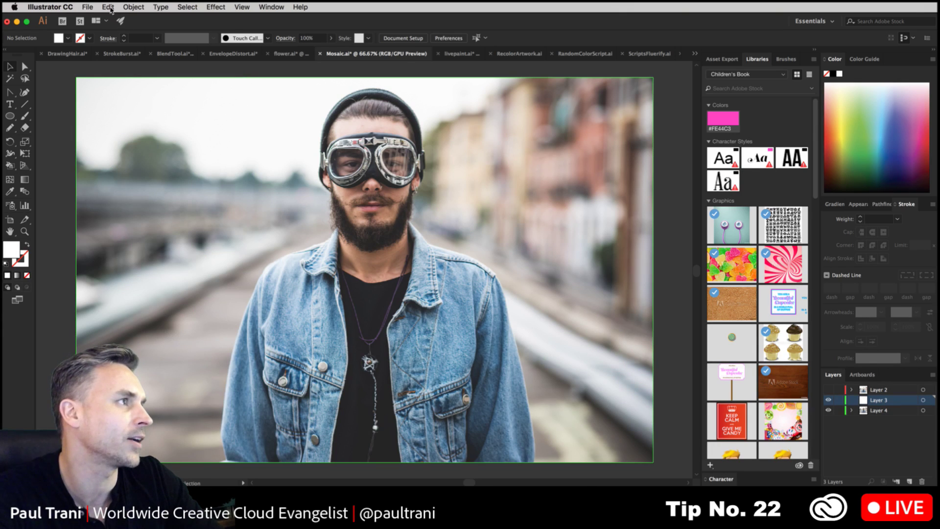
click(108, 7)
click(119, 90)
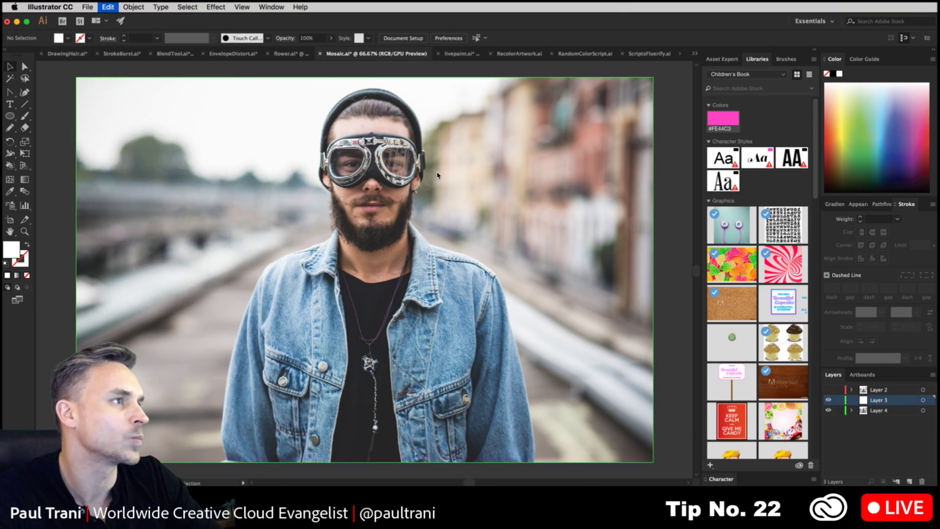
key(super+shift+a)
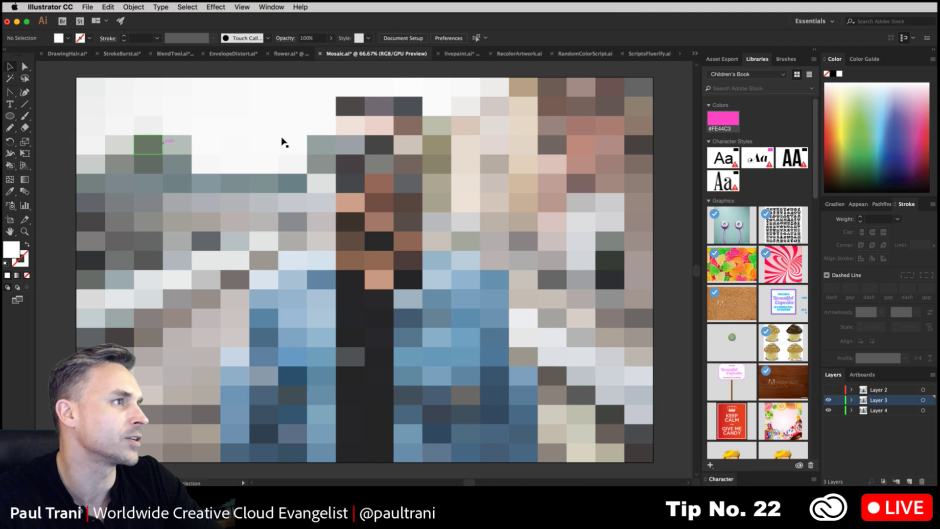
Step: Ungroup the pasted mosaic into individual tiles and deselect them
click(374, 143)
right_click(382, 152)
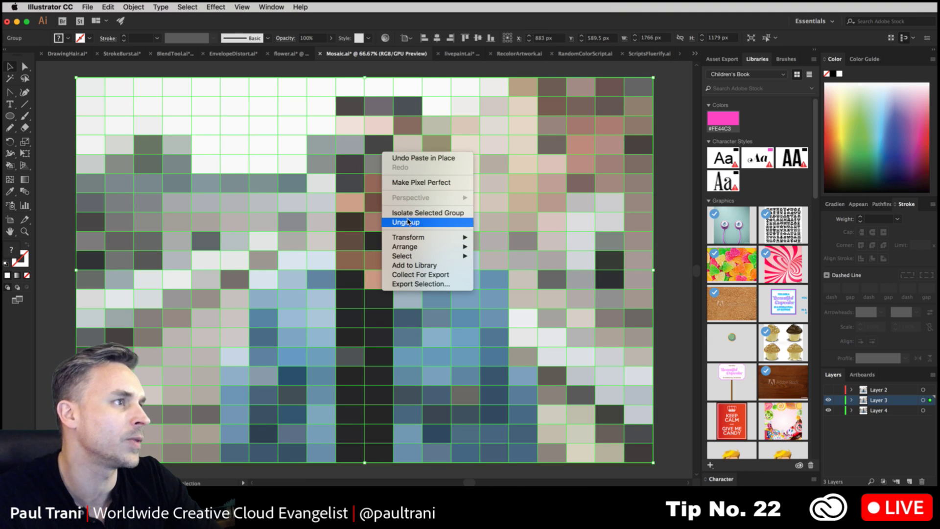
click(409, 222)
key(super+shift+a)
Step: Delete four mosaic tiles over the man's goggles and nose to reveal the photo beneath
click(350, 162)
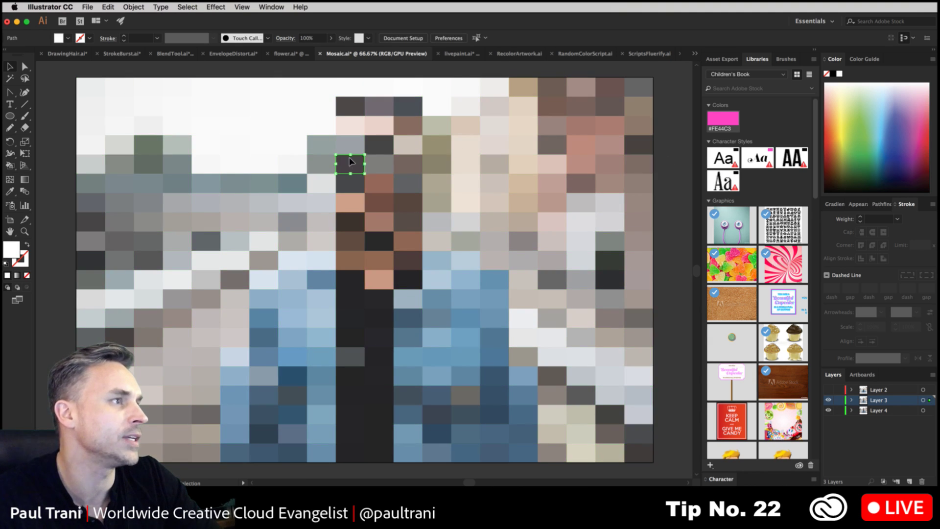
key(Delete)
click(379, 164)
key(Delete)
click(377, 182)
key(Delete)
click(408, 164)
key(Delete)
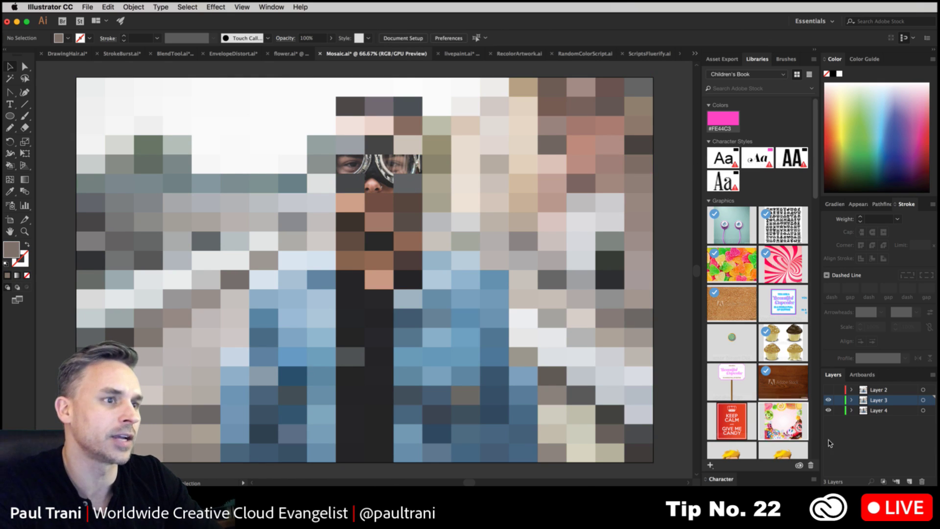
Step: Lock Layer 4, set the blending mode of all remaining mosaic tiles to Overlay, and deselect them
click(838, 411)
key(super+a)
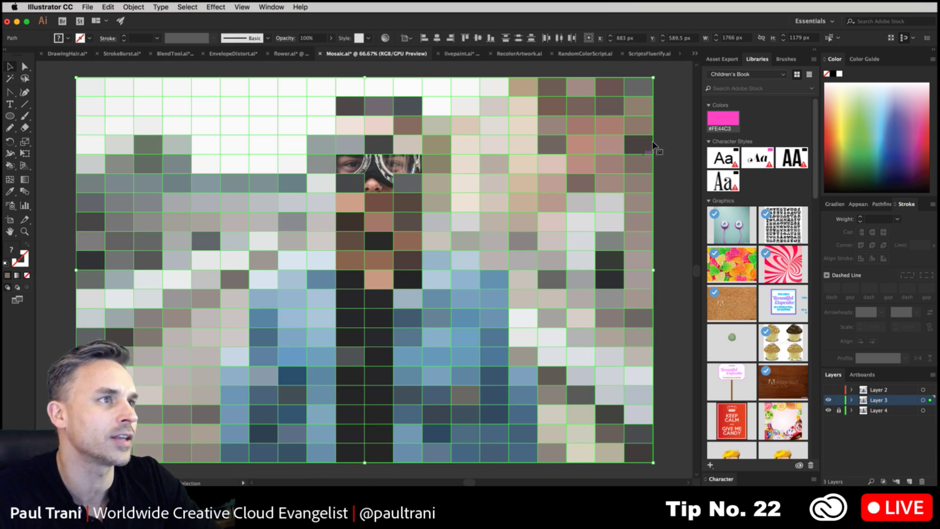
click(858, 204)
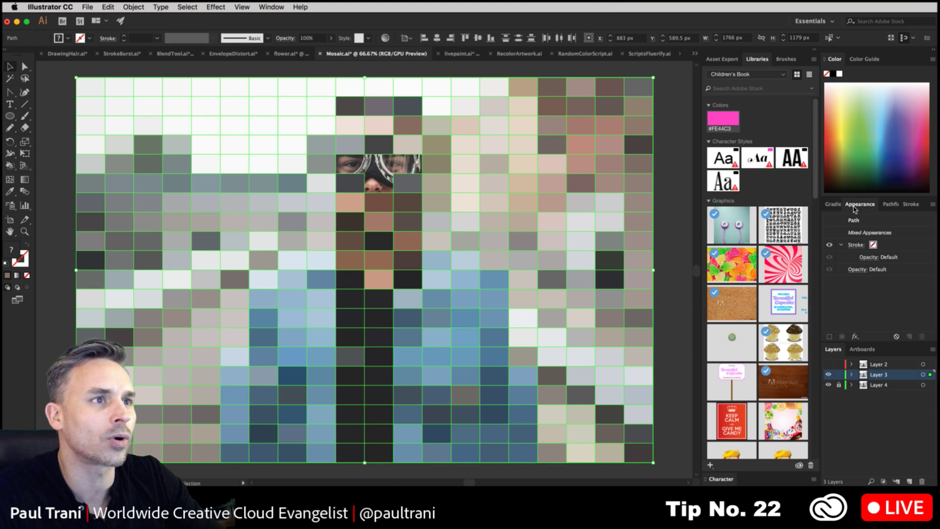
click(857, 269)
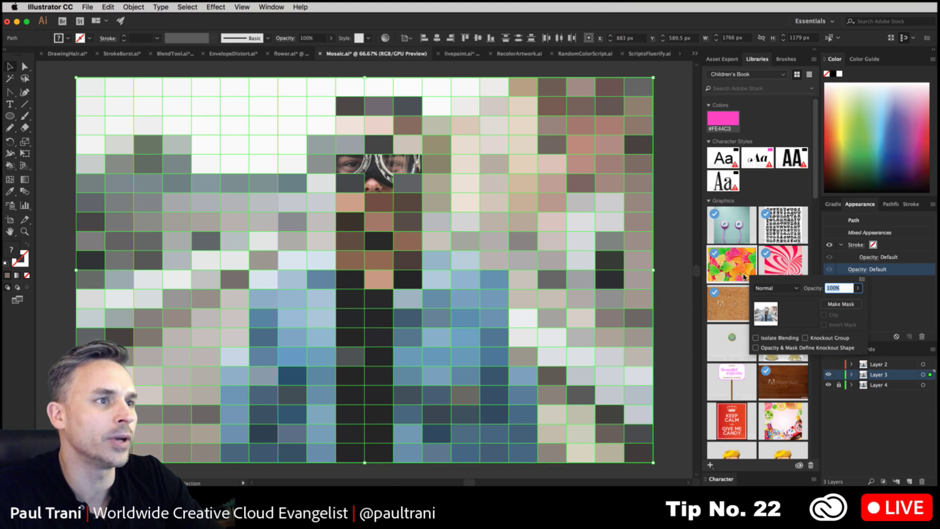
click(770, 288)
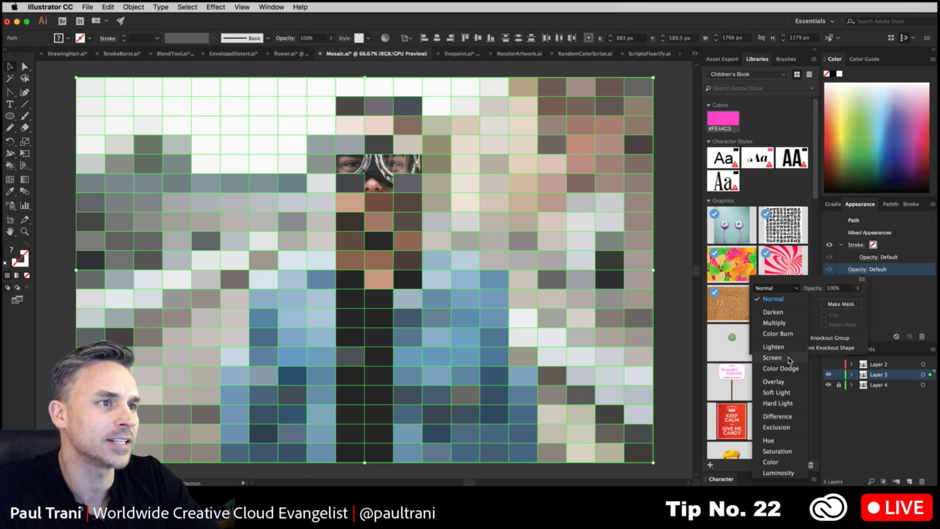
click(782, 382)
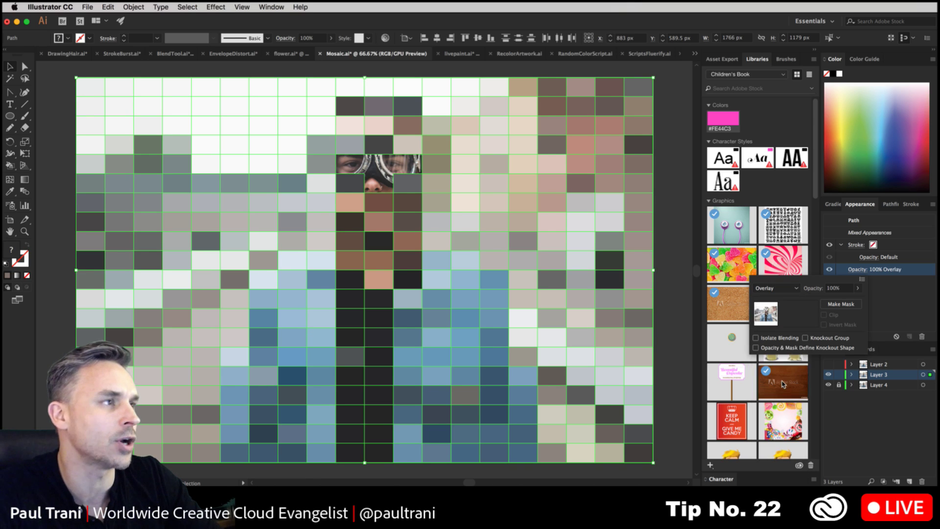
click(69, 162)
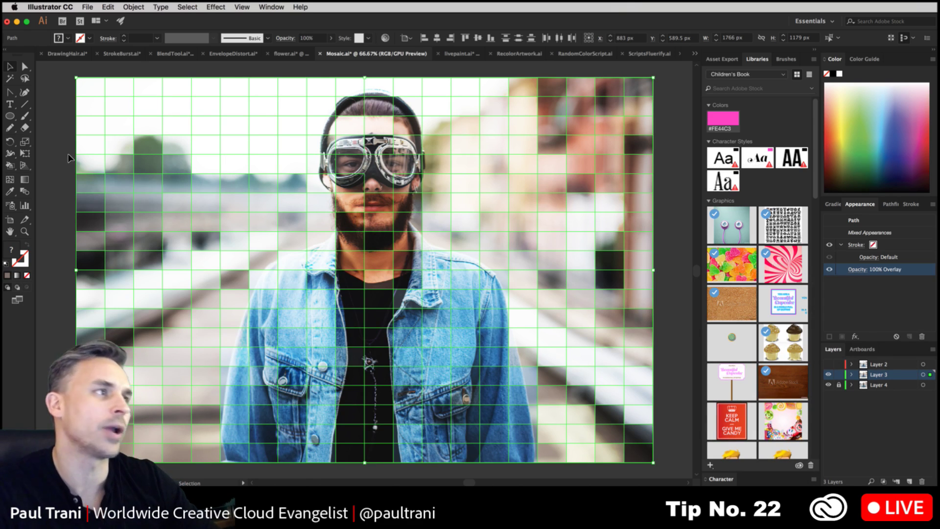
click(59, 154)
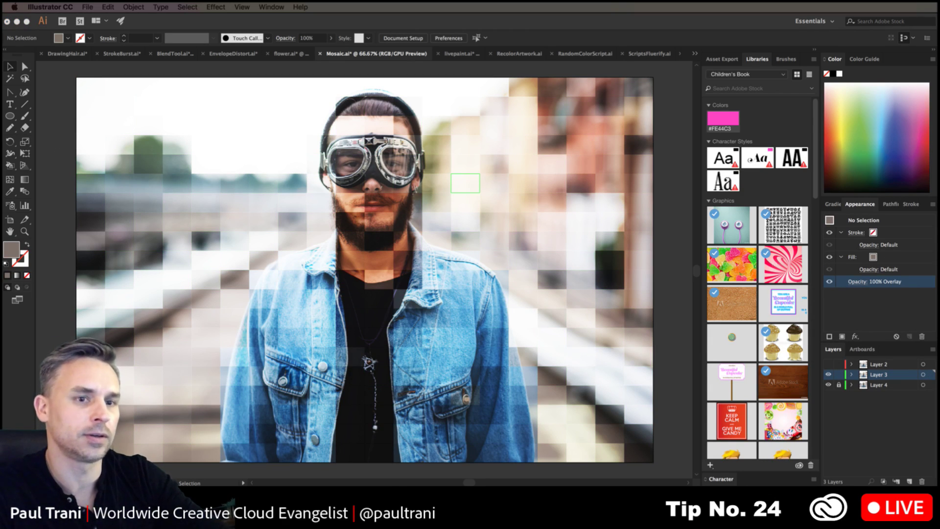
click(64, 177)
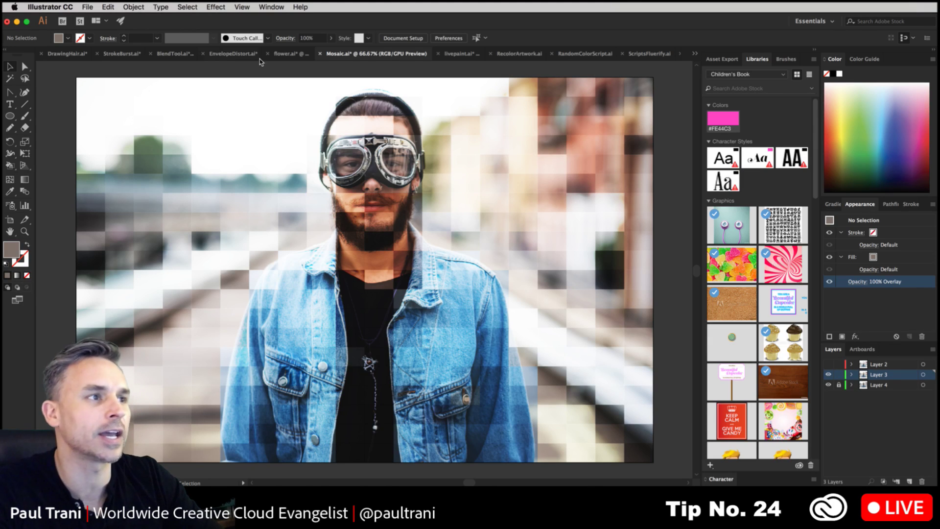
Step: Apply a Pucker & Bloat effect with 26% bloat to all the mosaic tiles and deselect them
key(super+a)
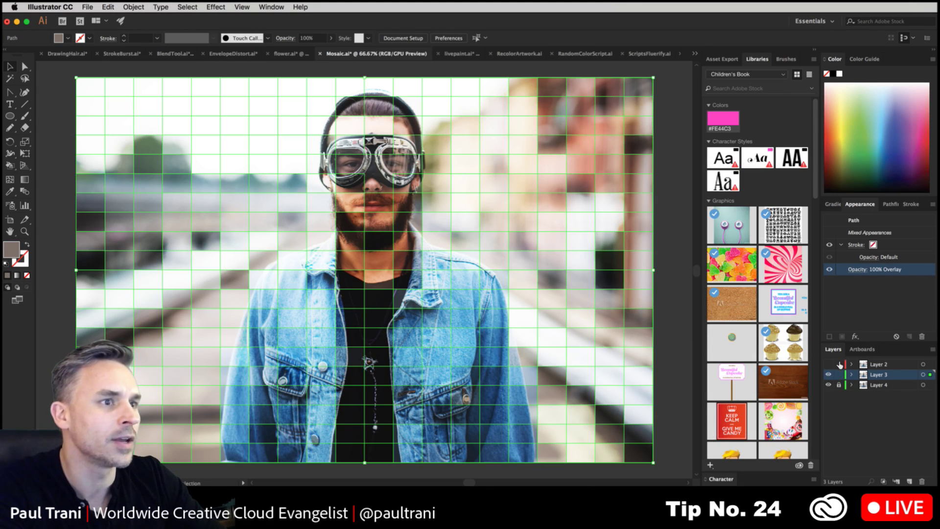
click(829, 365)
click(214, 6)
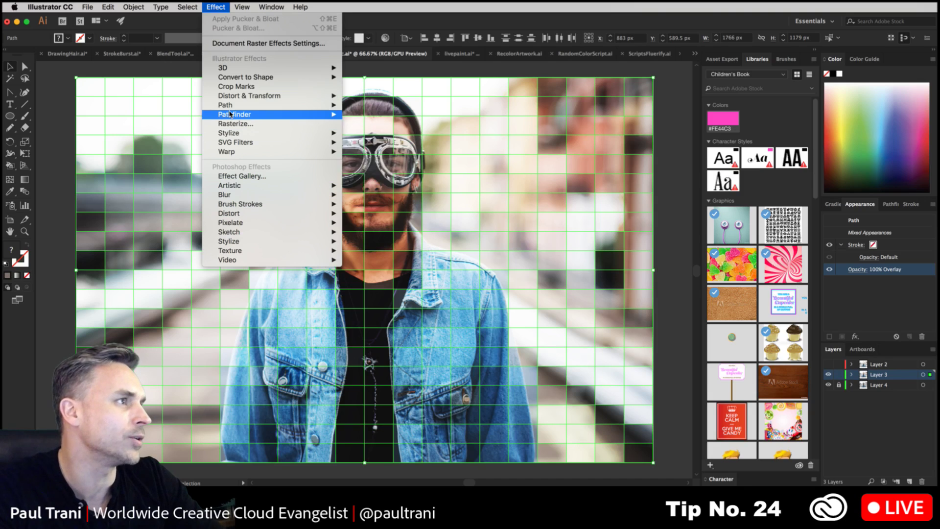
mouse_move(229, 105)
mouse_move(313, 96)
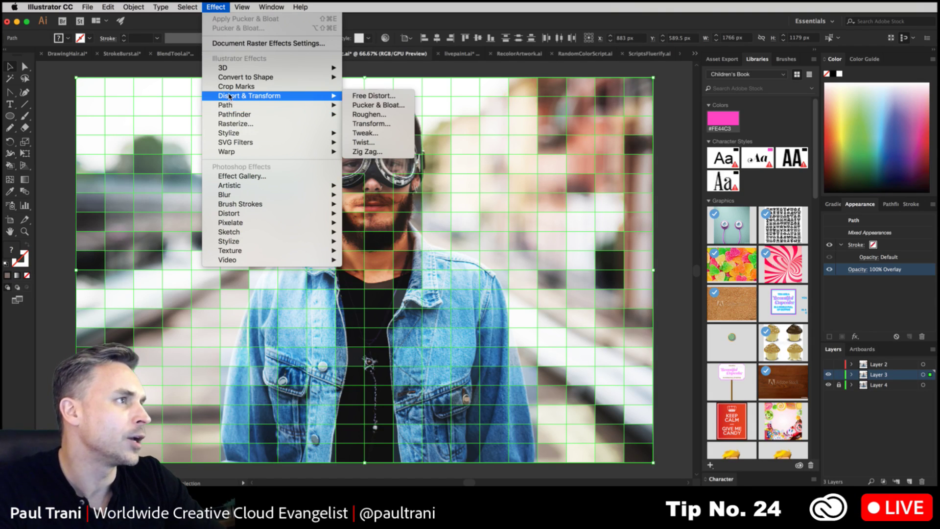
click(370, 105)
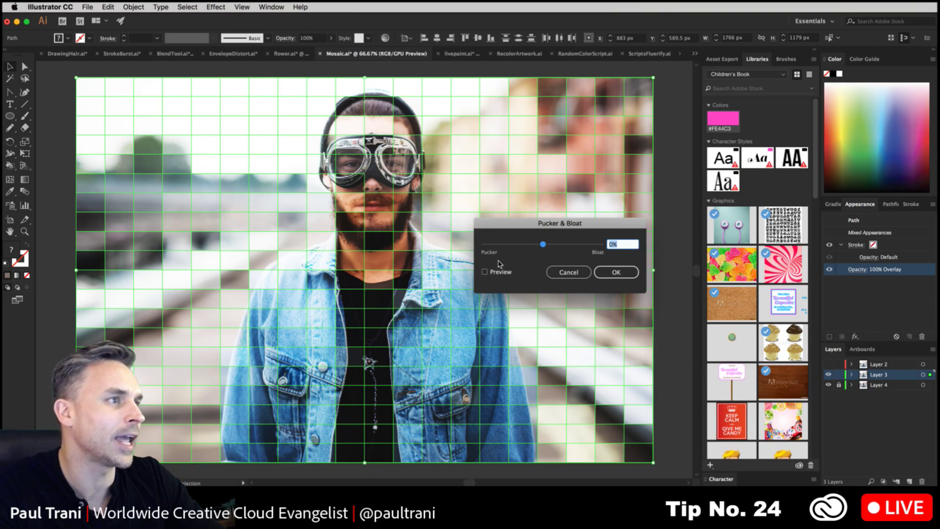
click(484, 272)
mouse_move(542, 244)
mouse_down()
mouse_move(562, 245)
mouse_move(551, 247)
mouse_up()
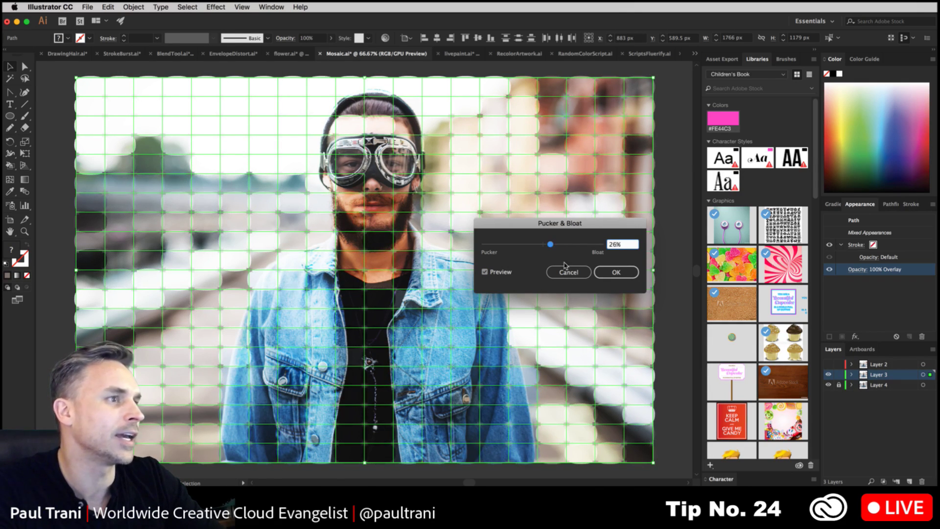
click(616, 272)
click(49, 223)
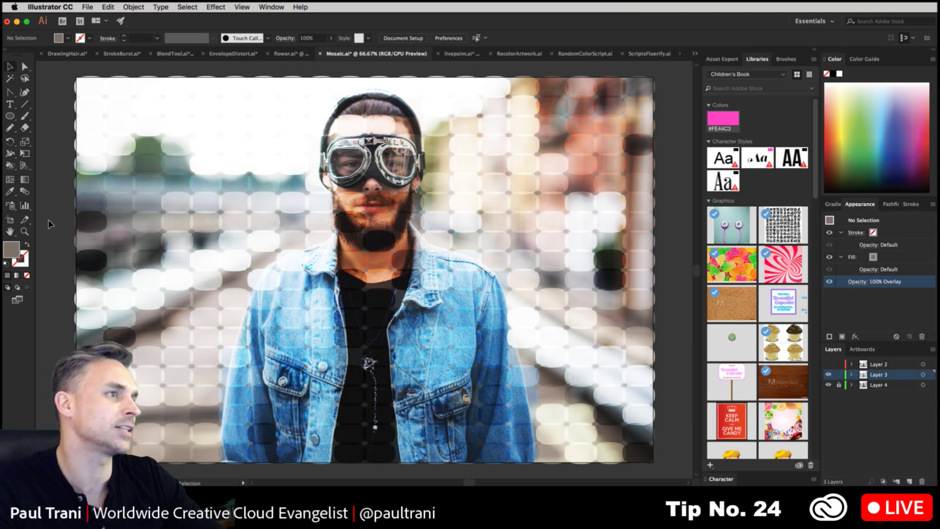
Step: Switch to the livepaint.ai document and bring one whole purple flower into view at 200% zoom with nothing selected
click(455, 56)
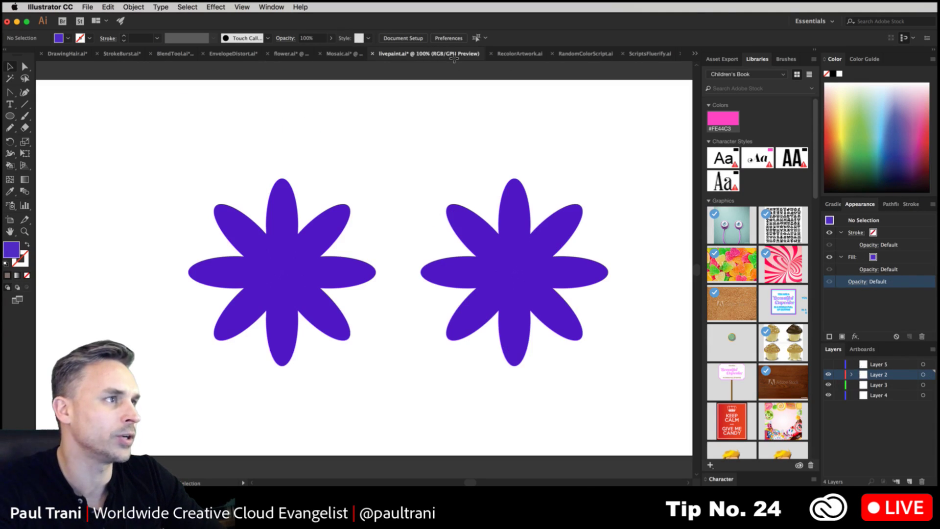
click(236, 241)
key(super+equal)
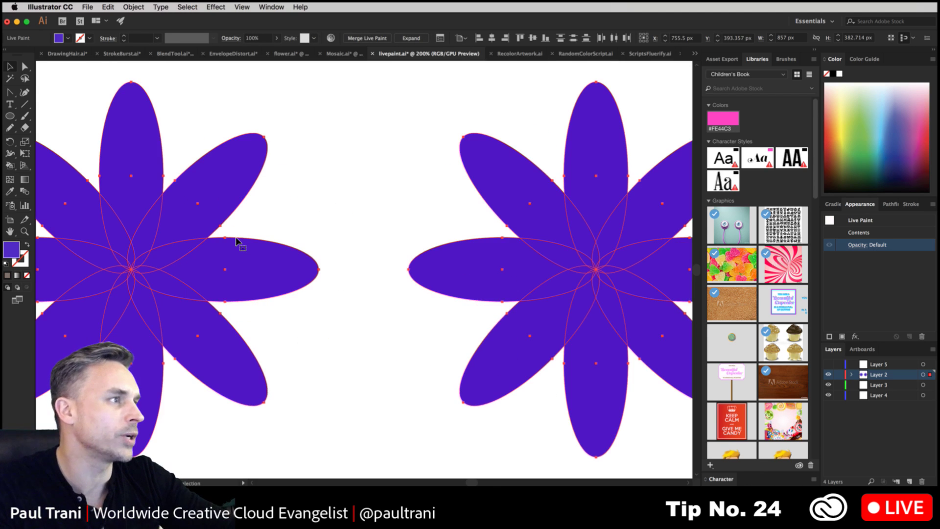
scroll(236, 240, left, 10)
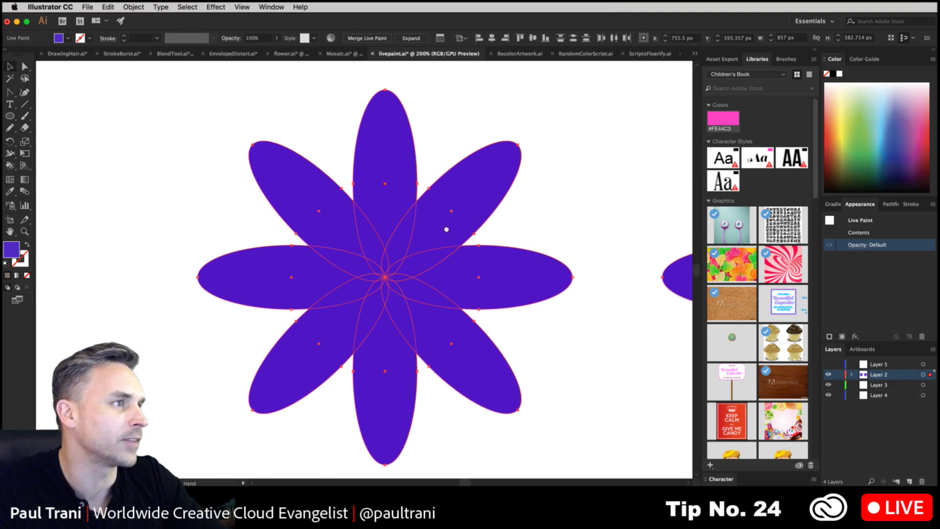
click(85, 138)
Step: Examine the path of the flower's upright upper petal with the Direct Selection tool
click(25, 67)
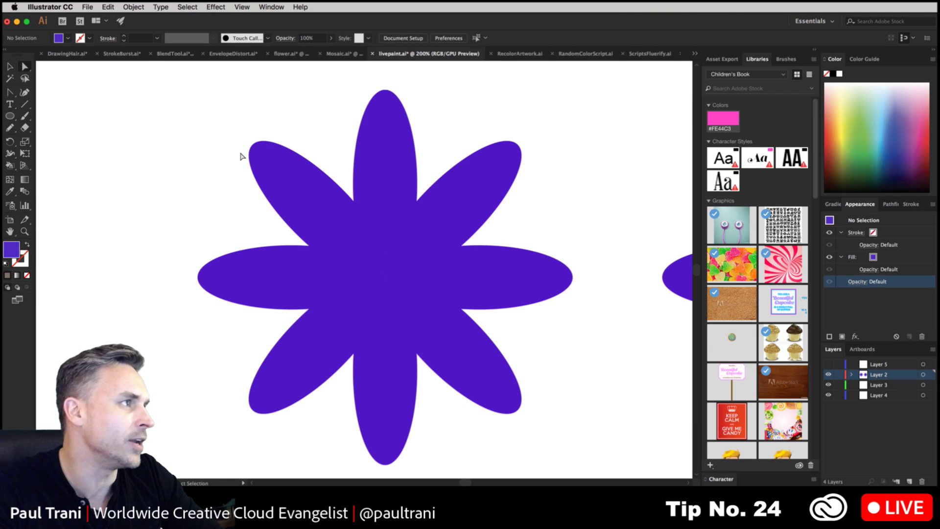
click(283, 168)
click(417, 168)
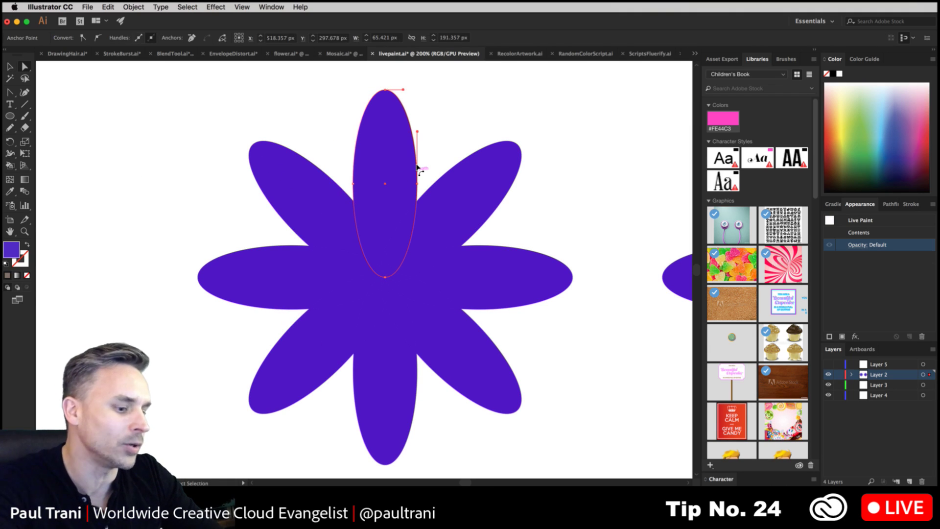
Step: Select the whole purple flower's Live Paint group and activate the Live Paint Bucket tool
key(super+a)
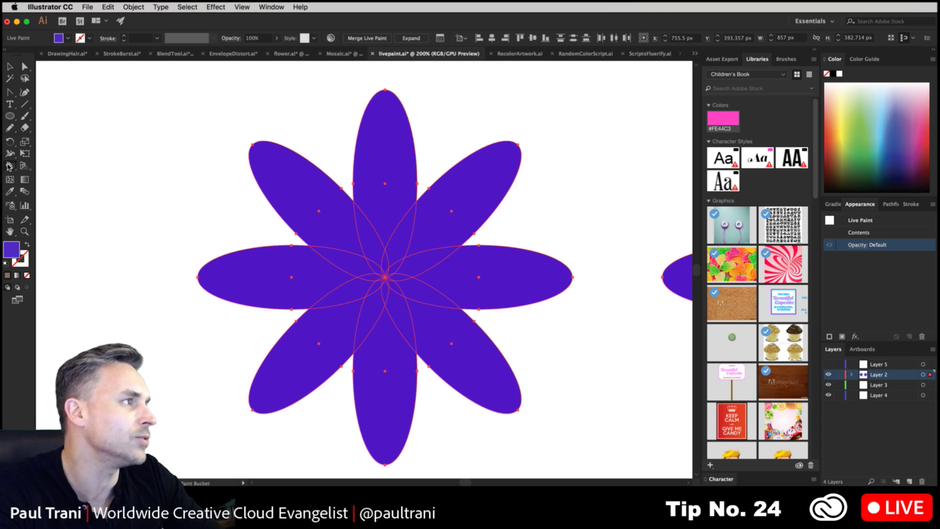
drag(9, 165, 37, 177)
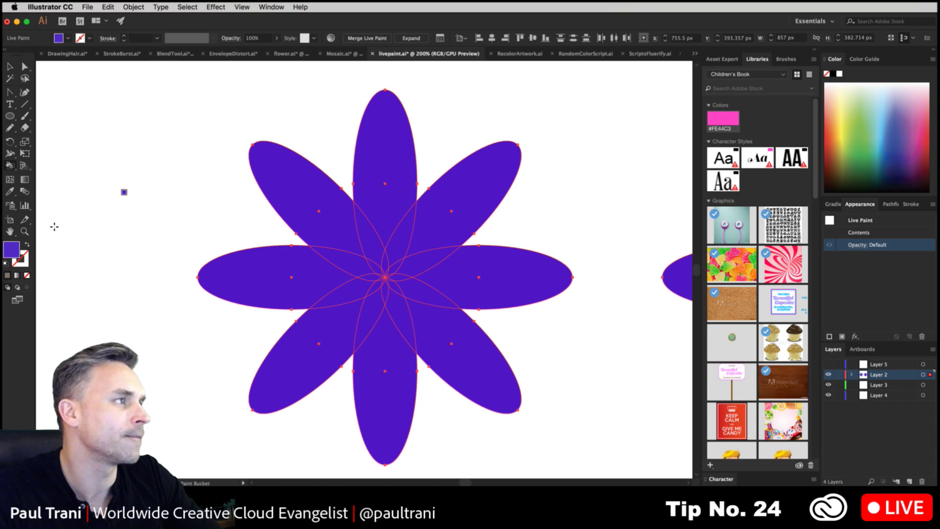
drag(6, 166, 65, 190)
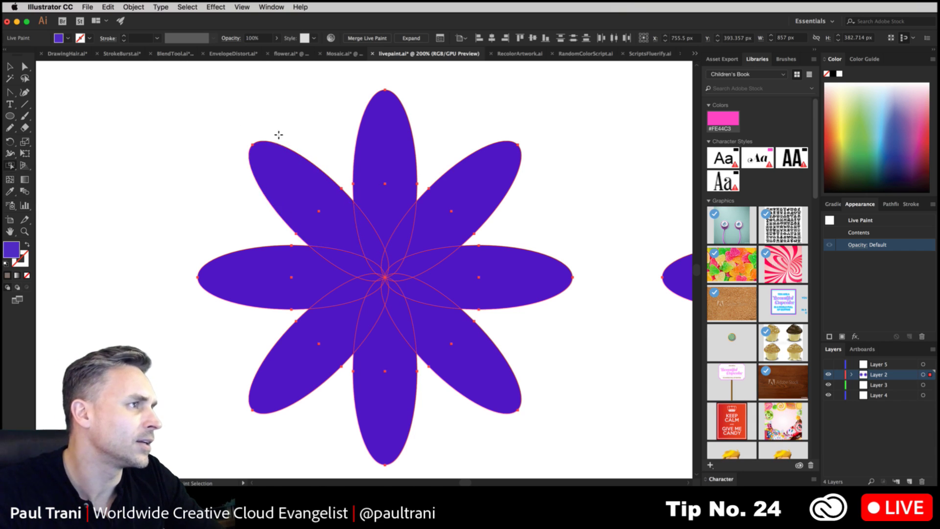
drag(6, 166, 59, 177)
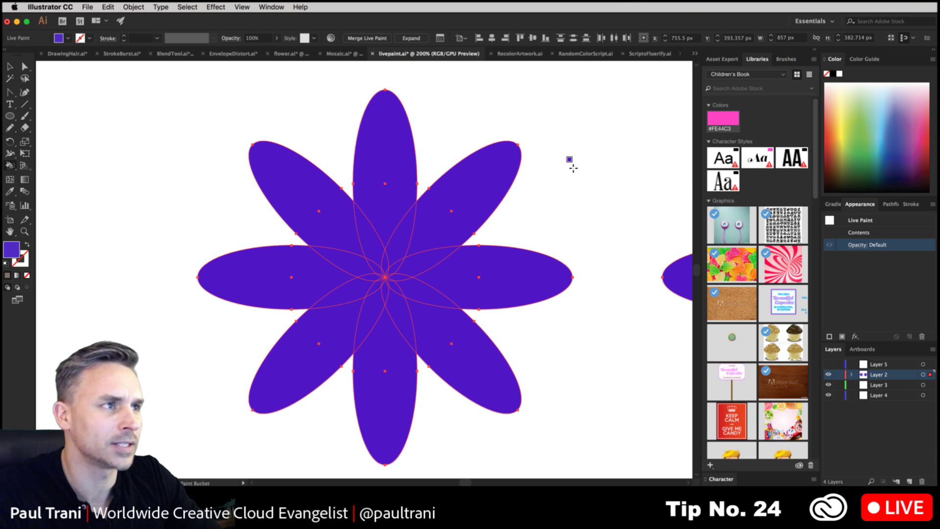
key(Right)
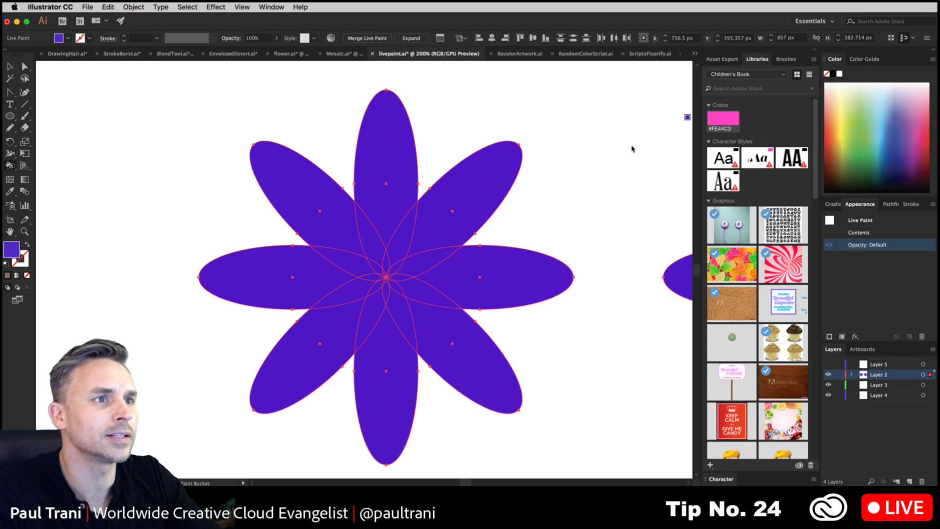
Step: Display the document's swatches and make the bright yellow swatch the Live Paint fill color
click(271, 7)
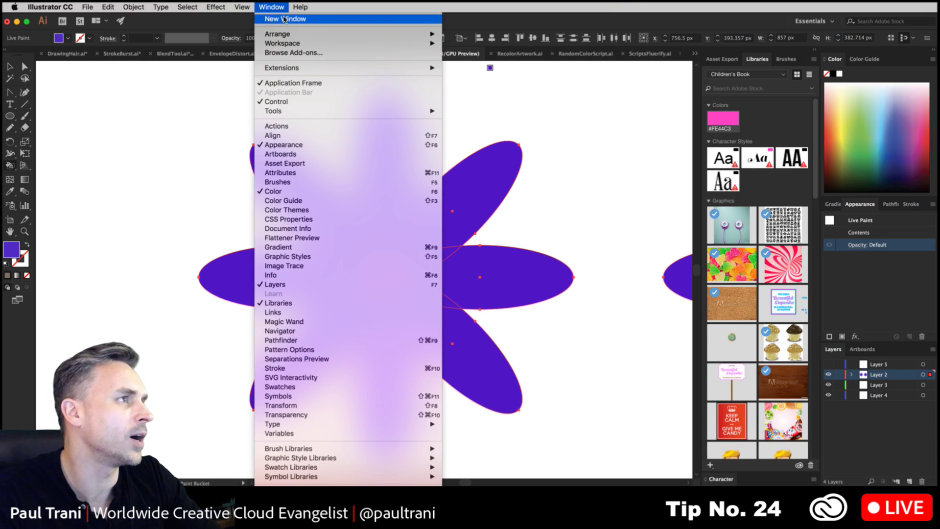
click(339, 386)
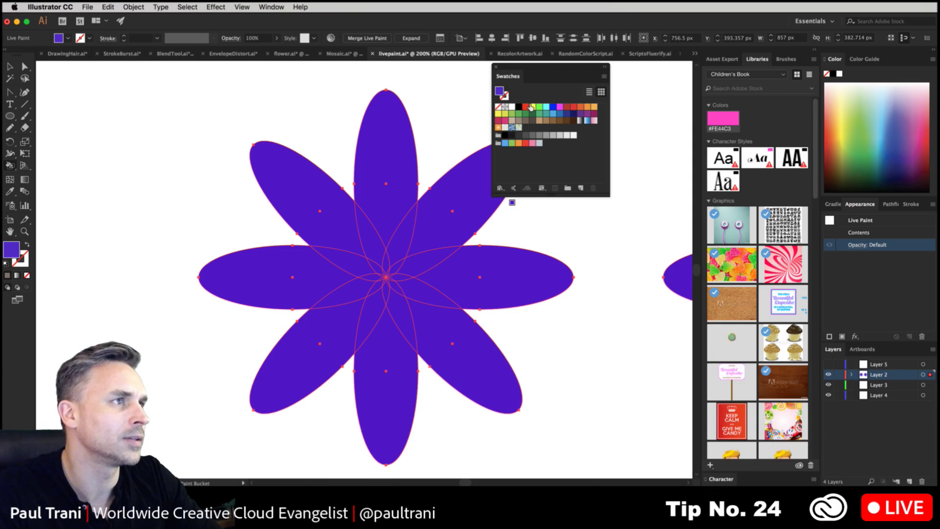
click(531, 107)
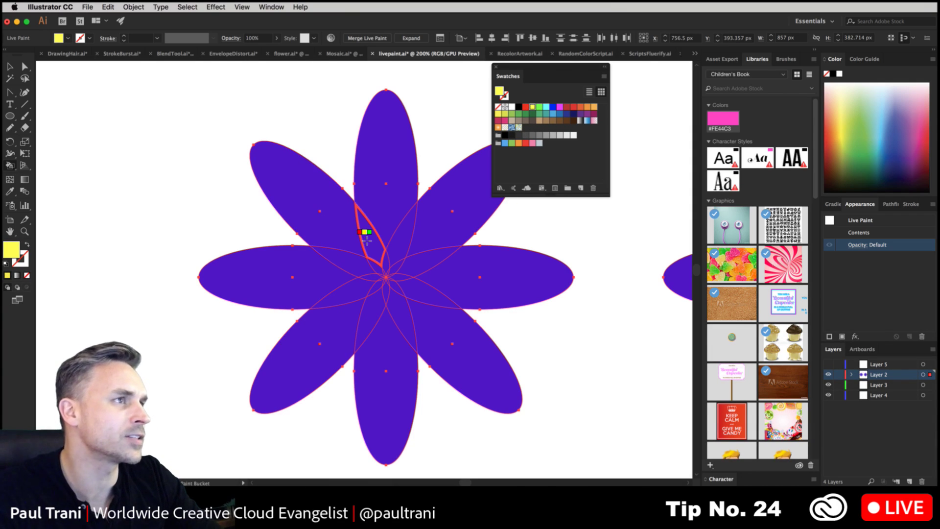
key(Right)
key(Left)
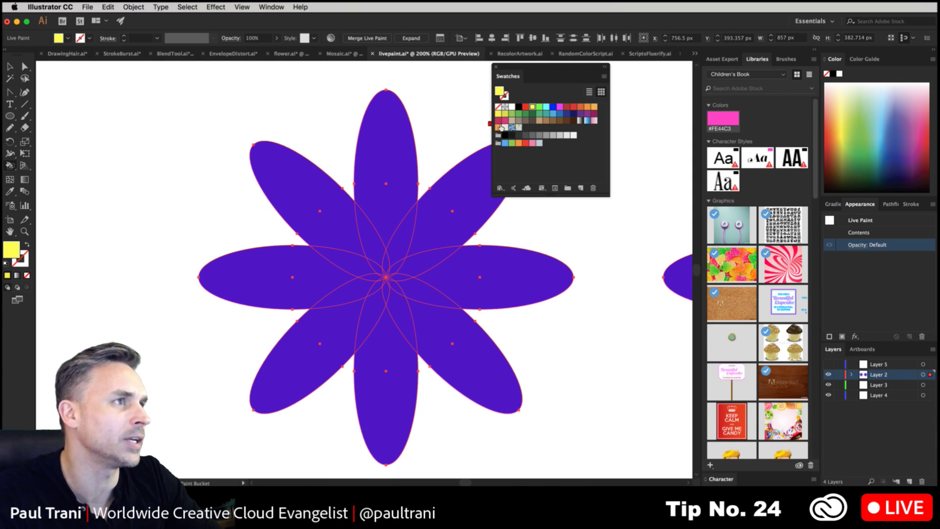
Step: Fill the eight larger areas where neighboring petals overlap around the flower's center with yellow
click(373, 248)
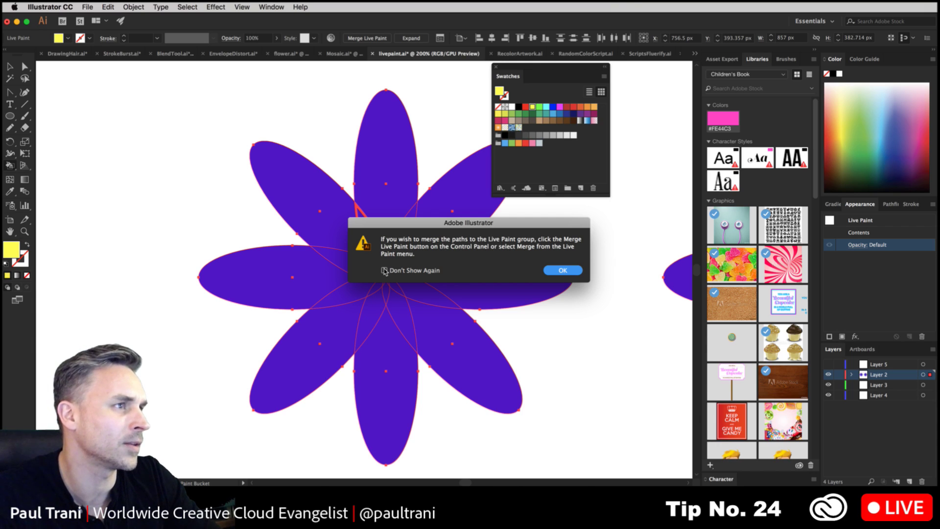
key(Return)
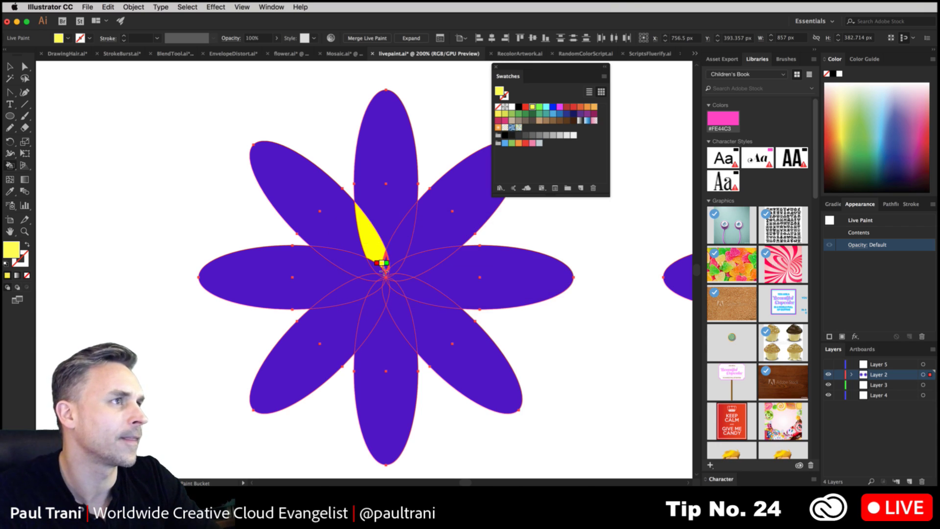
click(348, 266)
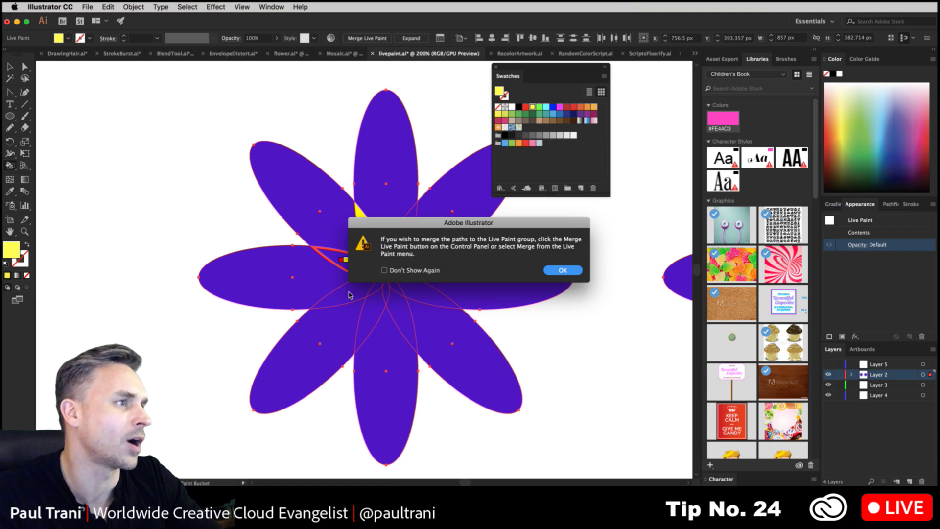
click(571, 271)
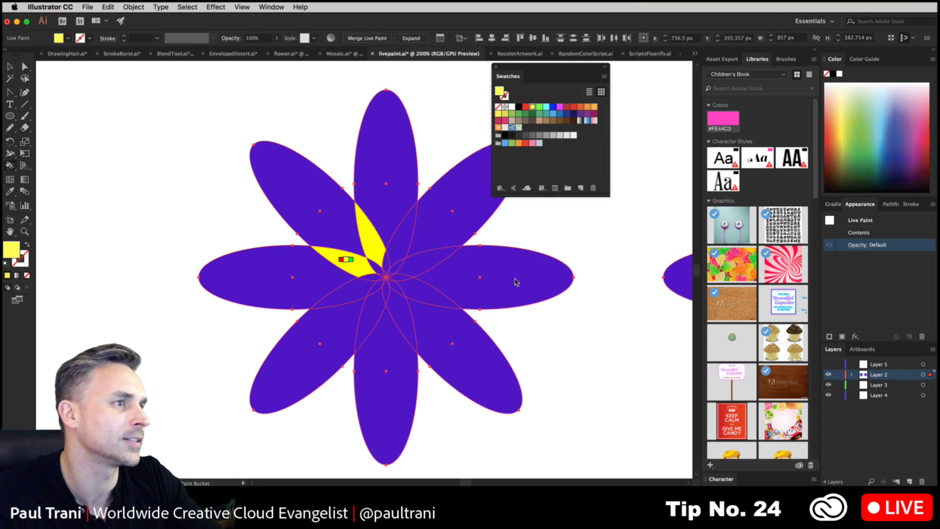
mouse_move(372, 318)
mouse_down()
mouse_move(406, 315)
mouse_move(415, 283)
mouse_up()
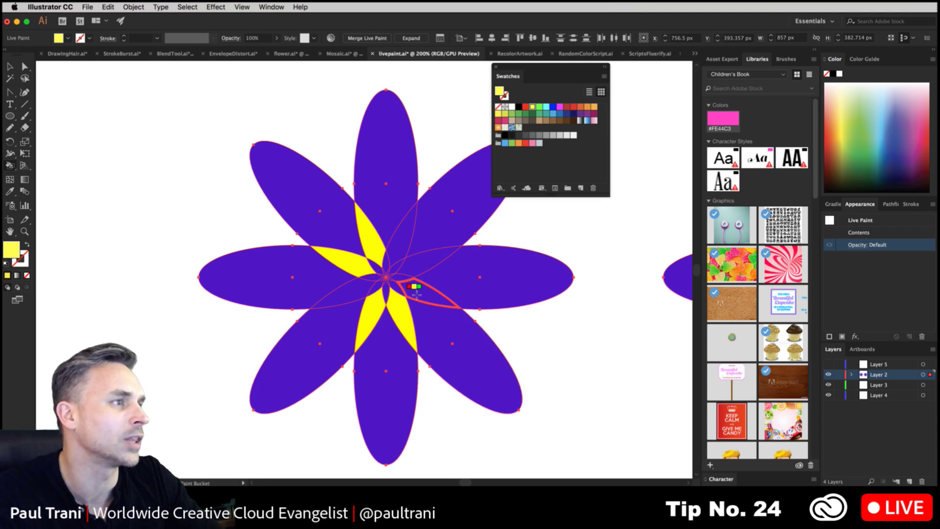
click(422, 270)
click(399, 232)
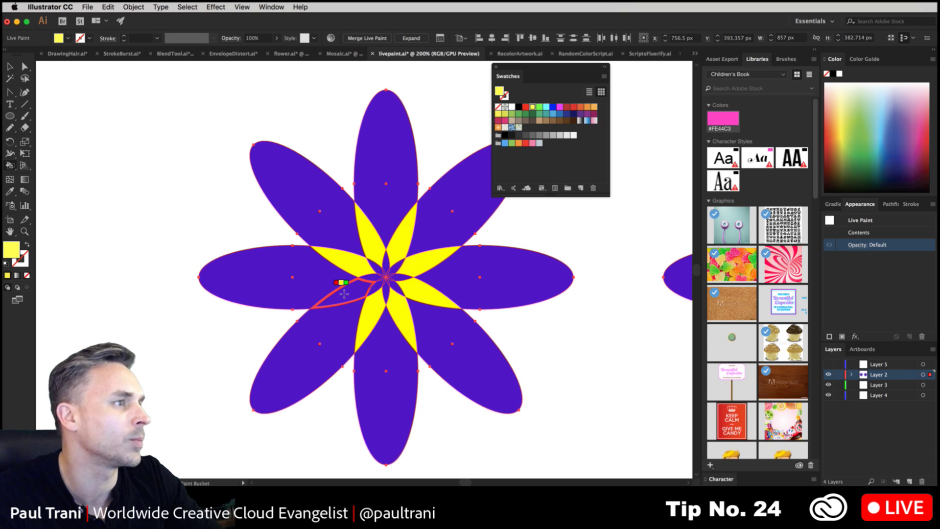
click(344, 296)
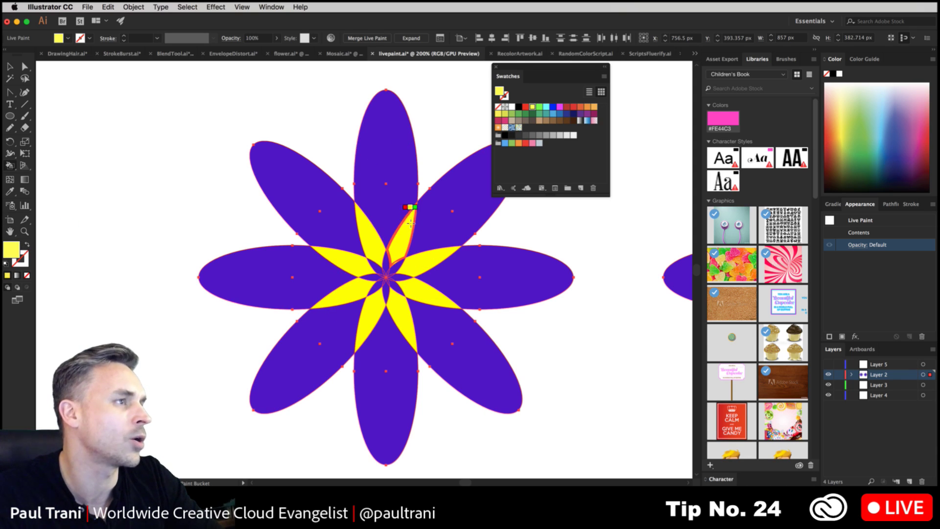
Step: Fill the ring of small petal-shaped overlaps inside the yellow areas with the red swatch and deselect the flower
key(Right)
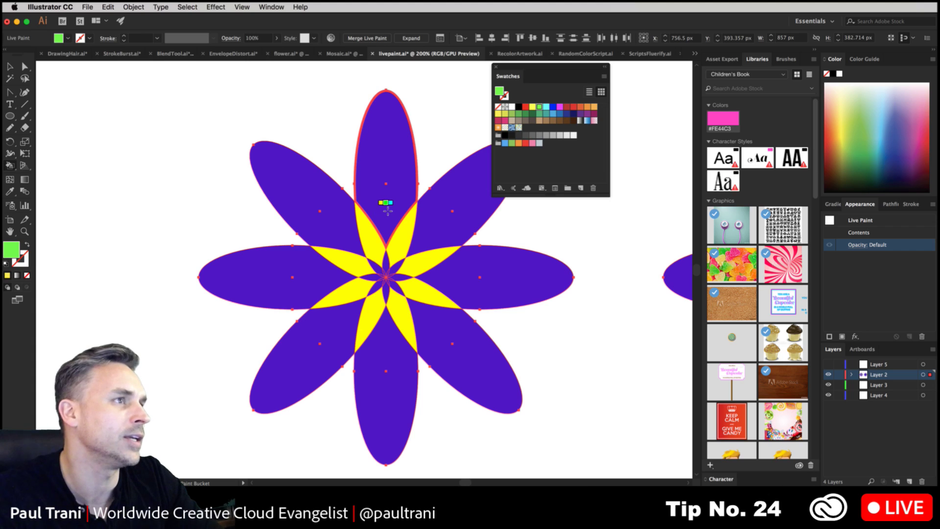
key(Left)
key(Left)
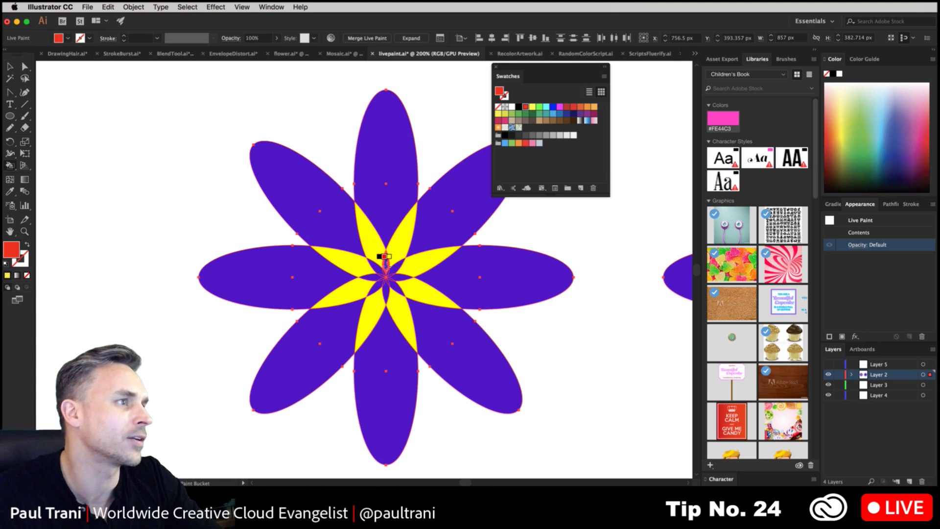
click(385, 262)
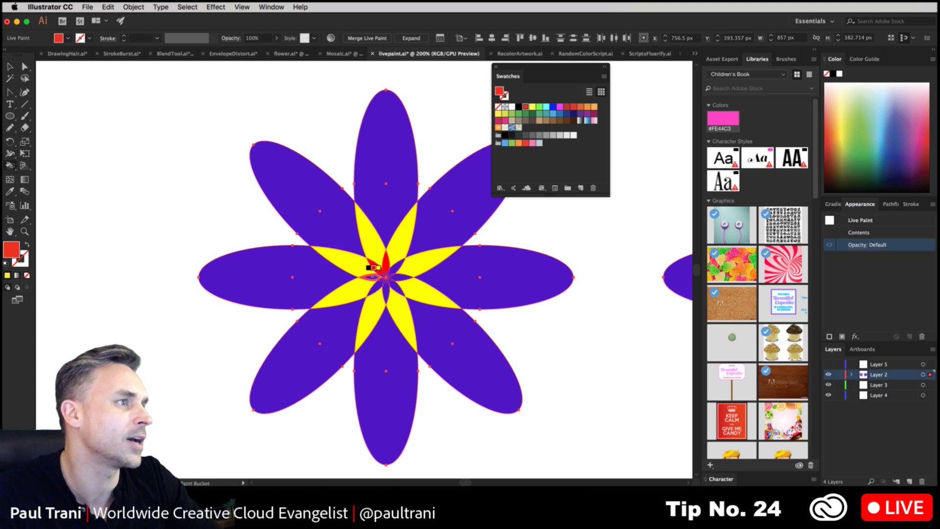
click(375, 277)
click(385, 290)
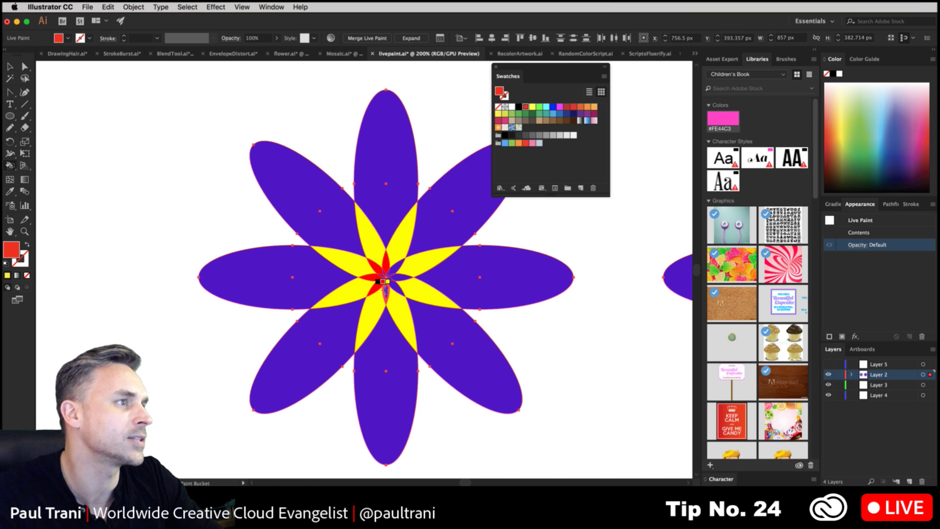
click(395, 283)
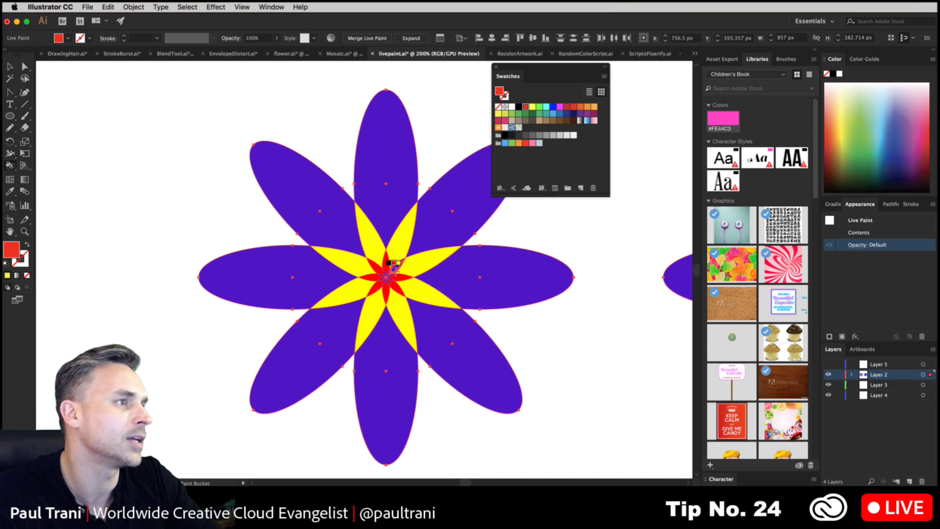
click(10, 66)
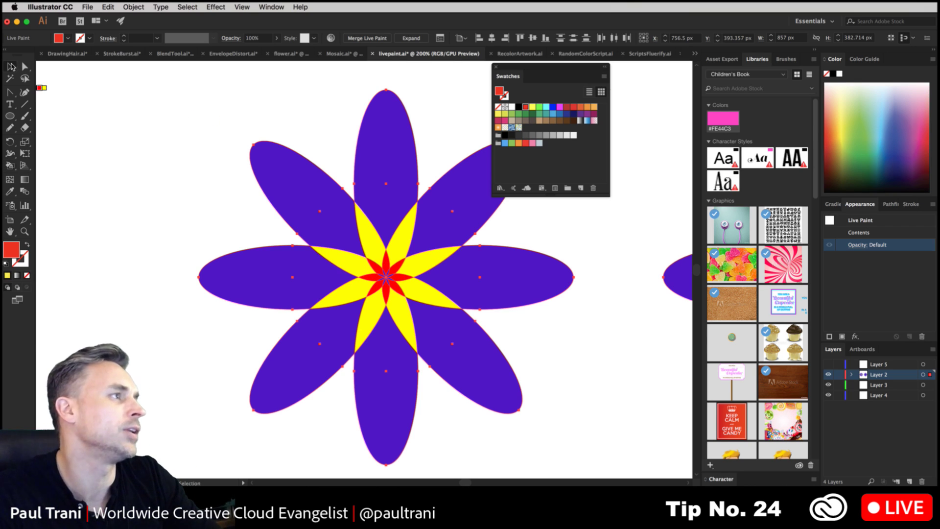
click(146, 158)
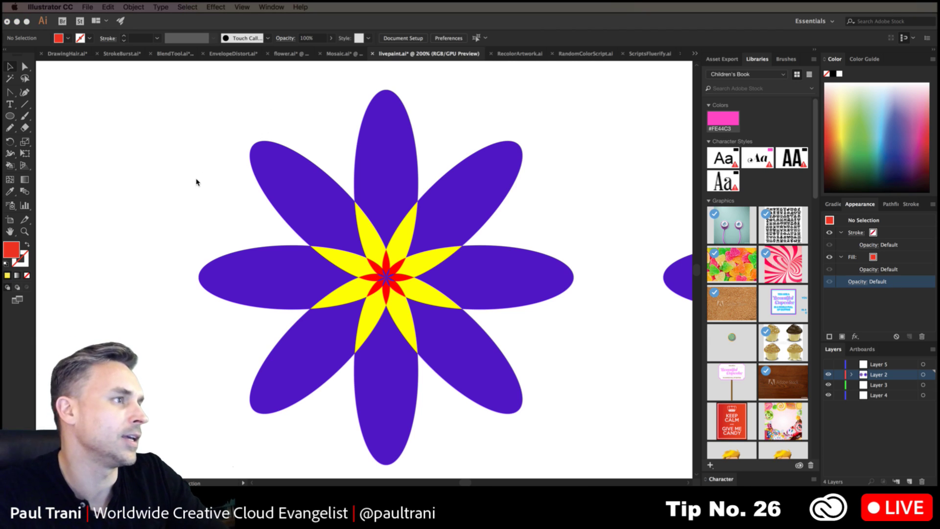
Step: Draw a red circle about 137 px in diameter on the empty artboard area to the left of the flower
click(189, 192)
drag(171, 198, 505, 265)
click(7, 116)
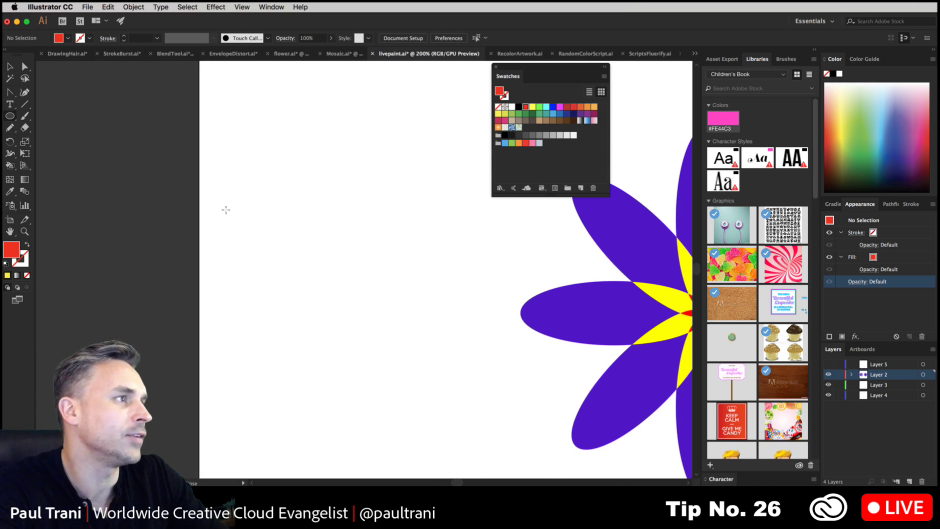
drag(272, 205, 405, 339)
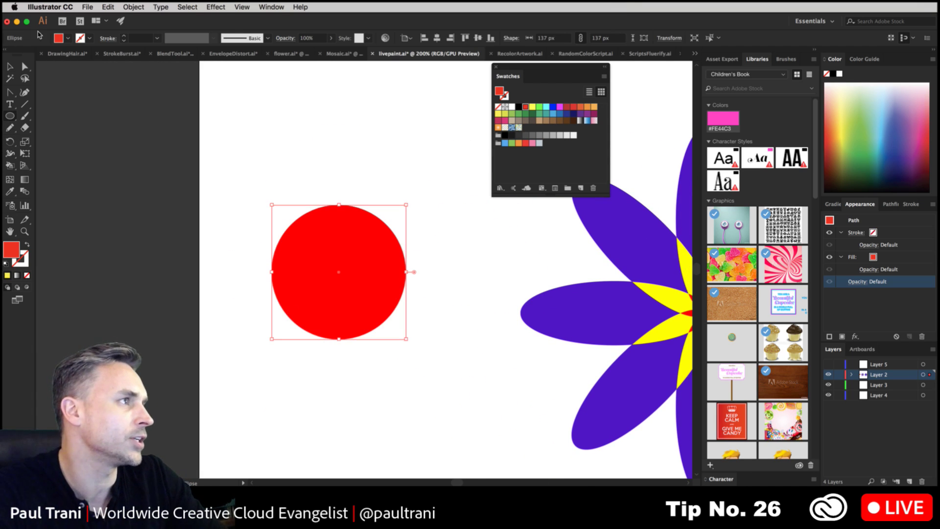
Step: Run the fleurify script on the red circle at 100 percent
click(109, 7)
mouse_move(87, 7)
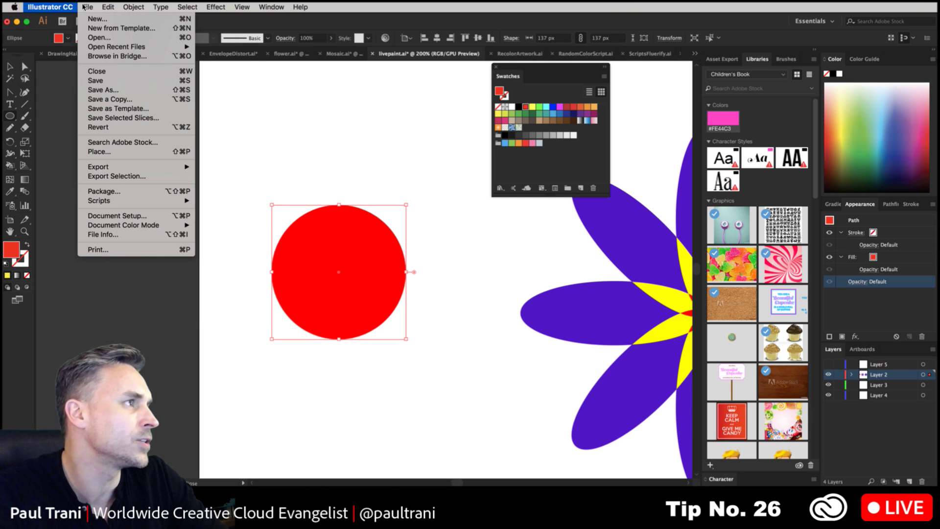
mouse_move(144, 204)
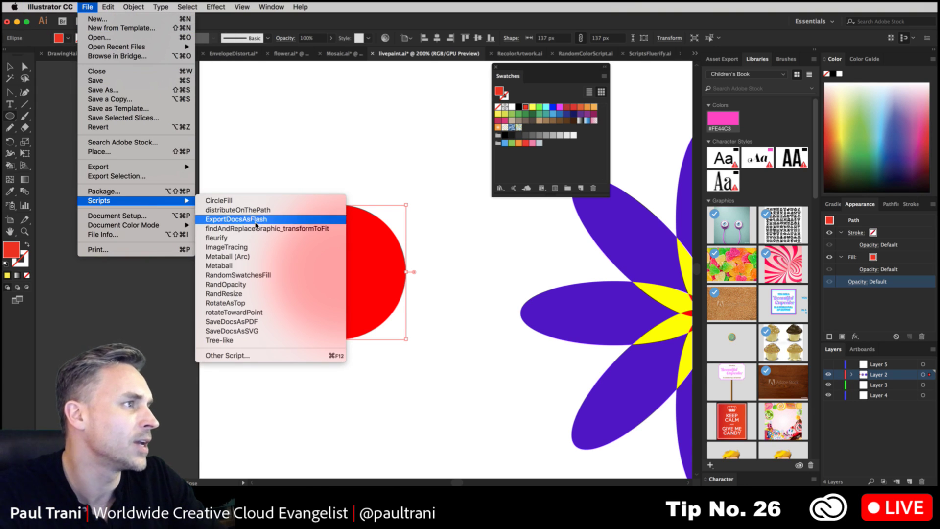
click(255, 239)
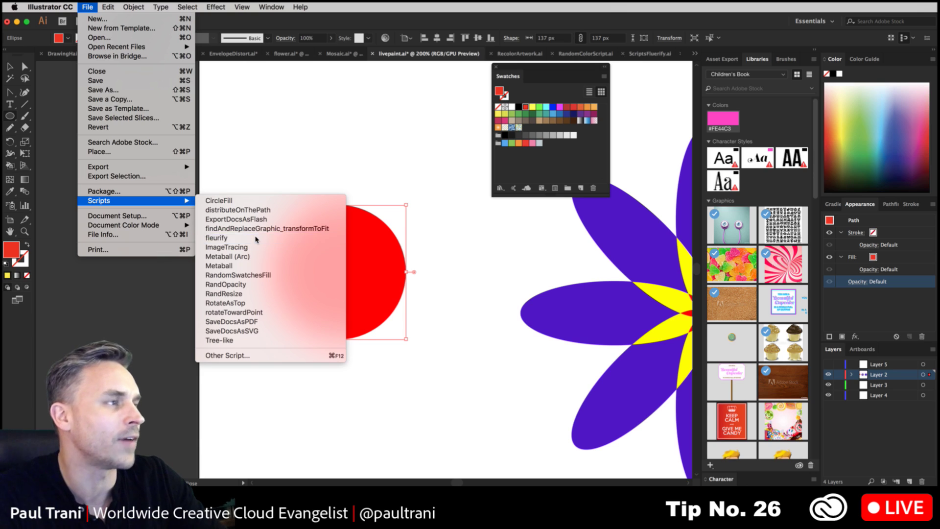
drag(704, 201, 513, 257)
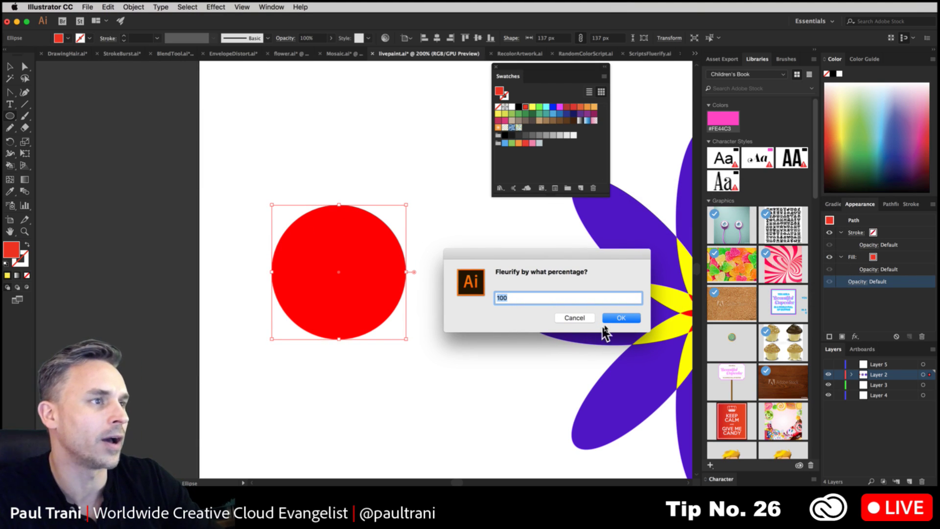
click(620, 317)
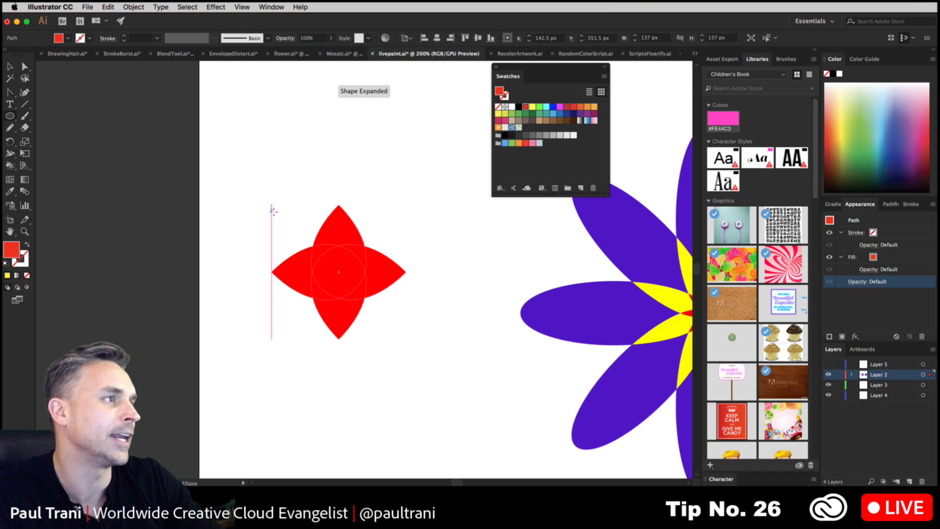
Step: Swap the fill and stroke of the four-pointed shape so it has a red outline, and activate the Selection tool
click(28, 243)
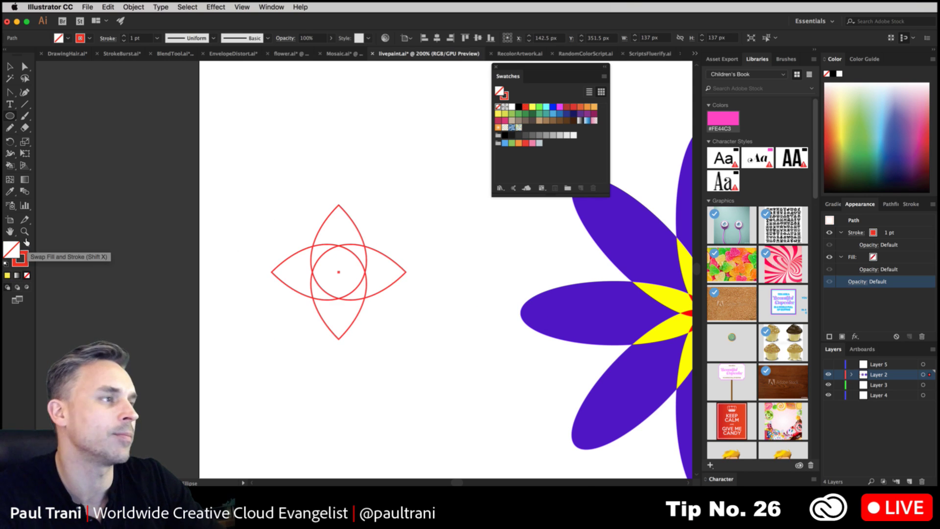
click(88, 7)
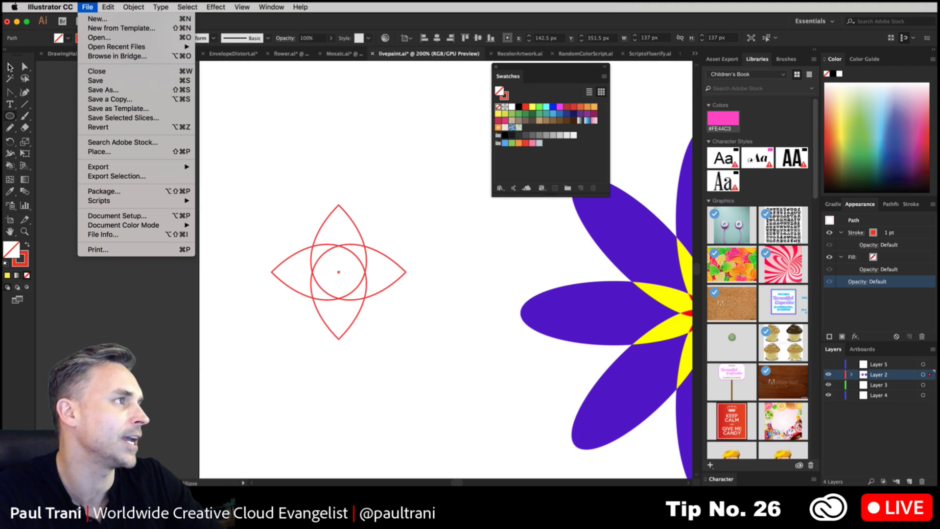
click(10, 67)
click(10, 67)
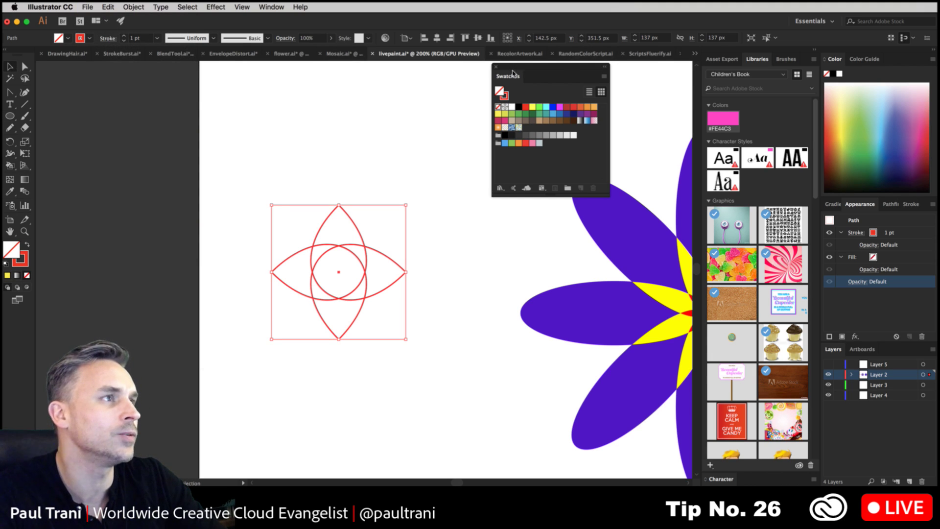
Step: Dock the floating Swatches beside Color Guide and switch to the RecolorArtwork.ai document
drag(505, 74, 827, 77)
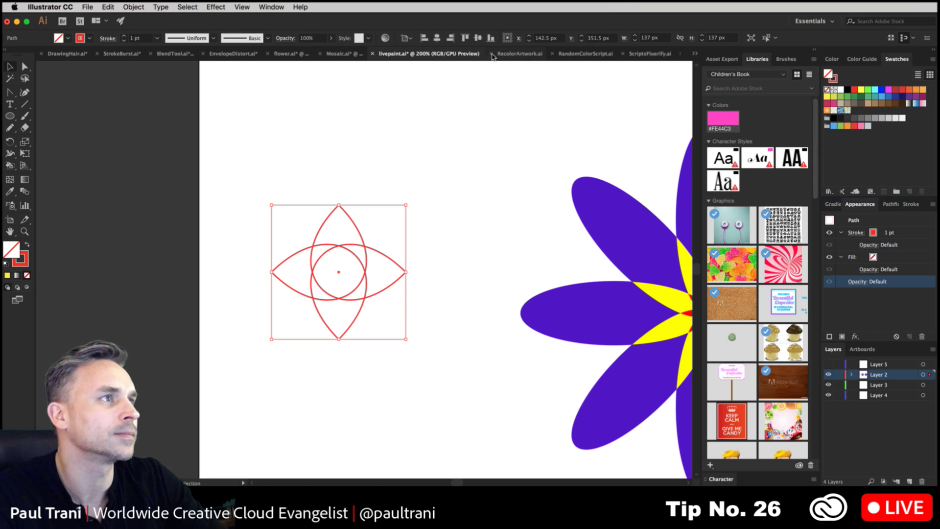
click(519, 54)
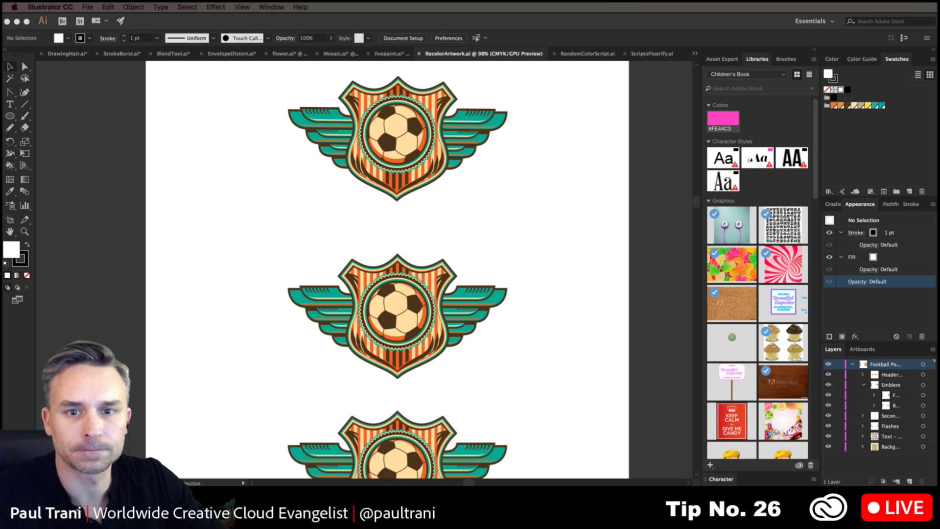
Step: Switch to the RandomColorScript.ai document, select all the black monsters, and float Swatches with several color swatches chosen
click(252, 187)
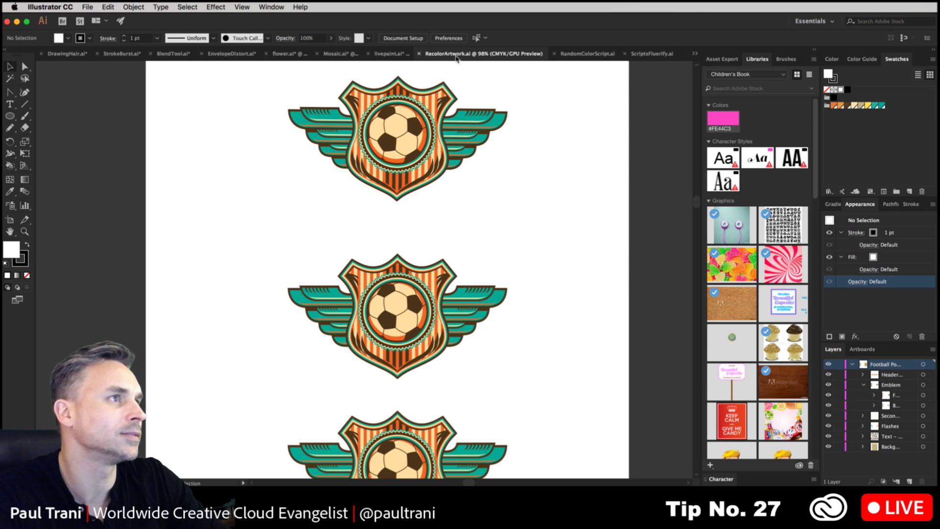
click(563, 55)
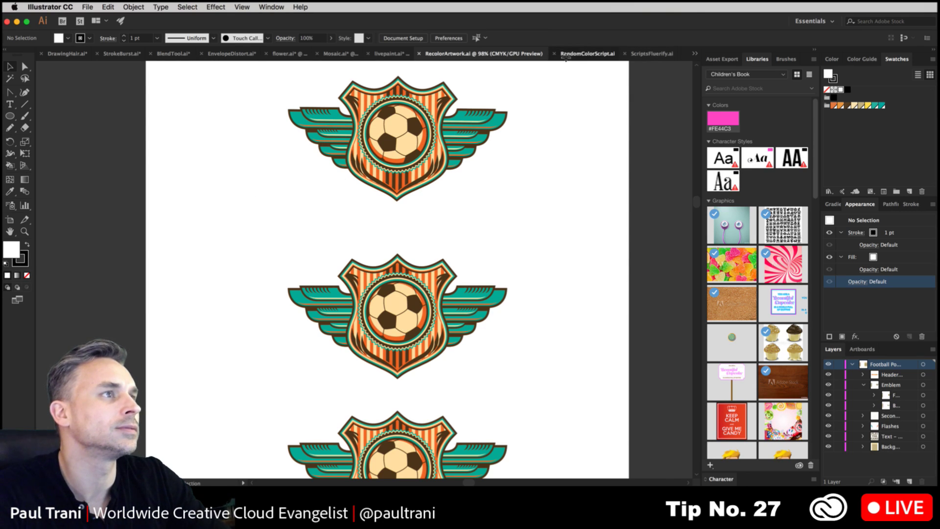
key(cmd+a)
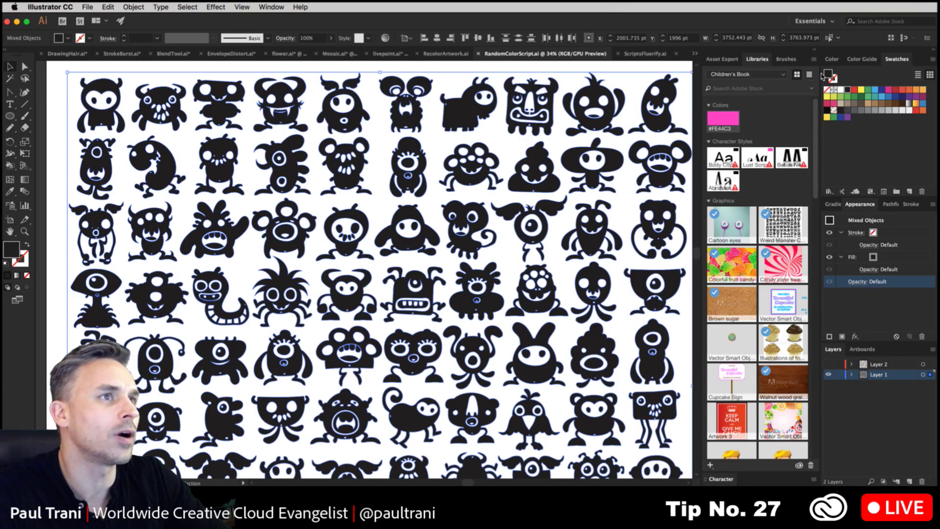
drag(896, 59, 514, 225)
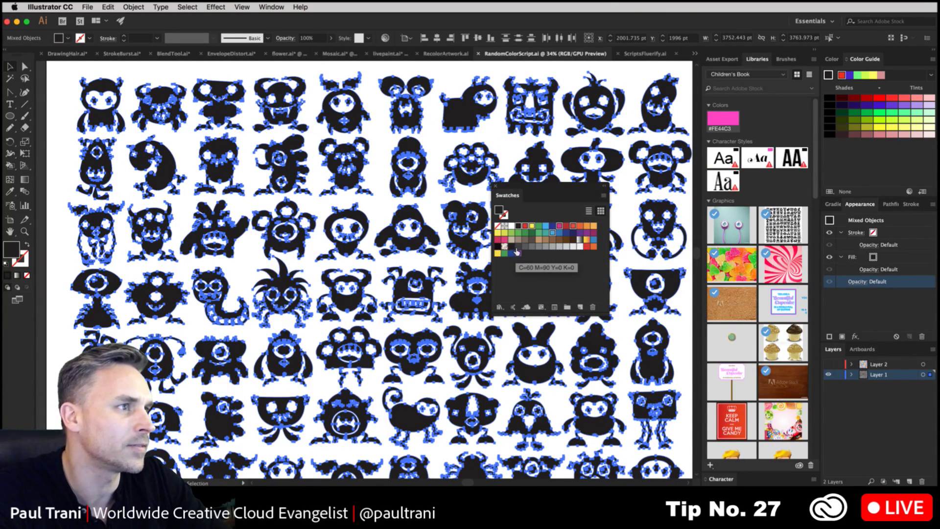
Step: Run the RandomSwatchesFill script on the selected monsters, then deselect them and move the floating Swatches off the artwork
click(87, 7)
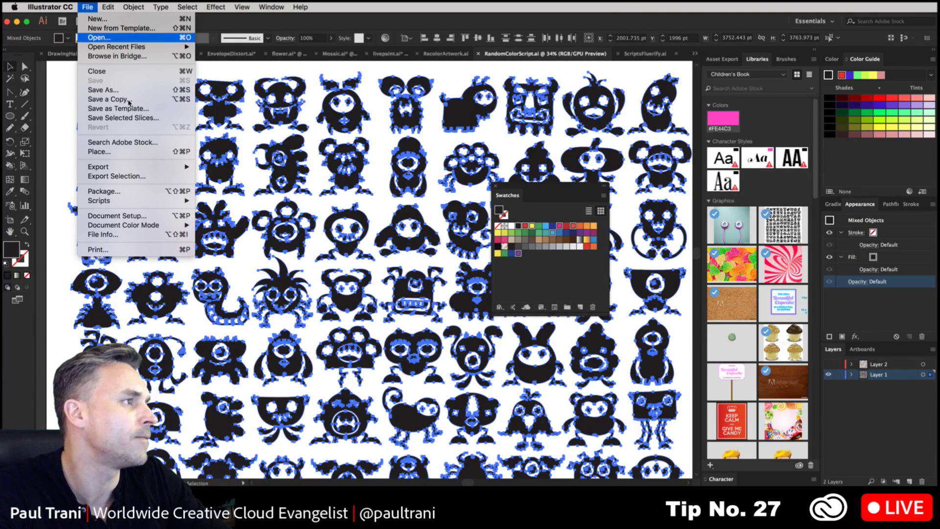
mouse_move(167, 200)
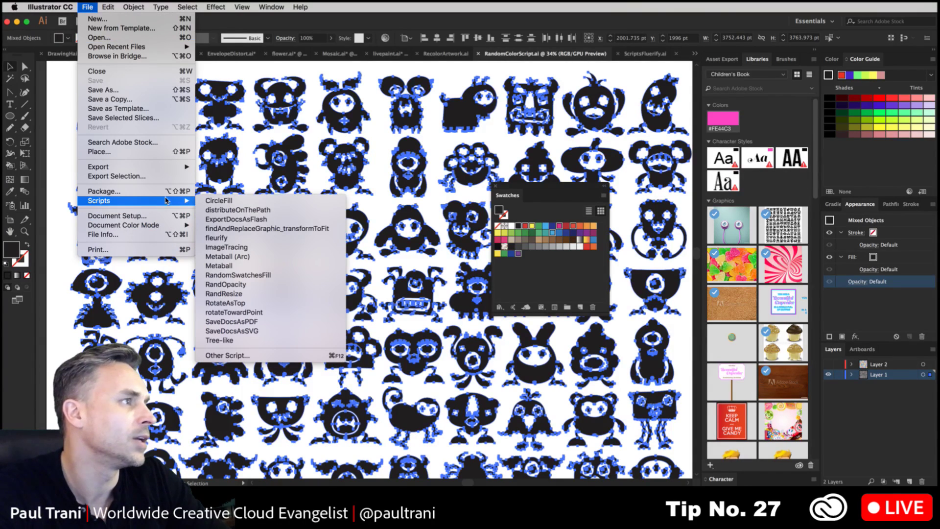
click(277, 277)
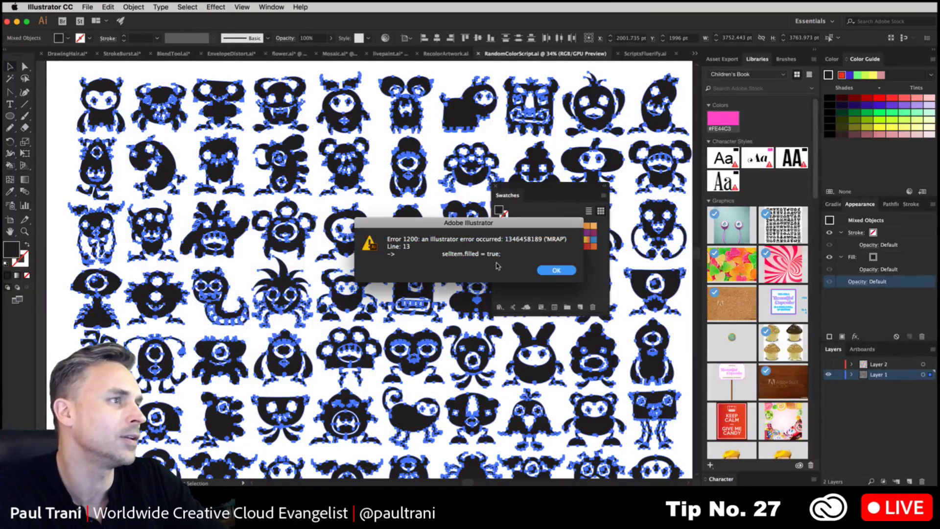
click(557, 271)
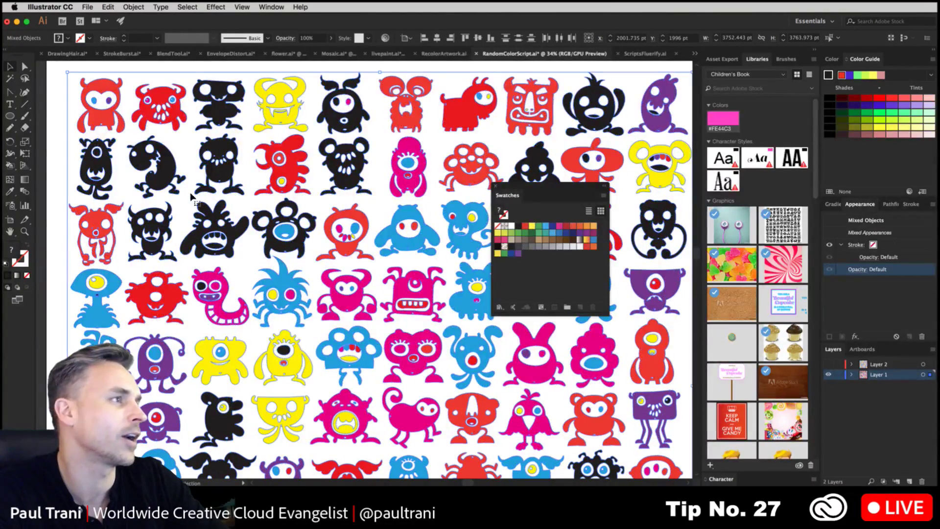
click(60, 193)
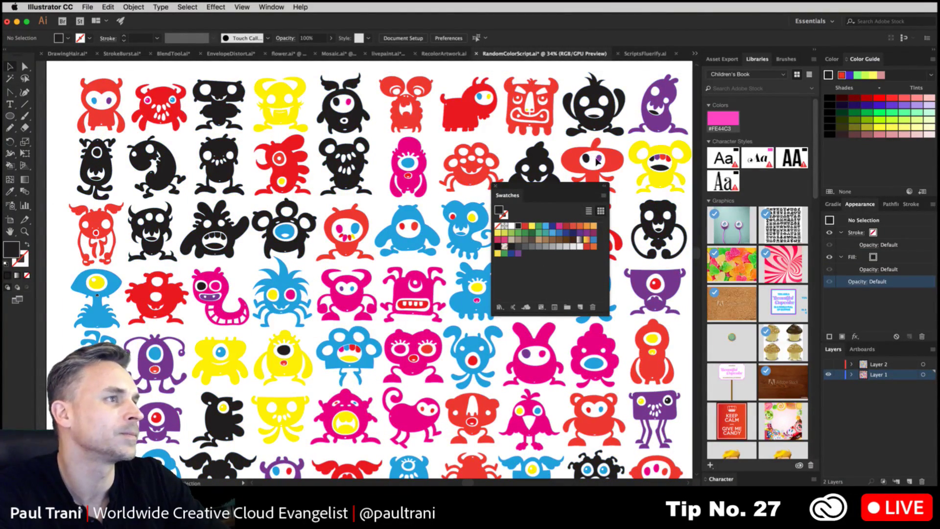
drag(547, 190, 708, 142)
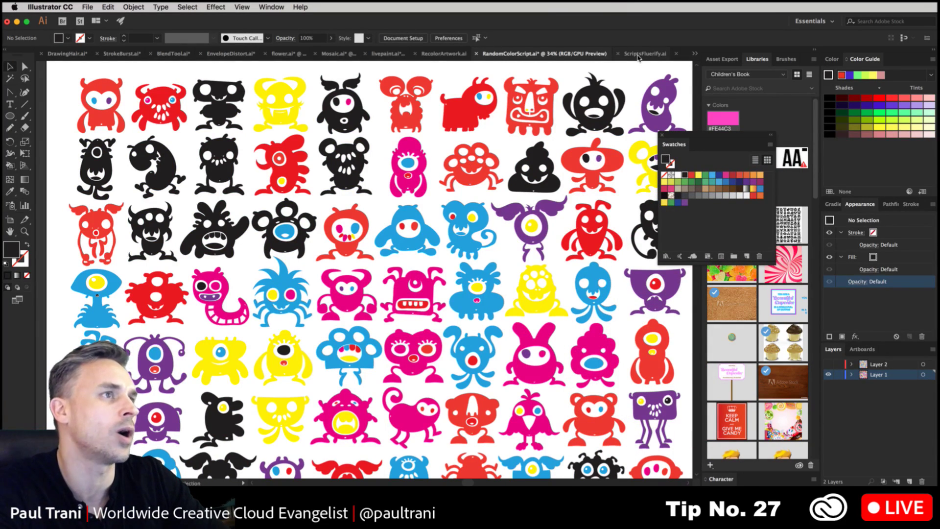
Step: Switch to RecolorArtwork.ai, select the whole top emblem, and open Recolor Artwork for it
click(445, 54)
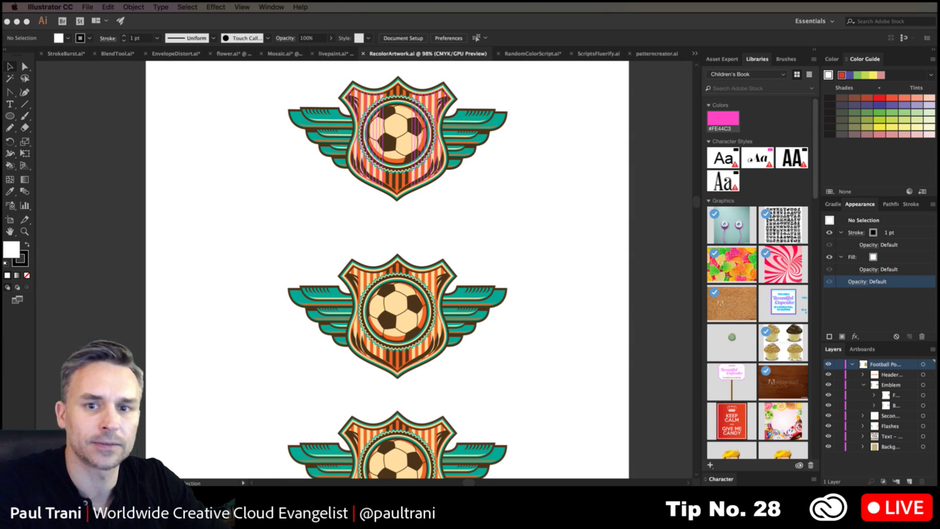
click(232, 100)
drag(267, 72, 607, 211)
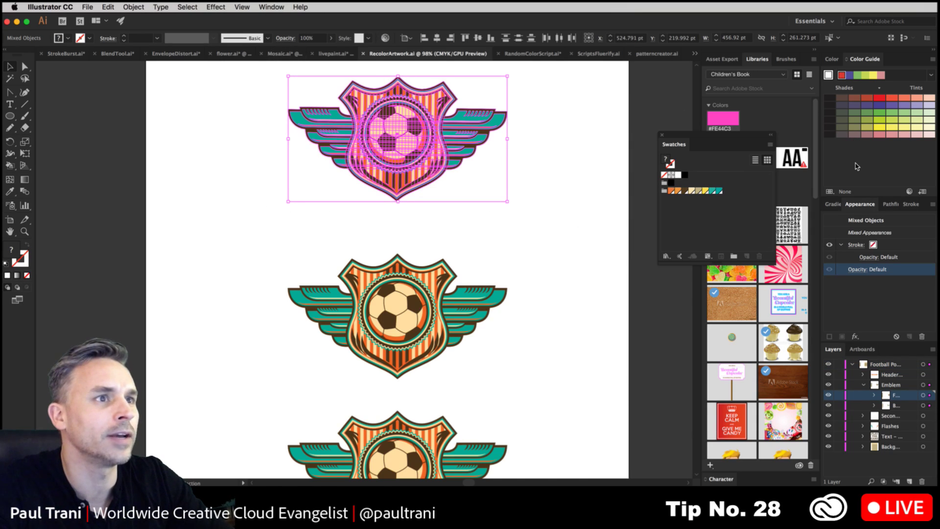
click(909, 192)
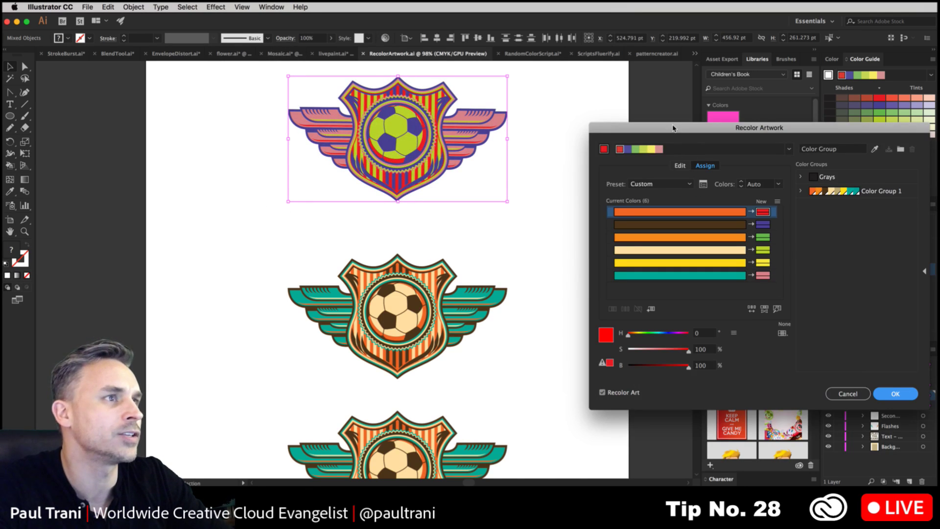
drag(674, 126, 600, 96)
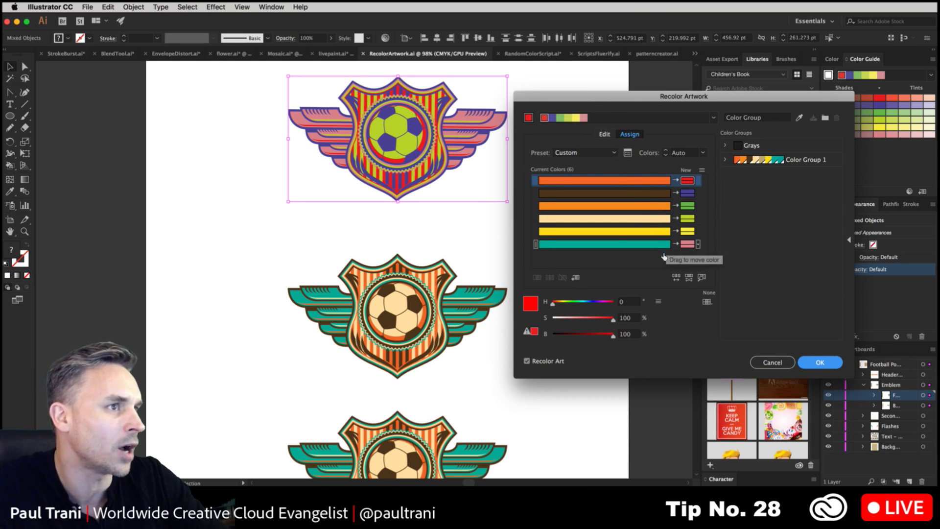
Step: Edit the top emblem's colors on the color wheel to purple, teal and orange, with a base hue of 260.45°, and apply the recolor
click(603, 135)
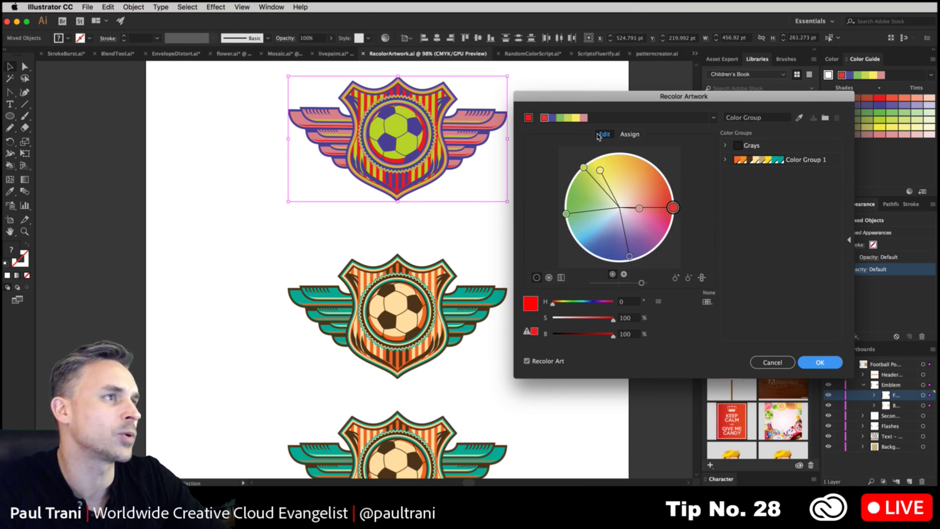
drag(576, 208, 647, 252)
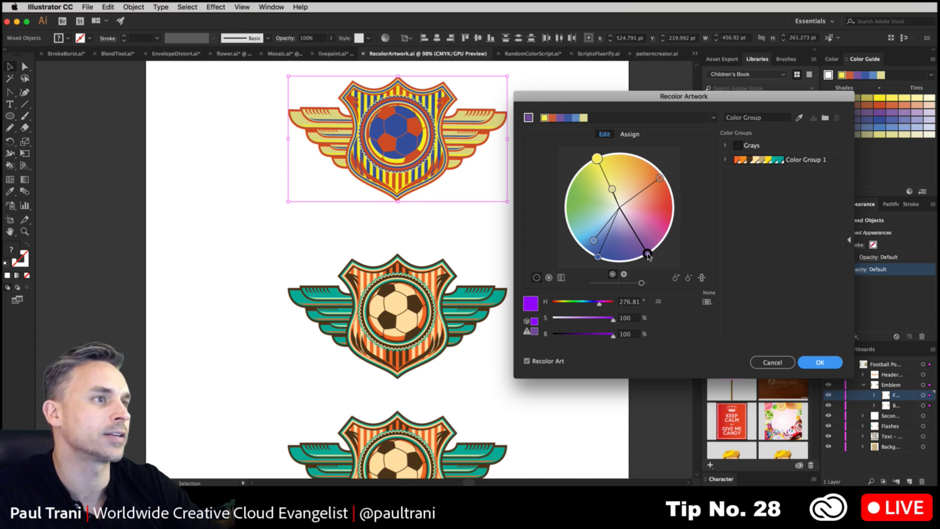
drag(648, 255, 647, 155)
drag(577, 180, 599, 194)
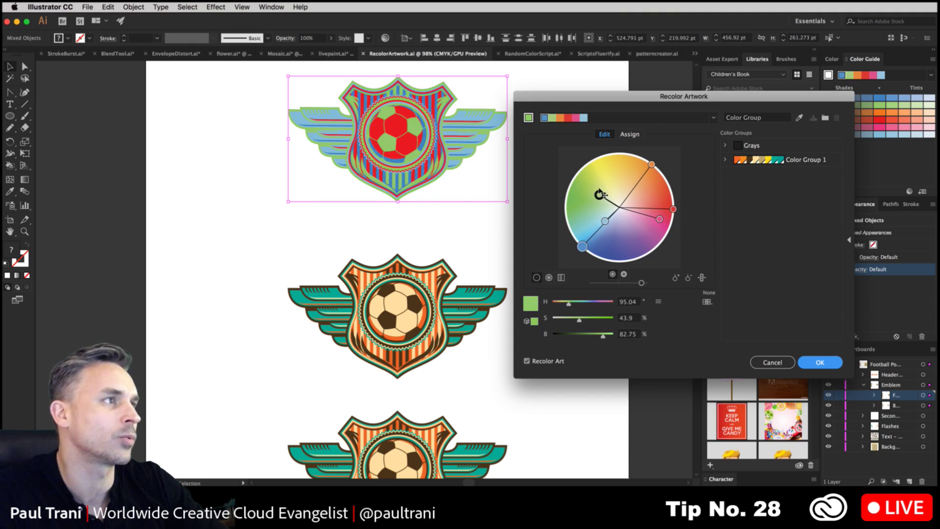
drag(585, 246, 632, 260)
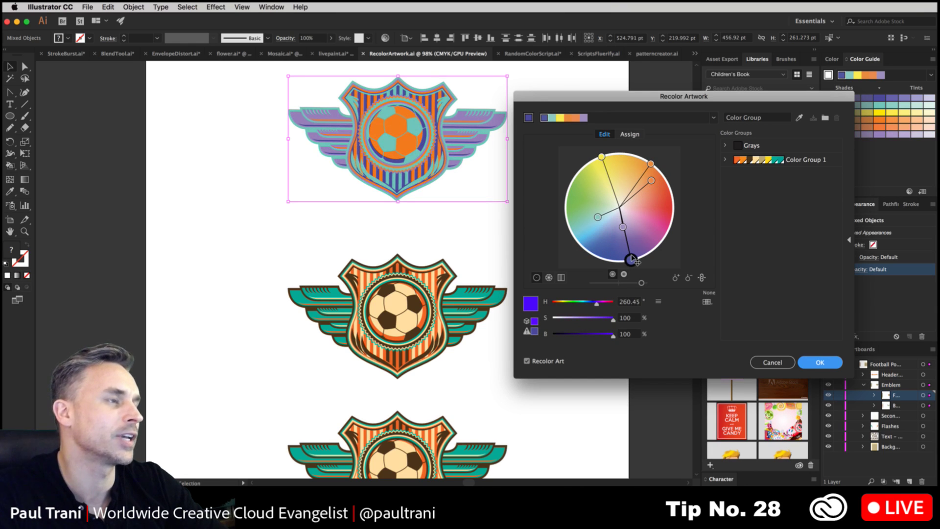
click(825, 363)
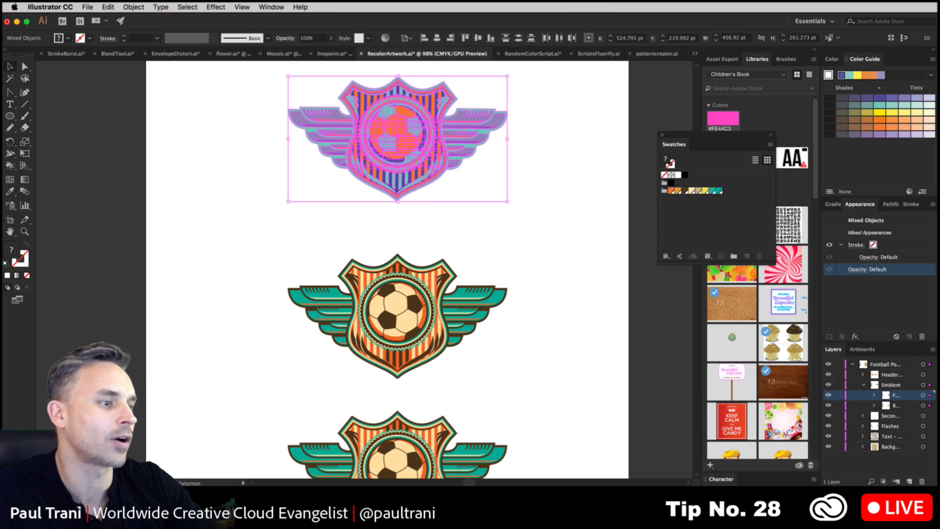
key(super+Tab)
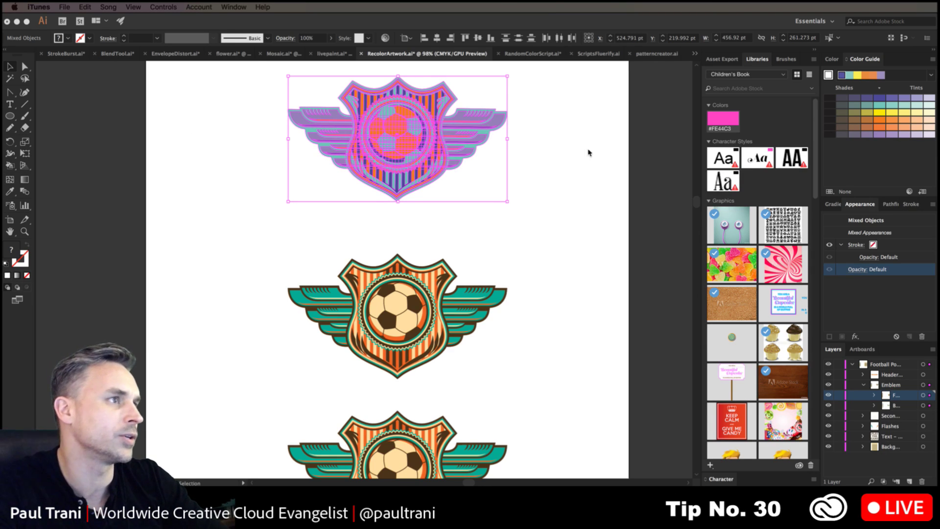
click(377, 254)
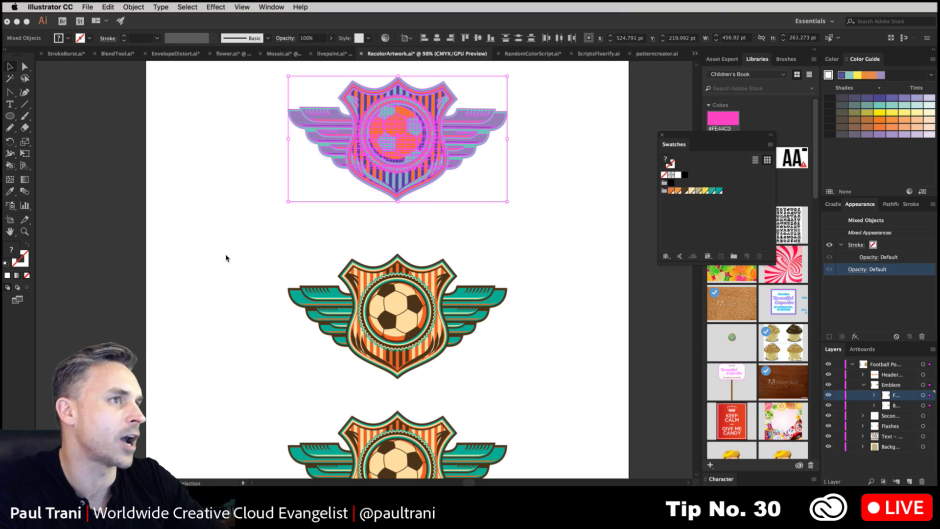
Step: Close the floating Swatches and add the recolored top emblem as an export asset named LOGO1
click(662, 135)
click(722, 59)
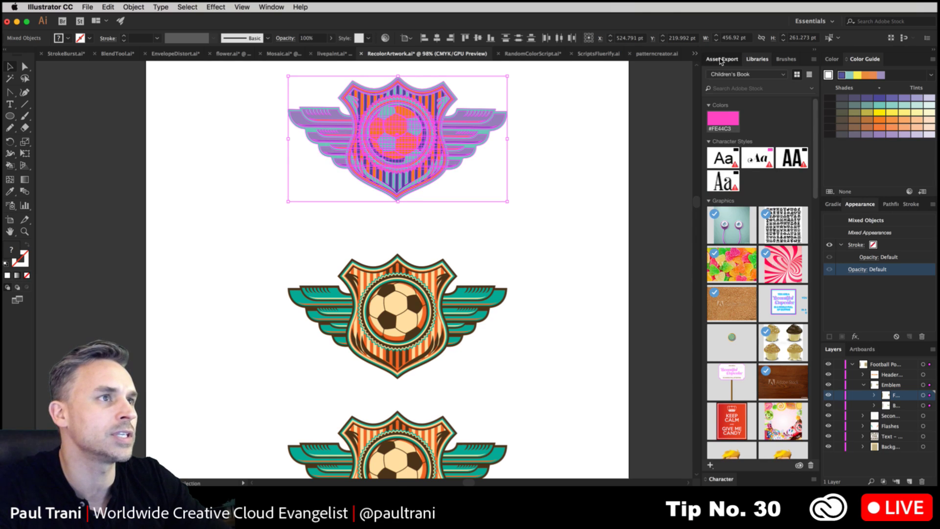
drag(393, 141, 737, 139)
double_click(715, 107)
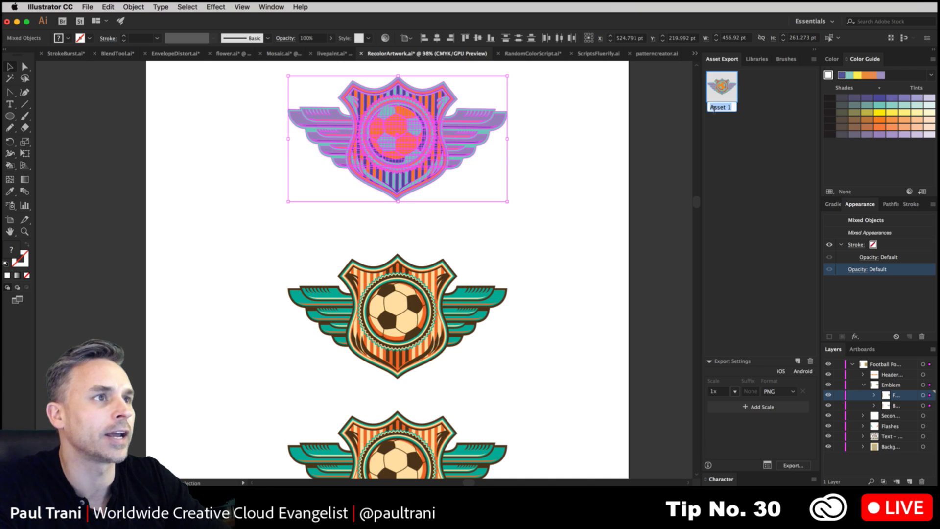
text(LO)
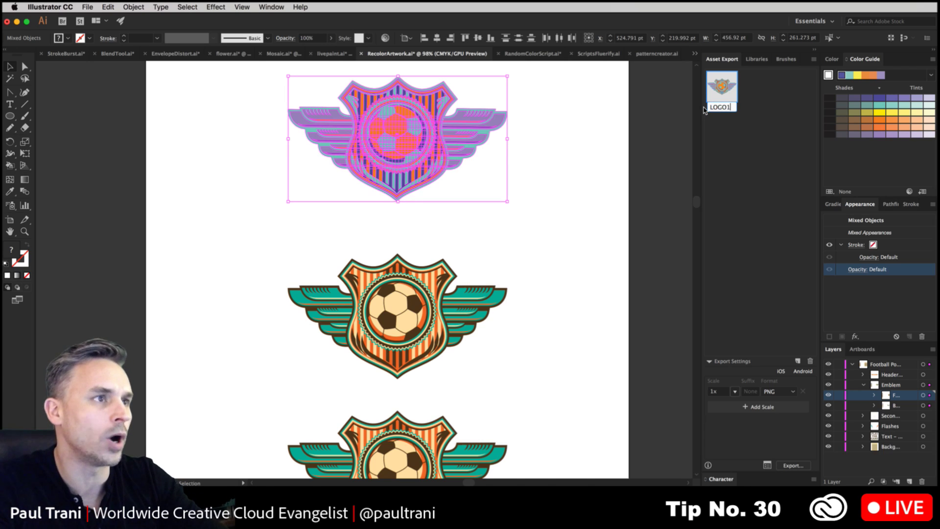
text(GO1)
key(Return)
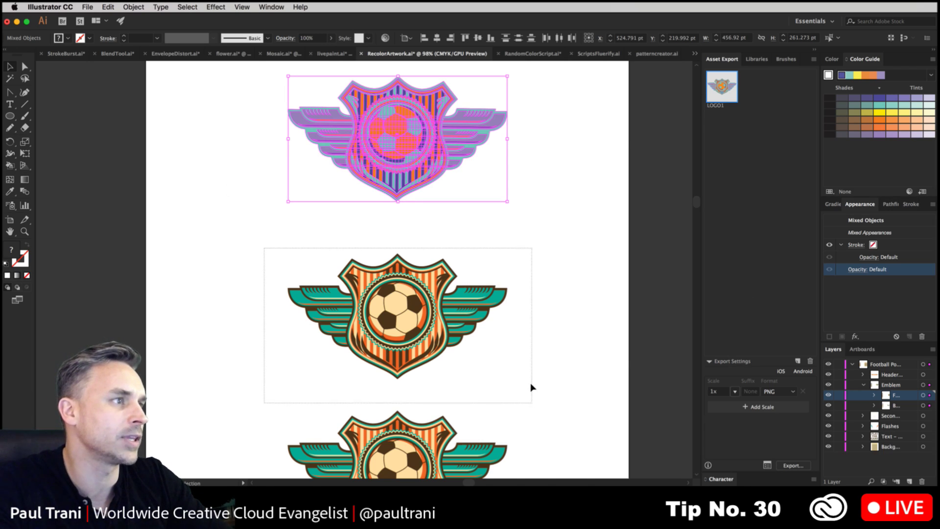
Step: Add the middle emblem as a second export asset and name it LOGO2
drag(441, 319, 720, 172)
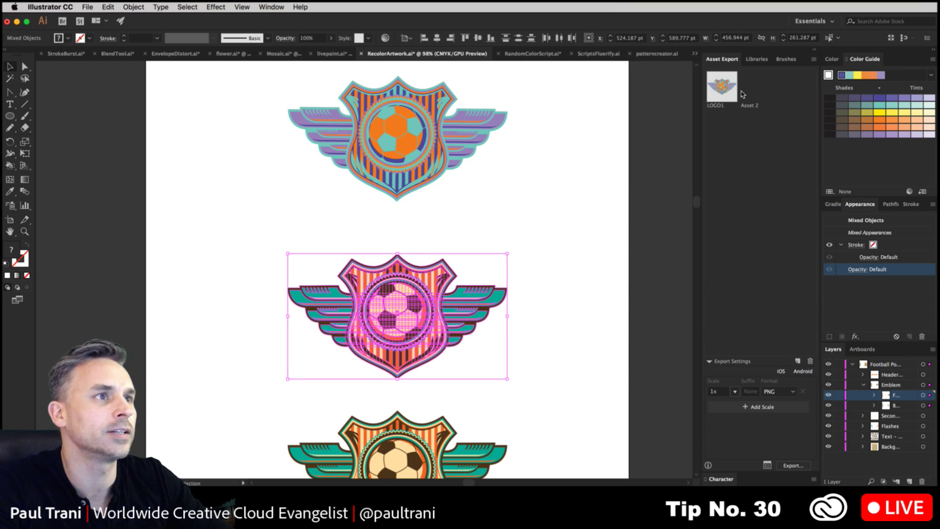
double_click(749, 105)
text(LOHGO2)
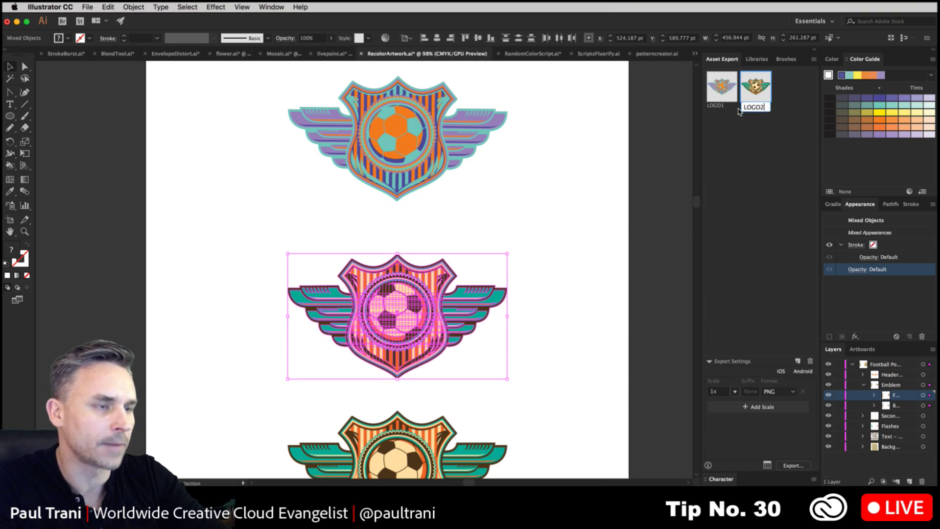
key(Return)
Step: Add 2x and 3x PNG export scales and export both LOGO1 and LOGO2 to the Desktop
click(748, 410)
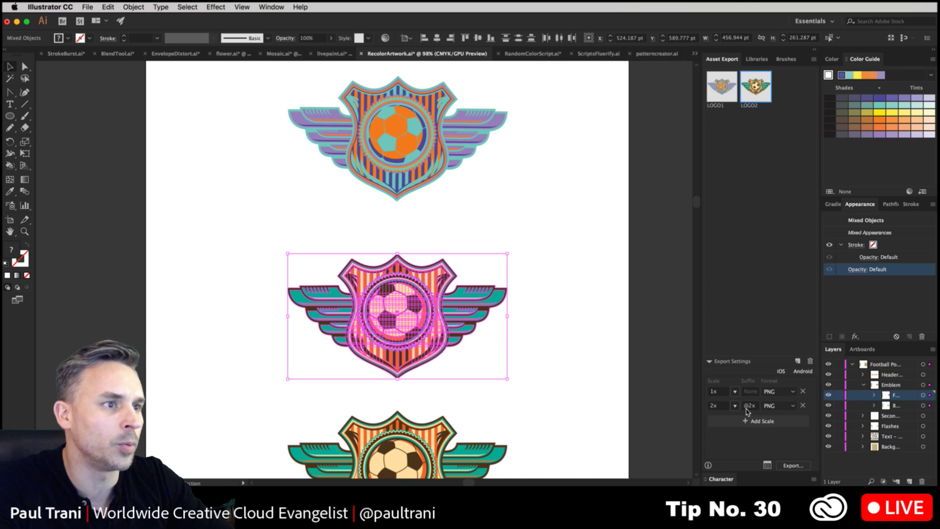
click(748, 421)
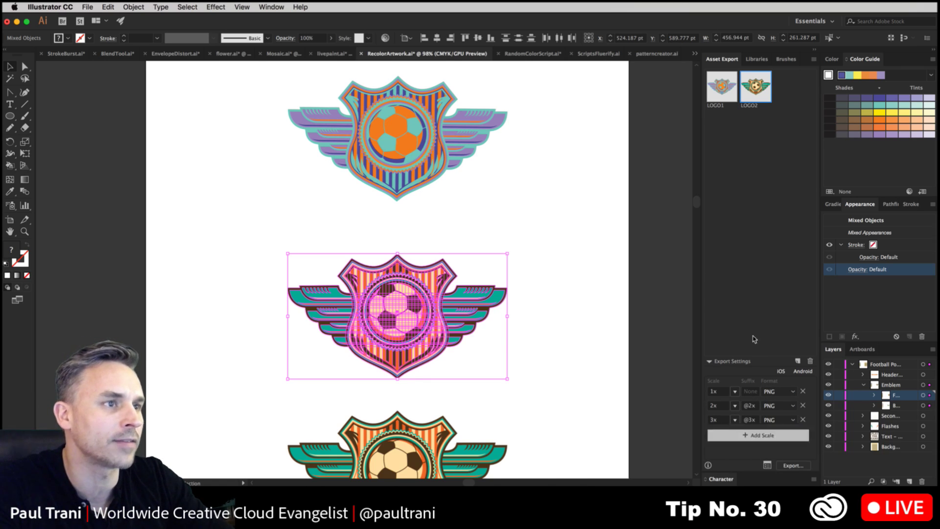
shift+click(723, 88)
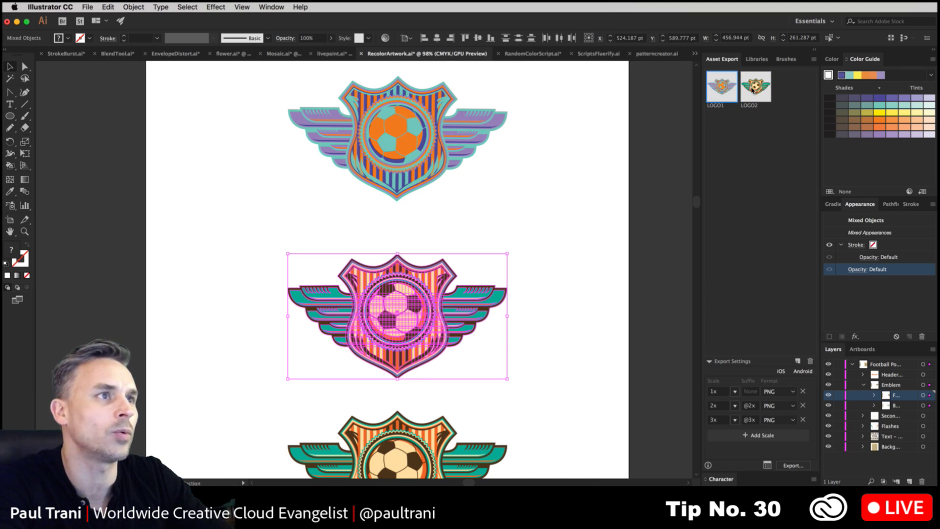
click(786, 465)
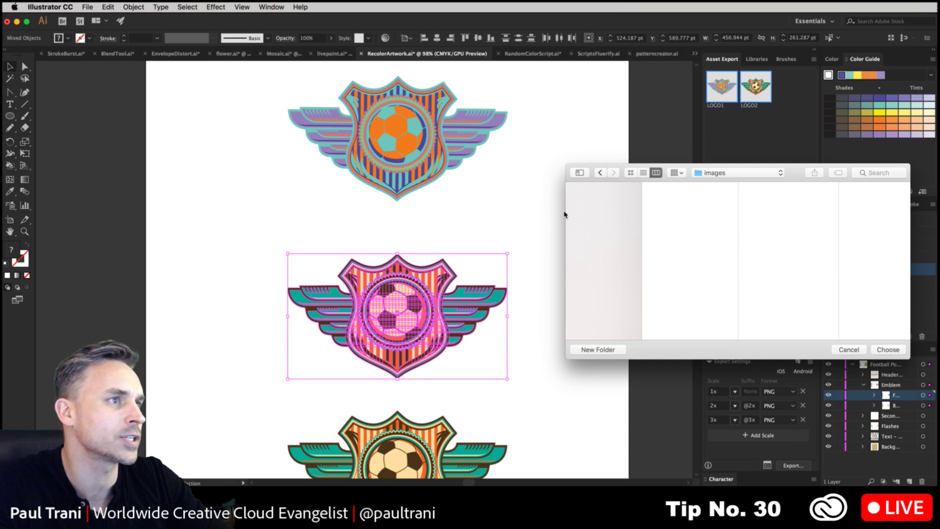
click(593, 213)
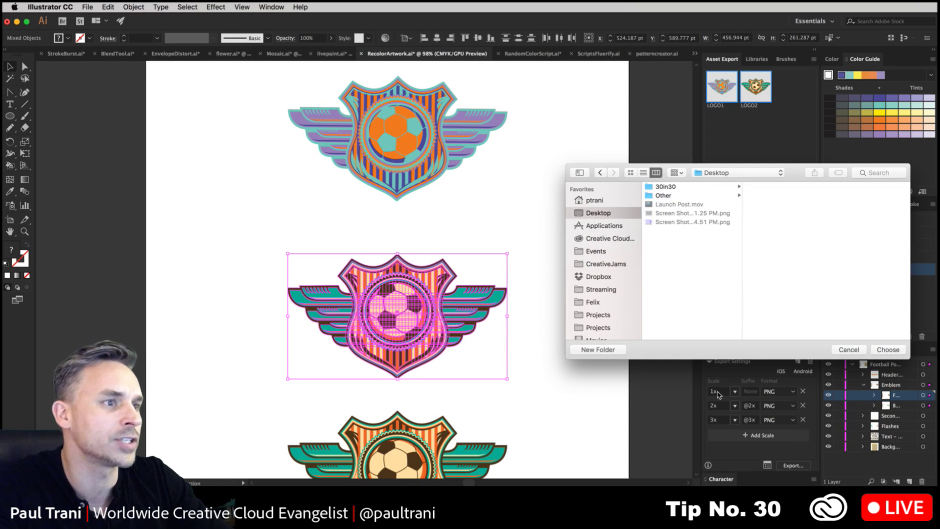
click(881, 350)
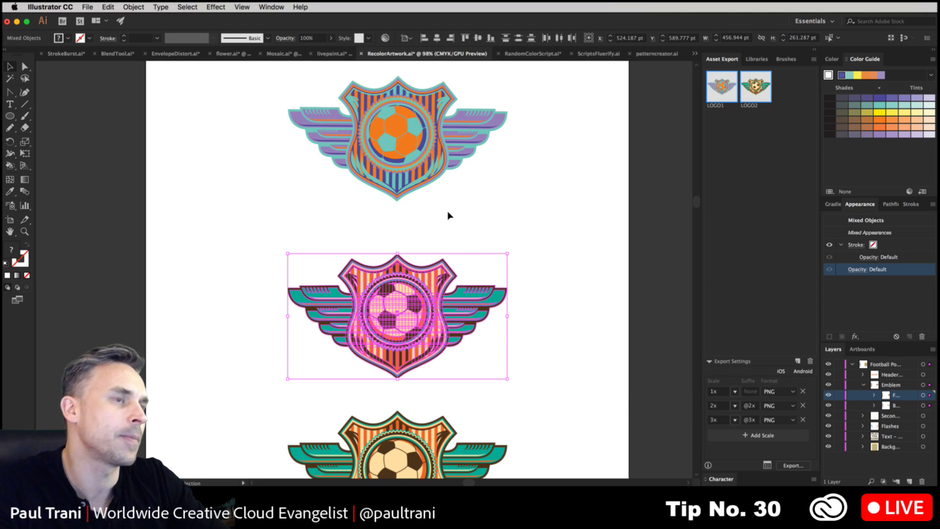
Step: Fill the orange soccer ball shape in the top emblem with a teal from the Color Guide
click(489, 215)
click(420, 153)
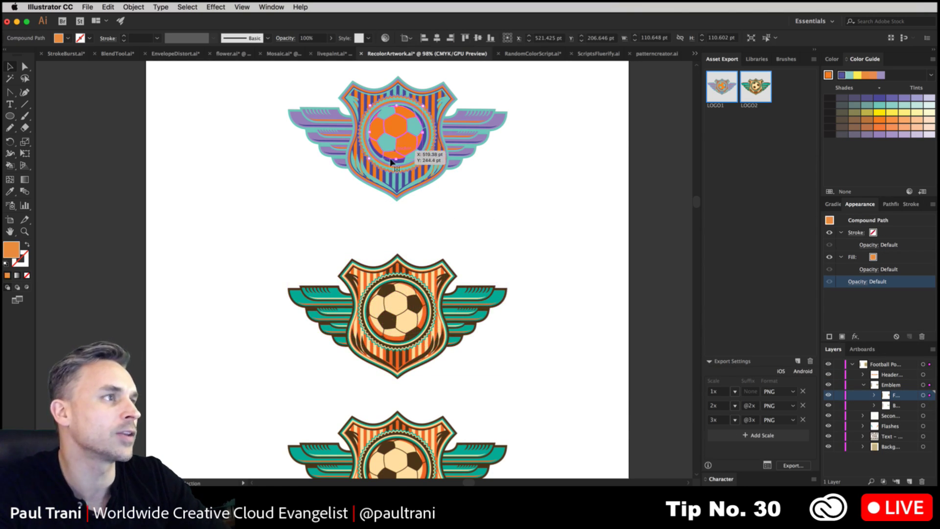
click(879, 105)
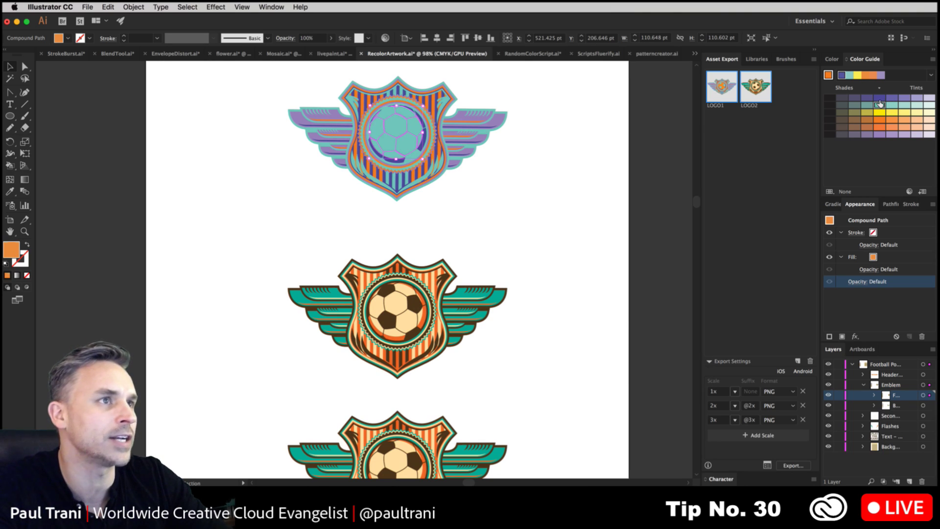
Step: Export the LOGO1 asset again at all three PNG scales, replacing the existing files on the Desktop
click(718, 87)
click(792, 466)
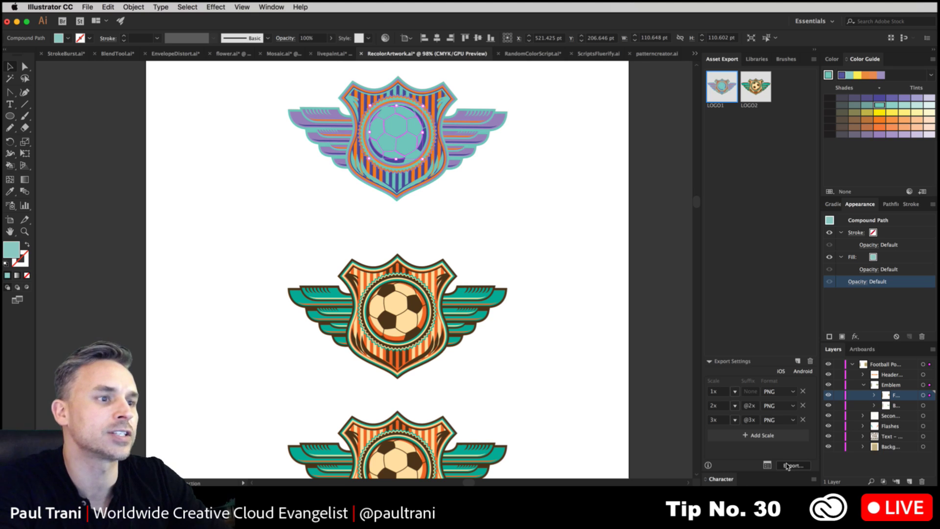
click(888, 350)
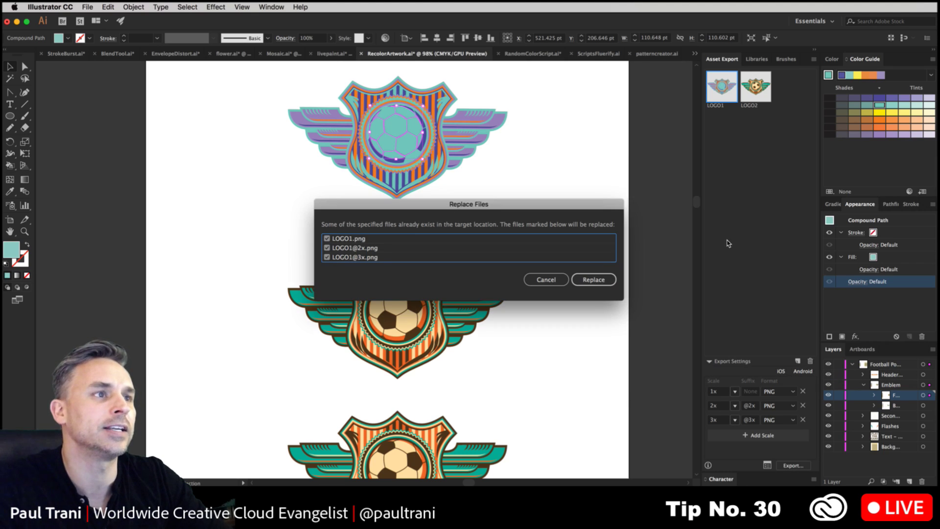
click(587, 283)
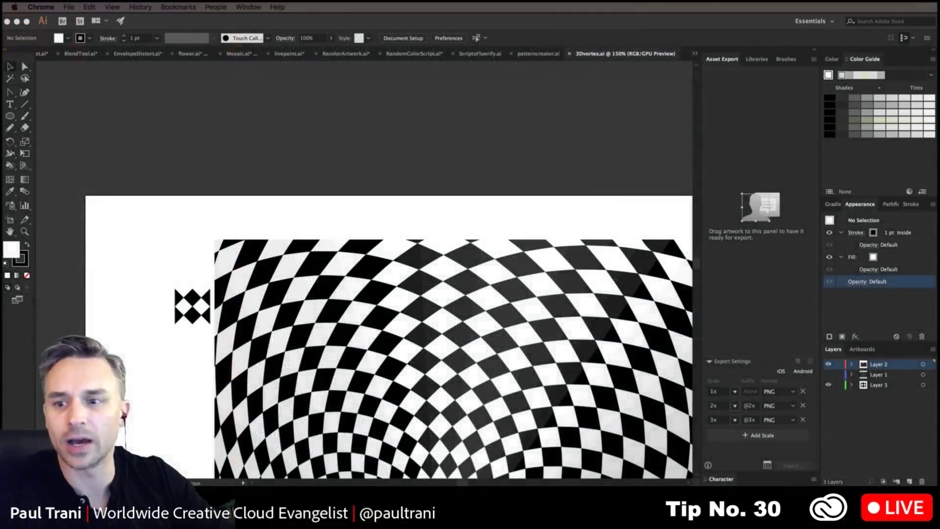
Step: Return to Illustrator and hide Layer 2, which holds the finished checkered vortex
click(435, 183)
scroll(374, 130, up, 5)
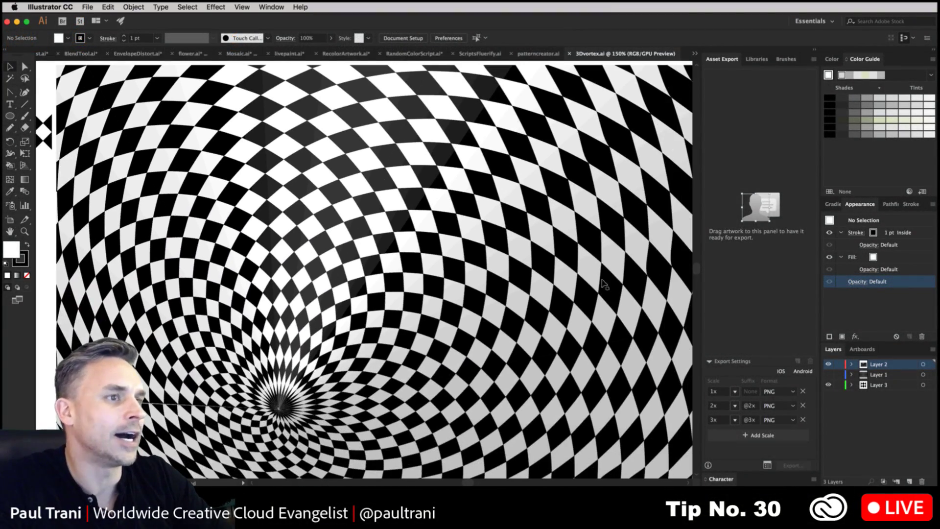
click(829, 364)
Step: Copy the small diamond checker tile edge to edge and repeat the duplication to build a horizontal row of 13 tiles
scroll(147, 154, left, 2)
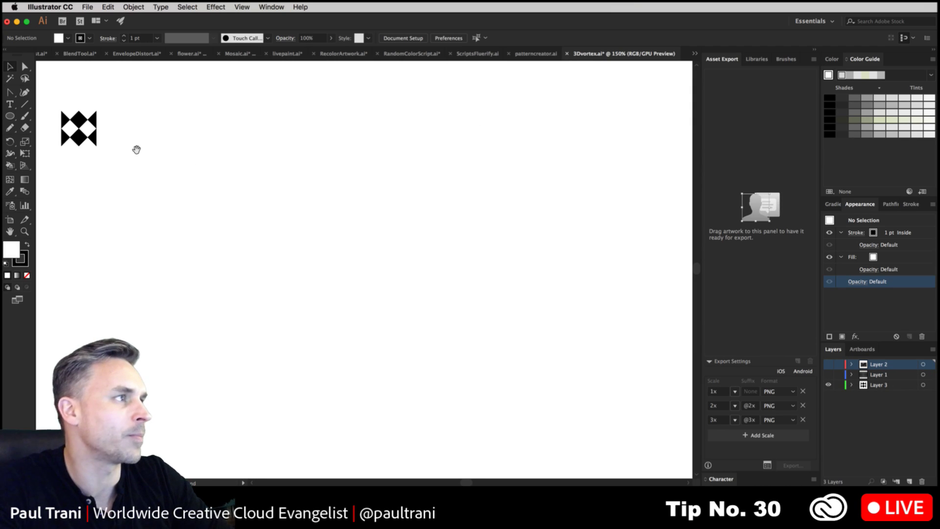
click(78, 119)
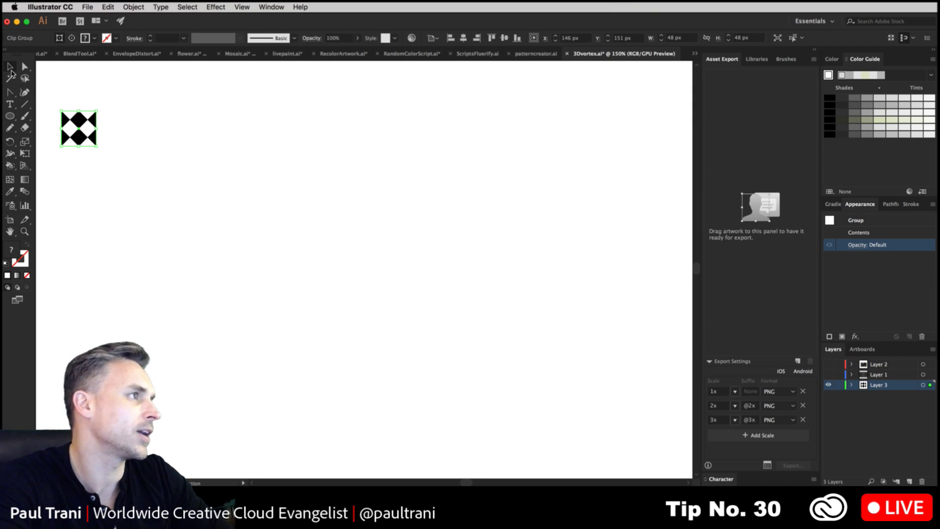
drag(78, 119, 115, 119)
key(super+d)
key(super+d)
key(super+d)
key(super+d)
key(super+d)
key(super+d)
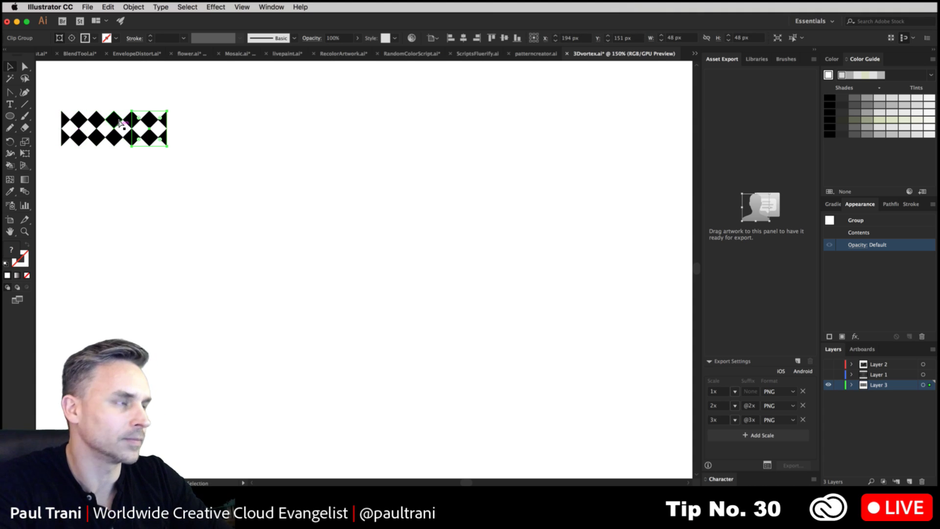
key(super+d)
key(super+d)
key(super+d)
key(super+d)
key(super+d)
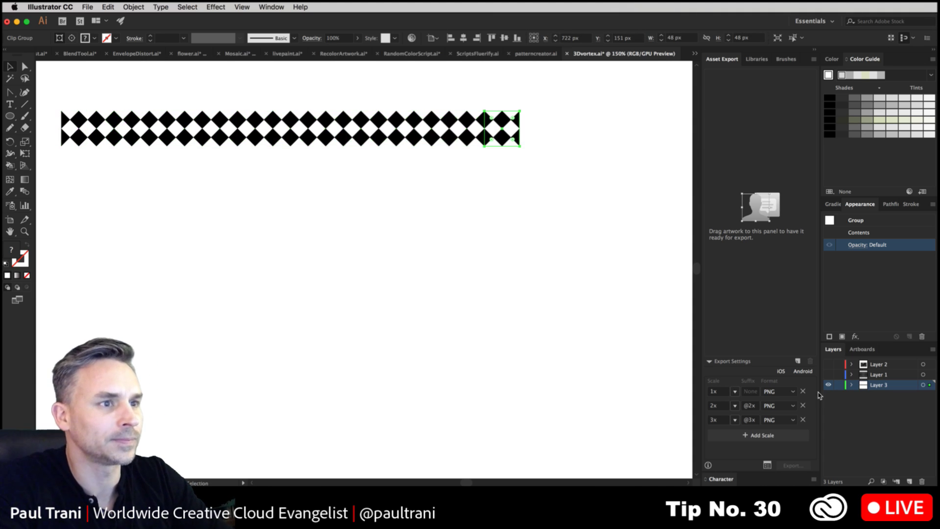
Step: Hide Layer 3 and pencil an open, unfilled black curve about 391 px wide and 346 px tall on a new layer
click(829, 385)
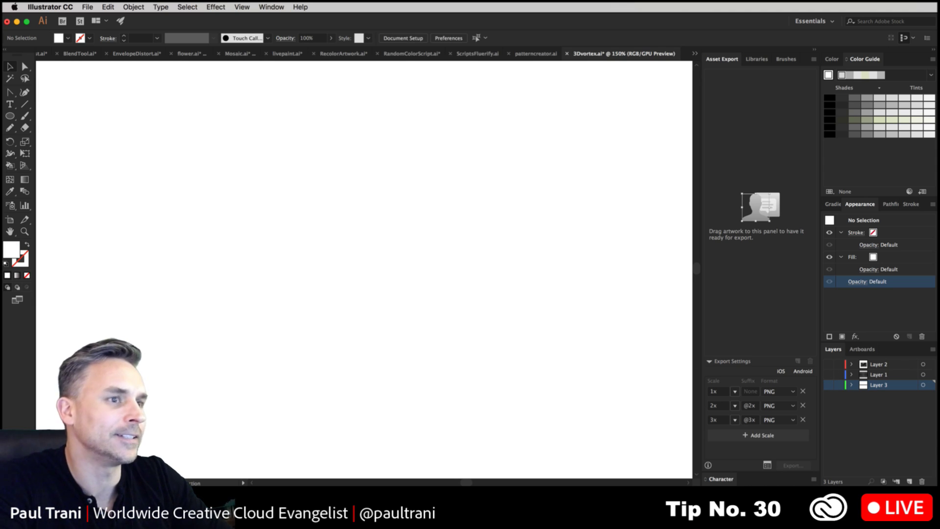
click(909, 481)
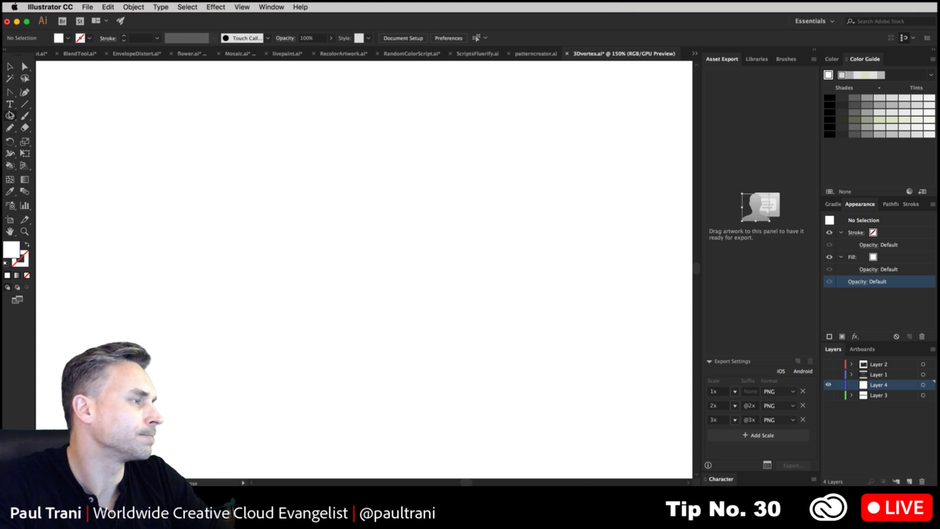
click(9, 116)
click(10, 91)
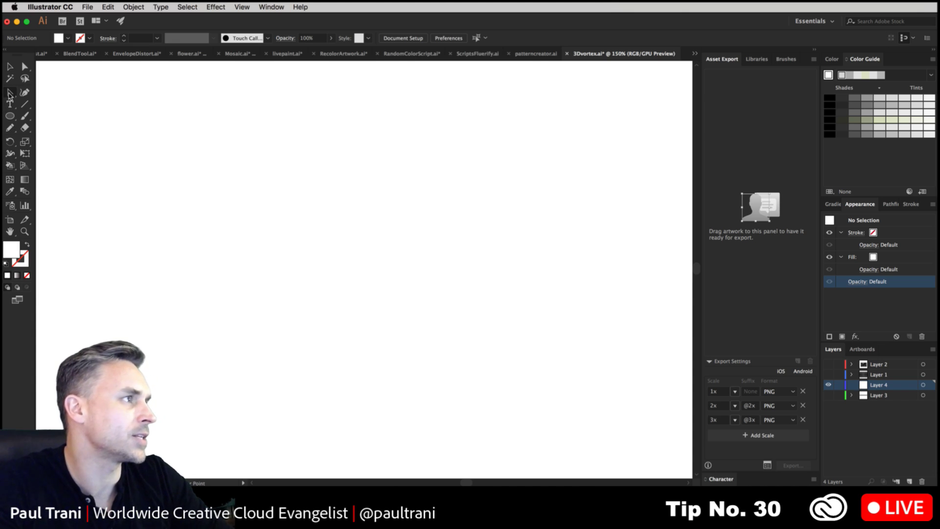
click(10, 115)
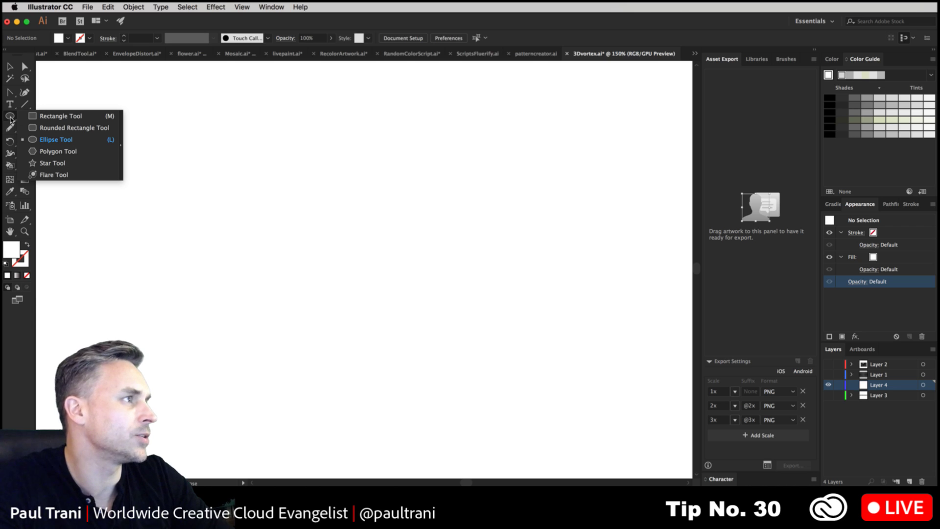
click(10, 128)
click(39, 141)
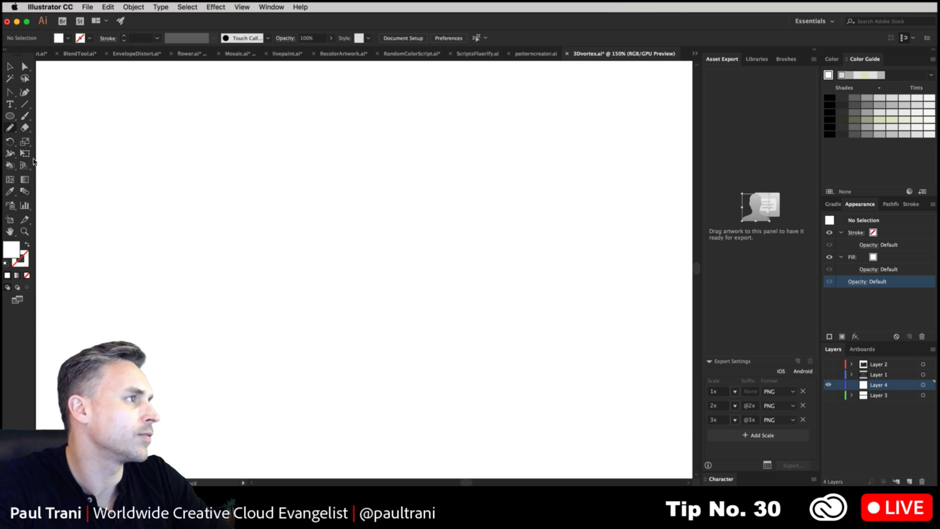
click(28, 244)
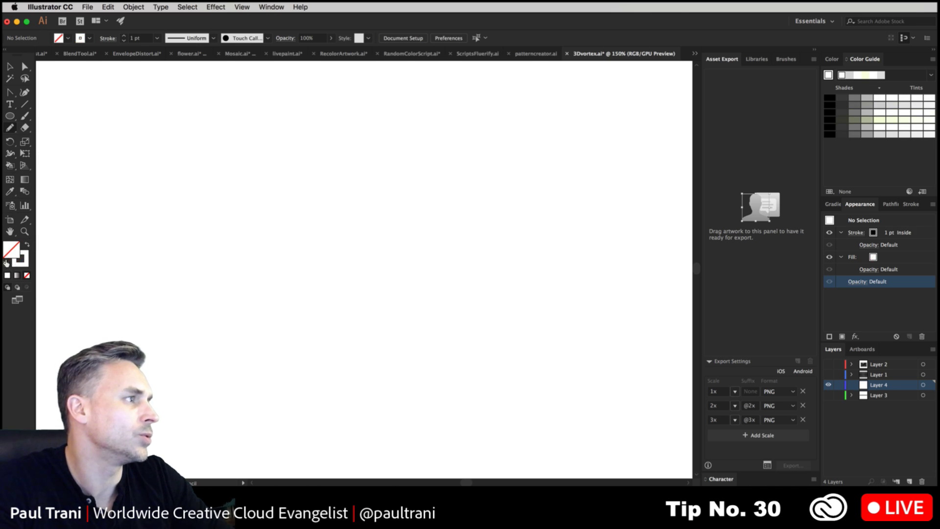
mouse_move(199, 142)
mouse_down()
mouse_move(382, 376)
mouse_move(486, 396)
mouse_up()
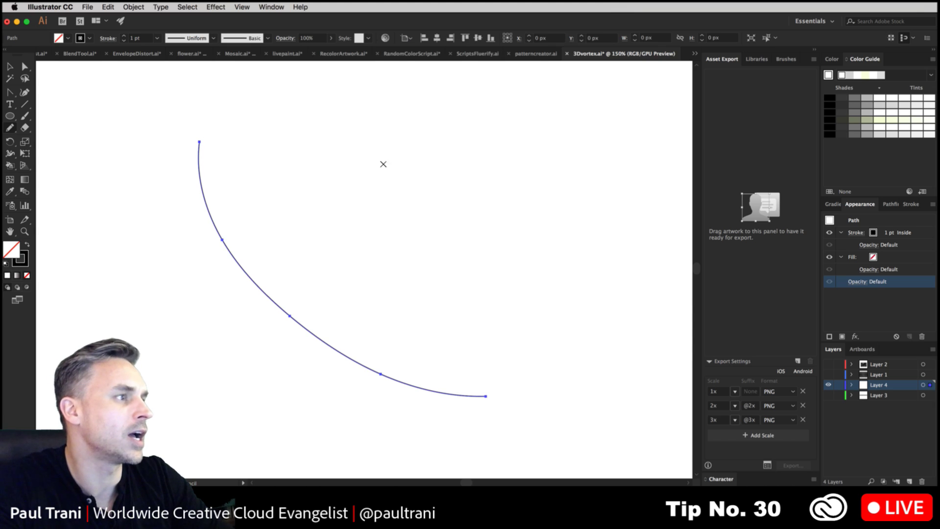
Step: Set up a previewed 3D Revolve of the curve from its right edge, rotated to -70°, -2° and 24°
click(221, 7)
mouse_move(237, 66)
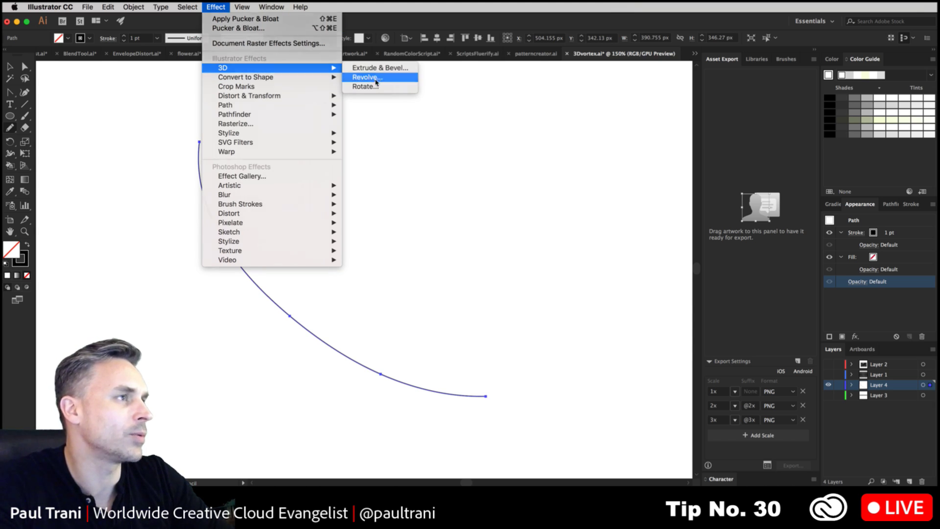
click(366, 77)
click(664, 278)
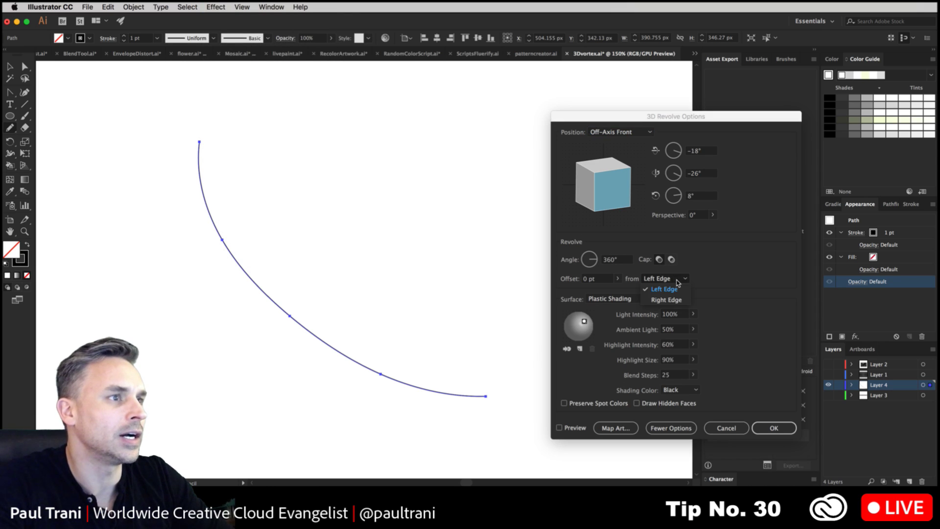
click(678, 299)
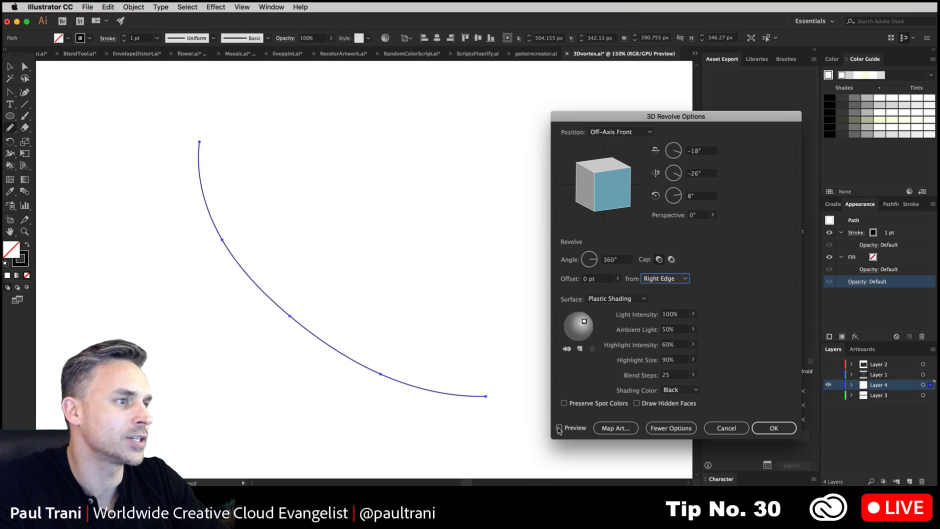
click(559, 428)
drag(603, 175, 603, 197)
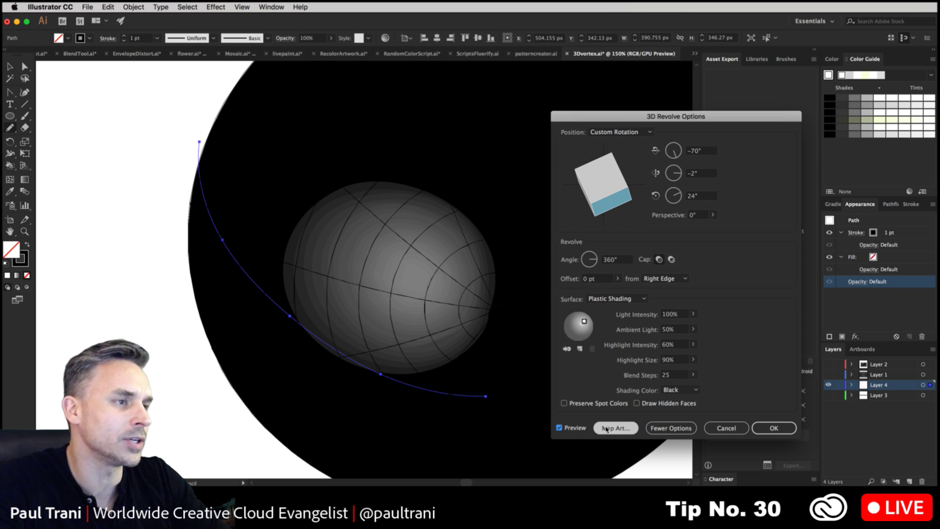
Step: Map the cheker symbol onto surface 2 of the revolved shape, scale it to fit, and apply the 3D effect
click(606, 429)
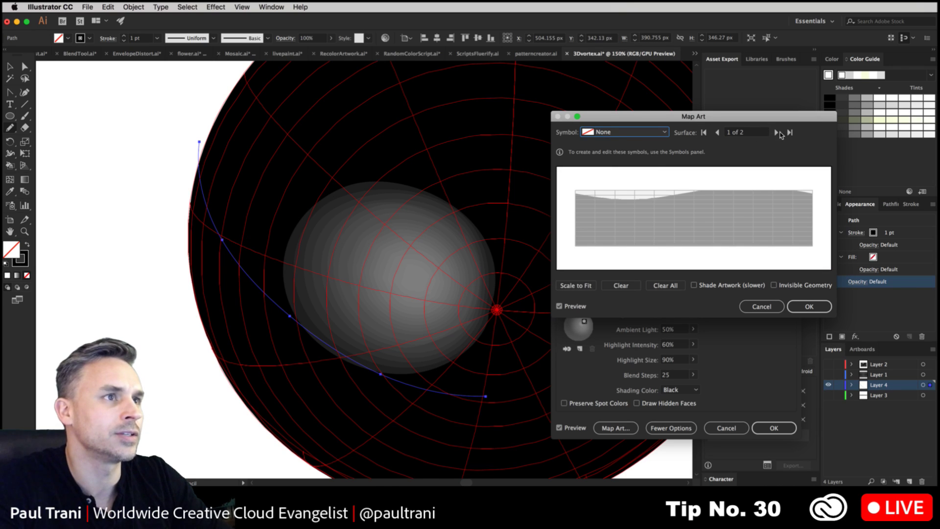
click(777, 132)
click(615, 132)
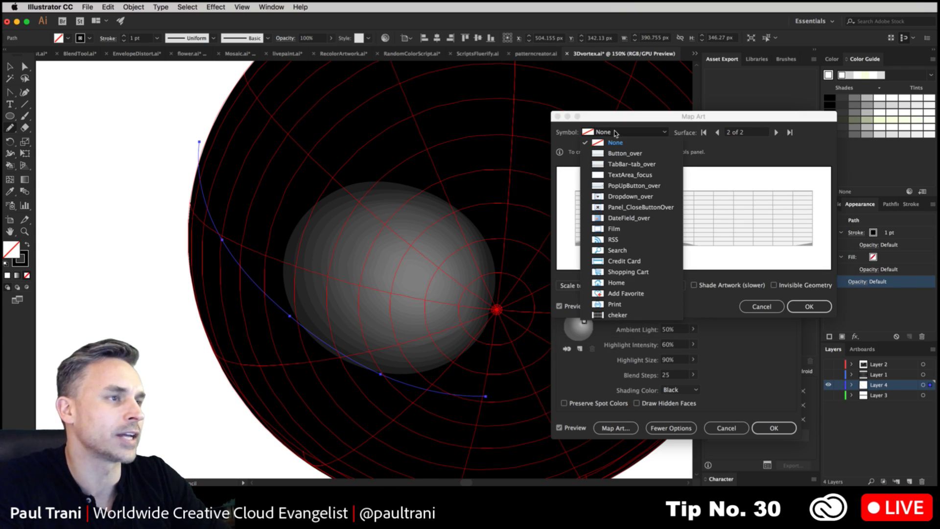
click(617, 315)
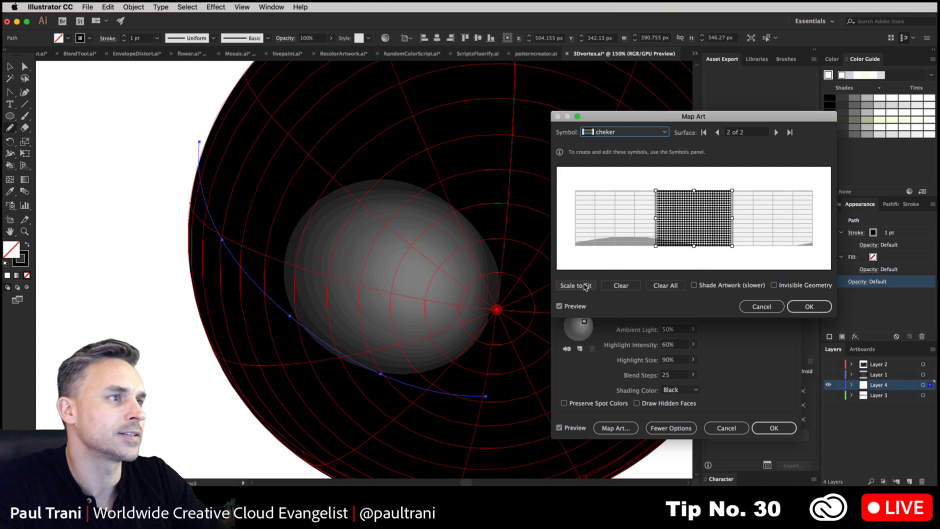
click(583, 285)
key(Return)
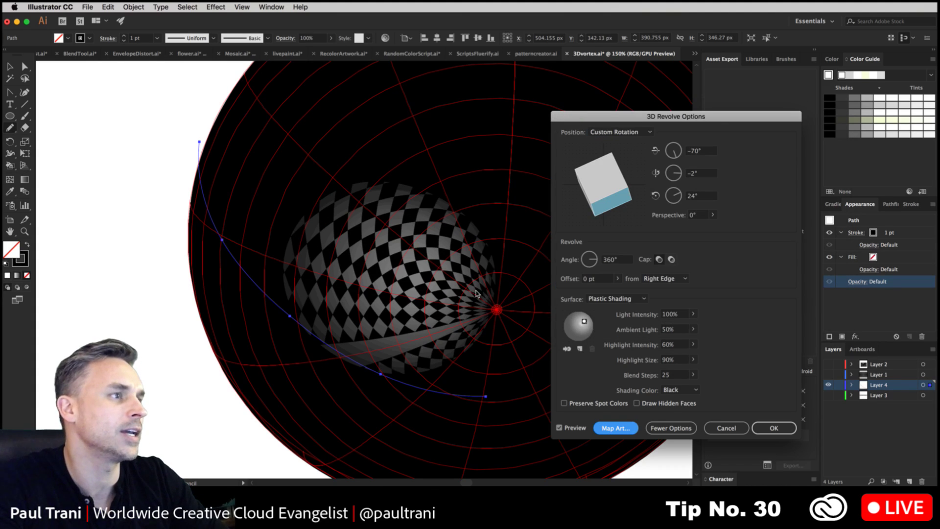
click(773, 428)
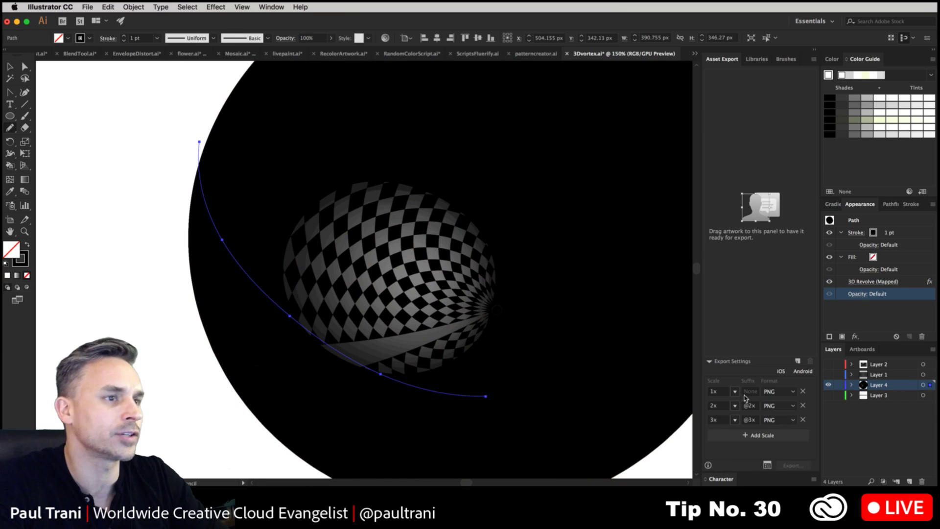
Step: Hide Layer 4 and show the finished checkered vortex on Layer 2 again, making that layer active
click(829, 384)
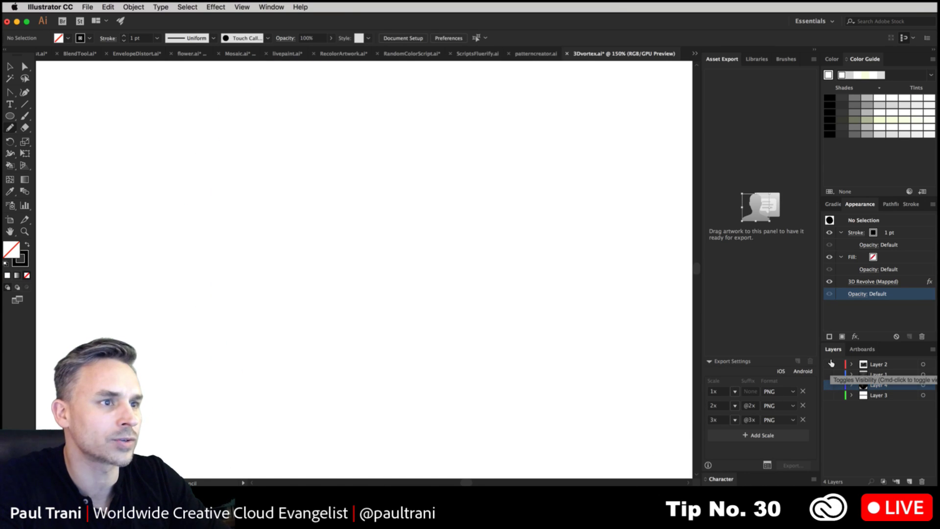
click(828, 364)
click(881, 365)
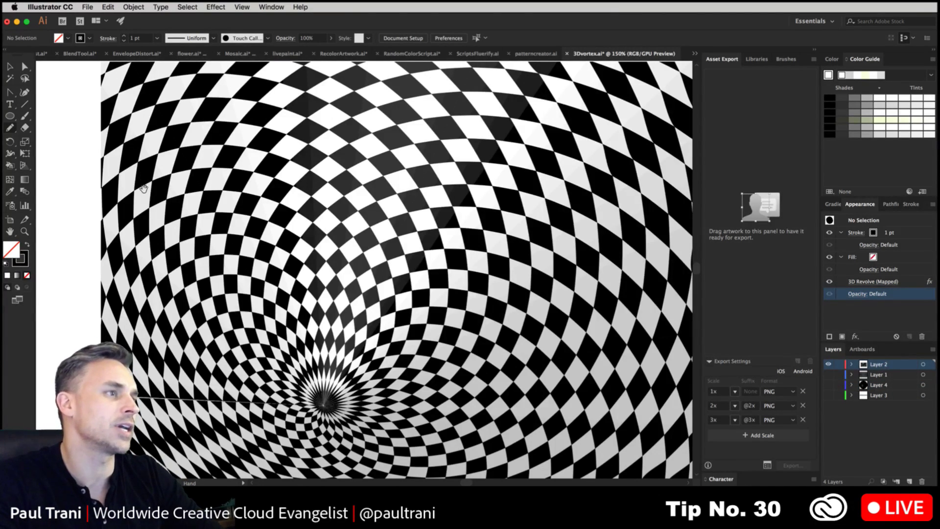
drag(110, 168, 67, 155)
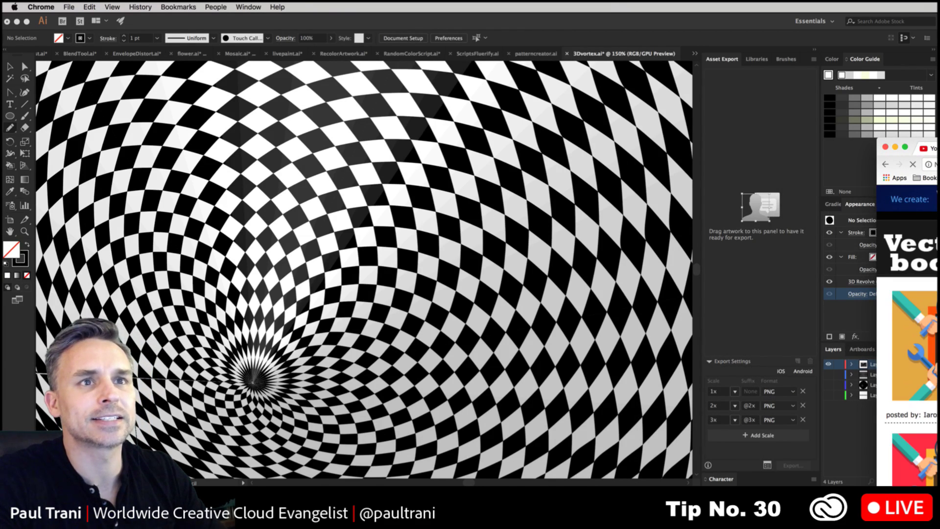
Step: Bring the Chrome window on screen, widen it to full width, and search vectorboom.com for "random scripts"
drag(937, 141, 401, 10)
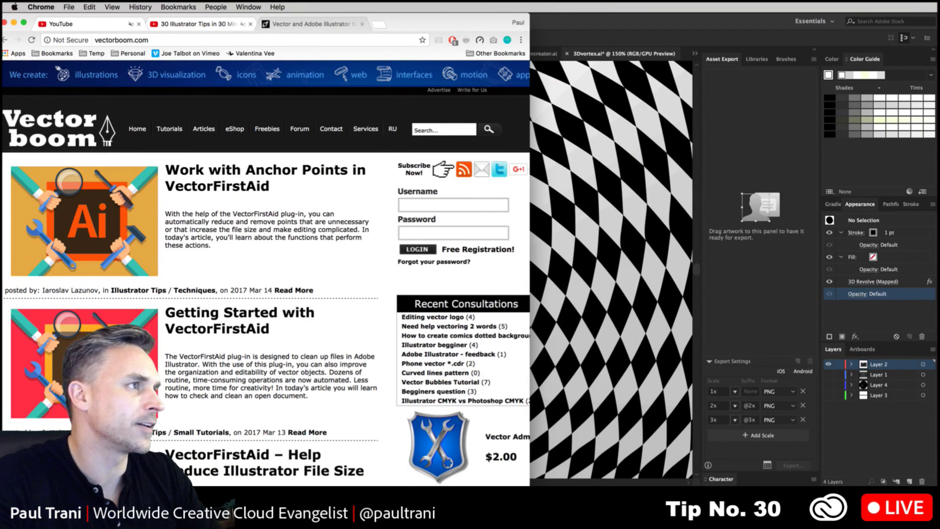
drag(530, 485, 937, 486)
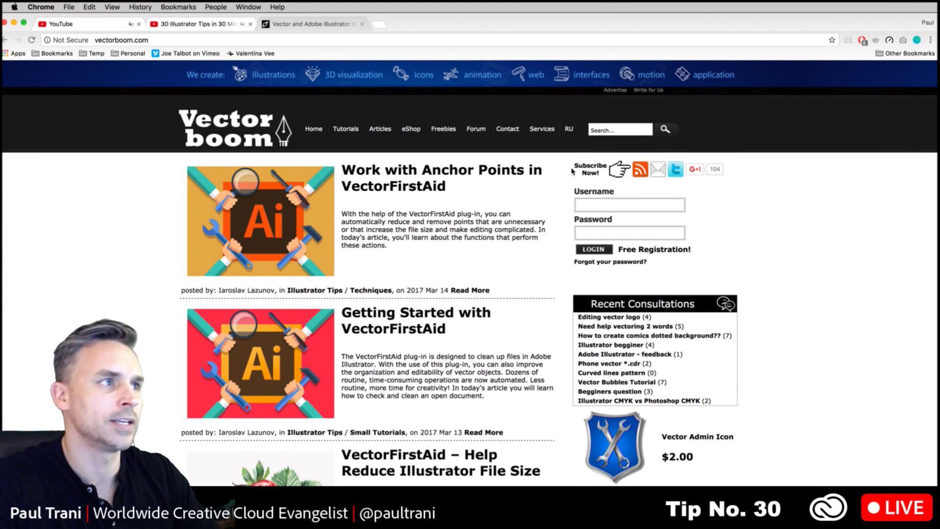
click(620, 131)
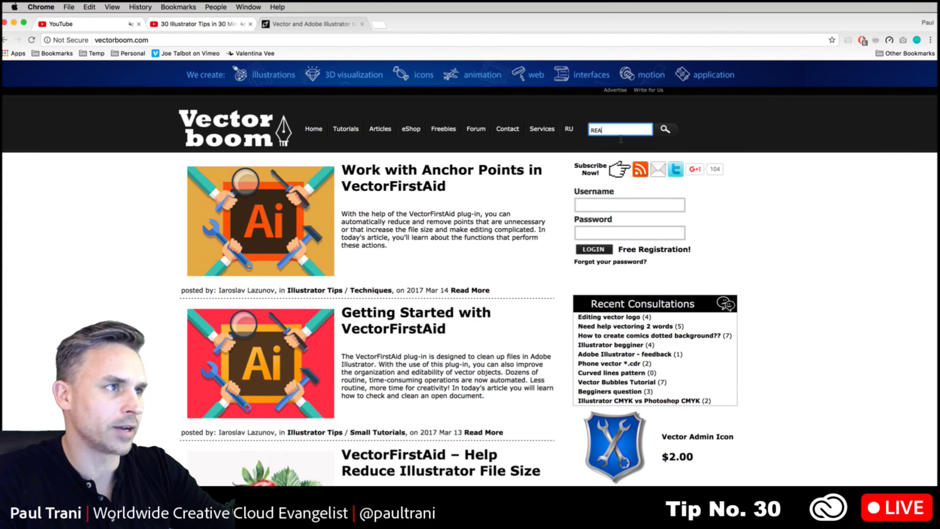
text(REAM)
key(BackSpace)
key(BackSpace)
key(BackSpace)
key(BackSpace)
text(rando)
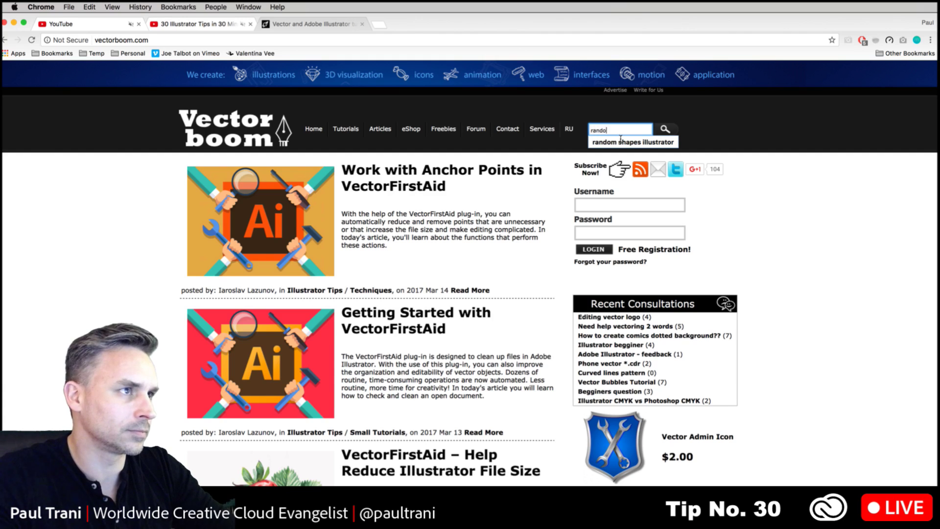
text(m script)
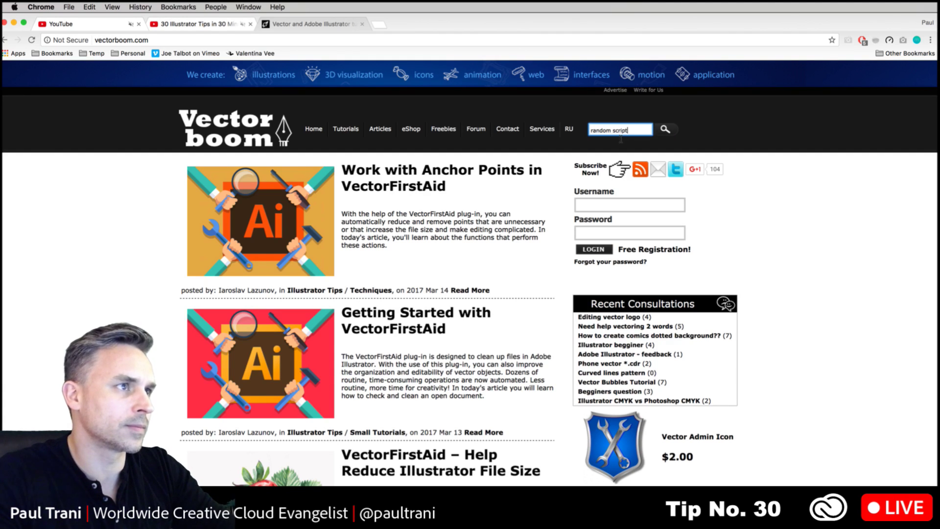
text(s)
key(Return)
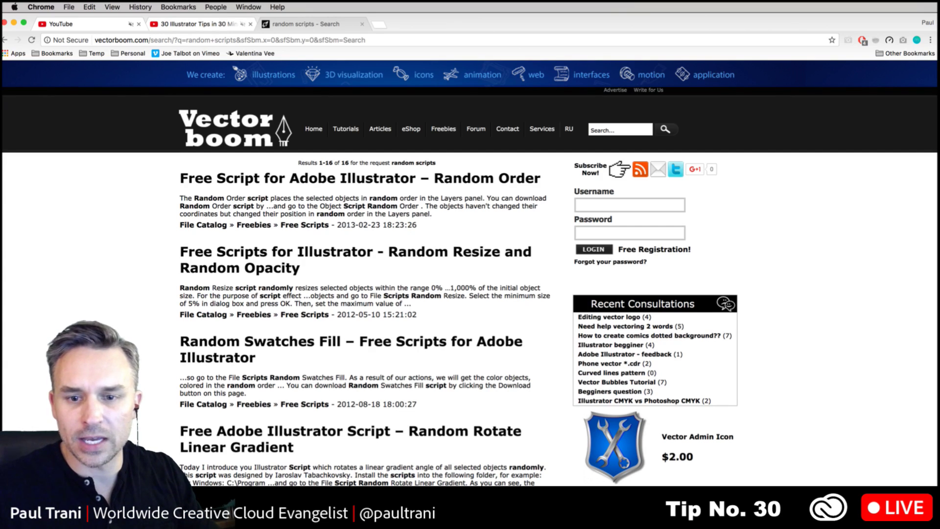
key(super+Tab)
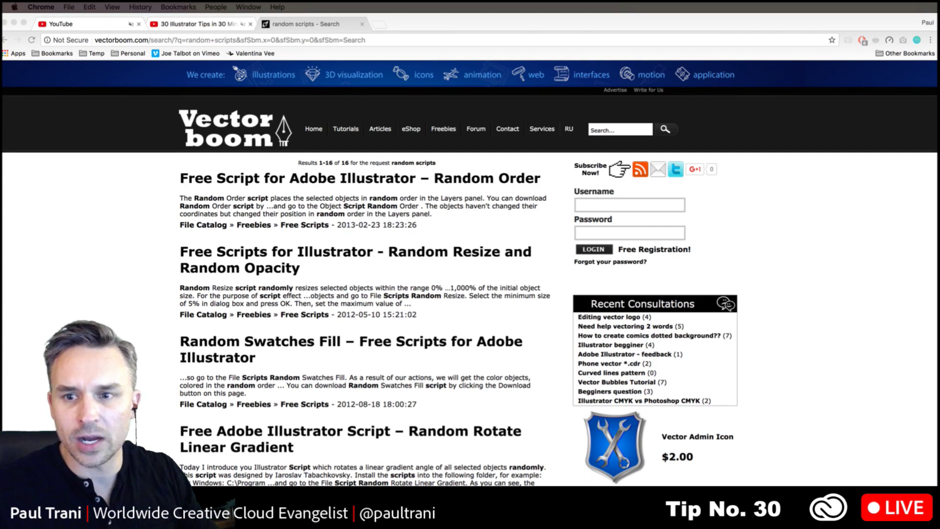